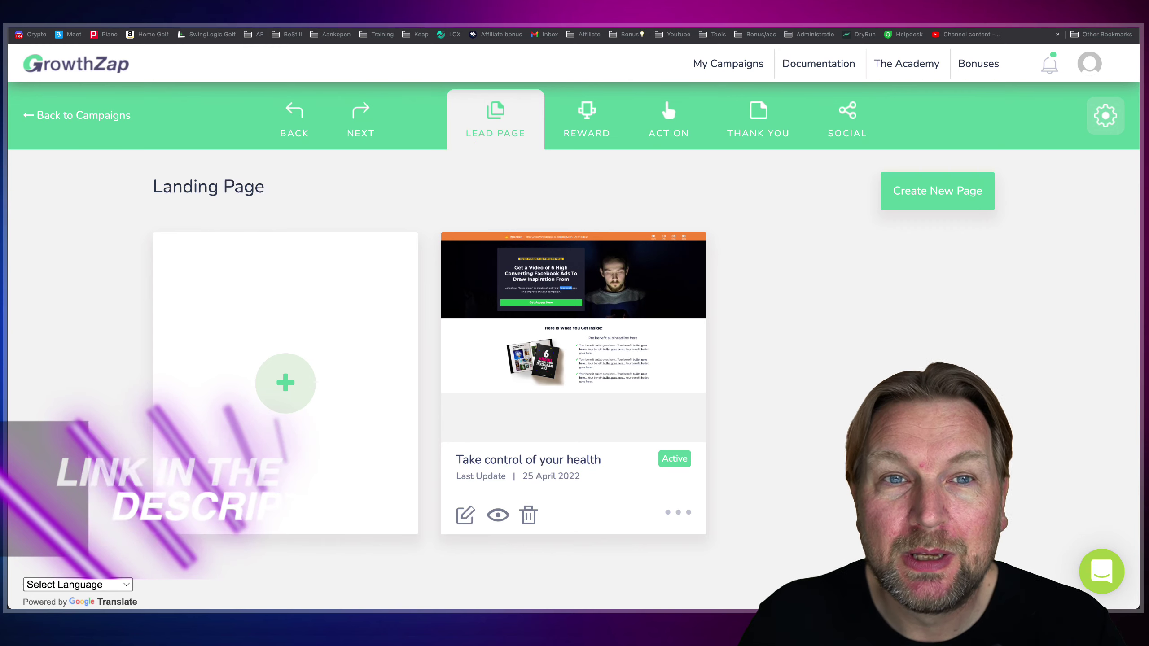
# - Switch to the Viral Lead Funnels review page tab
pyautogui.hotkey('ctrl', 'Tab')
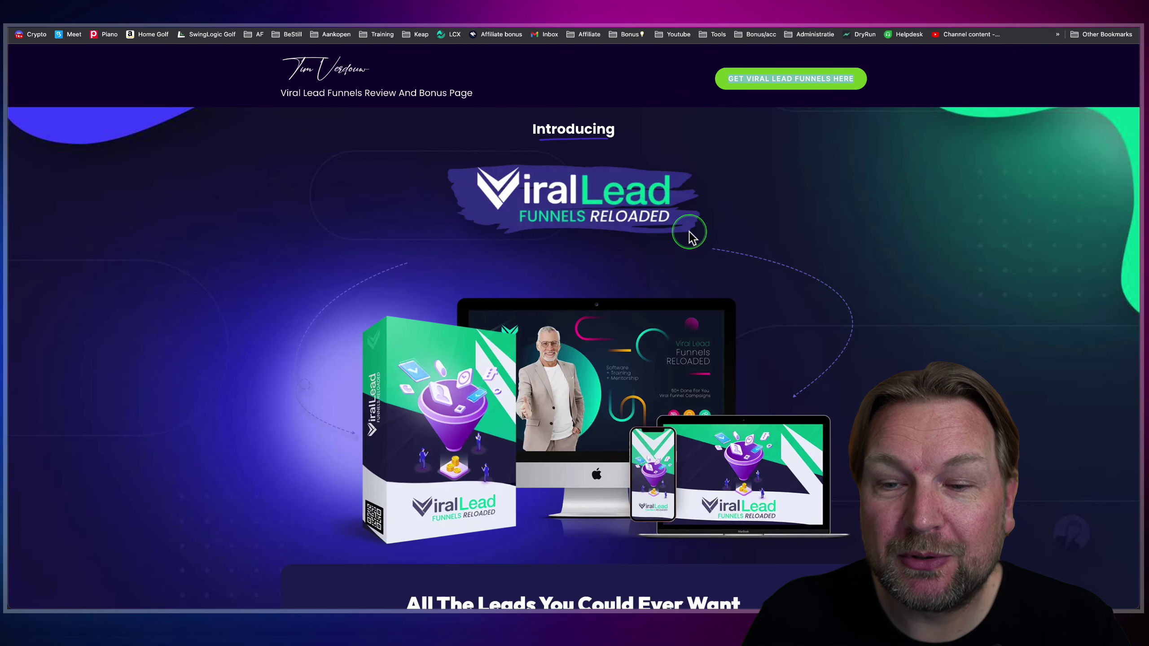
# - Scroll past the features and the LocalSEOAgency upgrade to Free Upgrade #2 Convert Snap
pyautogui.scroll(-5, 710, 249)
pyautogui.scroll(-15, 709, 250)
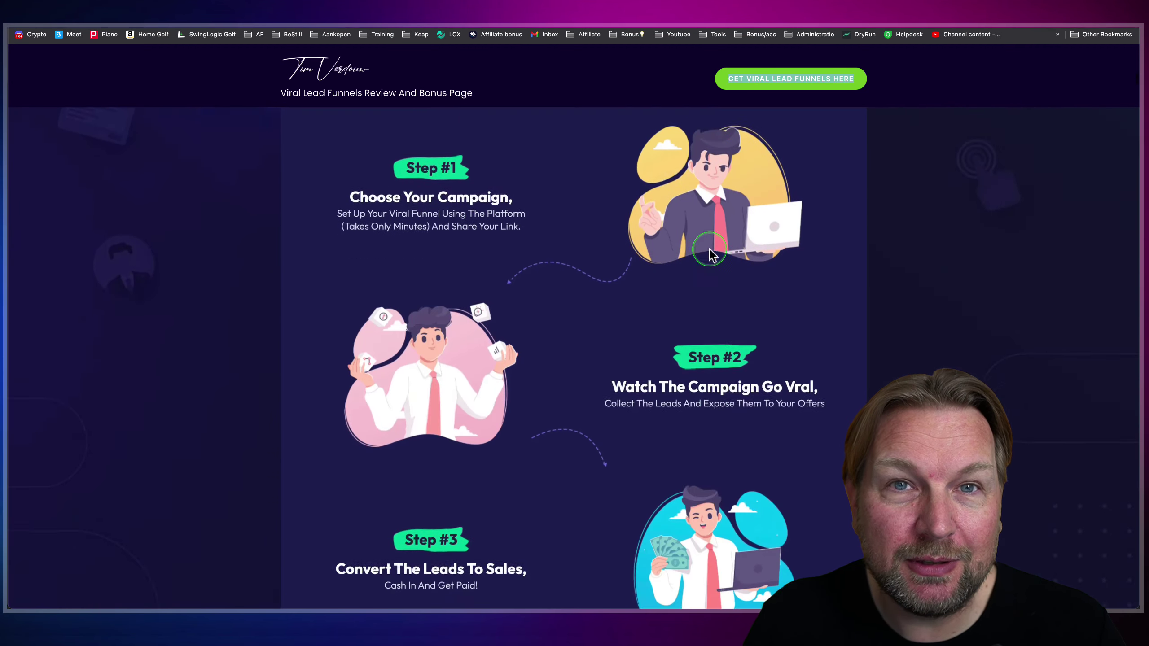
pyautogui.scroll(-10, 709, 251)
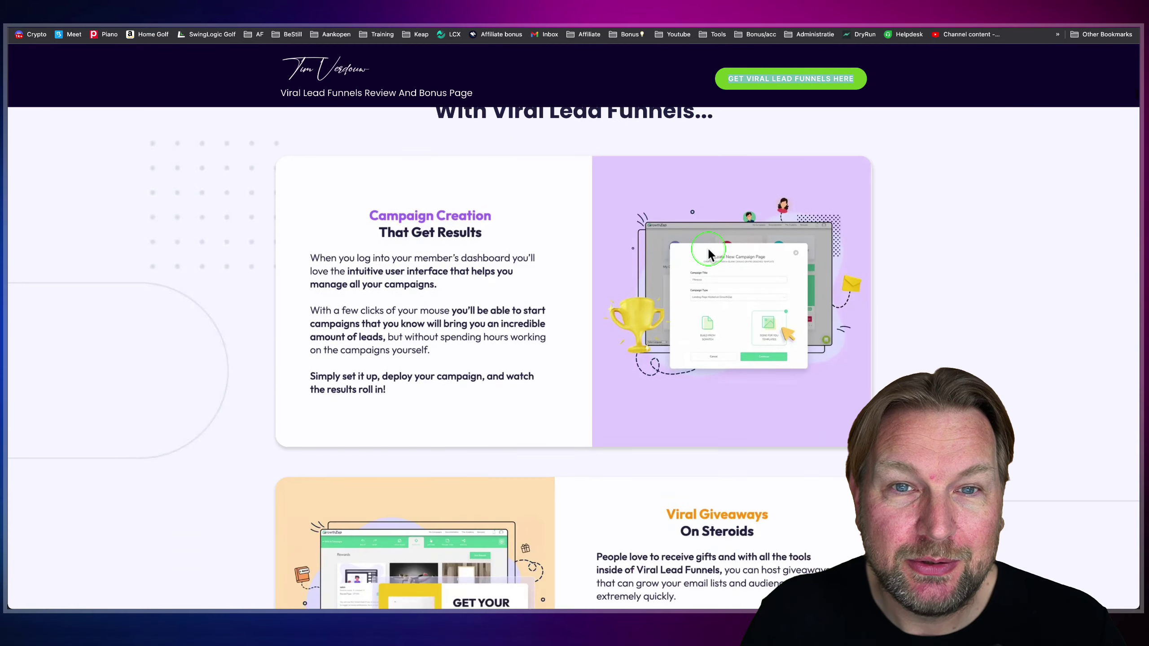
pyautogui.scroll(-16, 708, 247)
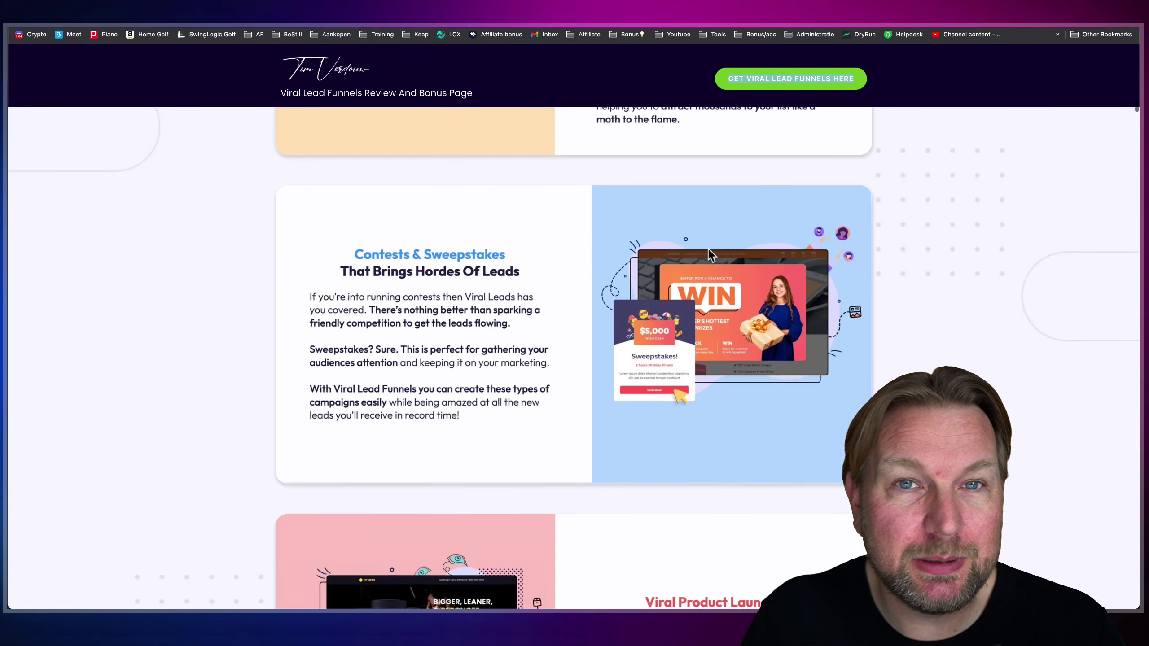
pyautogui.click(704, 247)
pyautogui.scroll(-2, 705, 249)
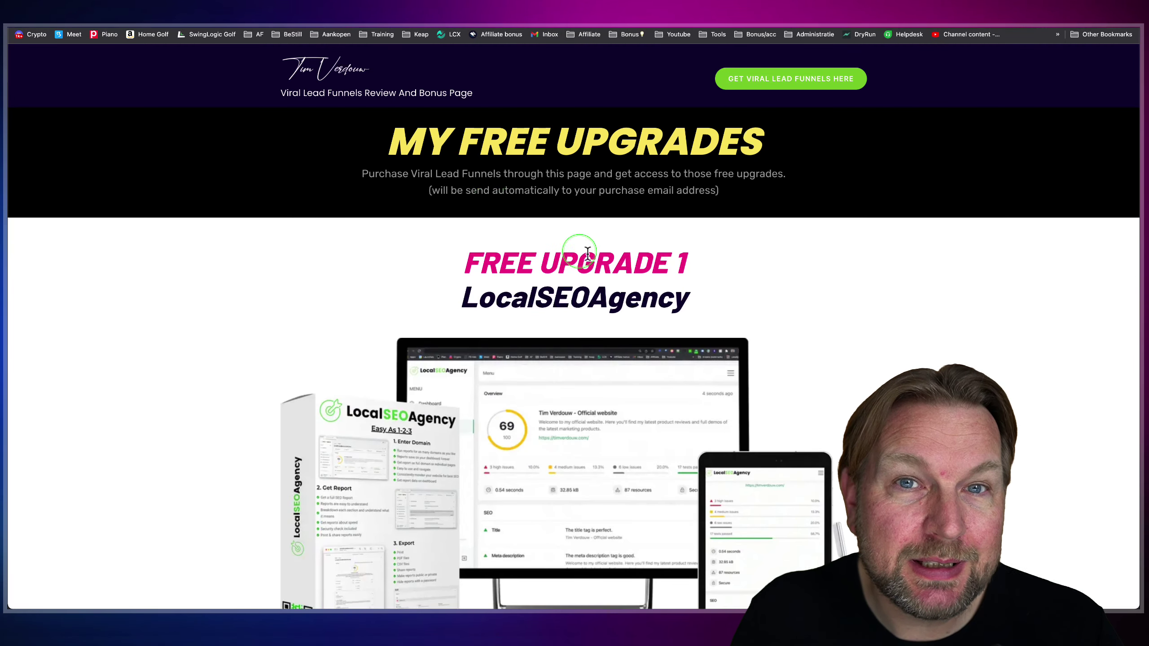
pyautogui.scroll(-3, 804, 316)
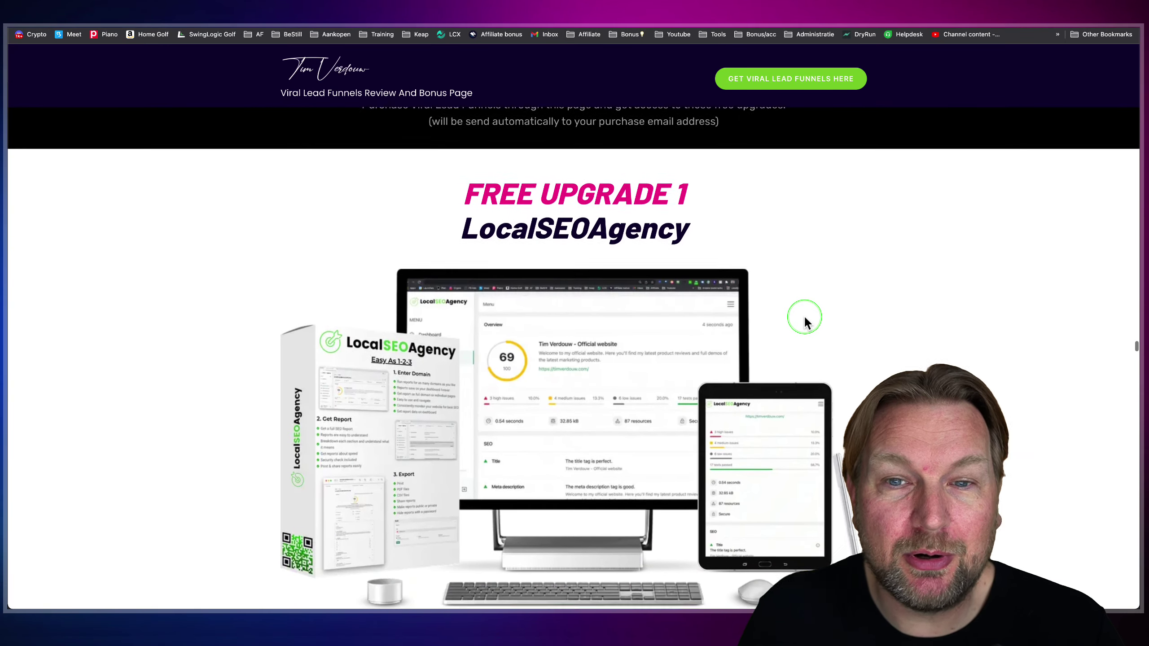
pyautogui.scroll(-1, 805, 319)
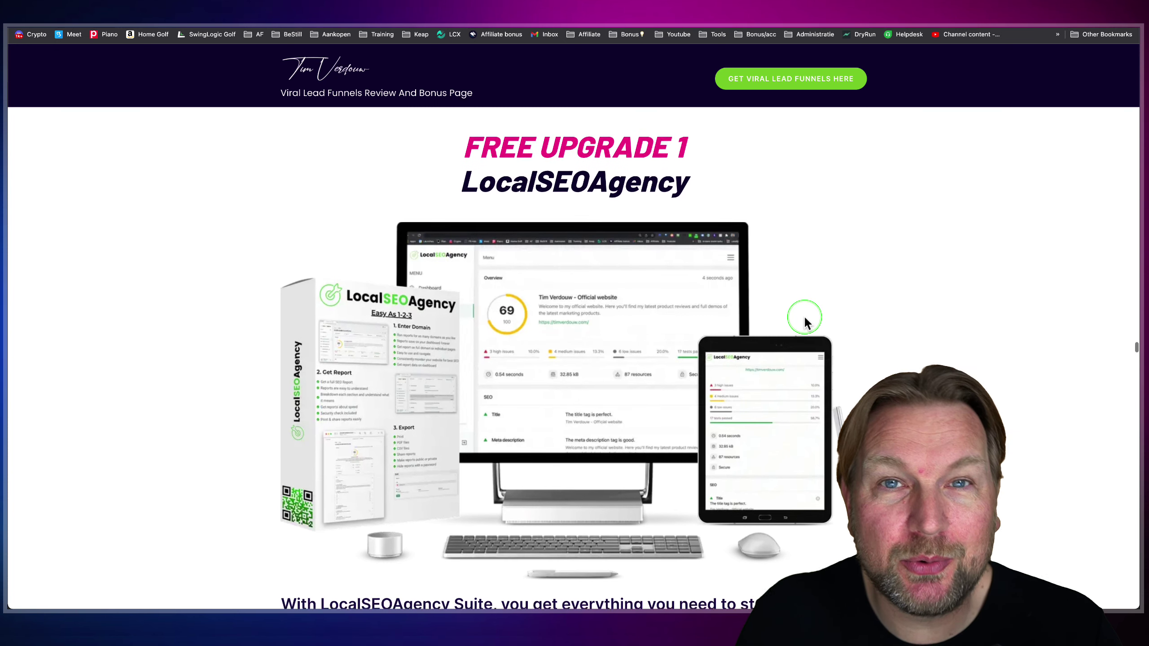
pyautogui.scroll(-1, 807, 322)
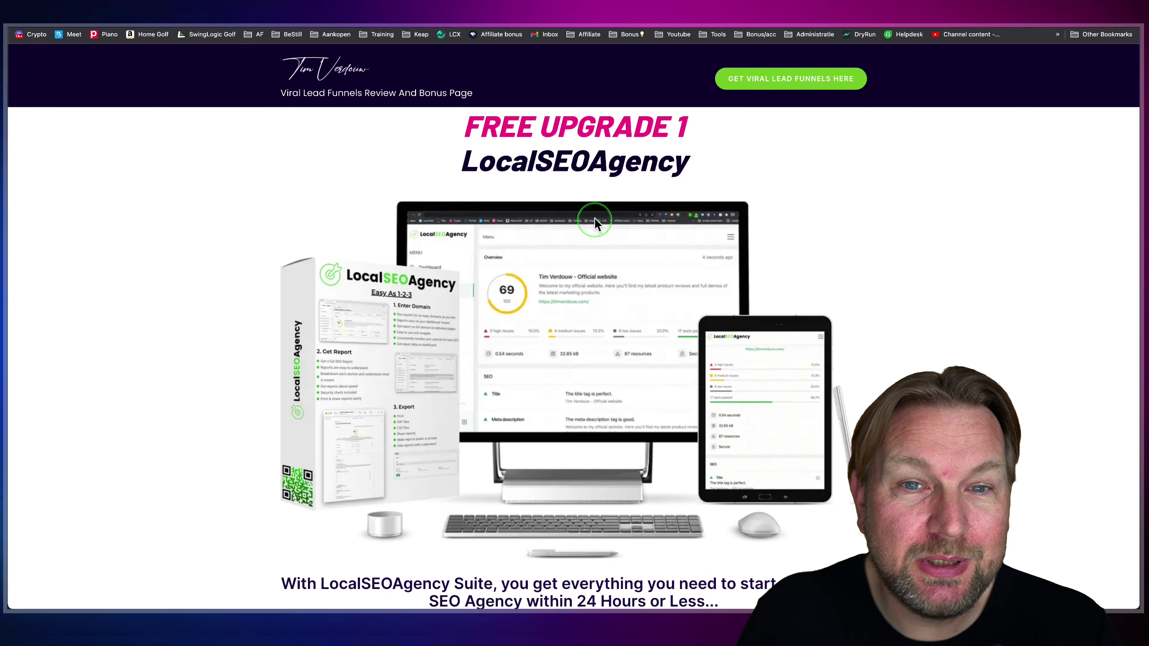
pyautogui.scroll(-4, 558, 217)
pyautogui.scroll(-4, 558, 217)
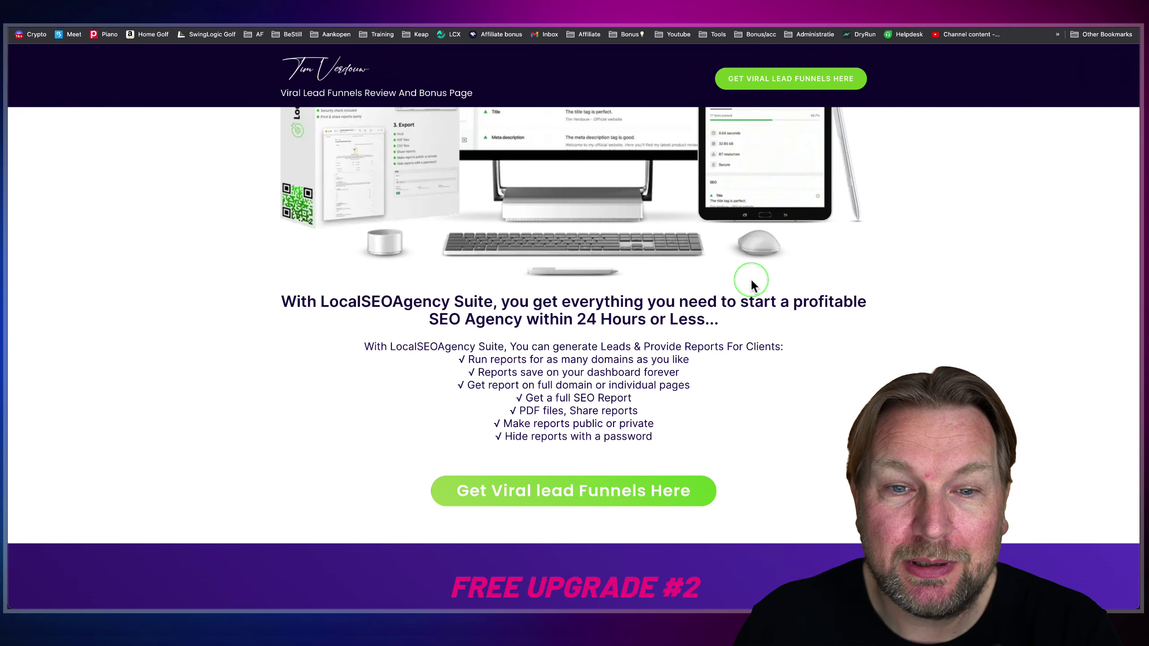
pyautogui.scroll(-1, 746, 283)
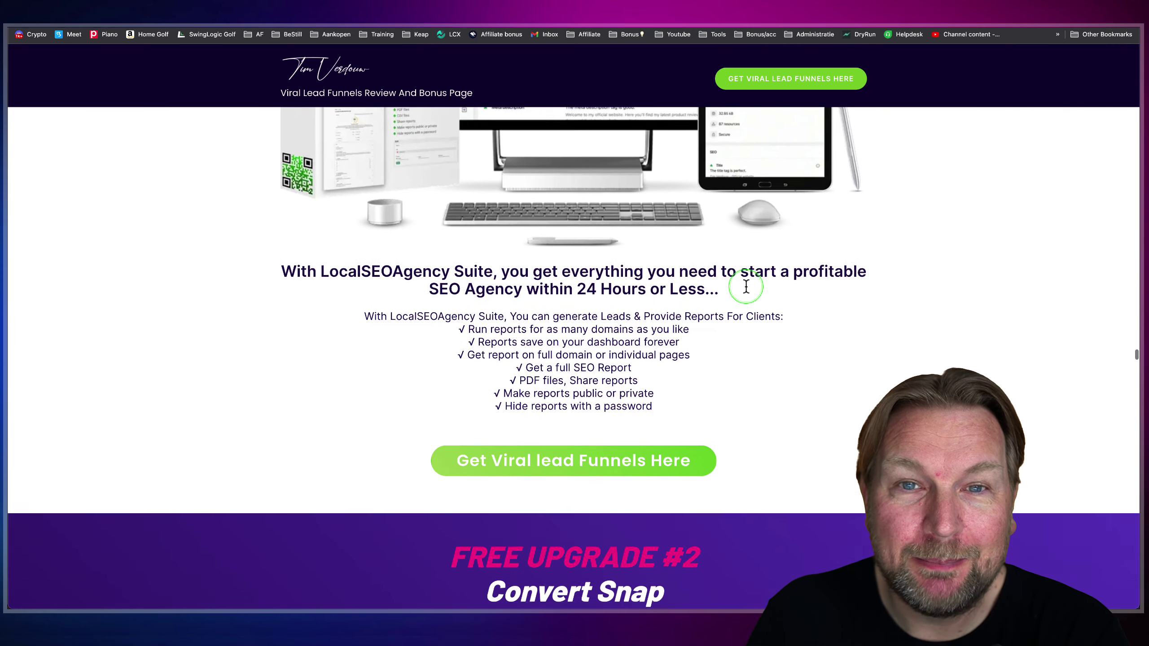
pyautogui.scroll(4, 746, 286)
pyautogui.scroll(-8, 744, 290)
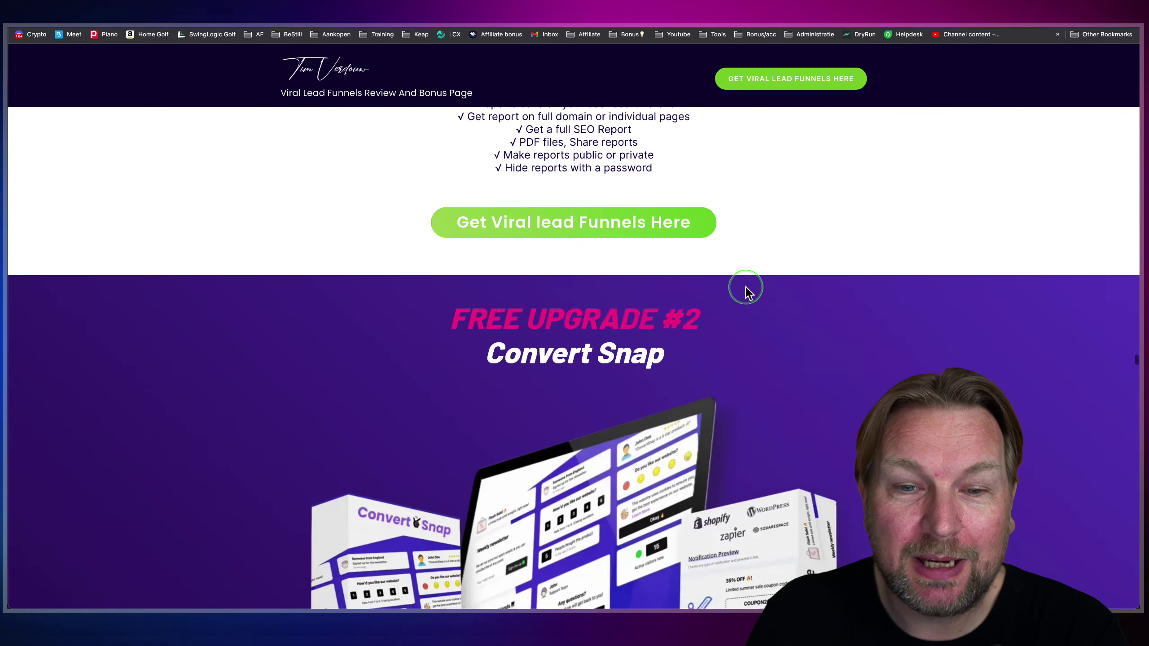
pyautogui.scroll(-3, 746, 290)
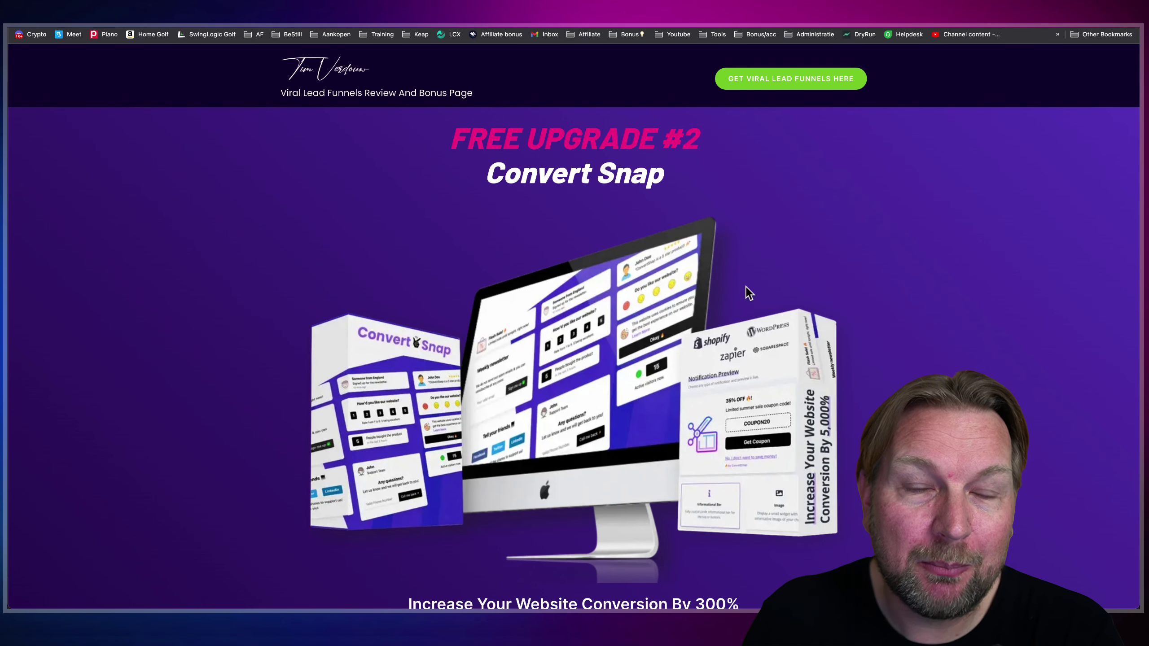
pyautogui.scroll(-2, 750, 293)
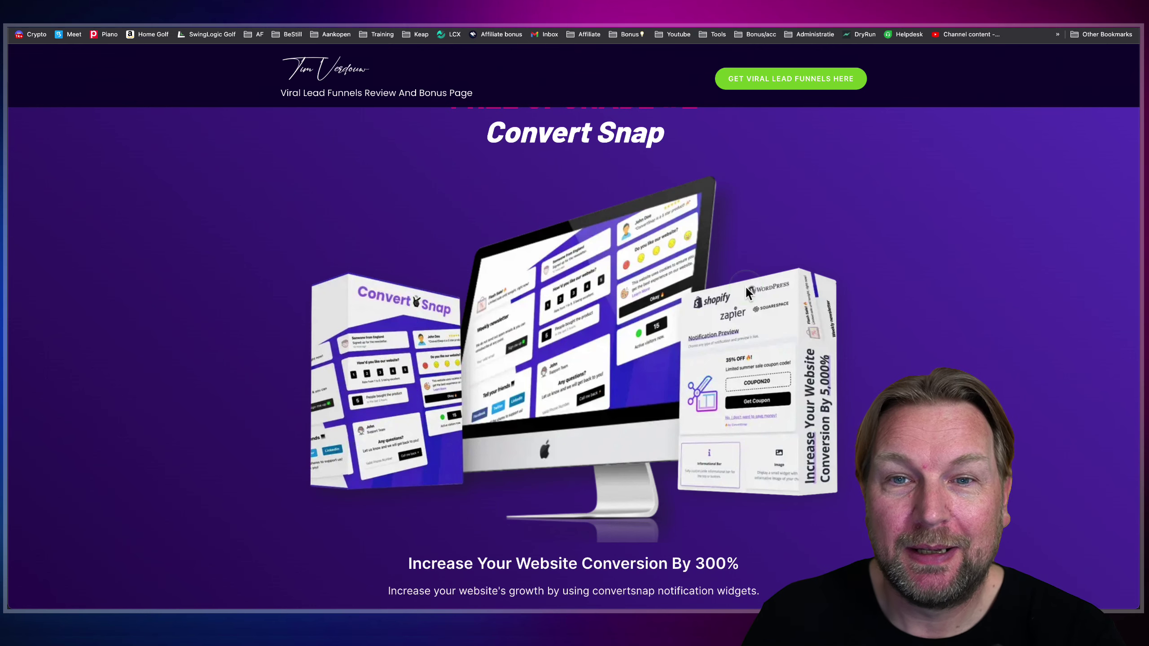
# - Scroll through the remaining free upgrade bonuses on the review page
pyautogui.scroll(-5, 594, 242)
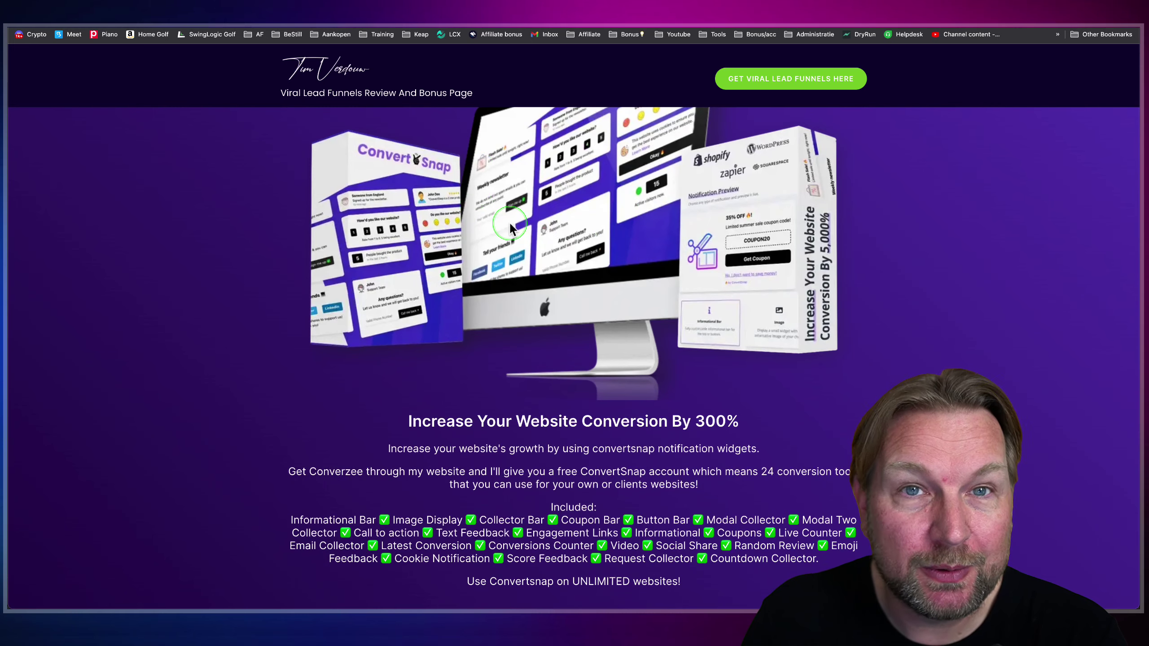
pyautogui.scroll(-20, 510, 228)
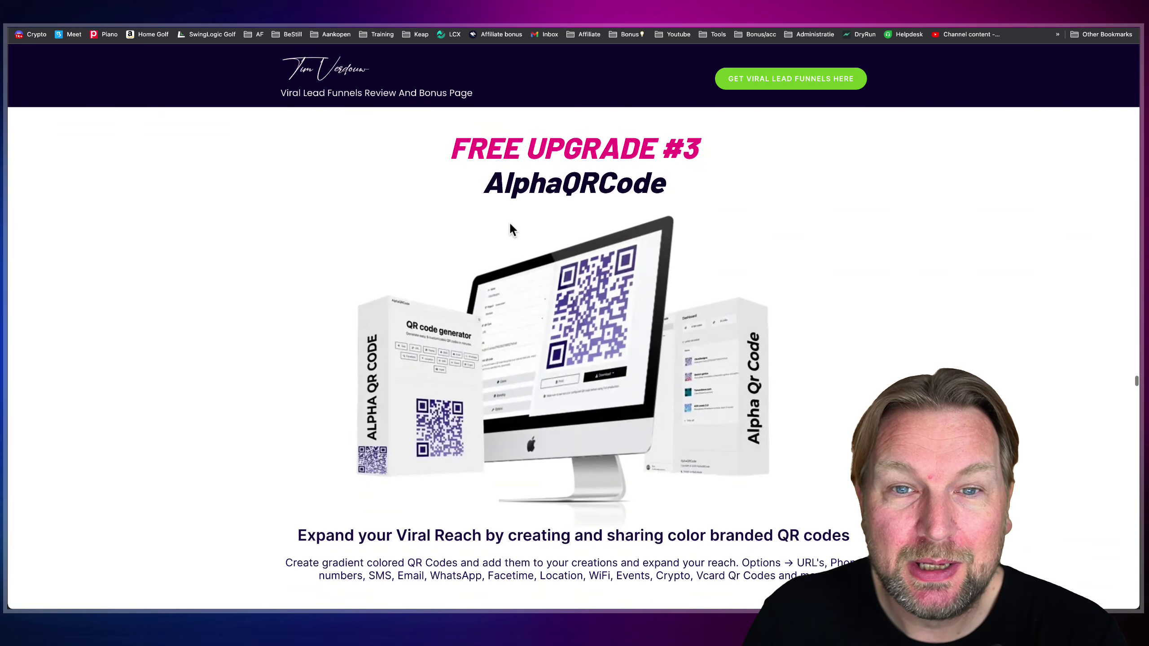
pyautogui.scroll(-2, 511, 225)
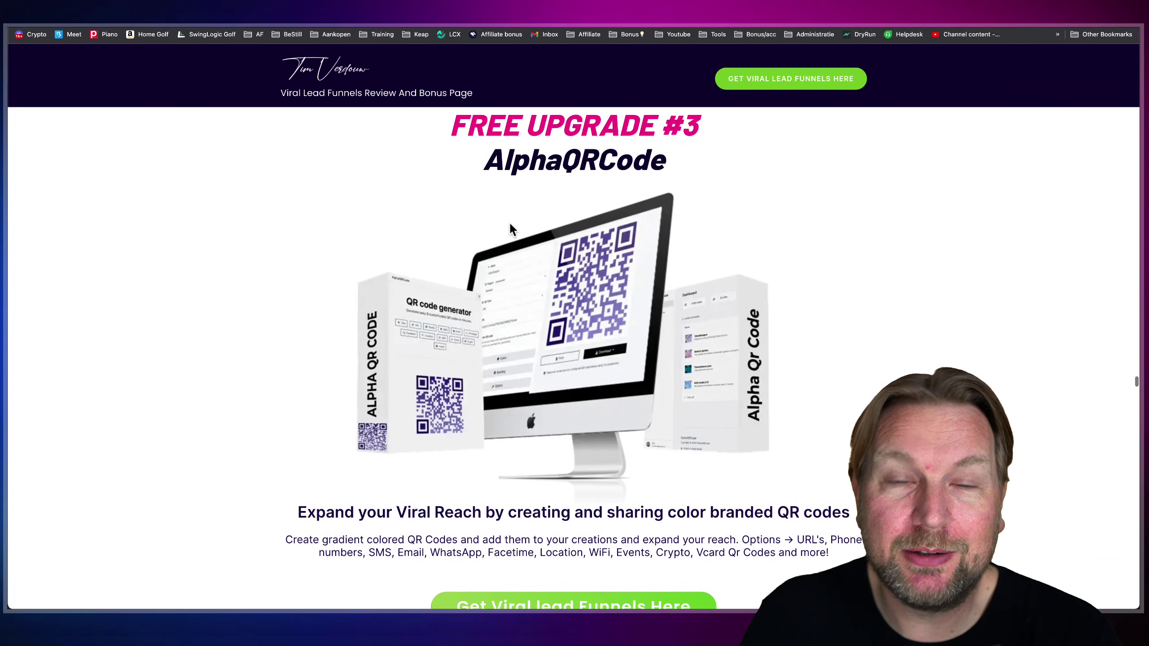
pyautogui.scroll(-4, 510, 223)
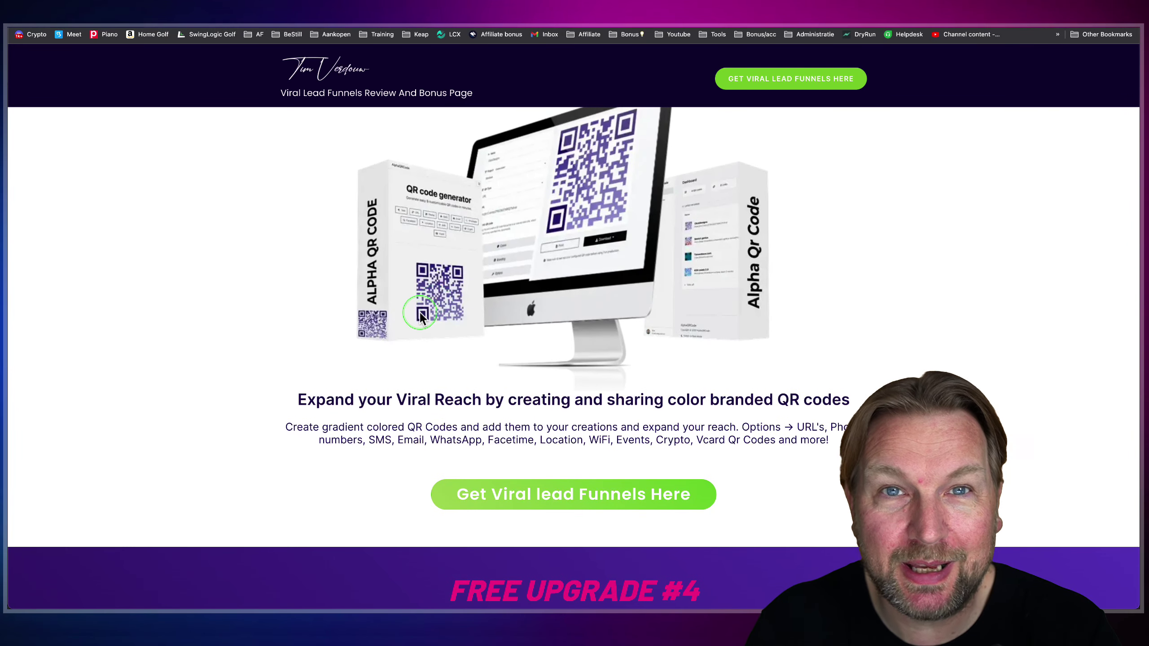
pyautogui.scroll(2, 420, 312)
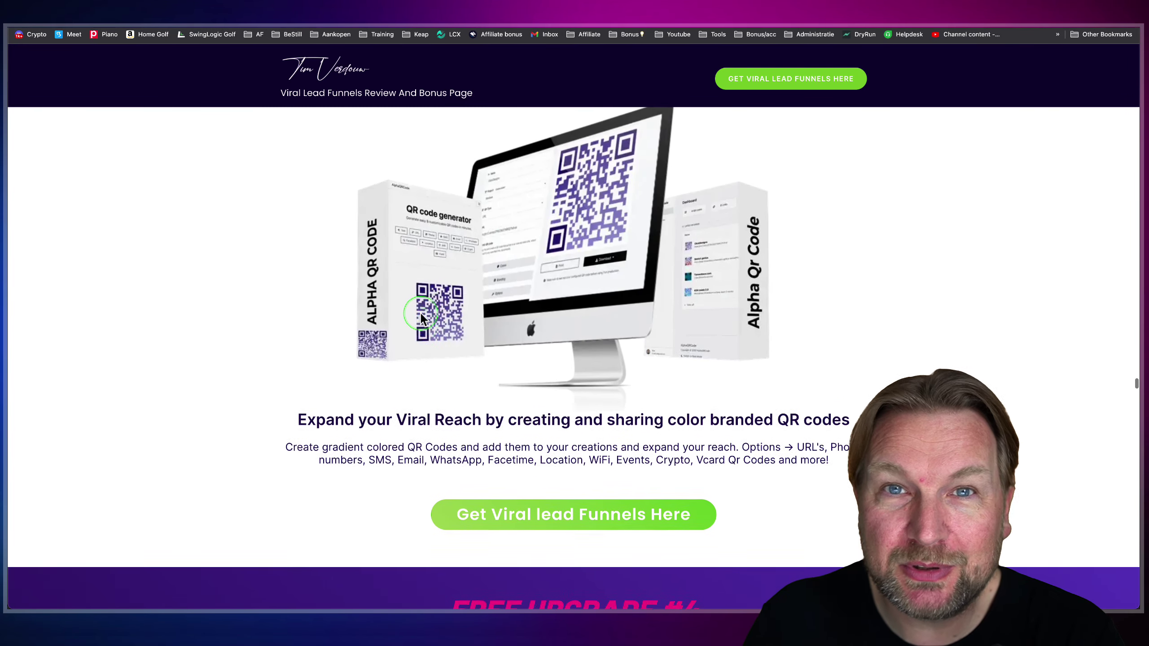
pyautogui.scroll(1, 421, 319)
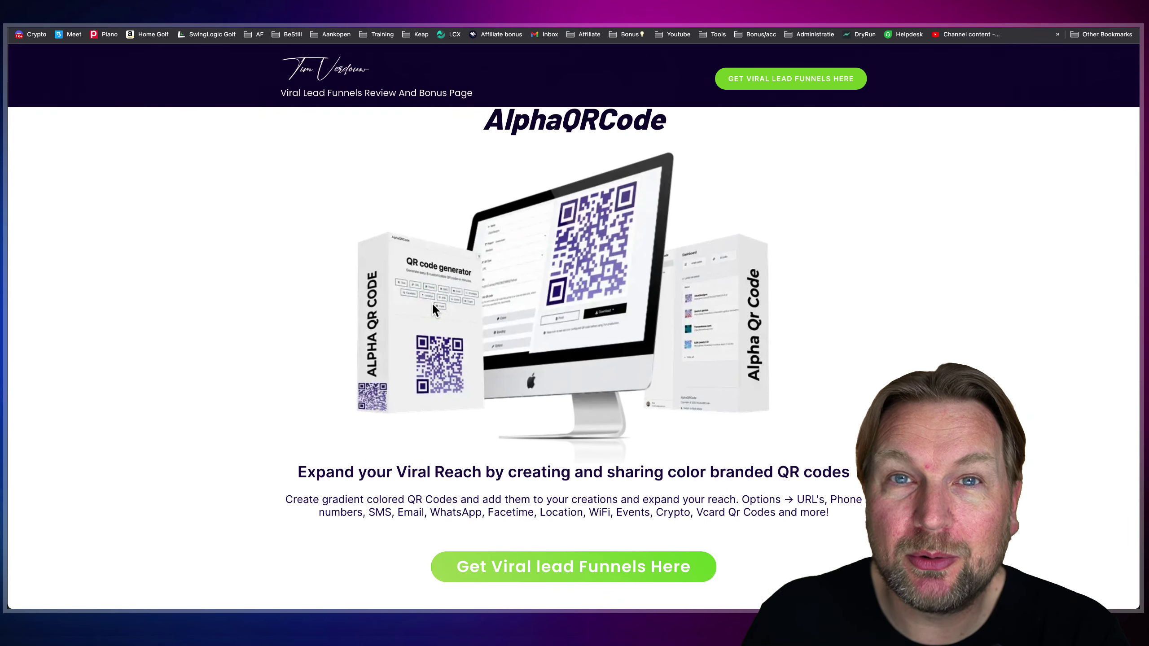
pyautogui.scroll(-5, 432, 302)
pyautogui.scroll(1, 435, 308)
# - Scroll down to the funnel pricing tiers and highlight the $47 front-end price
pyautogui.scroll(-4, 437, 303)
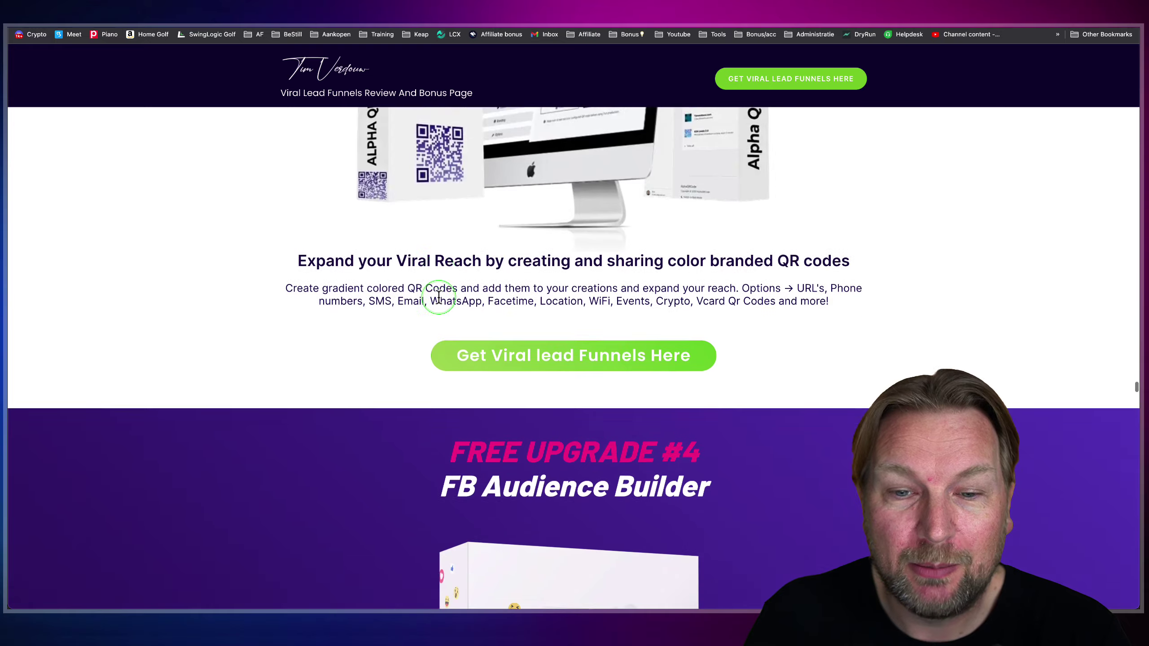
pyautogui.scroll(-20, 438, 296)
pyautogui.scroll(-20, 439, 299)
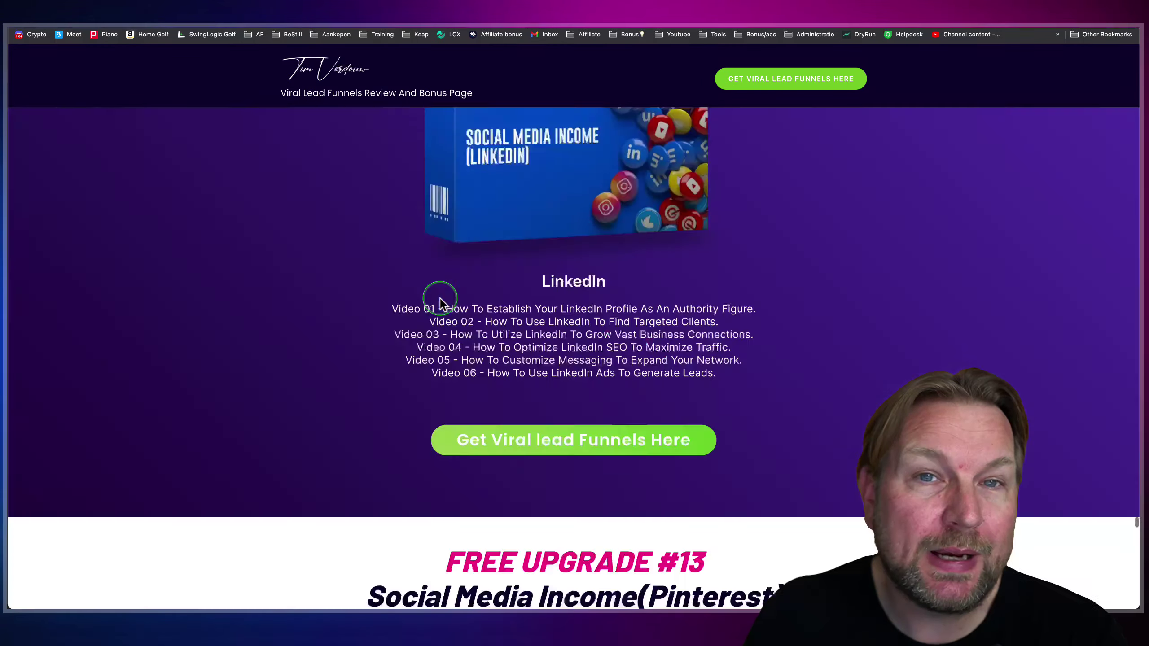
pyautogui.scroll(-20, 440, 299)
pyautogui.scroll(-5, 440, 298)
pyautogui.scroll(1, 440, 298)
pyautogui.scroll(-3, 440, 297)
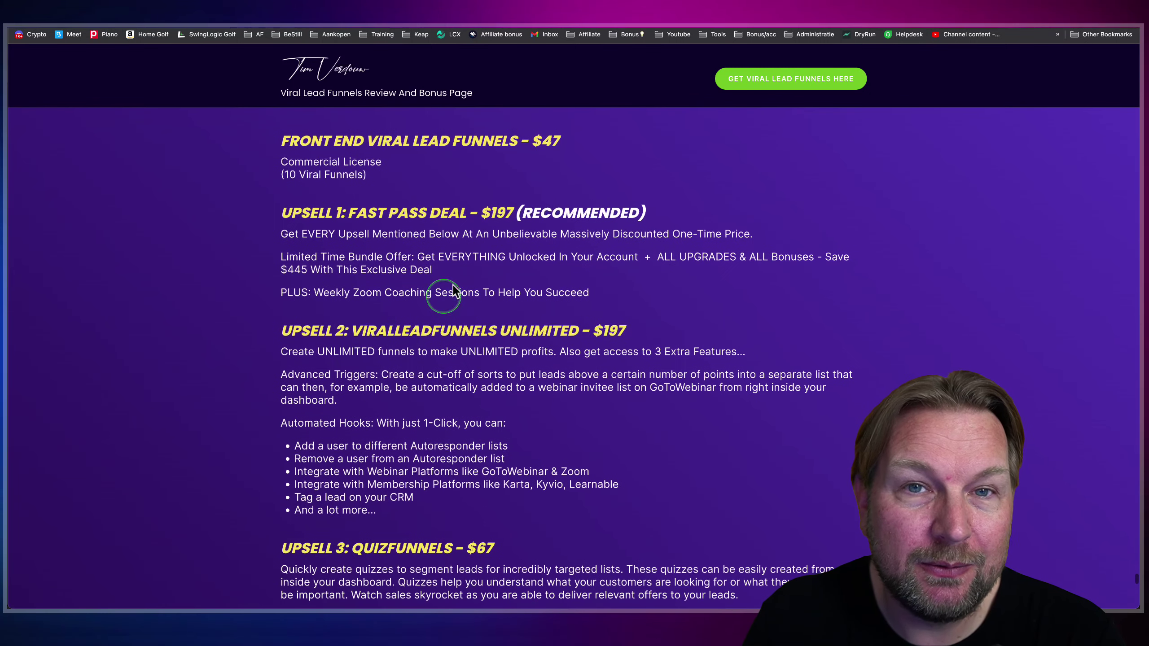
pyautogui.moveTo(584, 136); pyautogui.dragTo(532, 141)
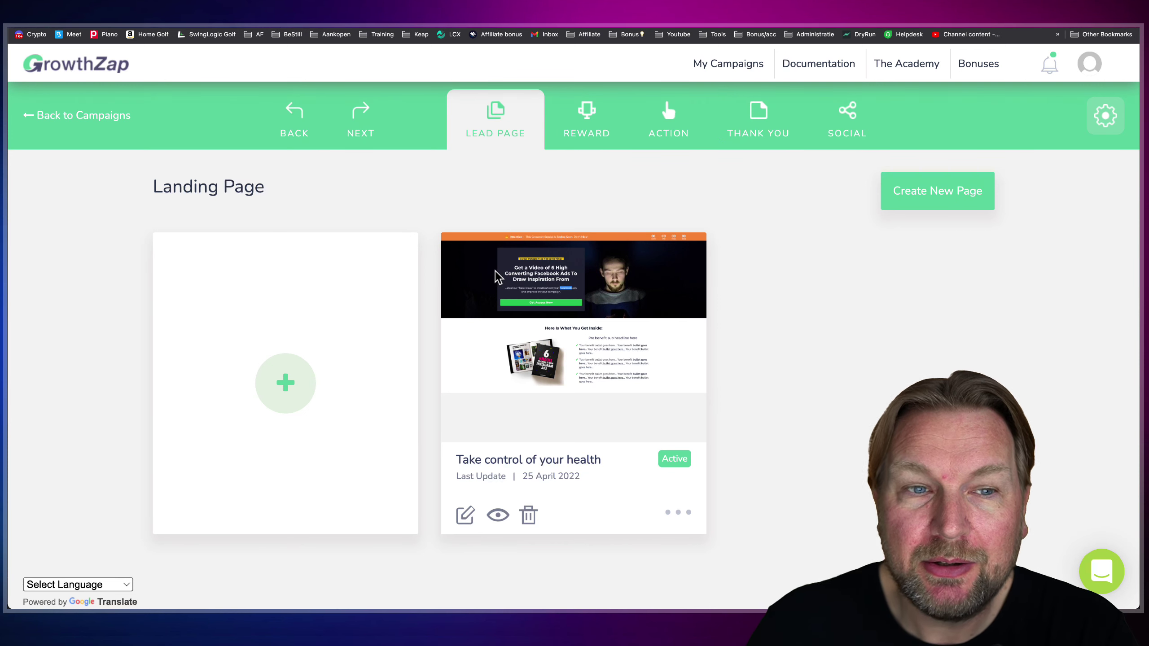
# - Go back to My Campaigns and copy the Take control of your health campaign link
pyautogui.click(31, 117)
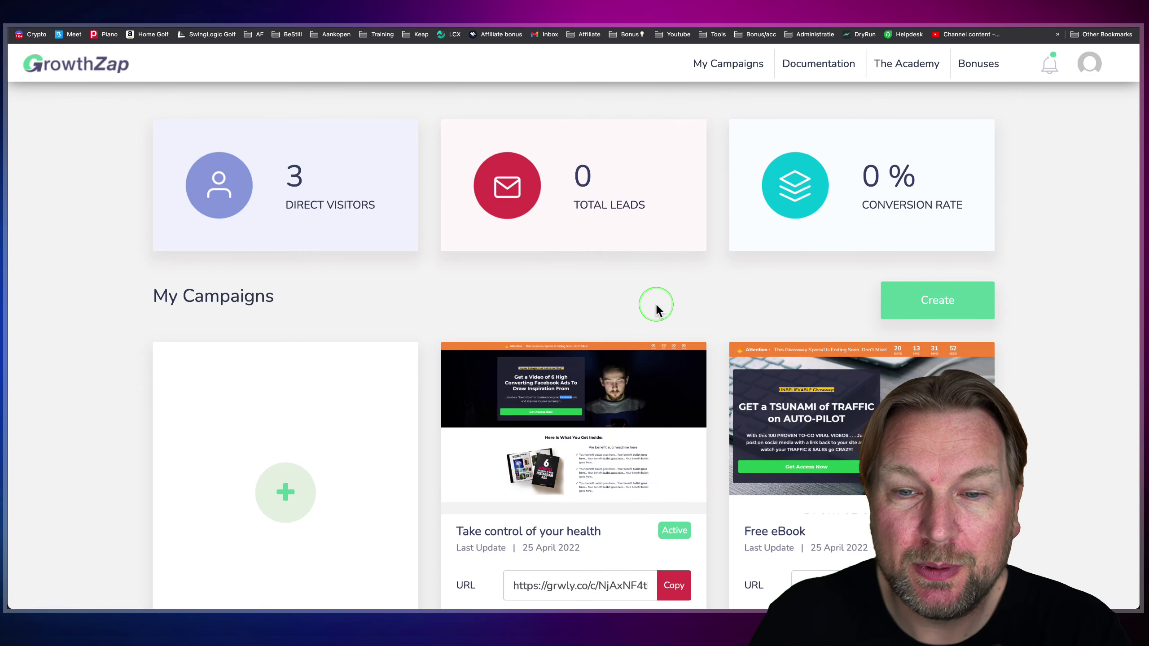
pyautogui.scroll(-2, 656, 308)
pyautogui.scroll(-5, 656, 308)
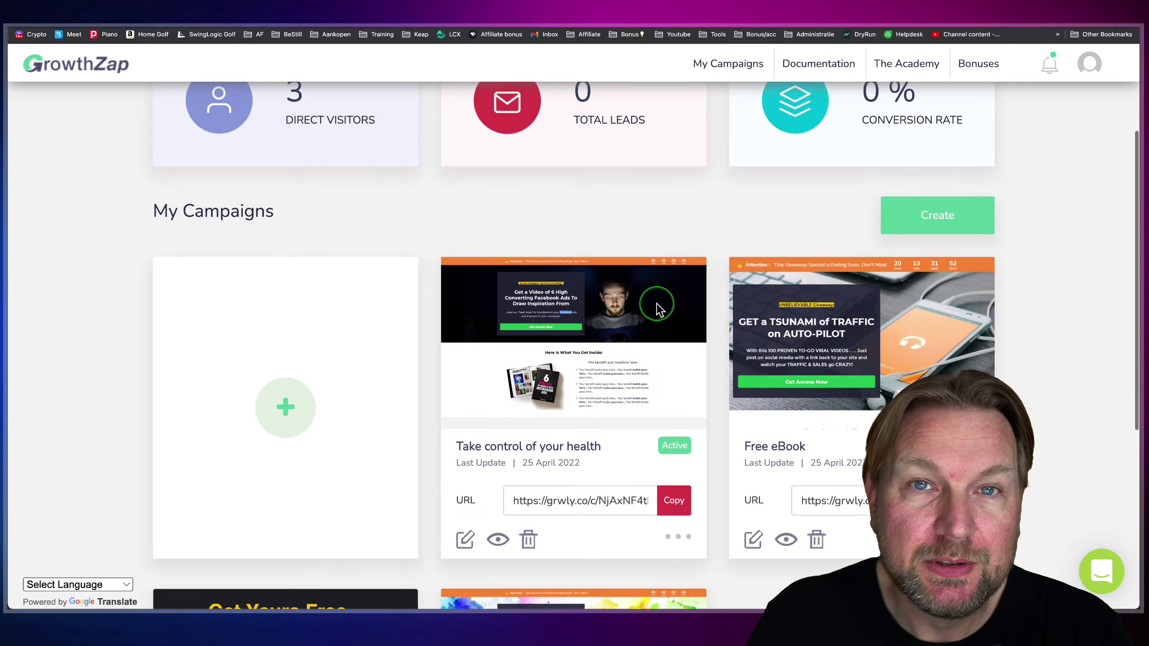
pyautogui.scroll(-1, 655, 302)
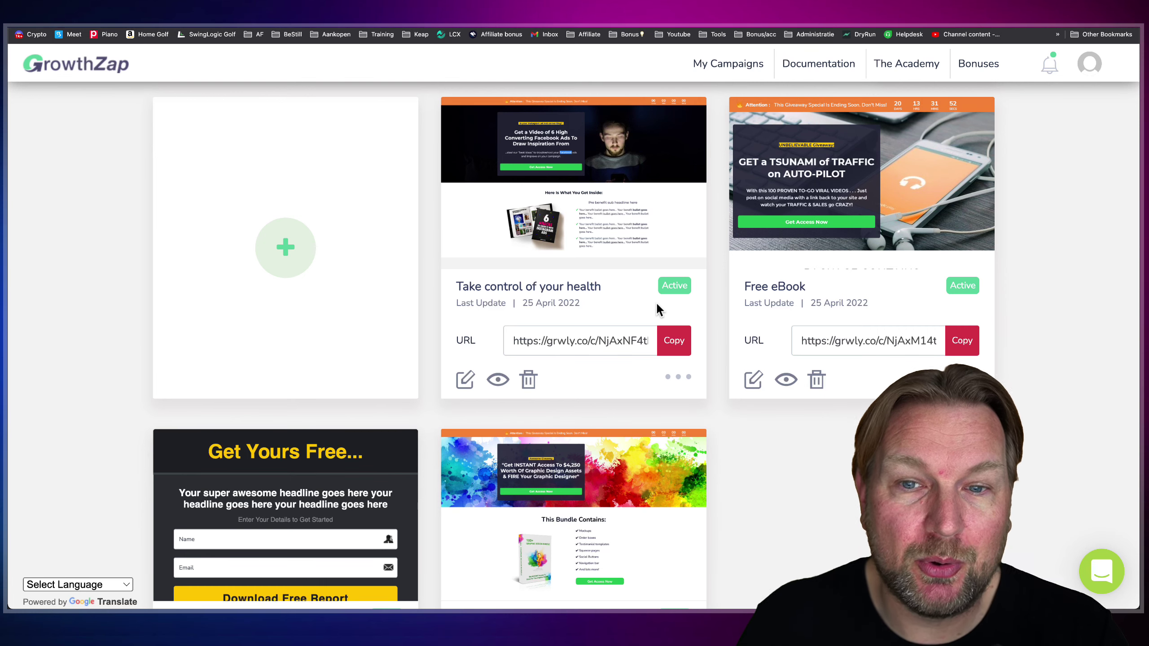
pyautogui.scroll(1, 660, 291)
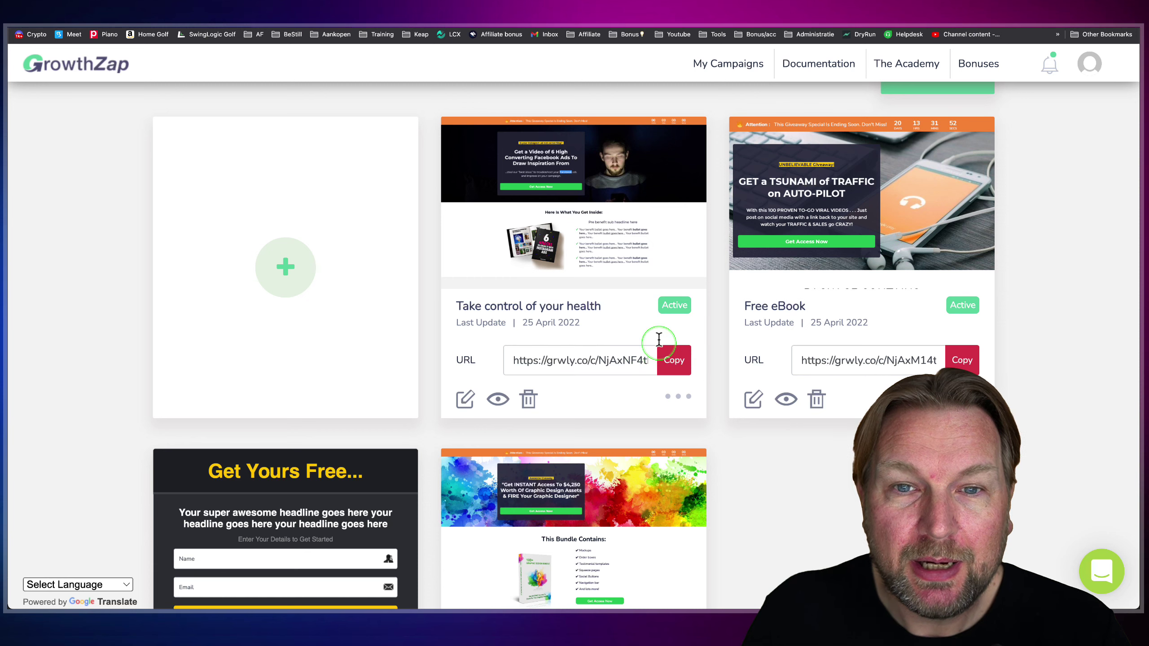
pyautogui.click(673, 361)
# - Load the copied campaign link in a new browser tab
pyautogui.press('super+t')
pyautogui.press('BackSpace')
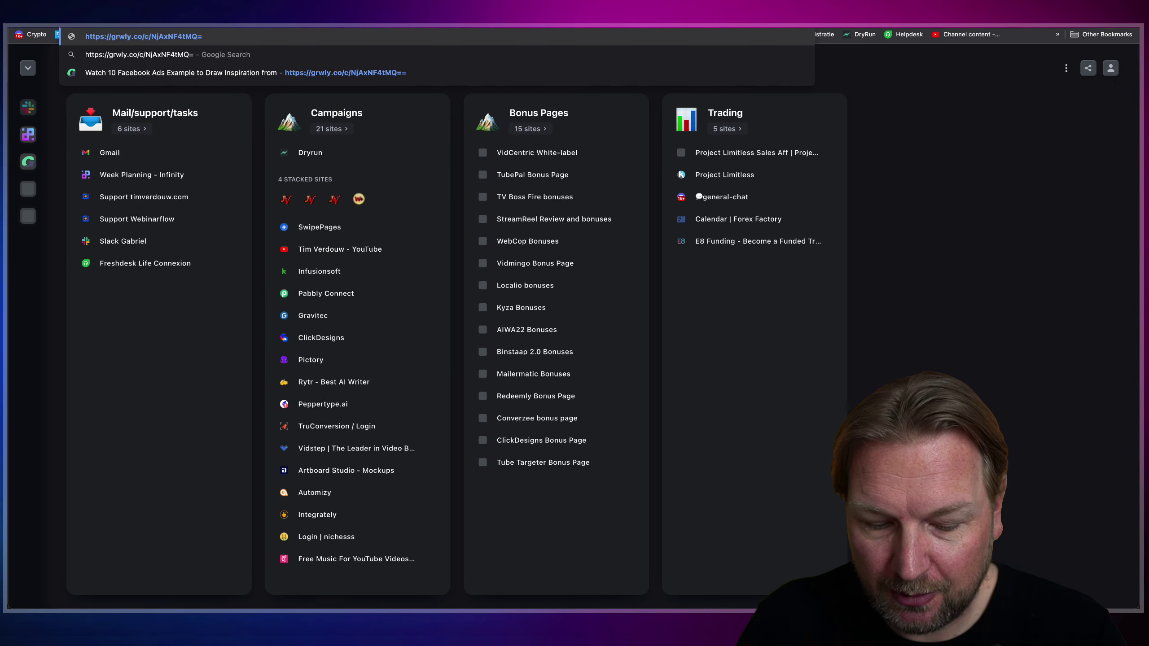
pyautogui.press('Return')
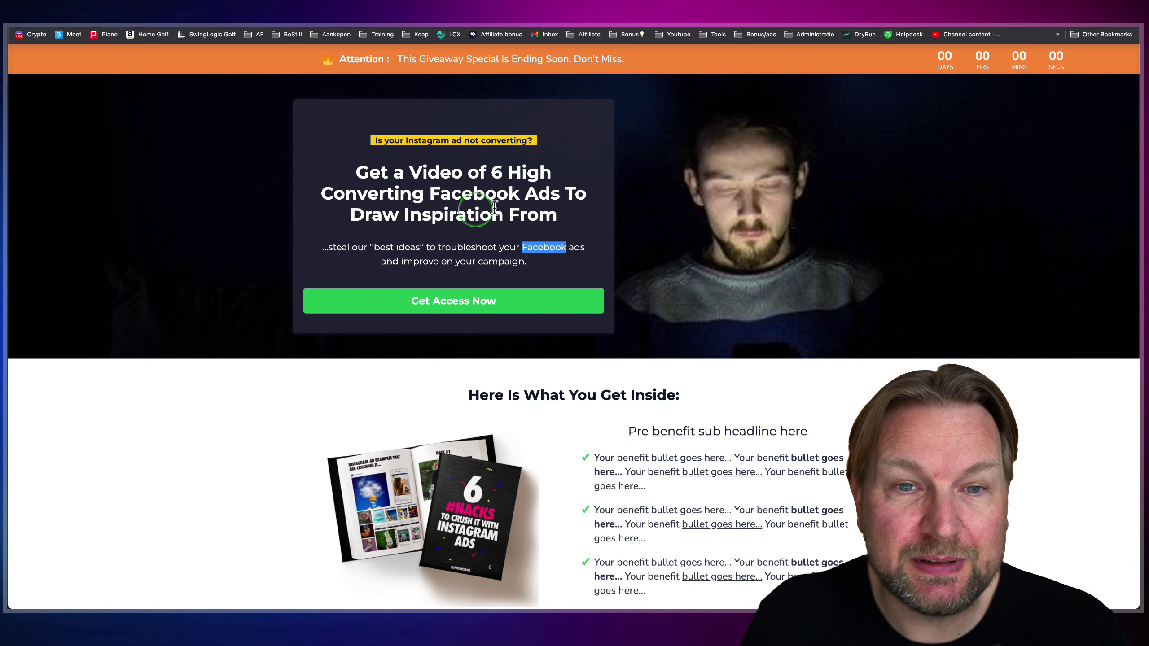
# - Open the giveaway opt-in form, enter an e-mail address and submit with Get Access Now
pyautogui.click(456, 303)
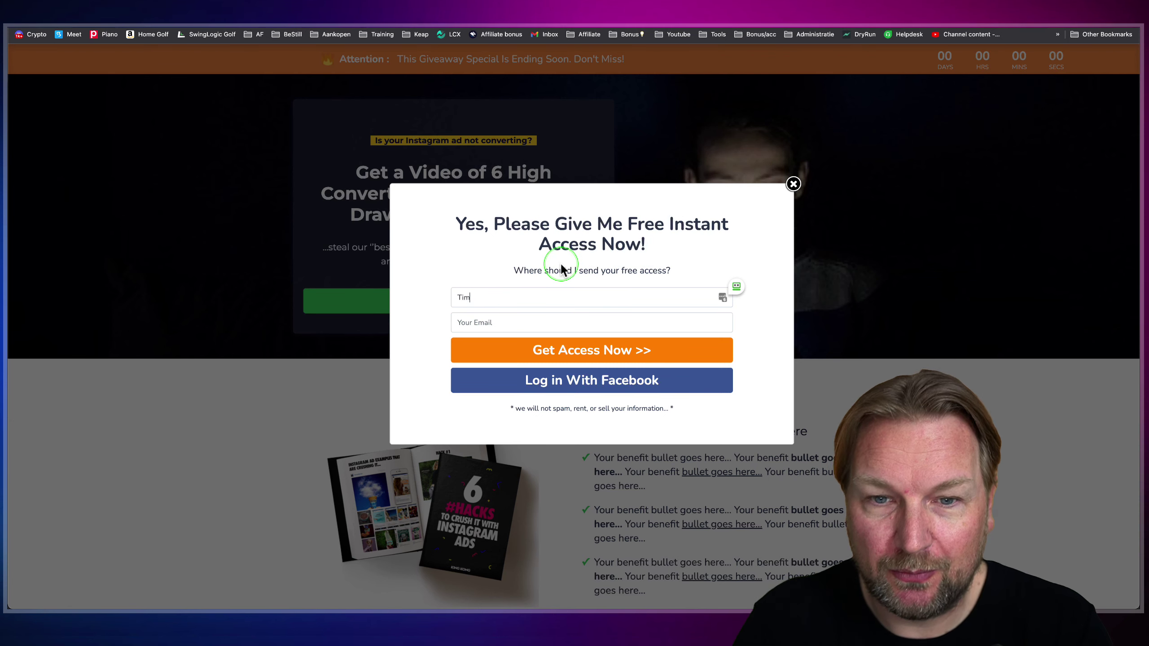
pyautogui.press('Tab')
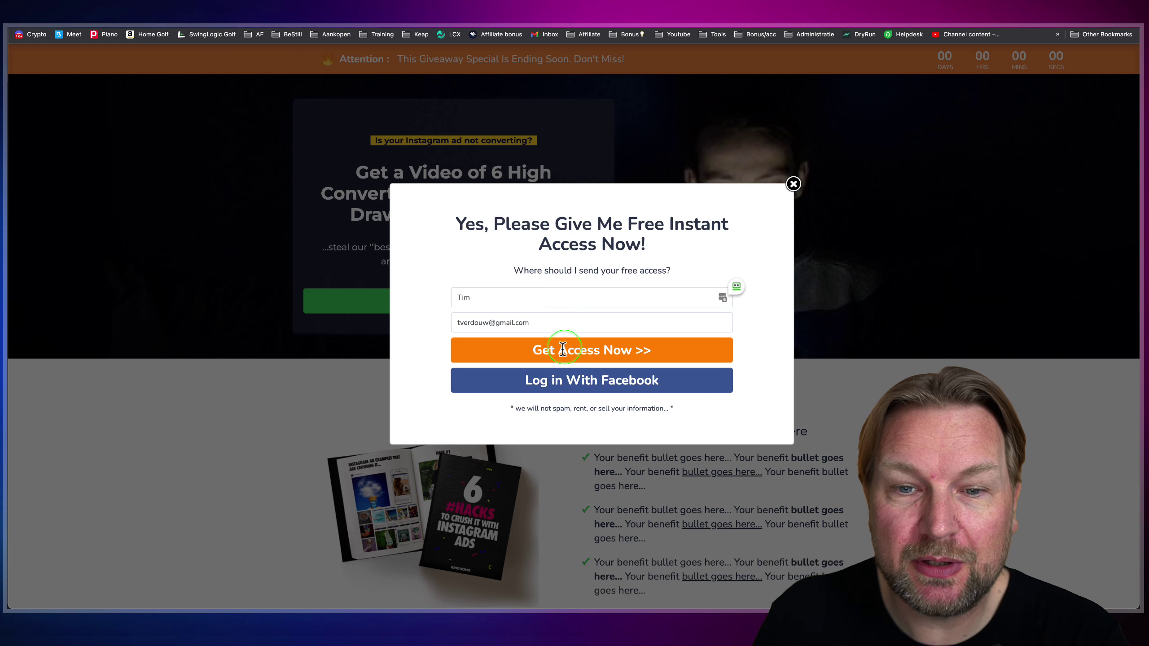
pyautogui.click(558, 357)
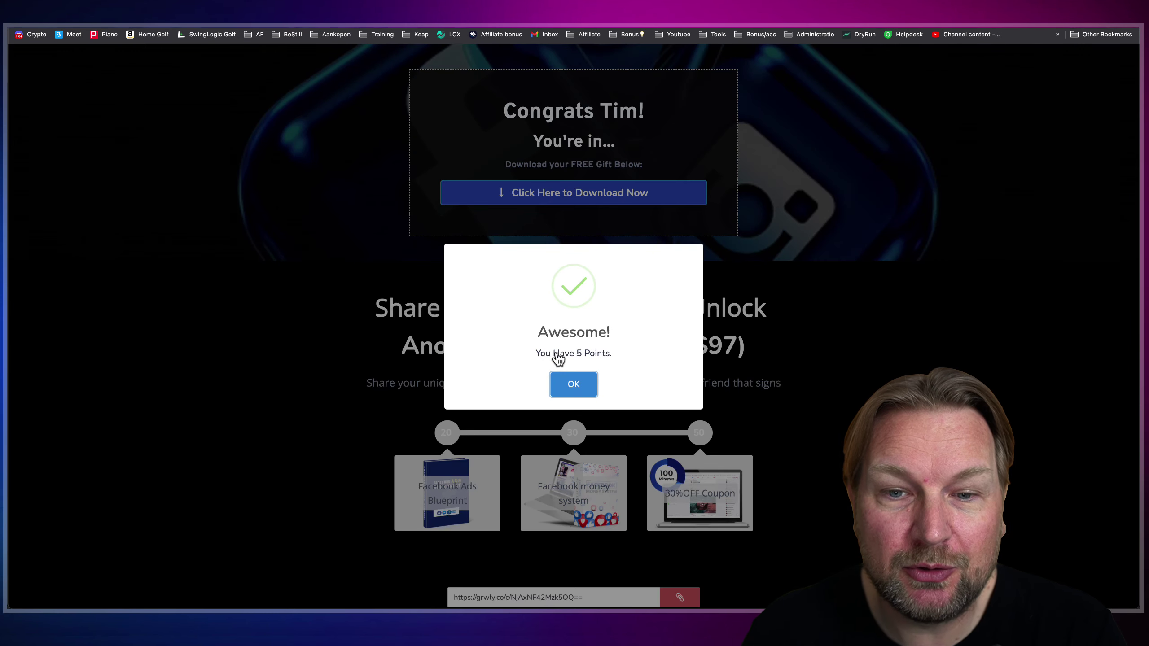
# - Dismiss the Awesome points popup and review the referral page's share options
pyautogui.click(559, 355)
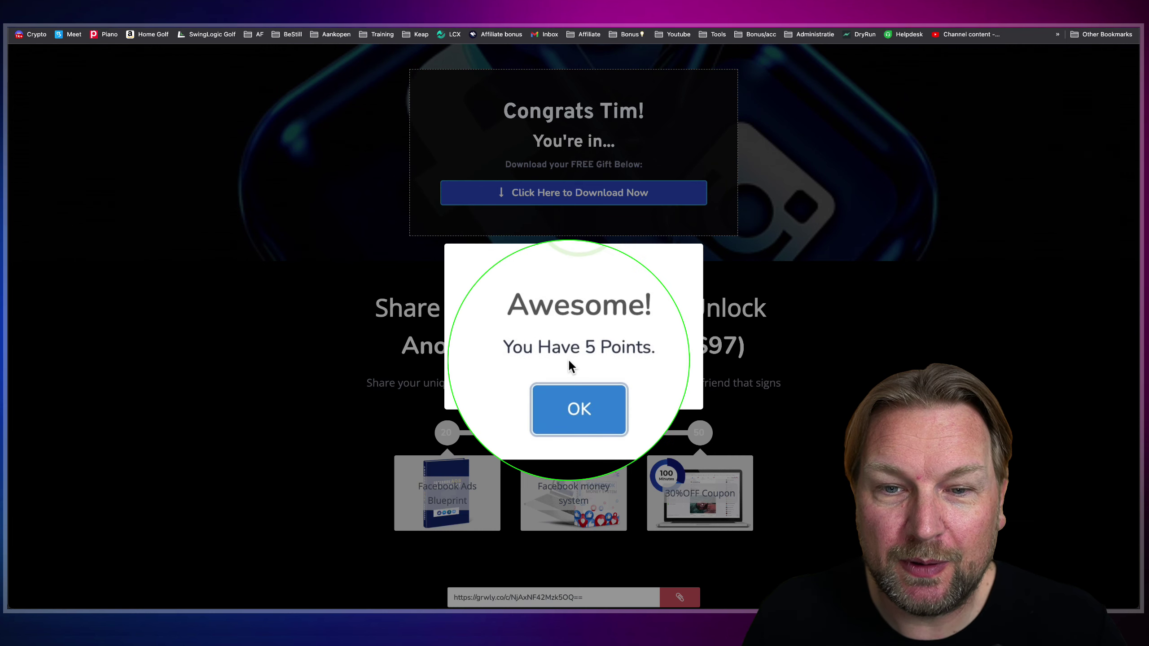
pyautogui.click(572, 366)
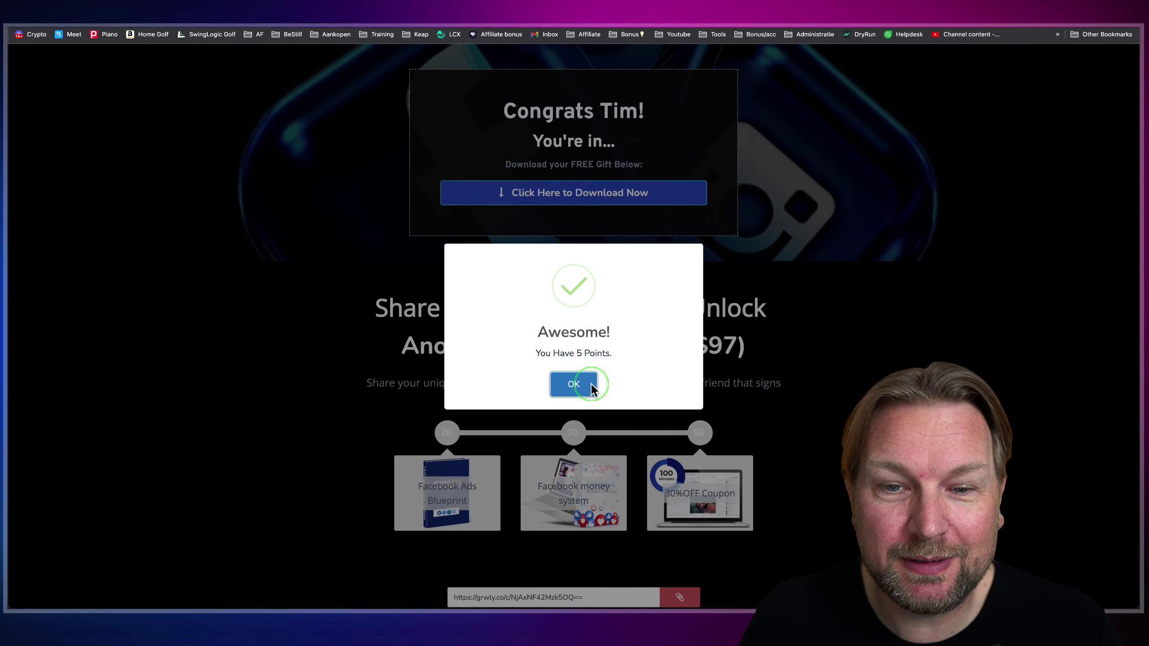
pyautogui.click(573, 385)
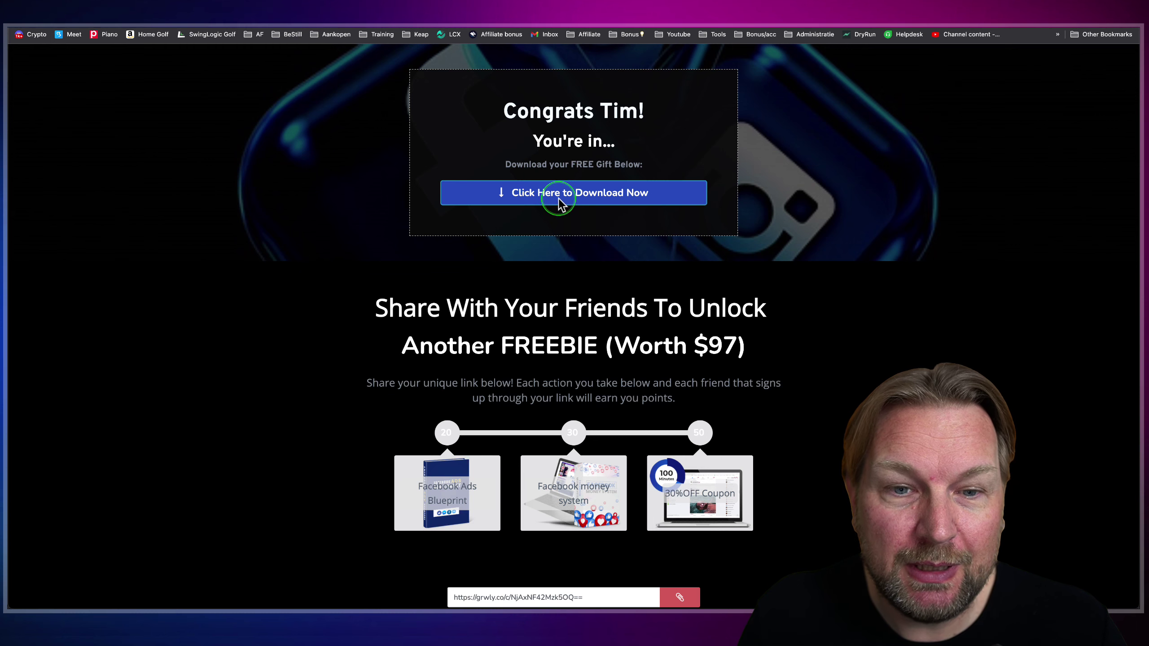
pyautogui.scroll(-3, 608, 295)
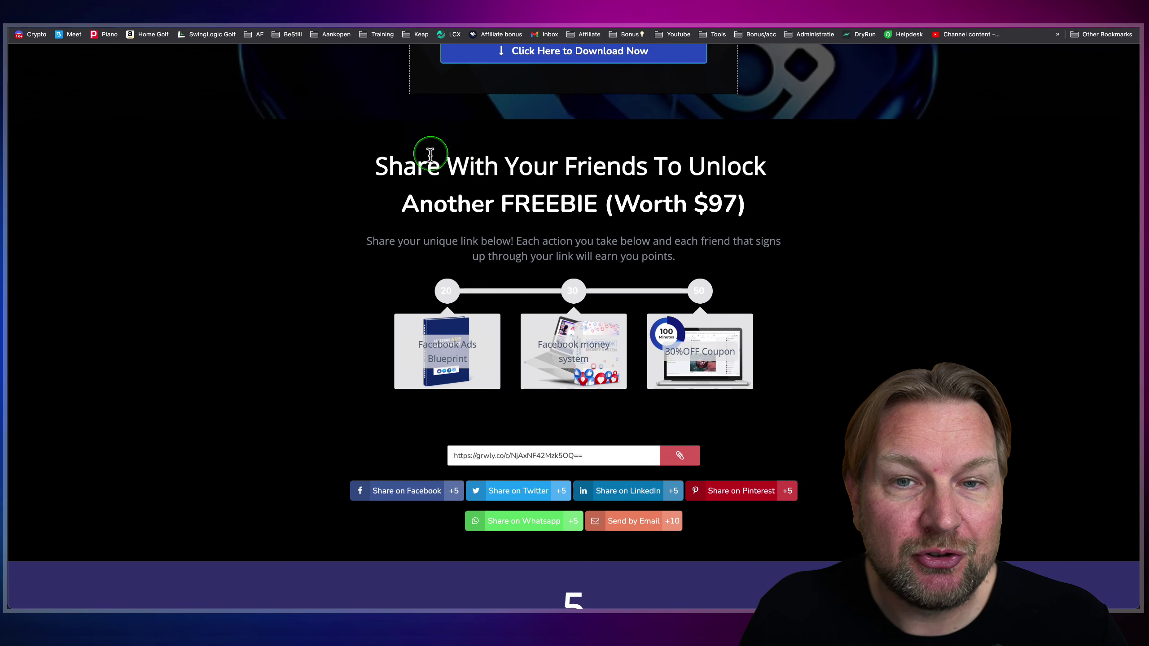
pyautogui.scroll(-1, 712, 203)
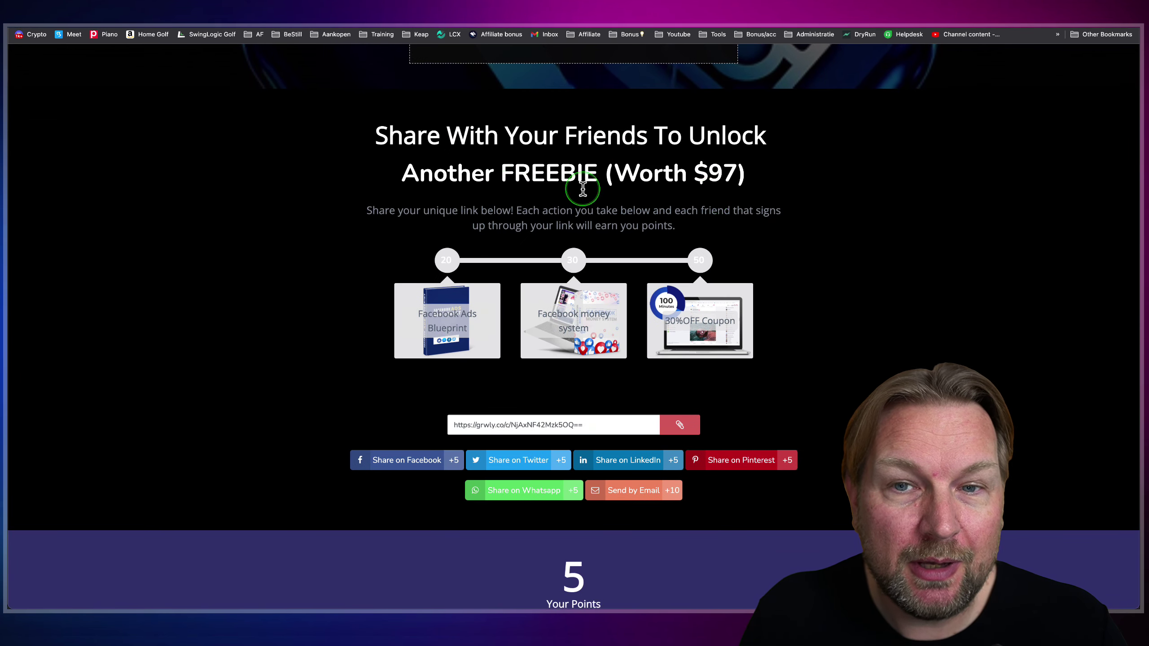
pyautogui.scroll(-1, 681, 224)
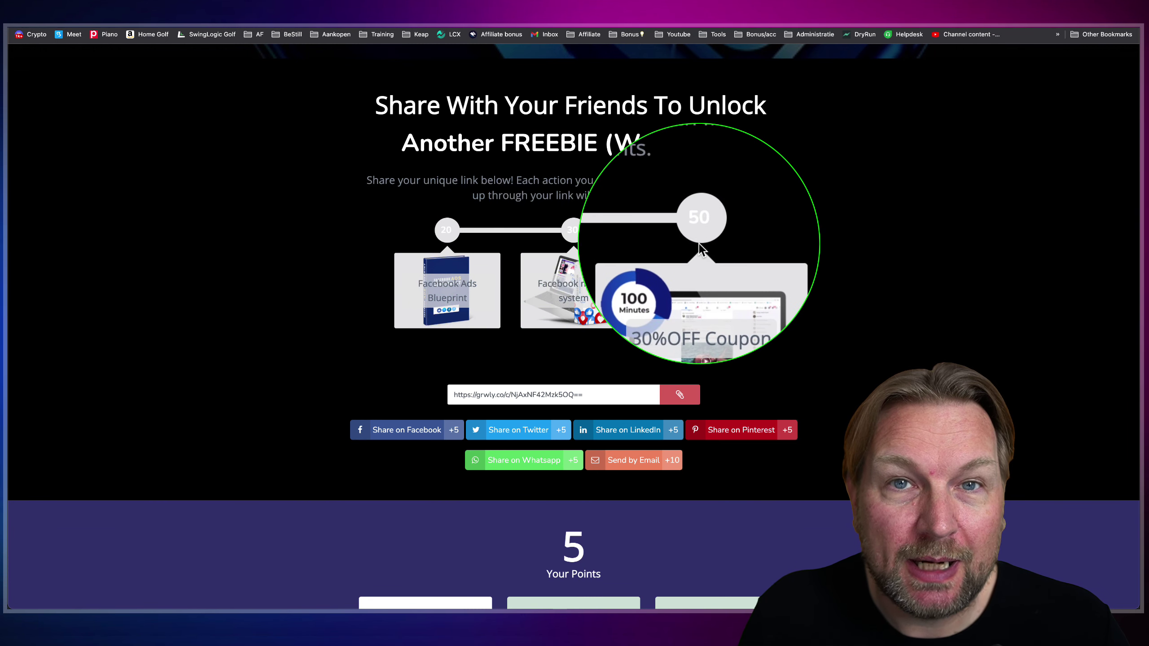
pyautogui.scroll(-3, 698, 246)
pyautogui.scroll(-1, 697, 252)
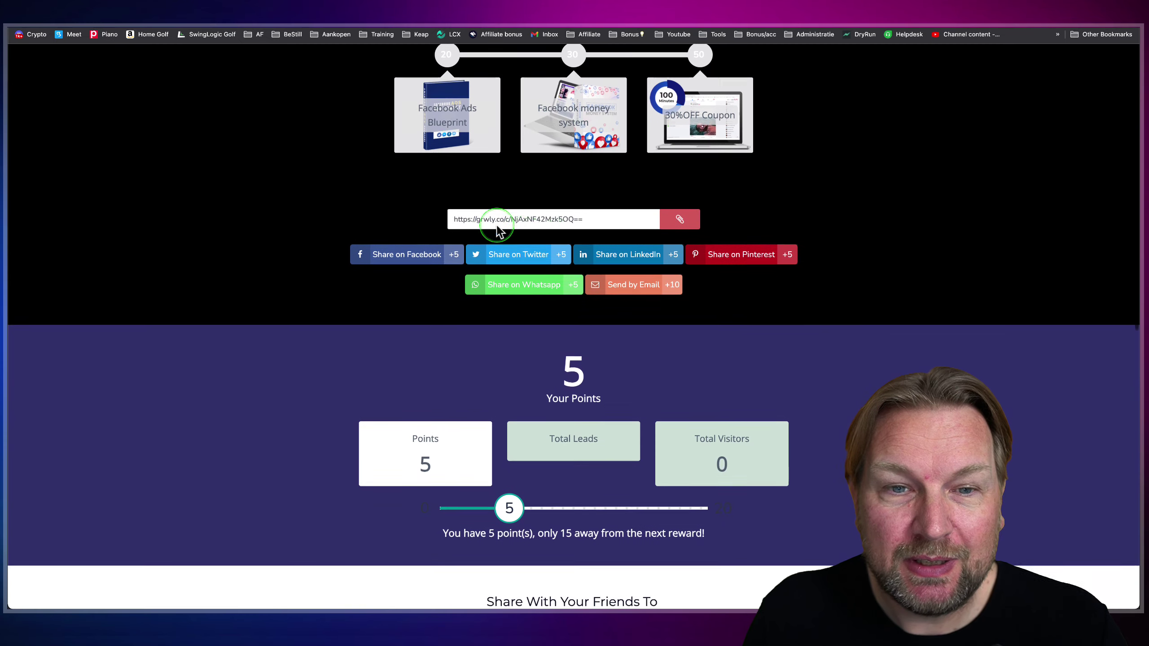
pyautogui.moveTo(627, 273); pyautogui.dragTo(838, 314)
pyautogui.press('Escape')
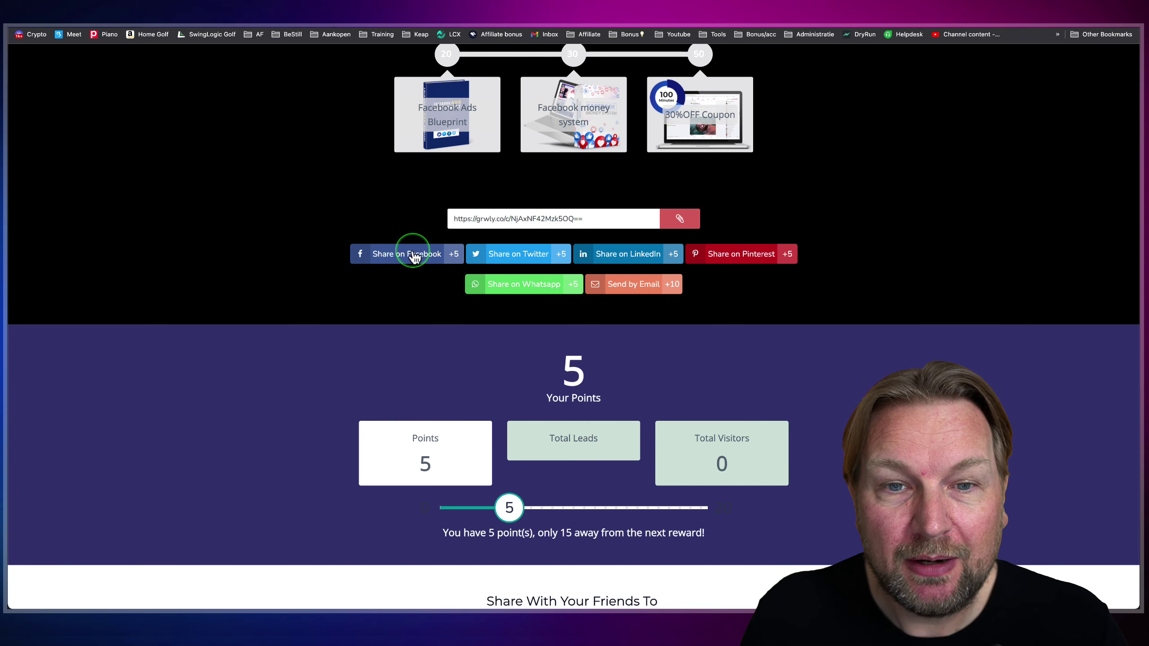
# - Return to My Campaigns and scroll through the campaign list
pyautogui.scroll(1, 414, 256)
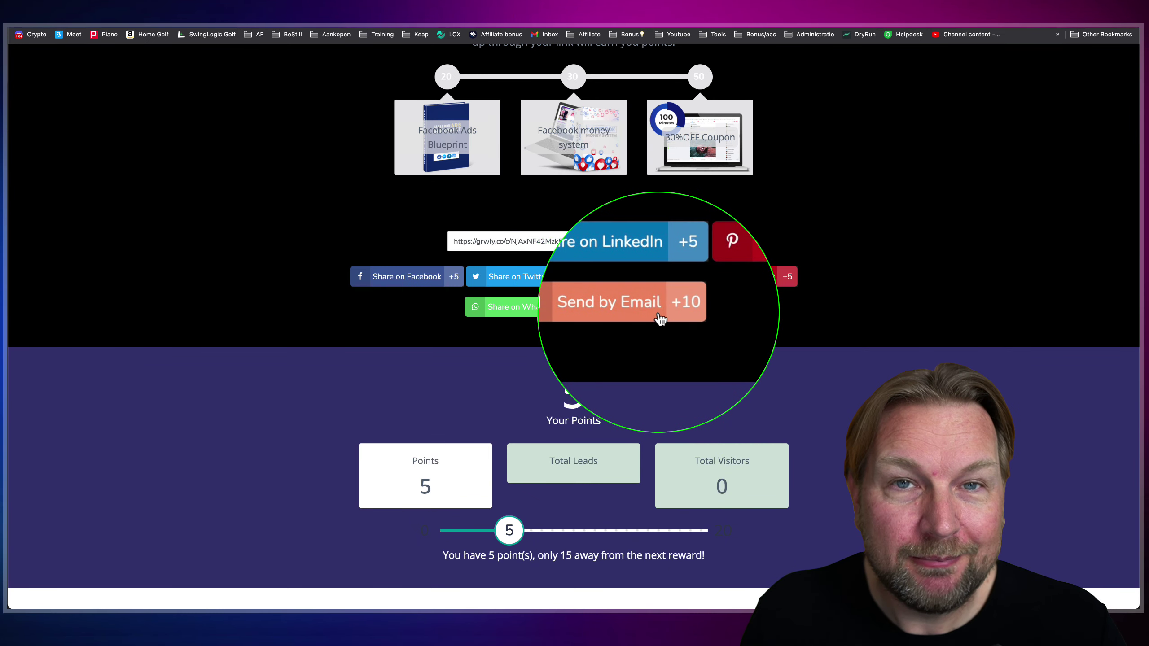
pyautogui.click(642, 296)
pyautogui.scroll(1, 620, 304)
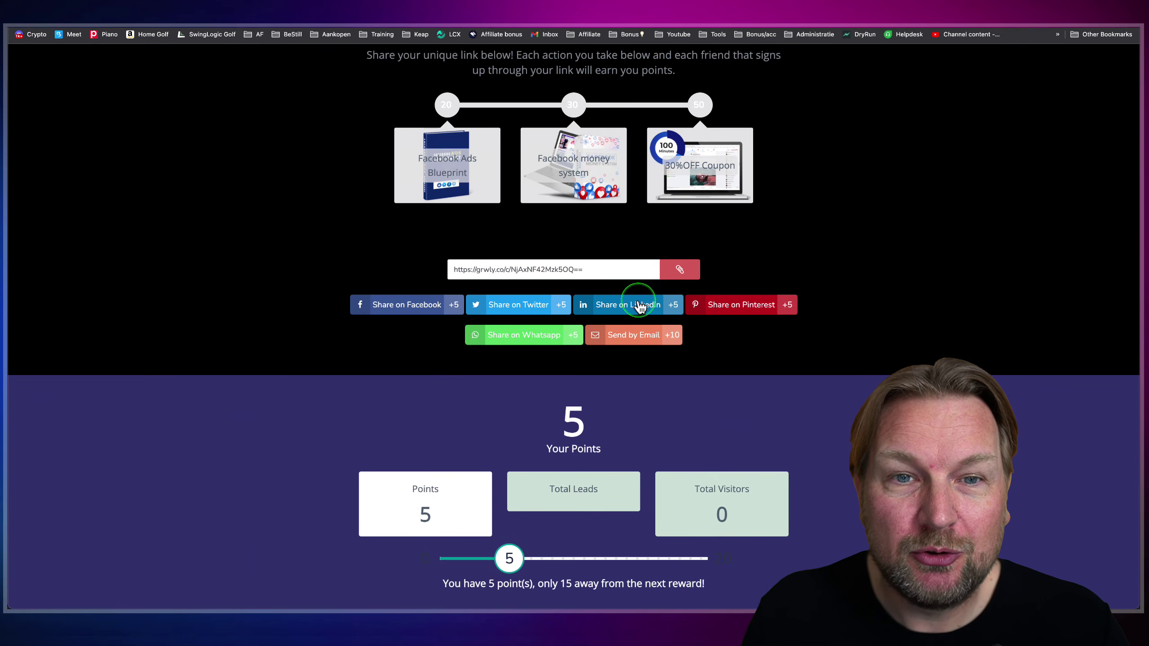
pyautogui.scroll(-10, 520, 217)
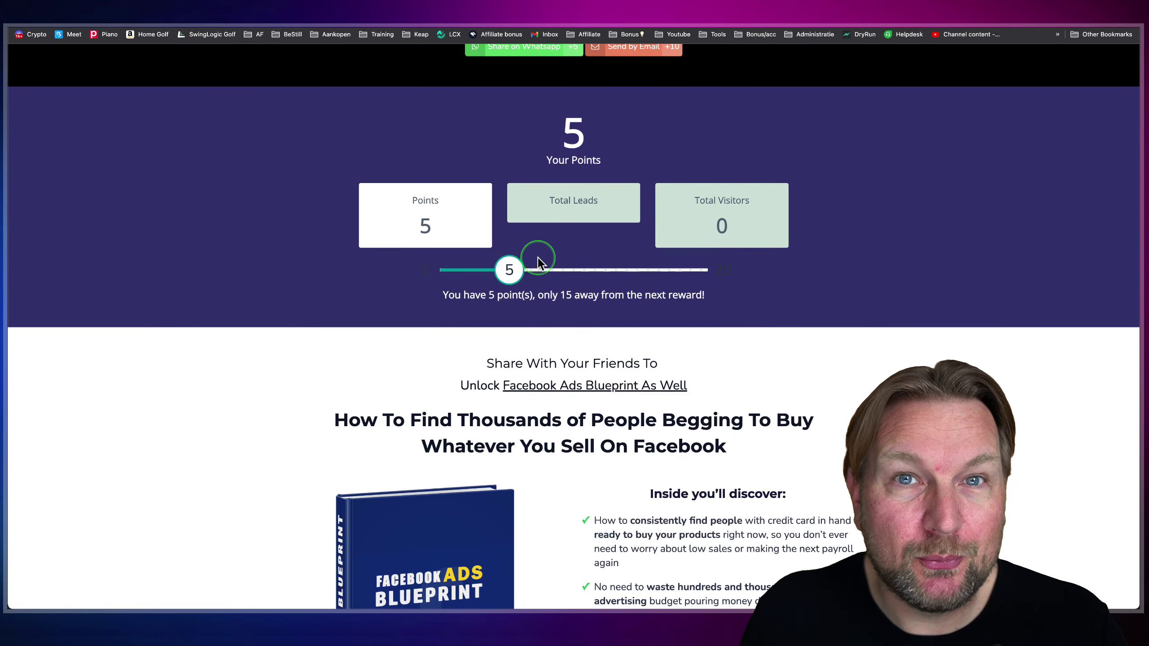
pyautogui.scroll(-7, 538, 257)
pyautogui.scroll(-1, 538, 258)
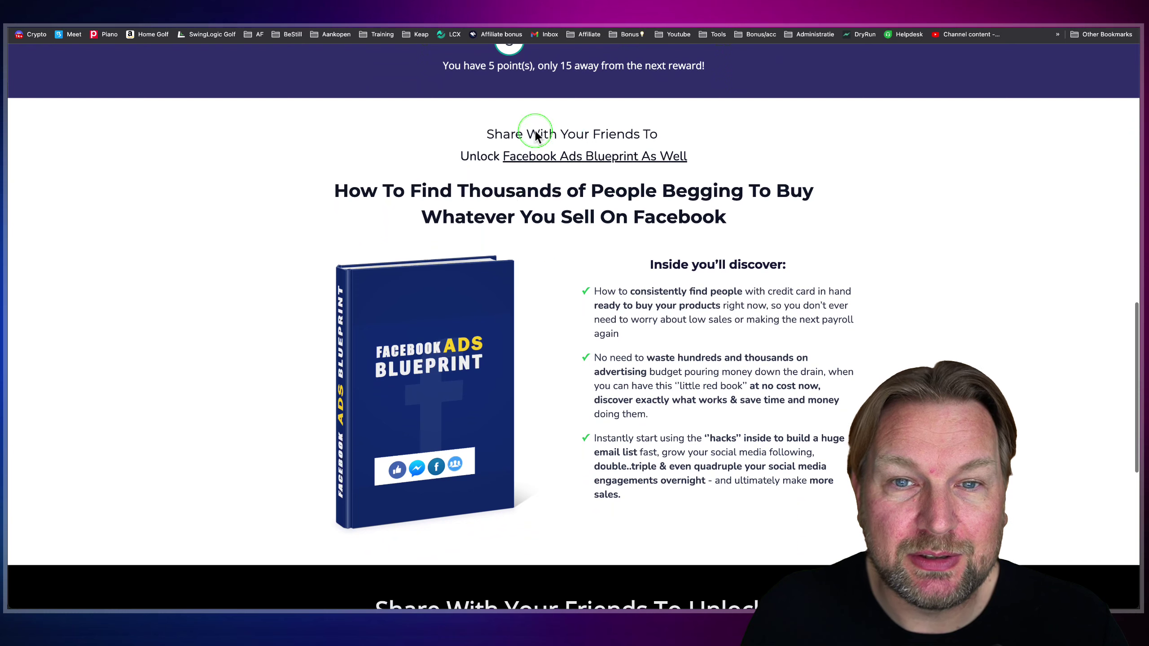
pyautogui.scroll(-11, 571, 224)
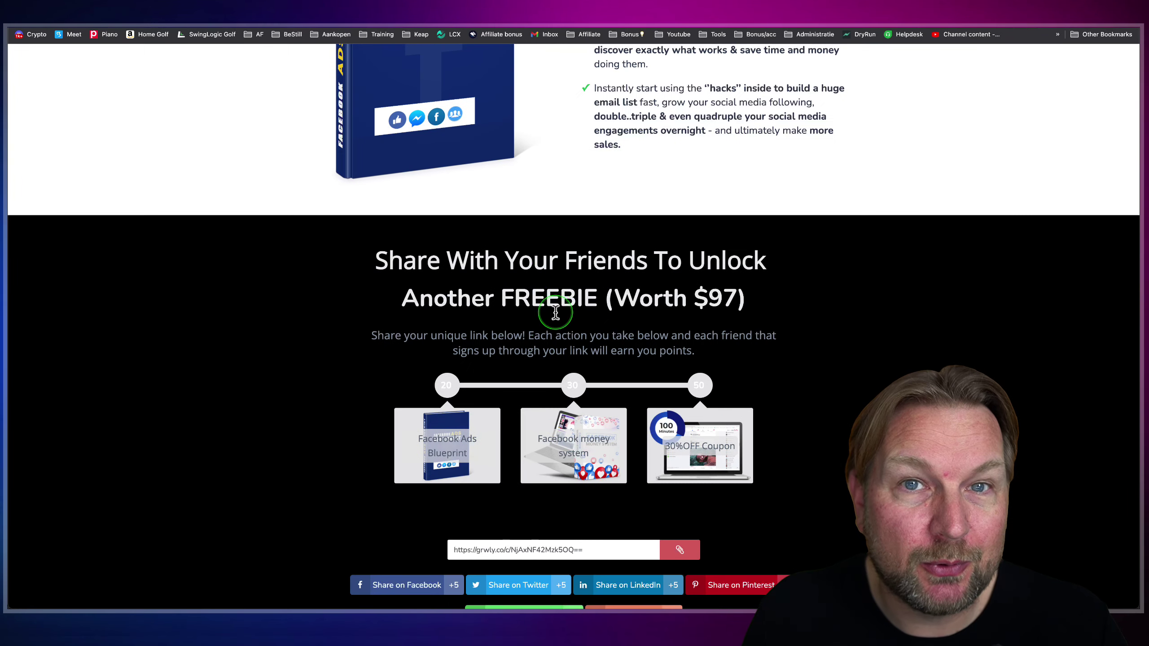
pyautogui.scroll(-3, 539, 308)
pyautogui.scroll(-1, 550, 264)
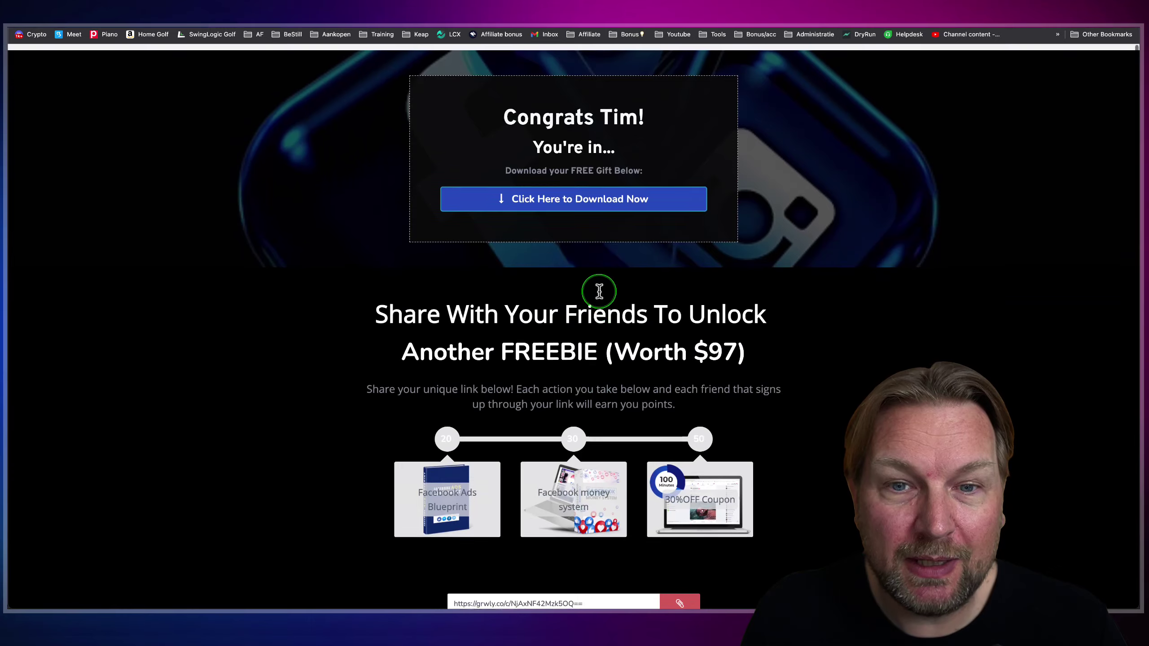
pyautogui.scroll(-10, 599, 291)
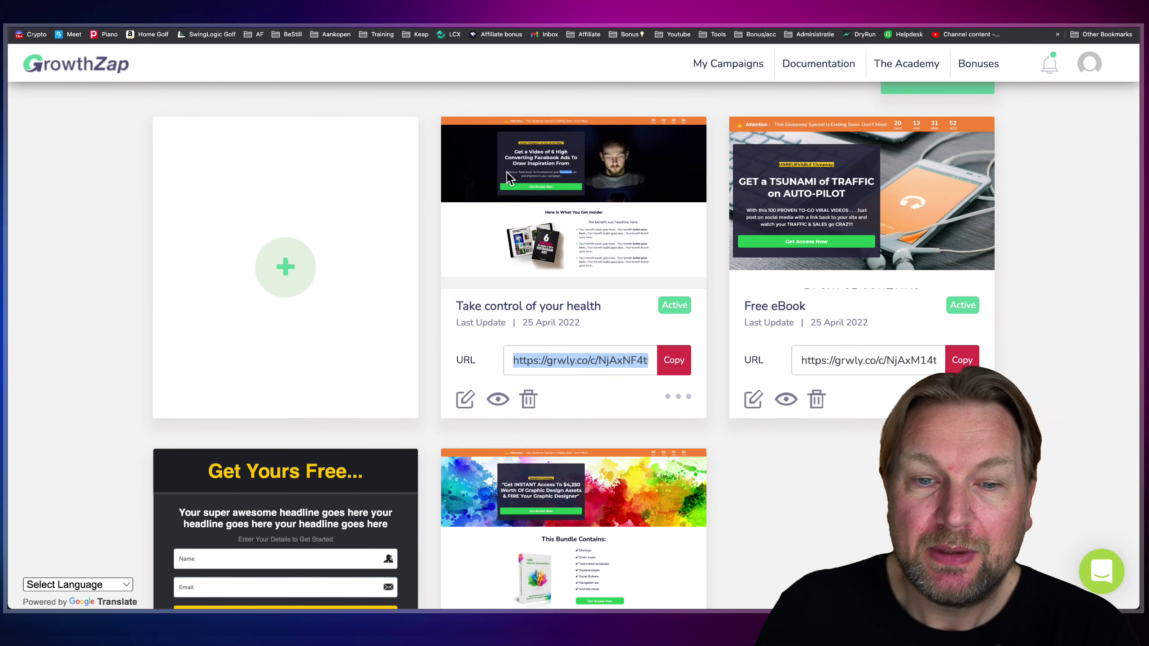
# - Edit the Take control of your health campaign and step through its Lead Page, Reward, Action and Thank You tabs
pyautogui.click(463, 400)
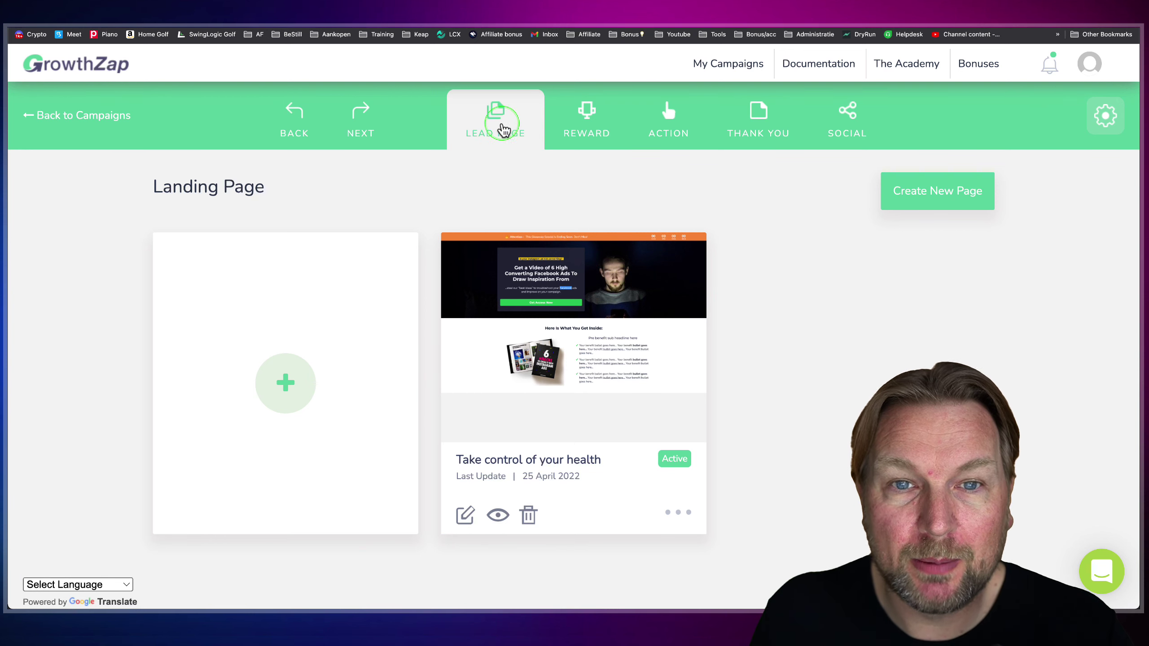
pyautogui.moveTo(498, 119)
pyautogui.mouseDown()
pyautogui.moveTo(777, 161)
pyautogui.moveTo(867, 159)
pyautogui.moveTo(620, 154)
pyautogui.moveTo(812, 156)
pyautogui.mouseUp()
pyautogui.click(483, 143)
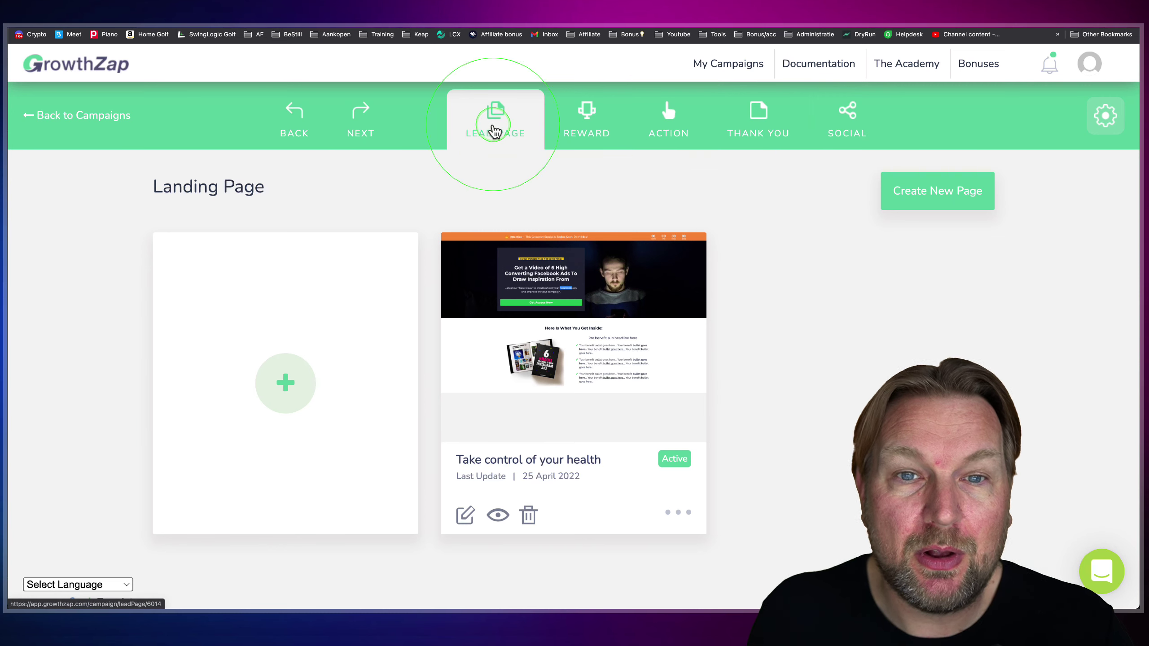
pyautogui.click(758, 135)
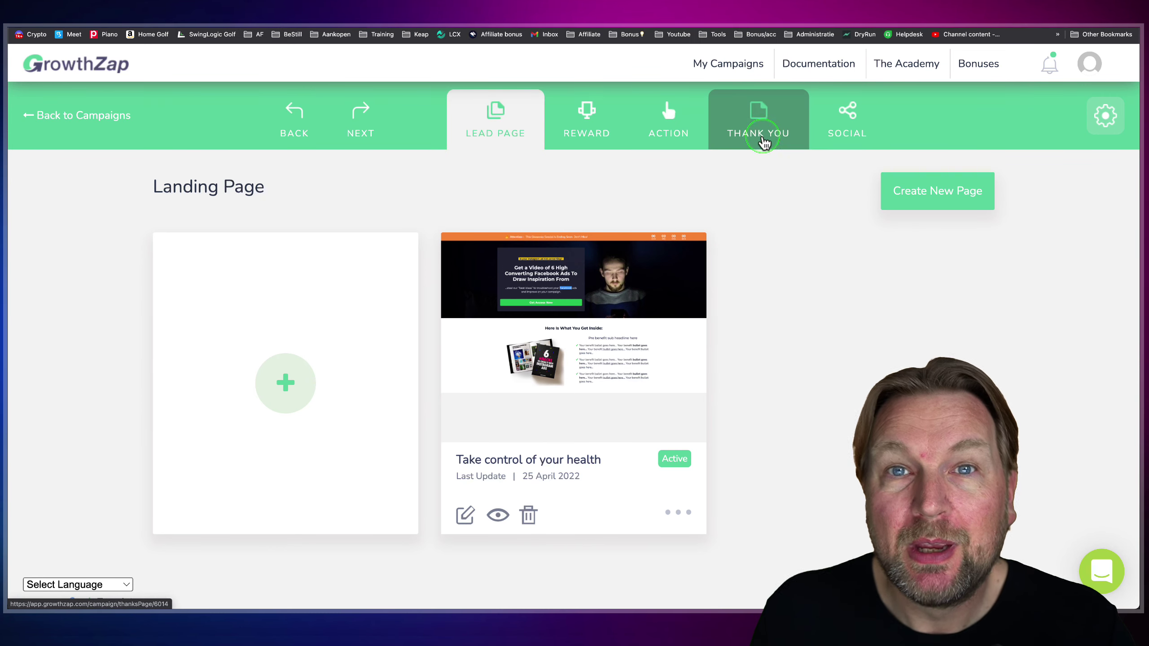
pyautogui.click(588, 136)
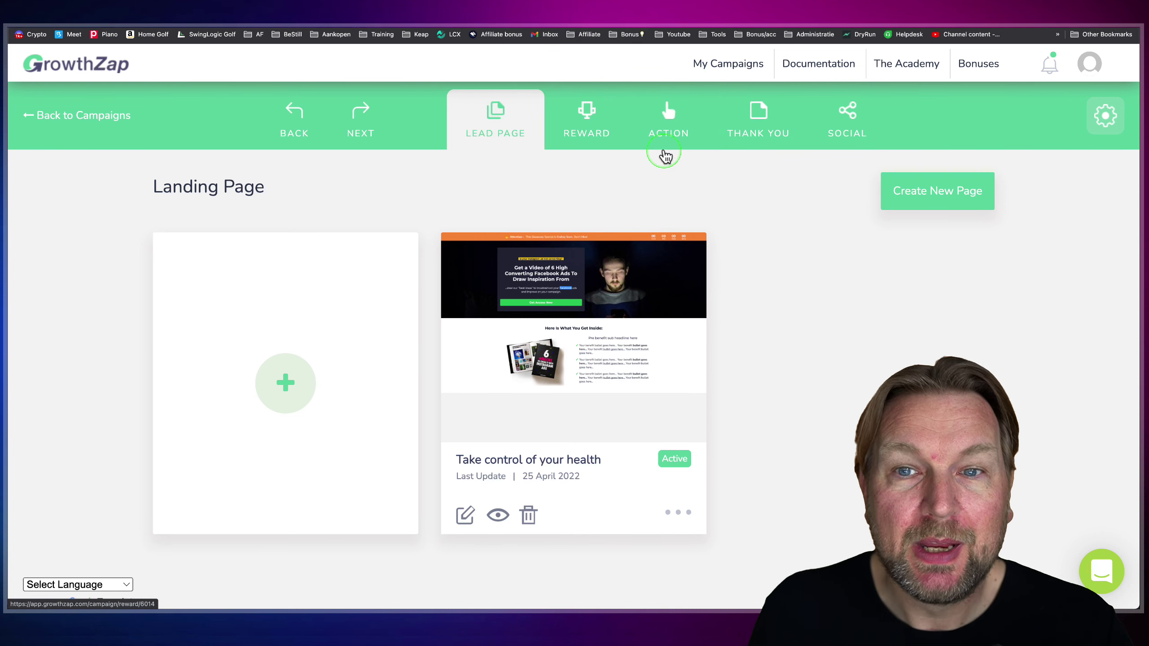
pyautogui.click(668, 133)
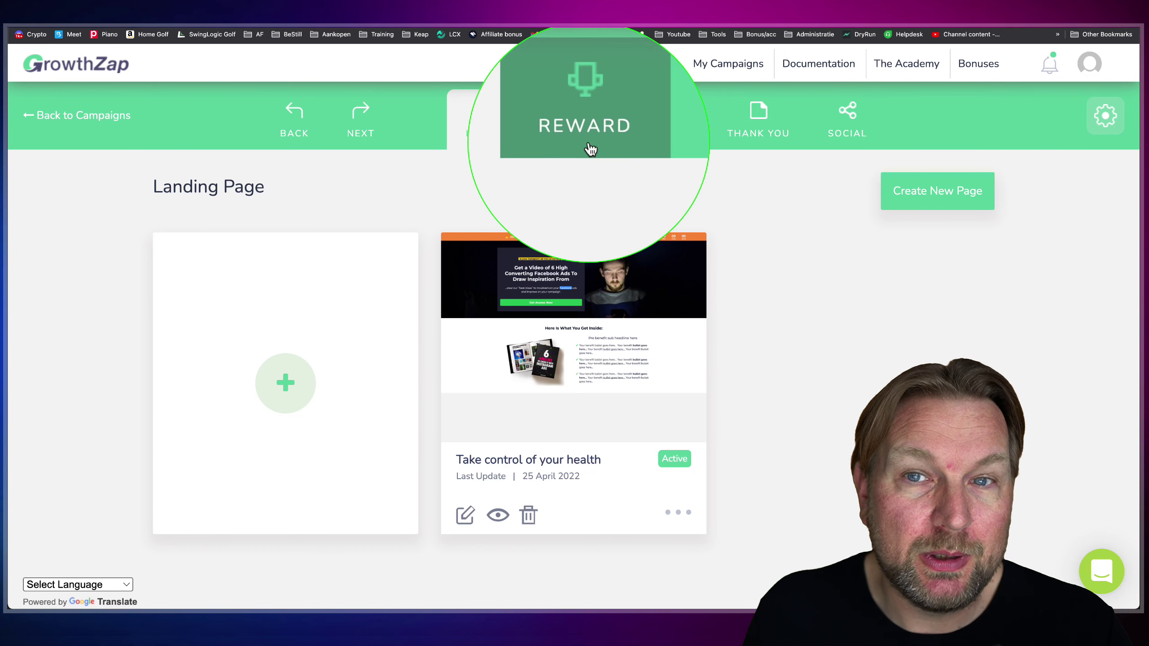
pyautogui.click(765, 138)
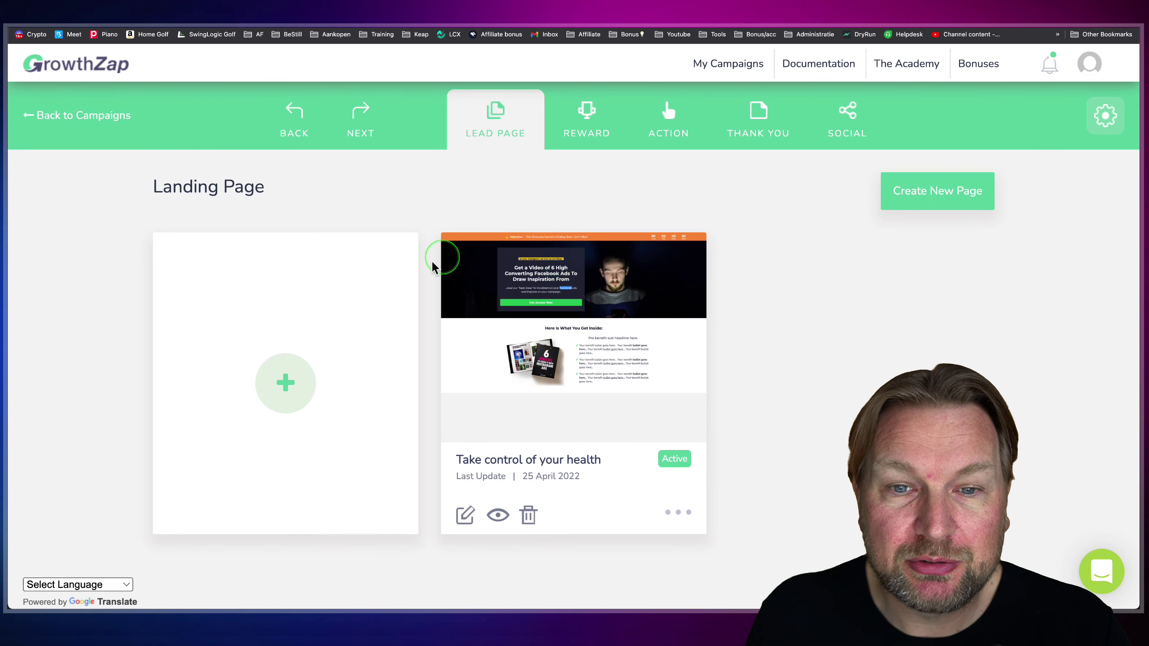
# - Open the Take control of your health landing page in the editor and drag in the yellow-book hero section
pyautogui.click(464, 516)
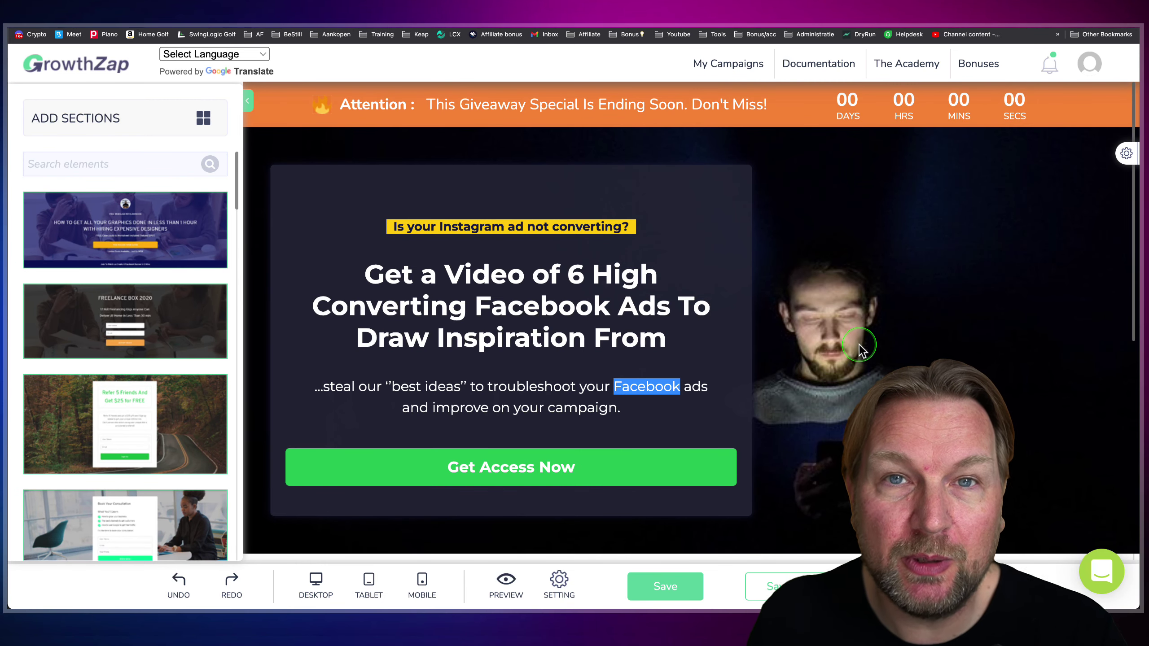
pyautogui.scroll(-6, 860, 349)
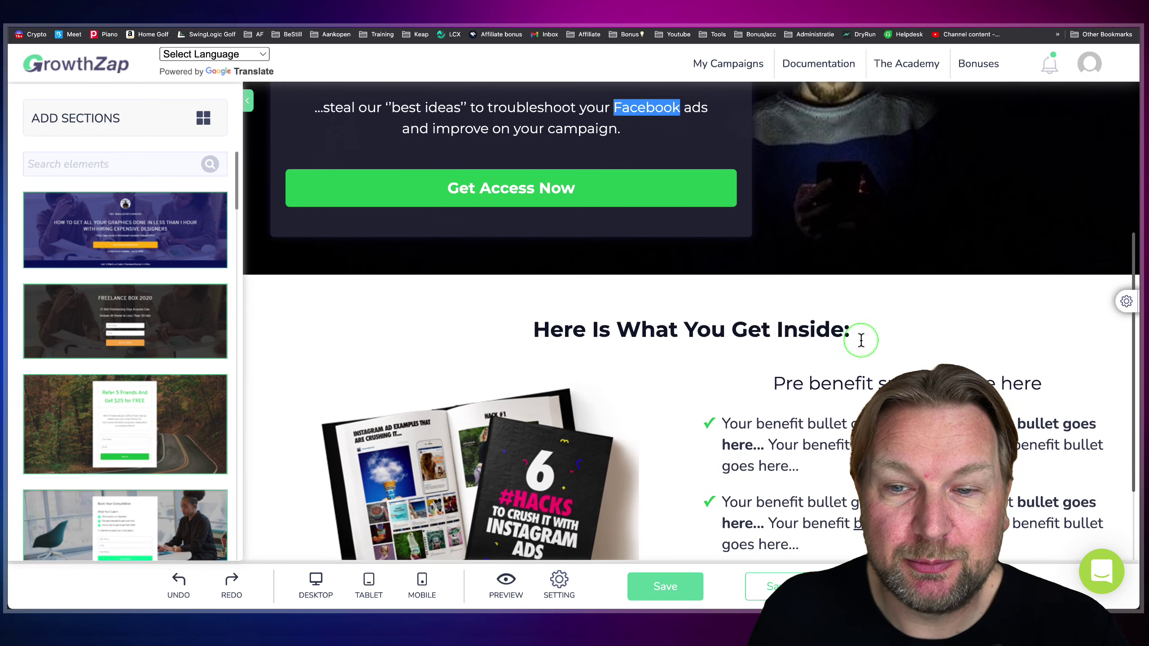
pyautogui.scroll(-3, 861, 340)
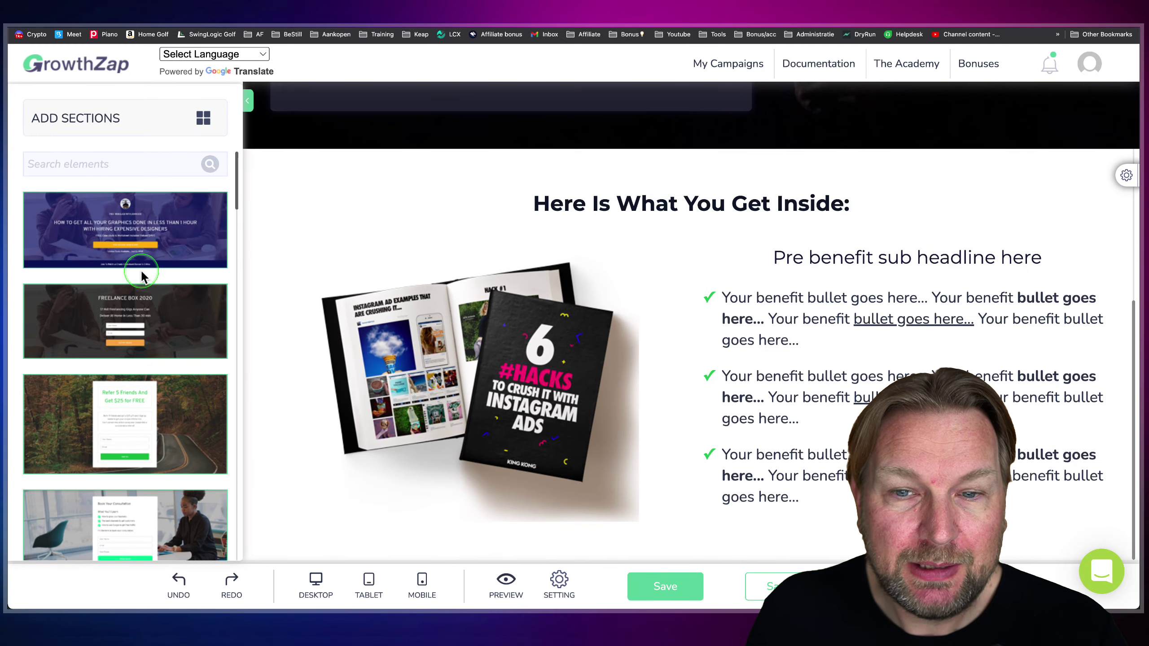
pyautogui.scroll(-10, 141, 274)
pyautogui.scroll(-10, 142, 273)
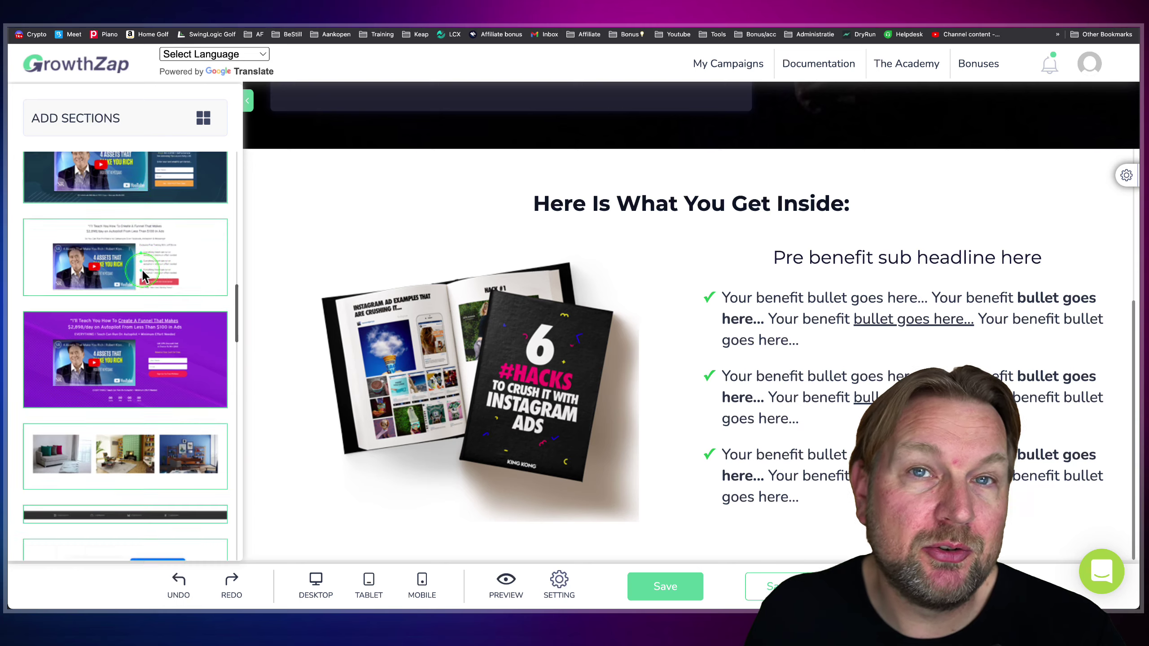
pyautogui.scroll(-5, 142, 274)
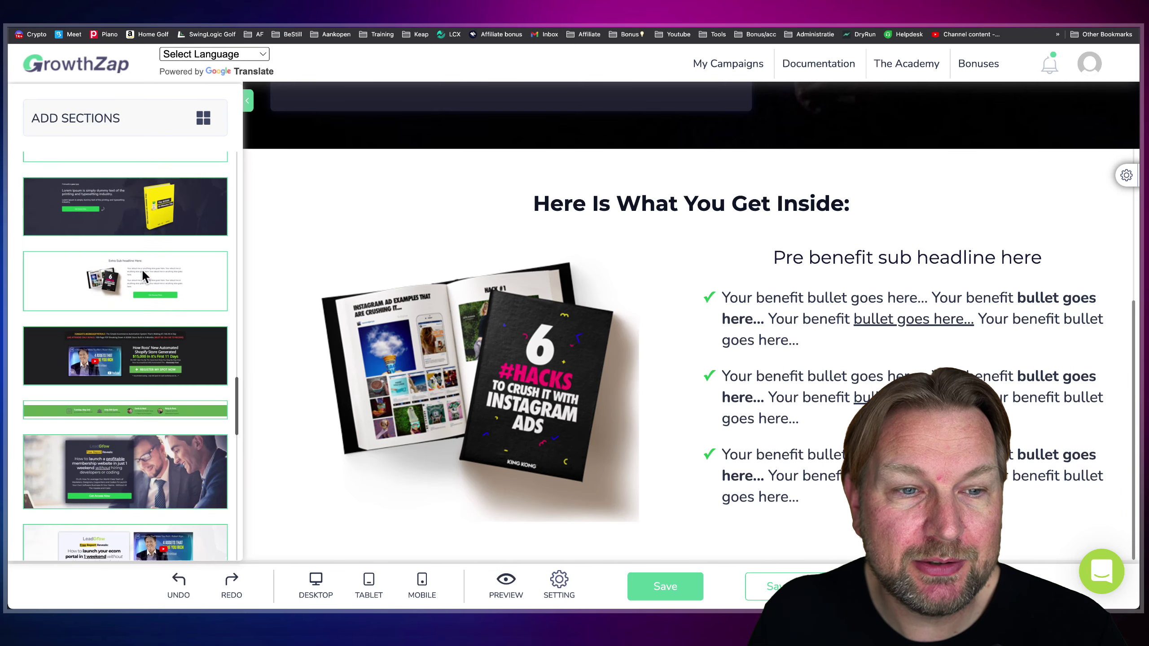
pyautogui.moveTo(172, 215); pyautogui.dragTo(597, 531)
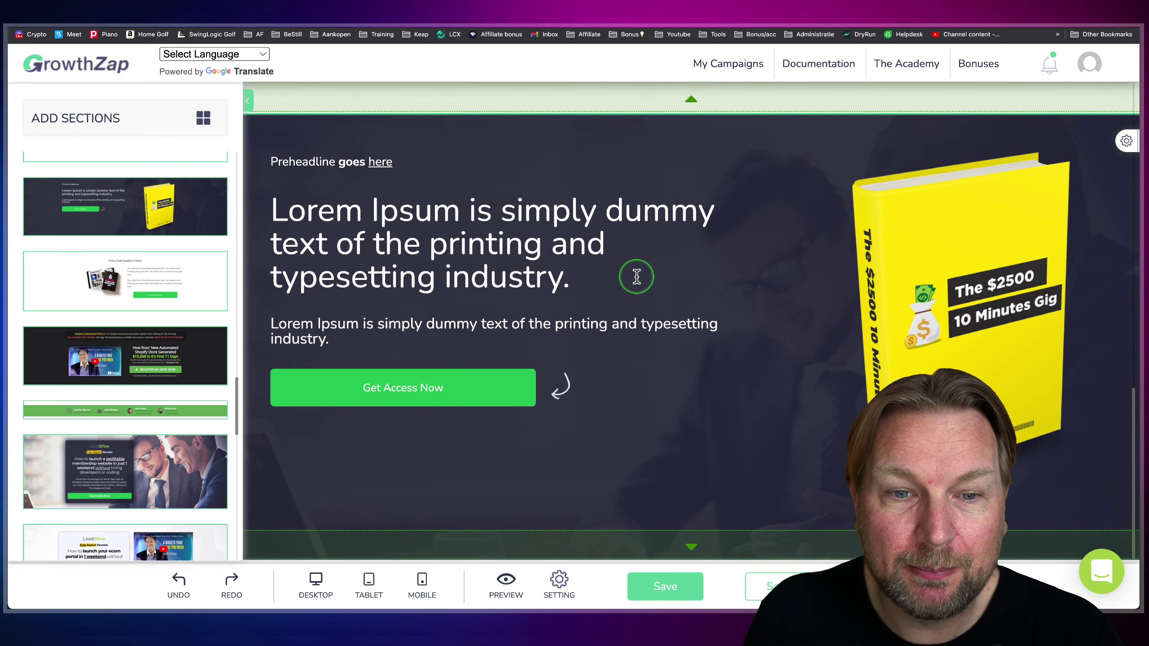
# - Delete the Lorem Ipsum hero section through its gear settings
pyautogui.scroll(-10, 136, 316)
pyautogui.scroll(-5, 135, 188)
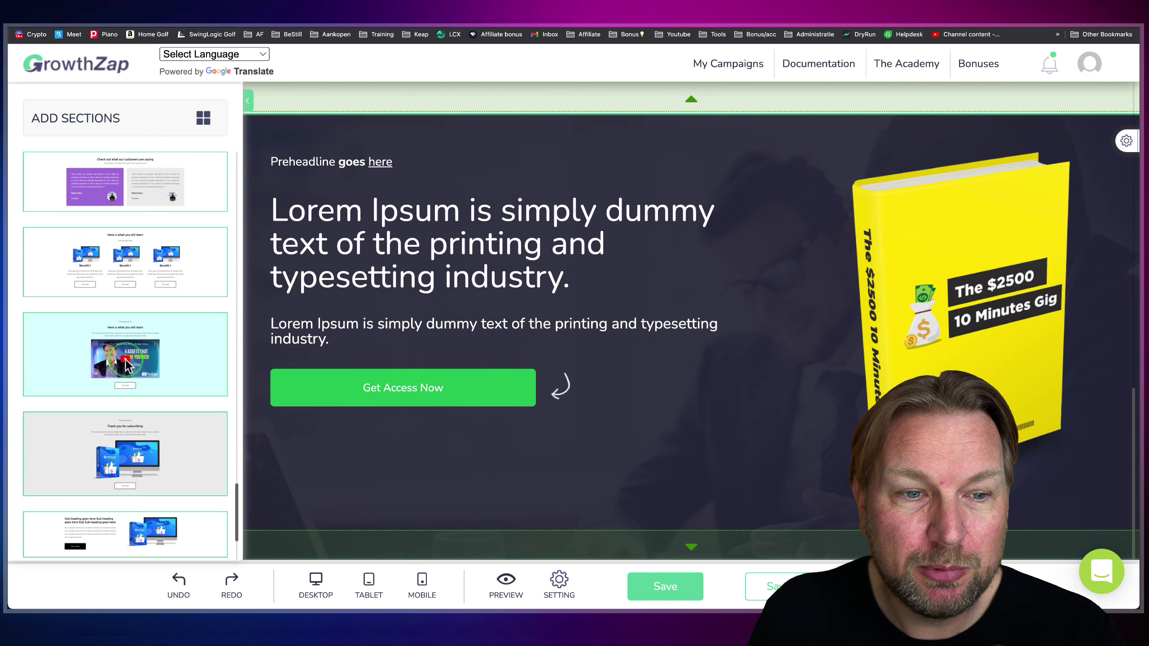
pyautogui.scroll(5, 138, 286)
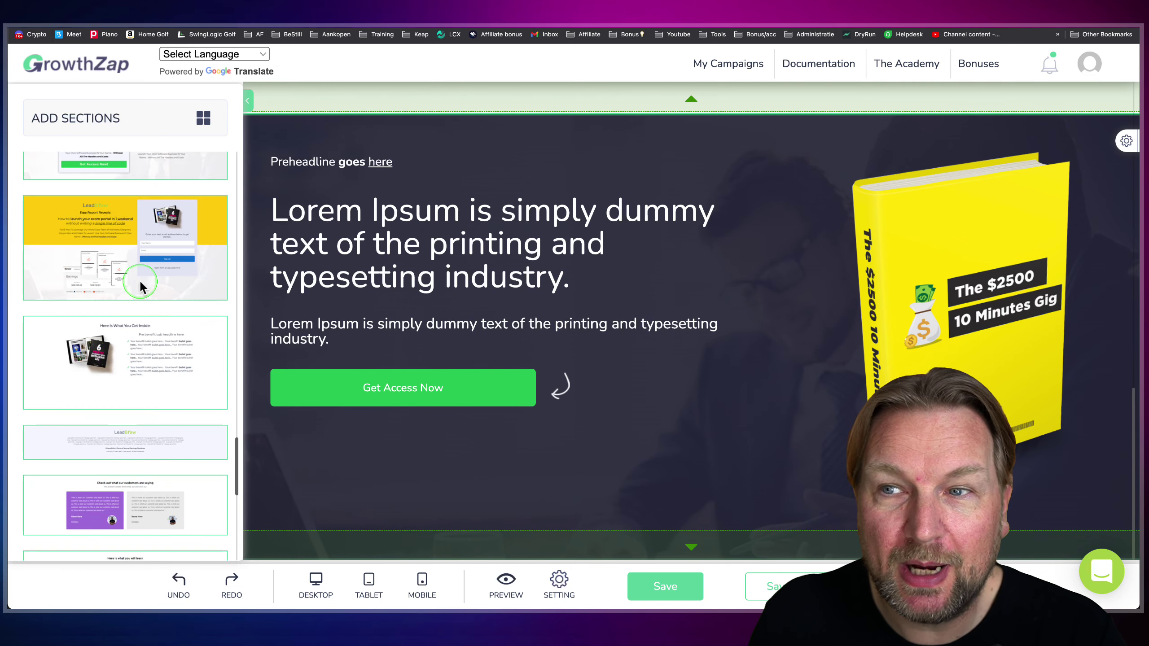
pyautogui.click(1125, 140)
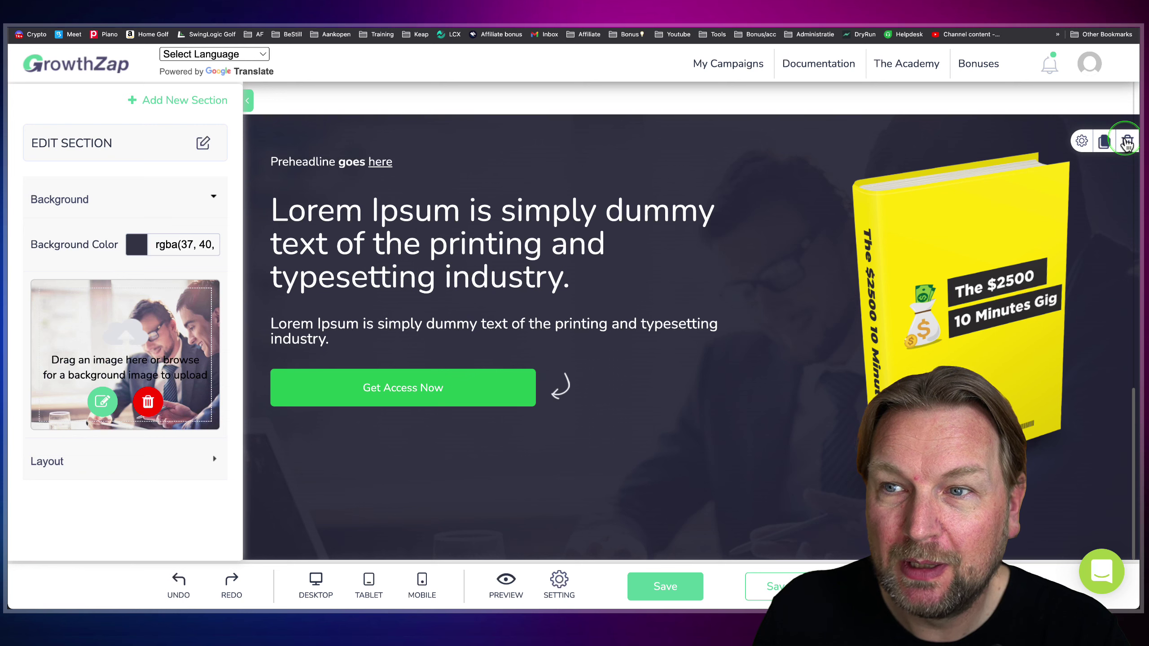
pyautogui.click(1128, 143)
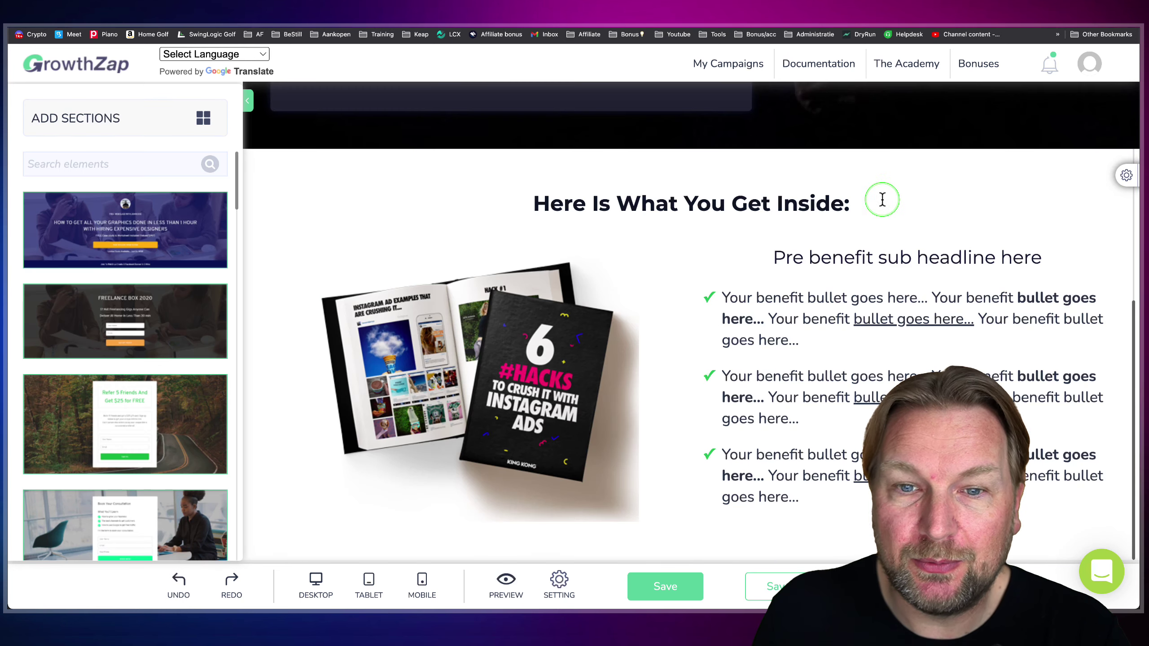
# - Make the 'Here Is What You Get Inside:' headline text a soft blue
pyautogui.click(802, 202)
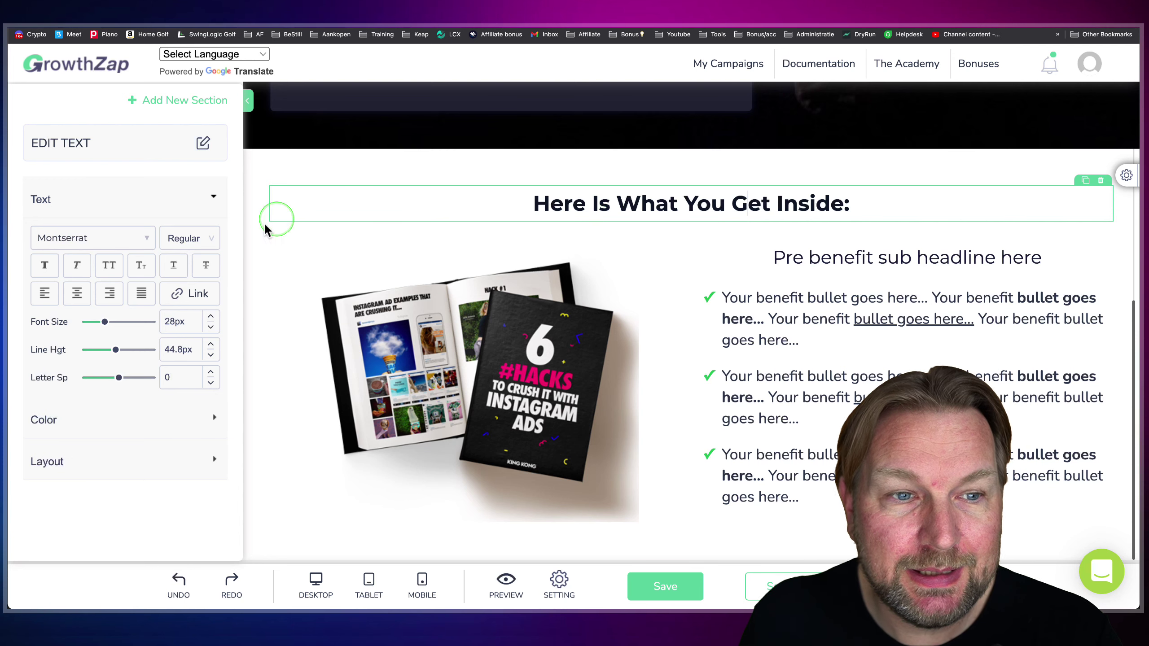
pyautogui.click(73, 423)
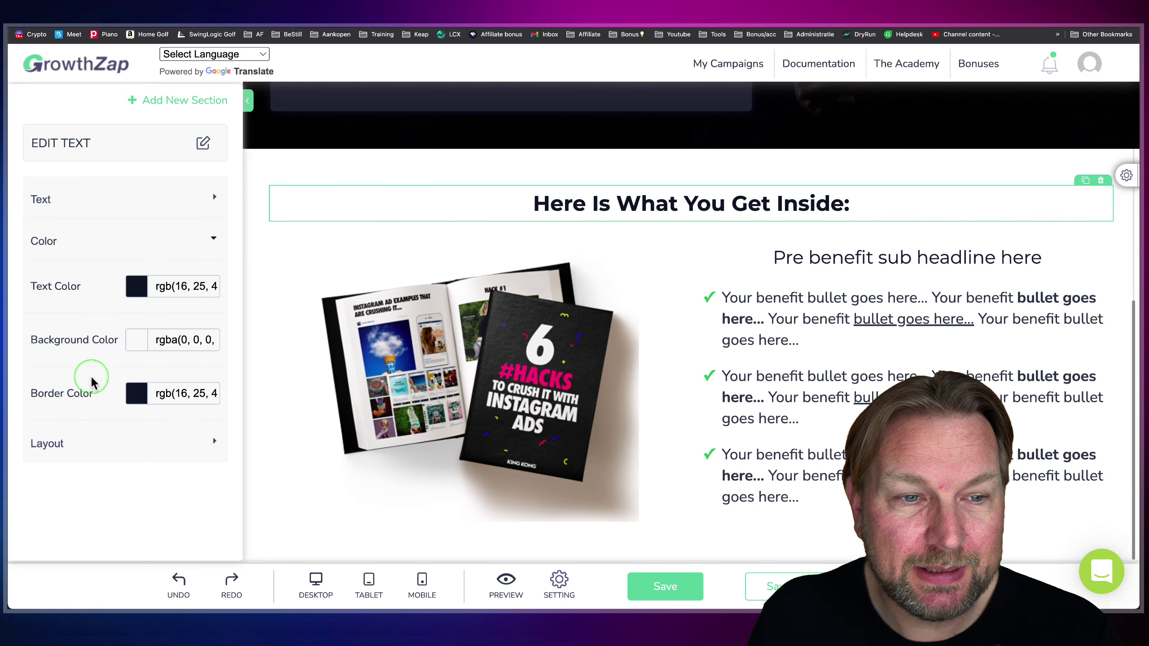
pyautogui.click(136, 286)
pyautogui.click(267, 197)
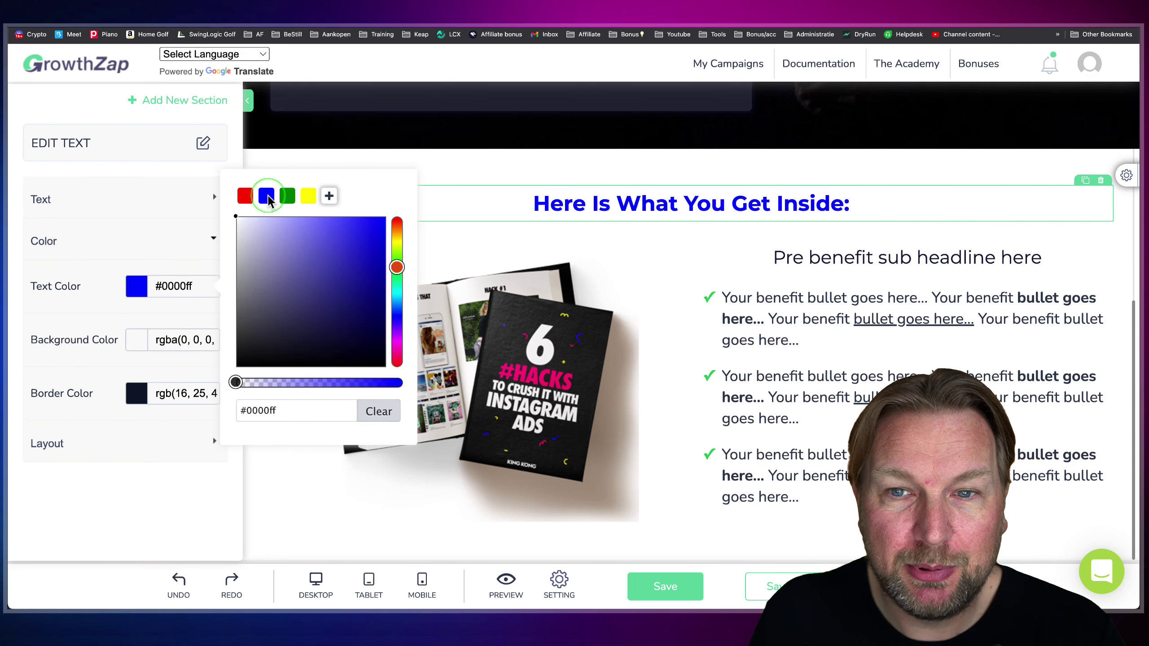
pyautogui.moveTo(299, 228); pyautogui.dragTo(341, 223)
pyautogui.moveTo(396, 316); pyautogui.dragTo(397, 318)
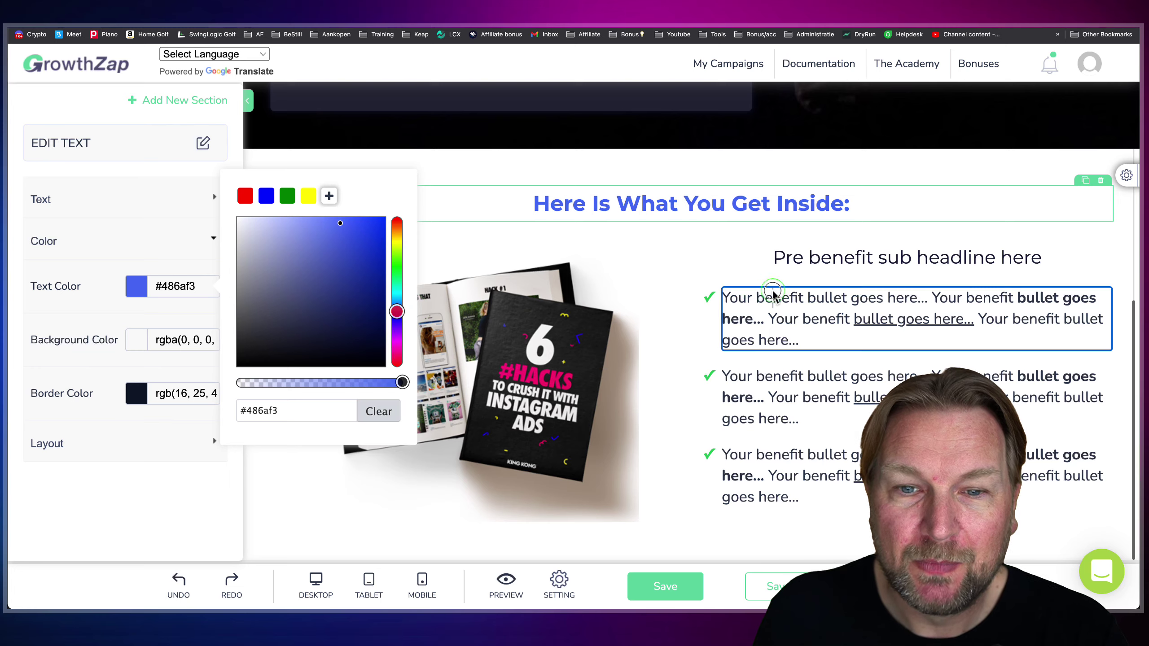
pyautogui.click(773, 298)
# - Replace the book image beside the bullets with the uploaded MASTER Facebook Ads image
pyautogui.click(539, 358)
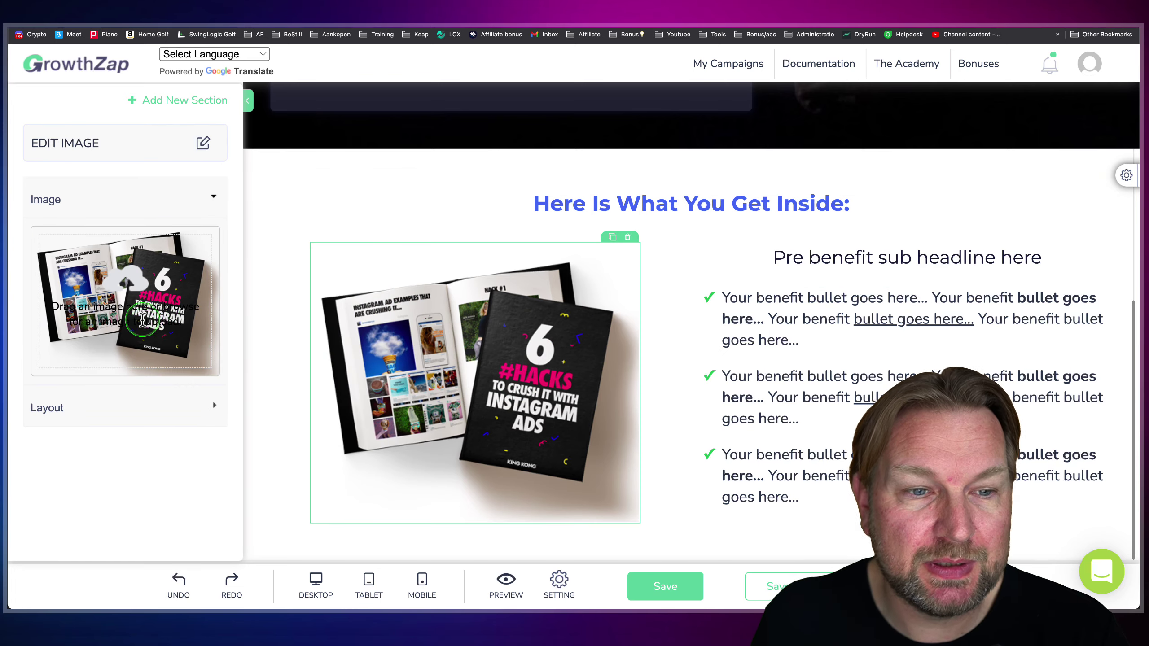
pyautogui.click(142, 321)
pyautogui.moveTo(480, 335)
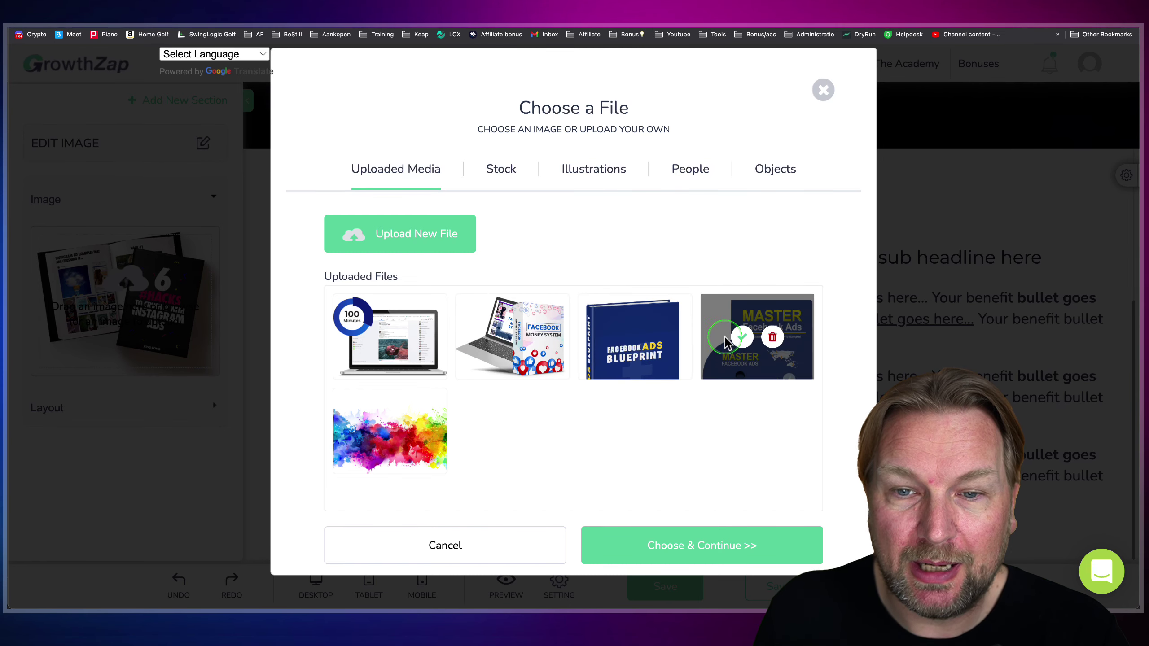
pyautogui.click(743, 338)
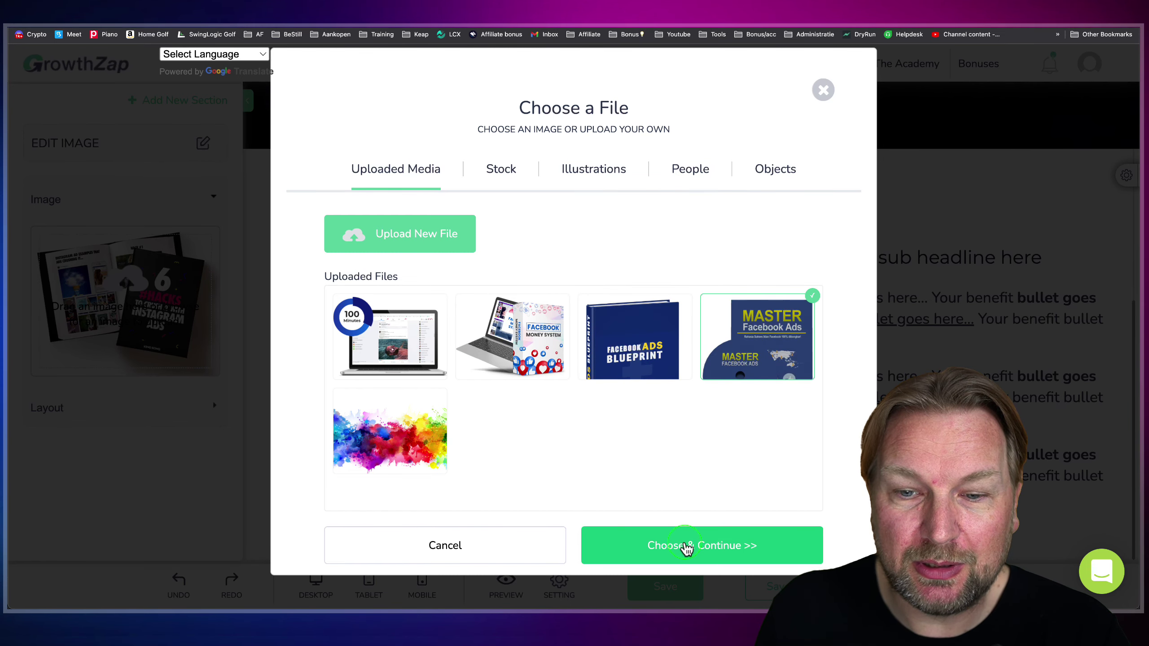
pyautogui.click(685, 546)
pyautogui.scroll(-2, 564, 396)
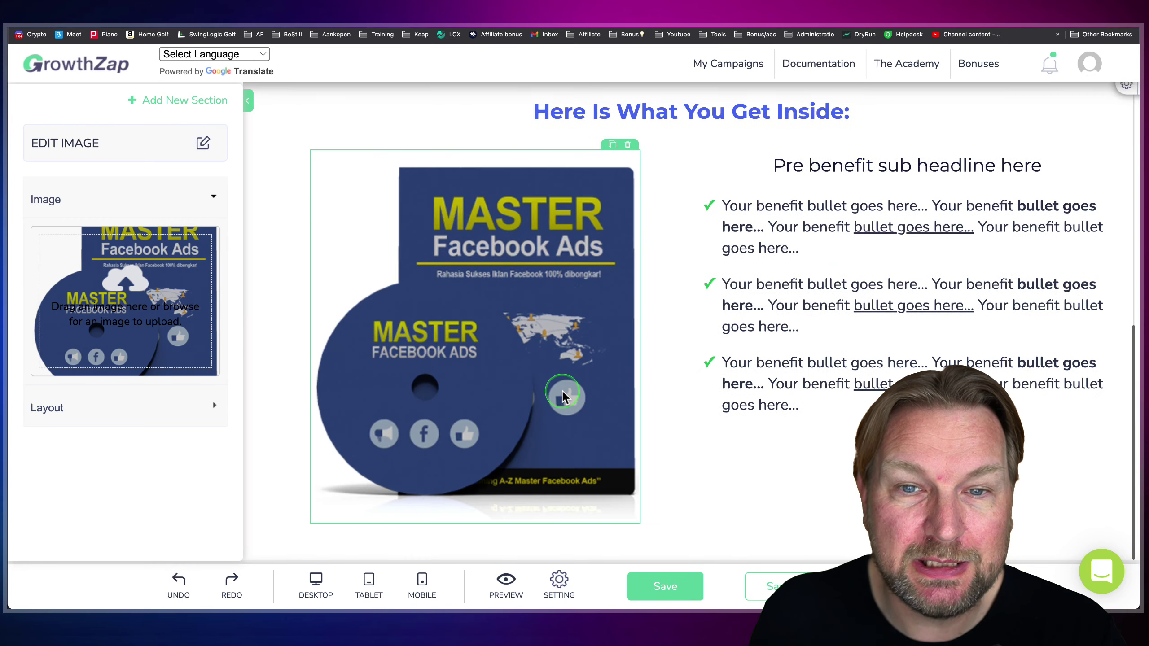
pyautogui.scroll(1, 564, 396)
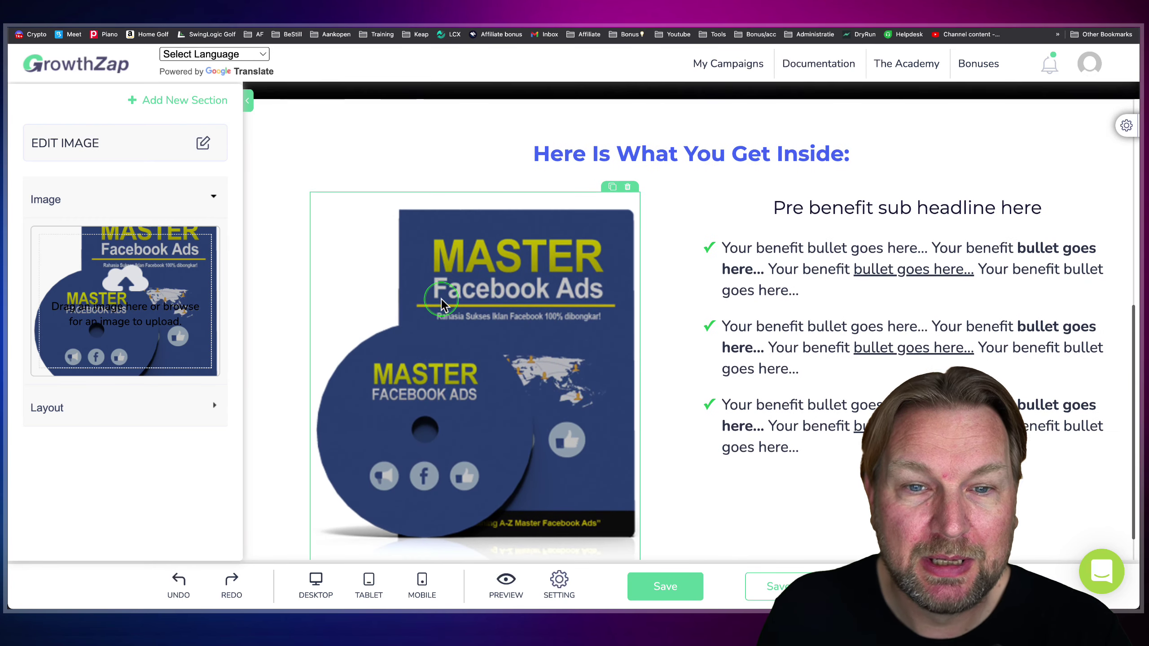
pyautogui.scroll(10, 349, 229)
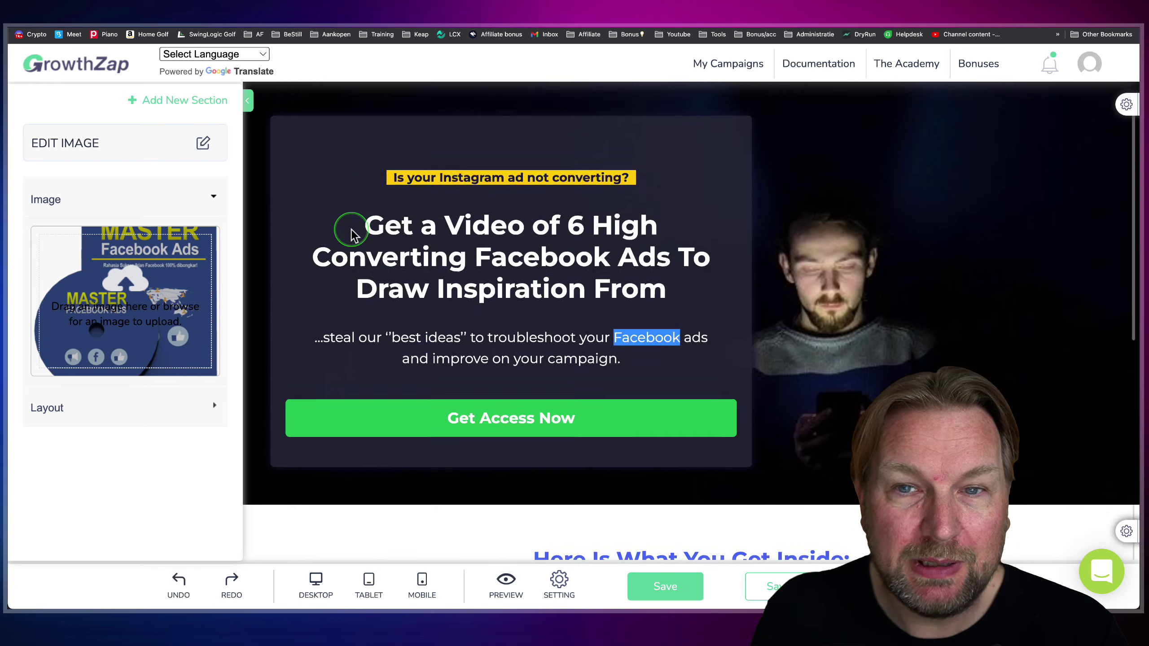
# - Set the hero background to a blue app-icons stock photo found by searching 'facebook'
pyautogui.click(1126, 152)
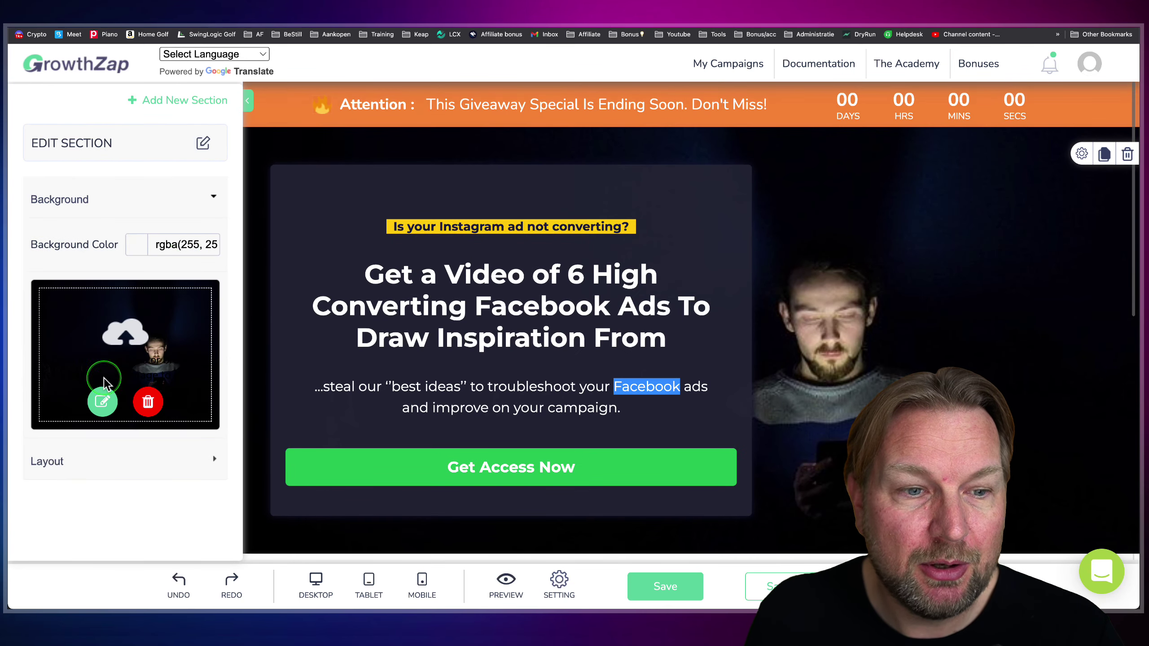
pyautogui.click(104, 402)
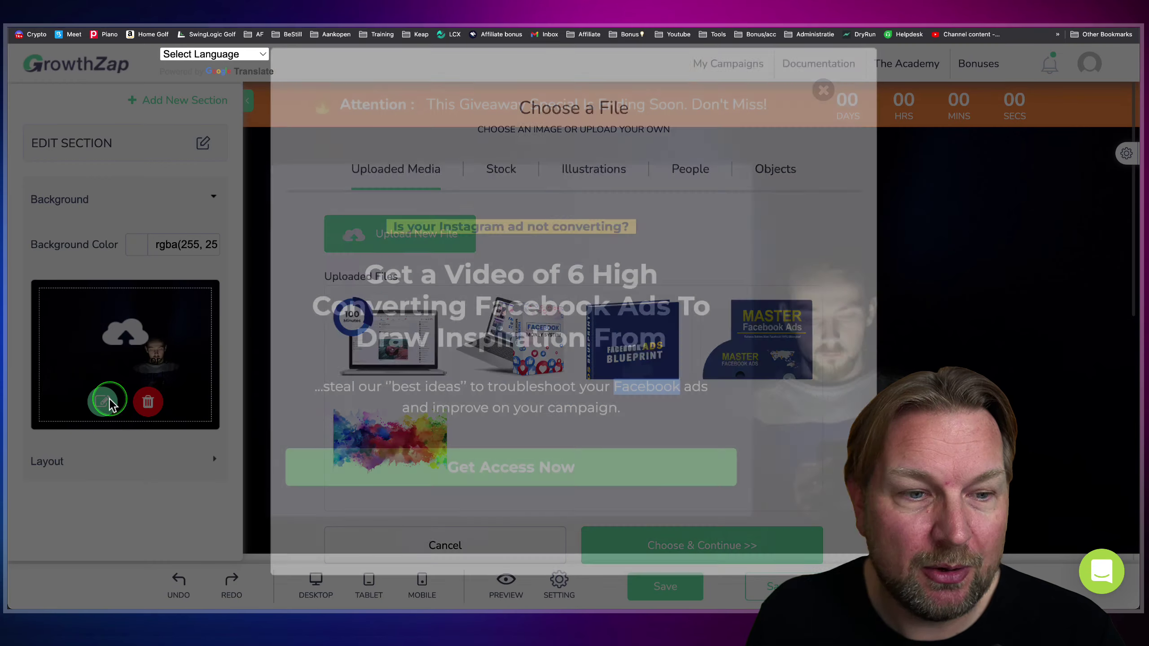
pyautogui.click(501, 168)
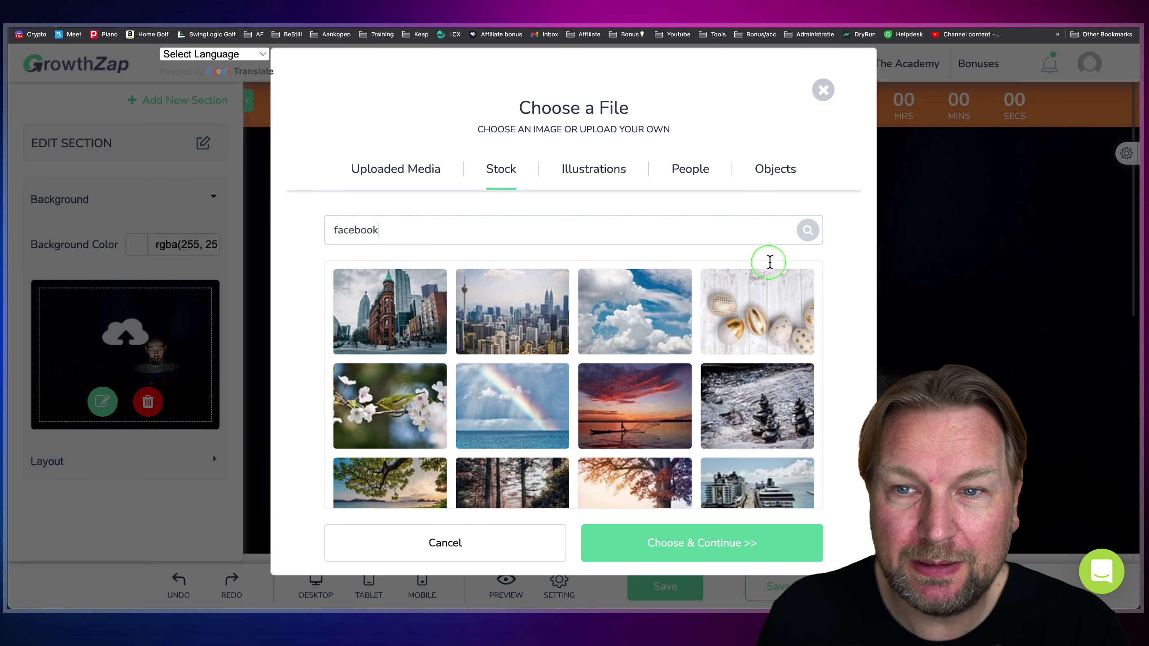
pyautogui.click(806, 231)
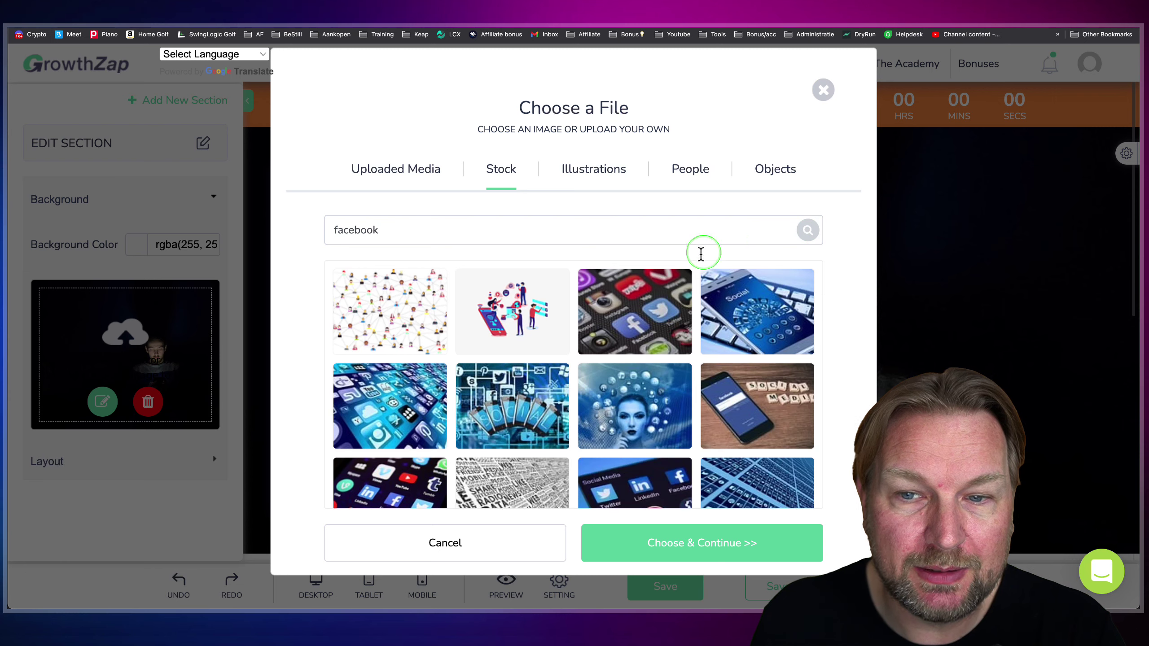
pyautogui.scroll(-2, 658, 300)
pyautogui.scroll(-4, 657, 299)
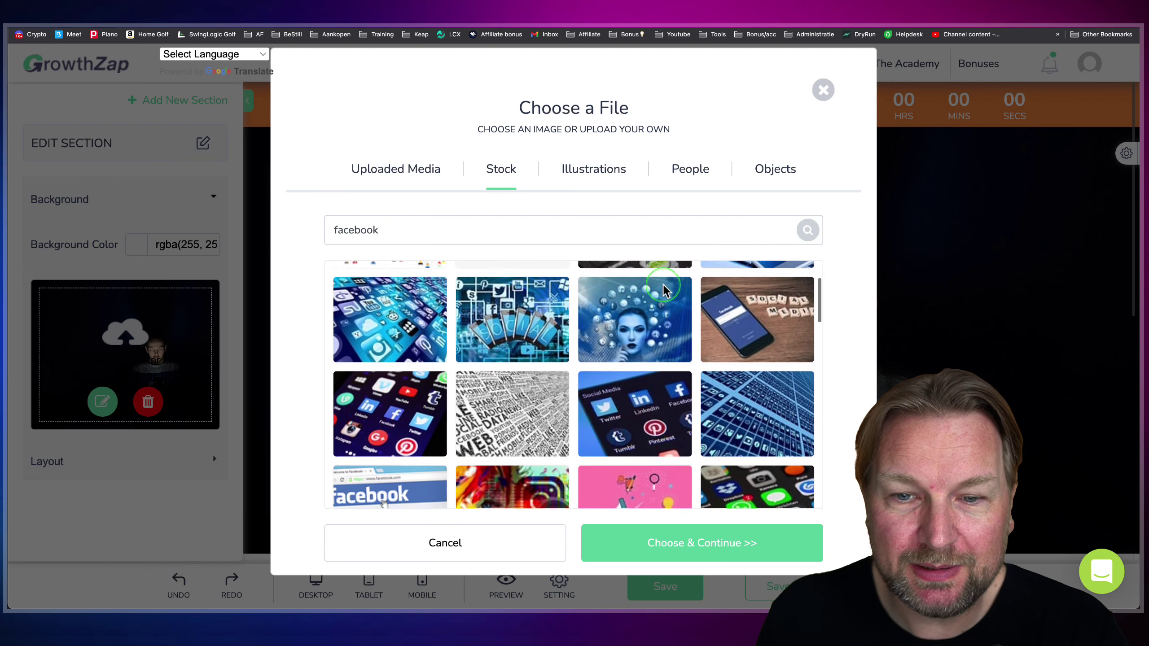
pyautogui.scroll(-5, 660, 301)
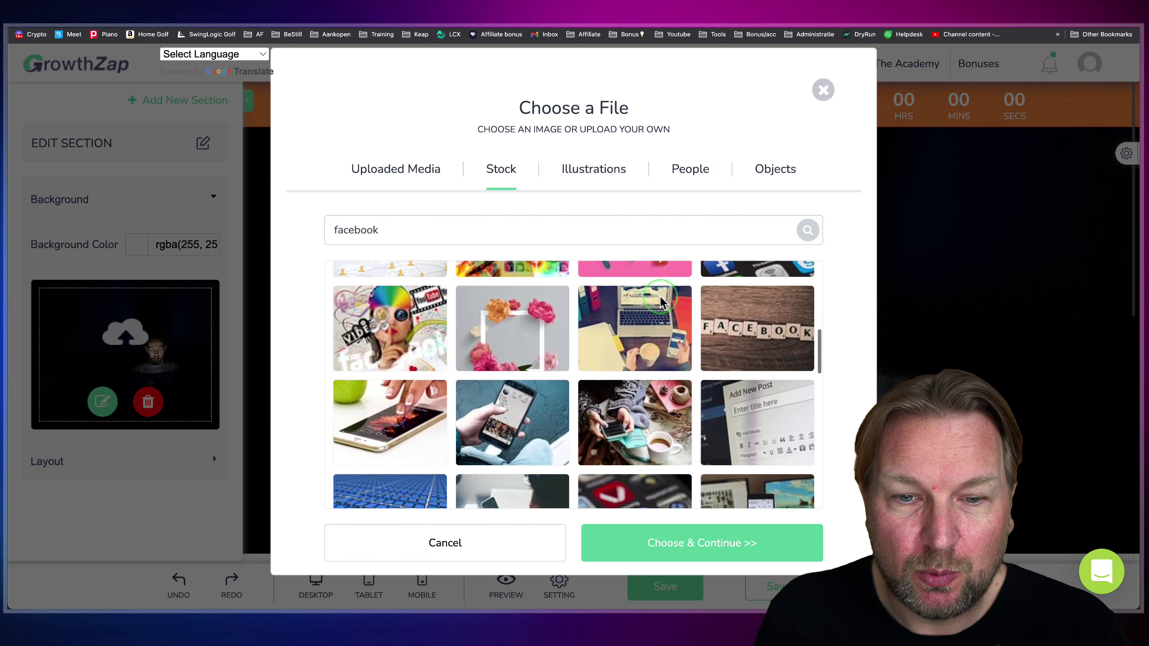
pyautogui.scroll(-3, 660, 302)
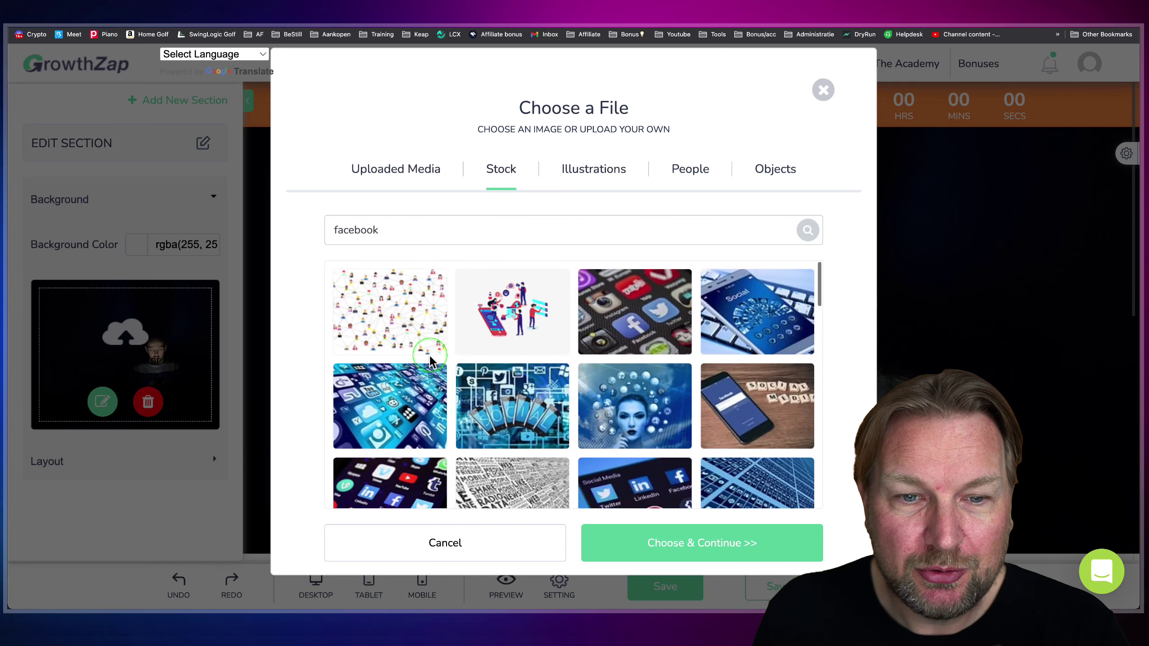
pyautogui.click(392, 400)
pyautogui.click(712, 543)
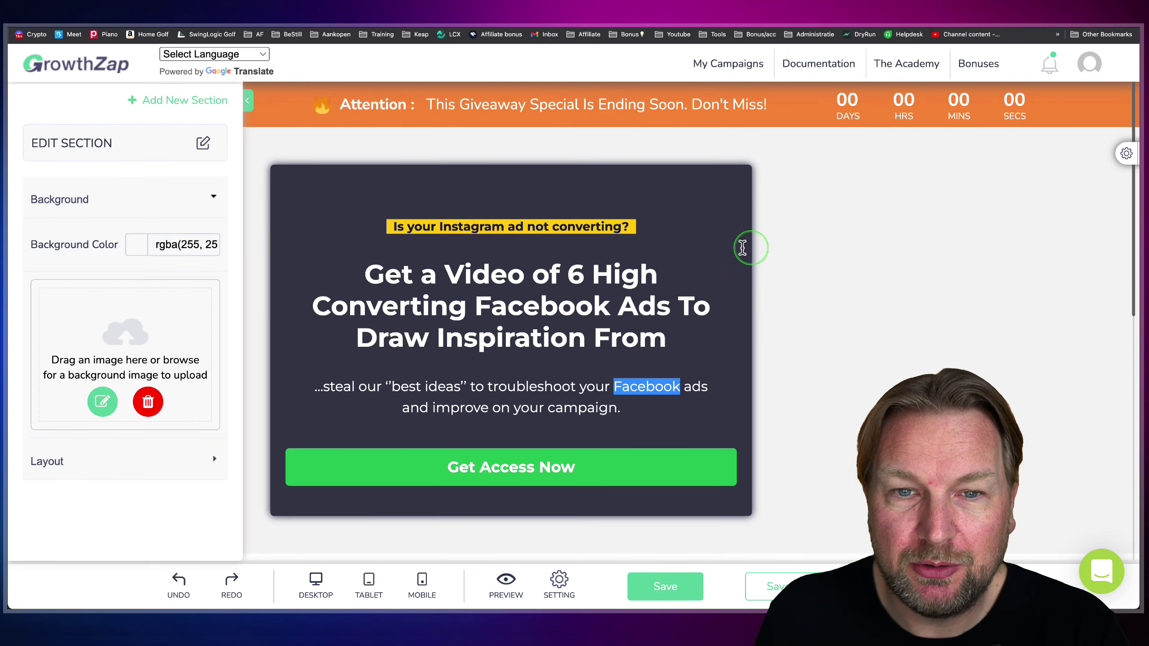
pyautogui.scroll(-5, 788, 267)
pyautogui.scroll(5, 787, 268)
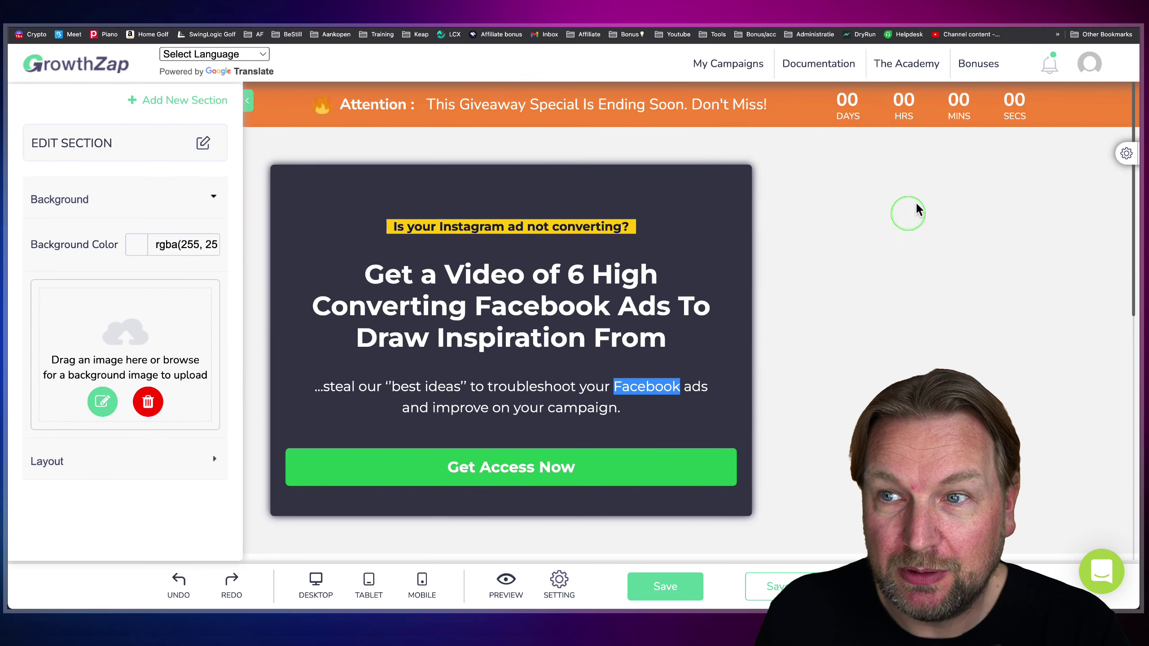
pyautogui.click(918, 184)
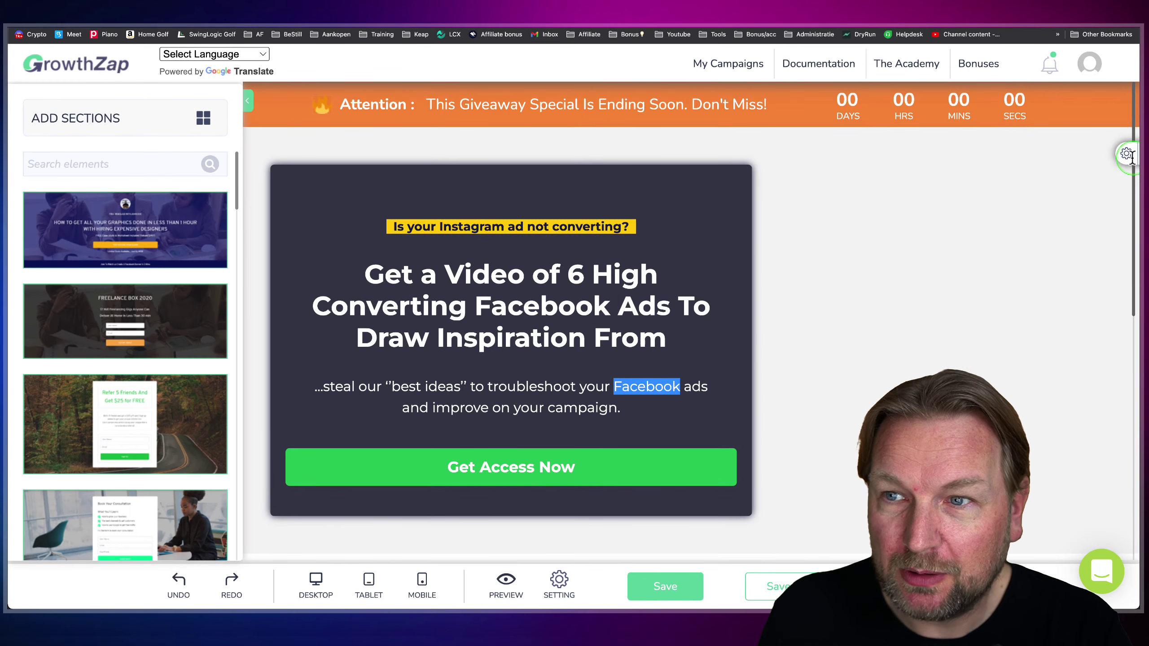
# - Swap the hero background for the social-media app icons photo
pyautogui.click(1122, 155)
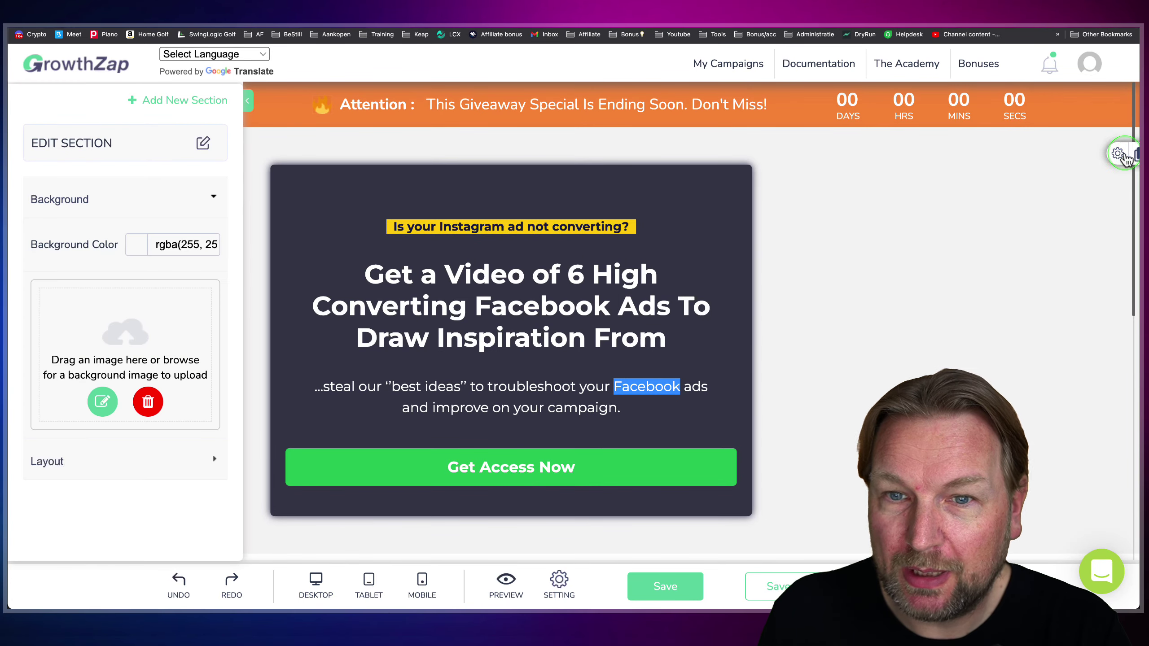
pyautogui.click(103, 400)
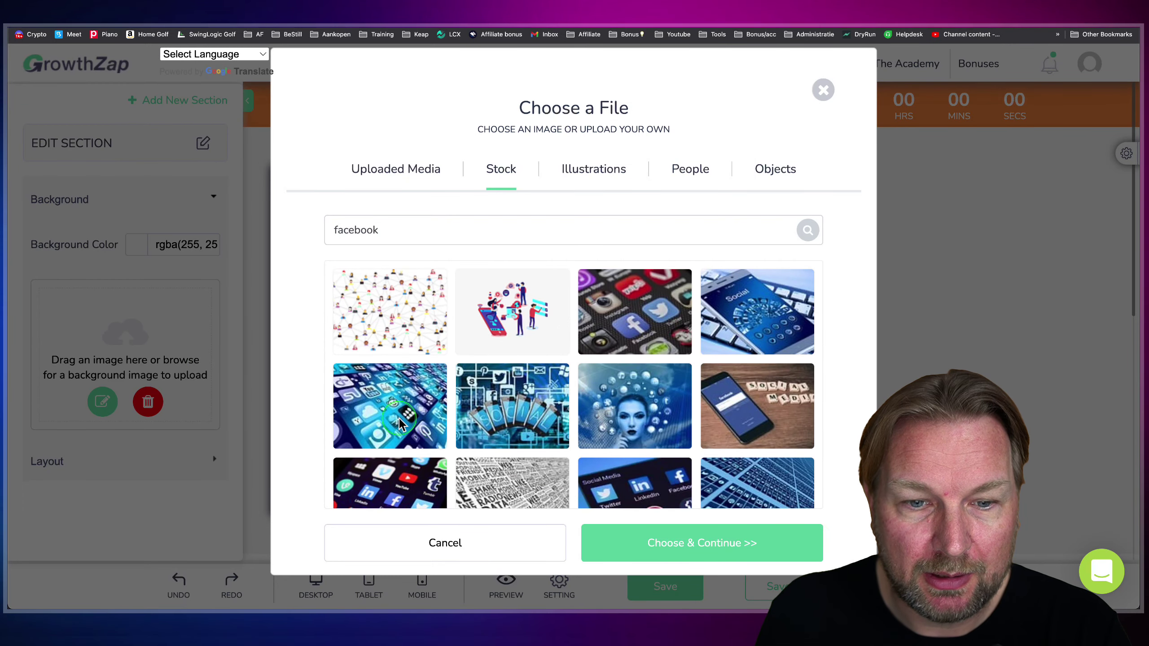
pyautogui.scroll(-1, 401, 430)
pyautogui.click(400, 453)
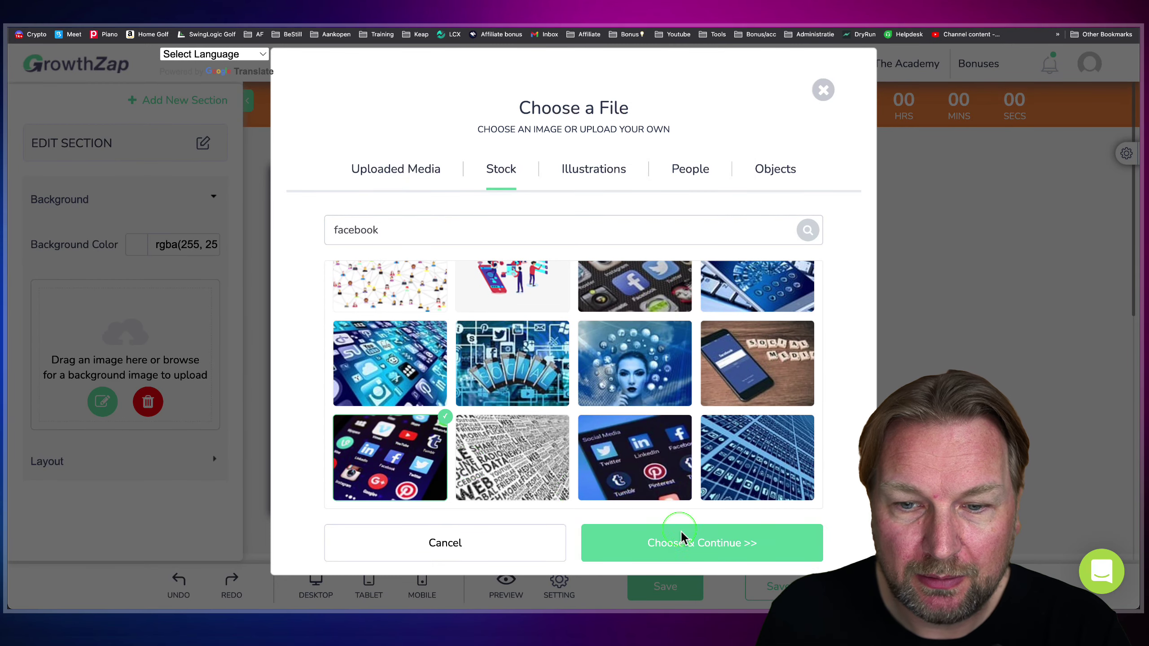
pyautogui.click(674, 530)
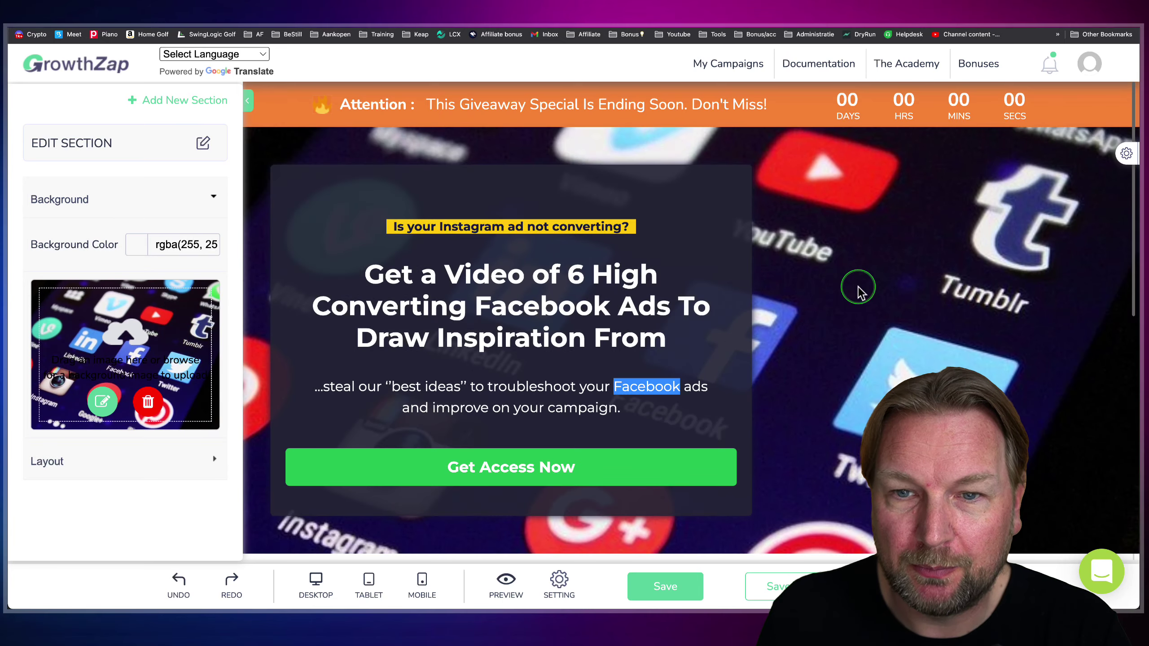
pyautogui.scroll(-3, 855, 289)
pyautogui.scroll(2, 810, 254)
pyautogui.click(483, 209)
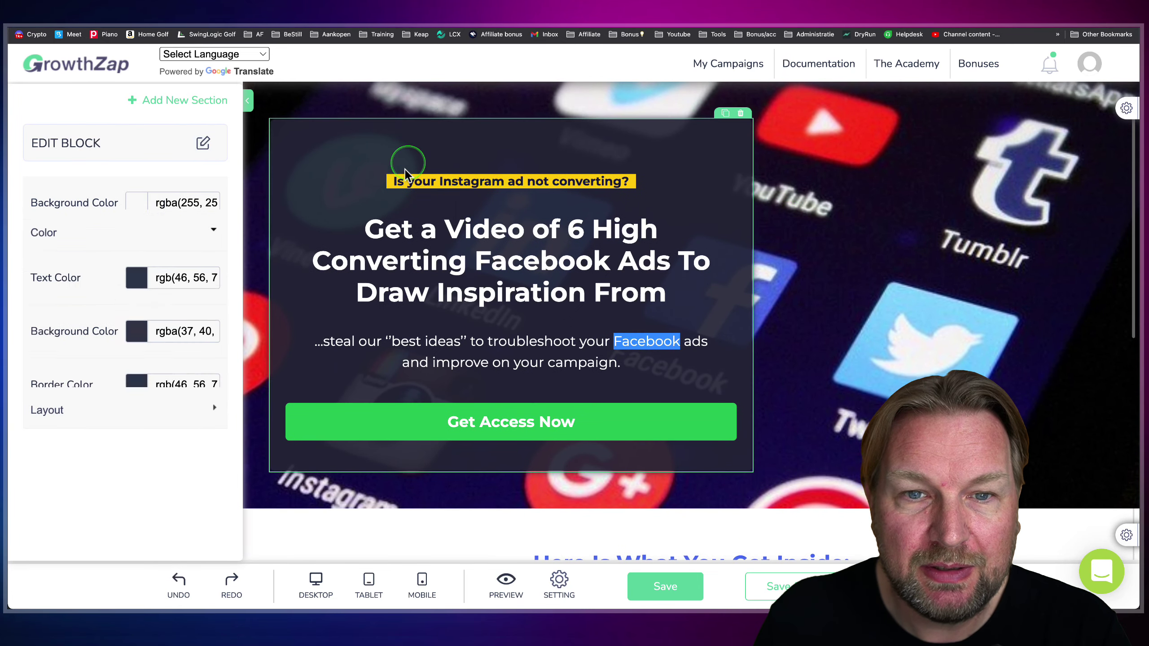
pyautogui.scroll(-5, 674, 266)
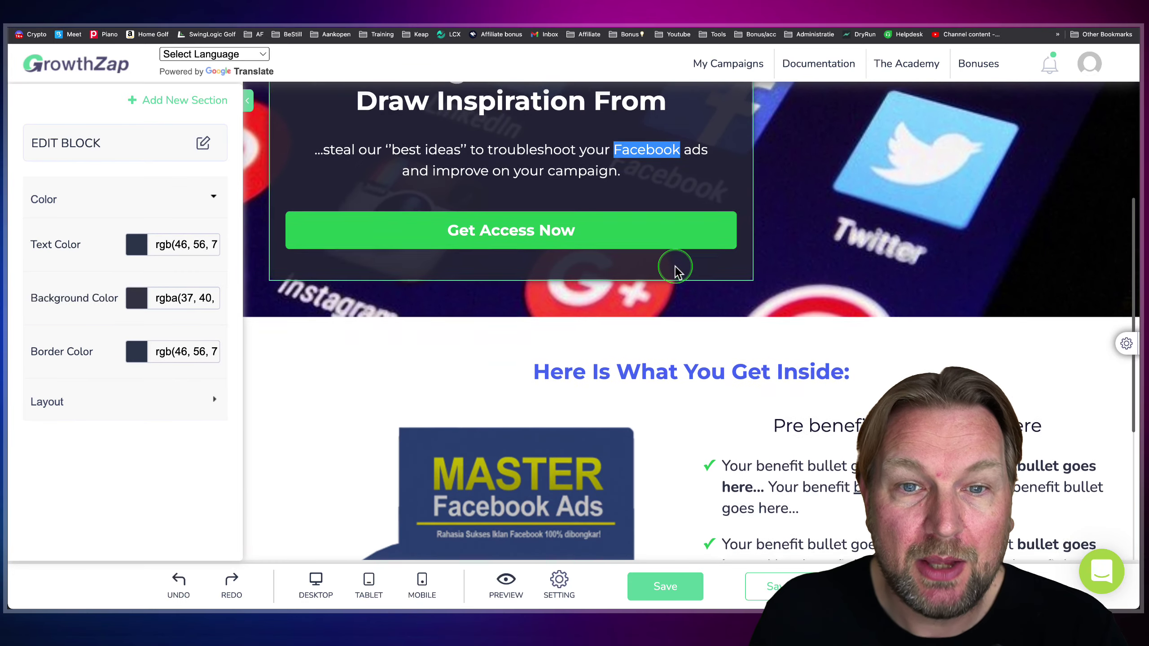
pyautogui.scroll(2, 675, 266)
pyautogui.click(466, 317)
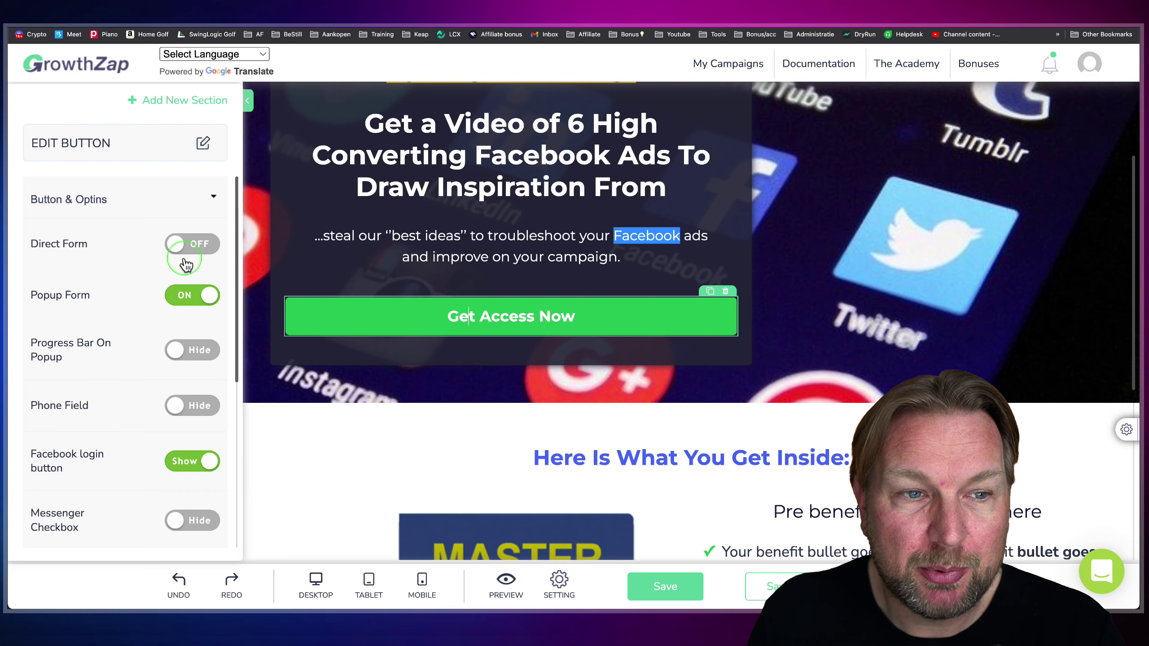
pyautogui.click(193, 245)
pyautogui.scroll(2, 498, 317)
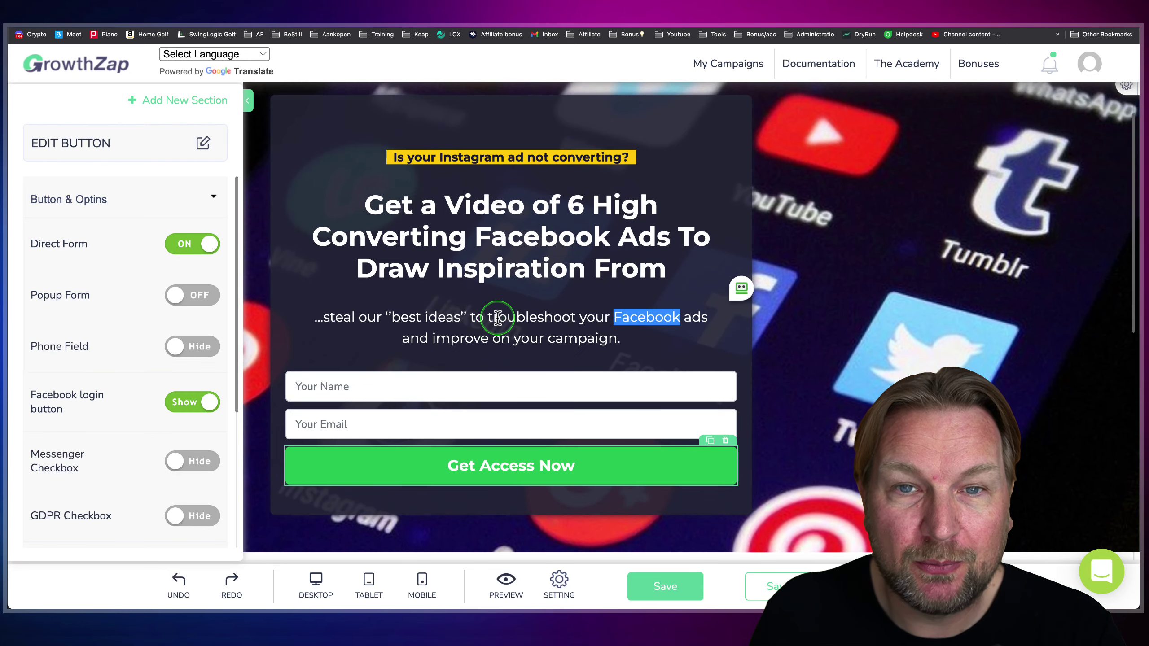
pyautogui.click(196, 299)
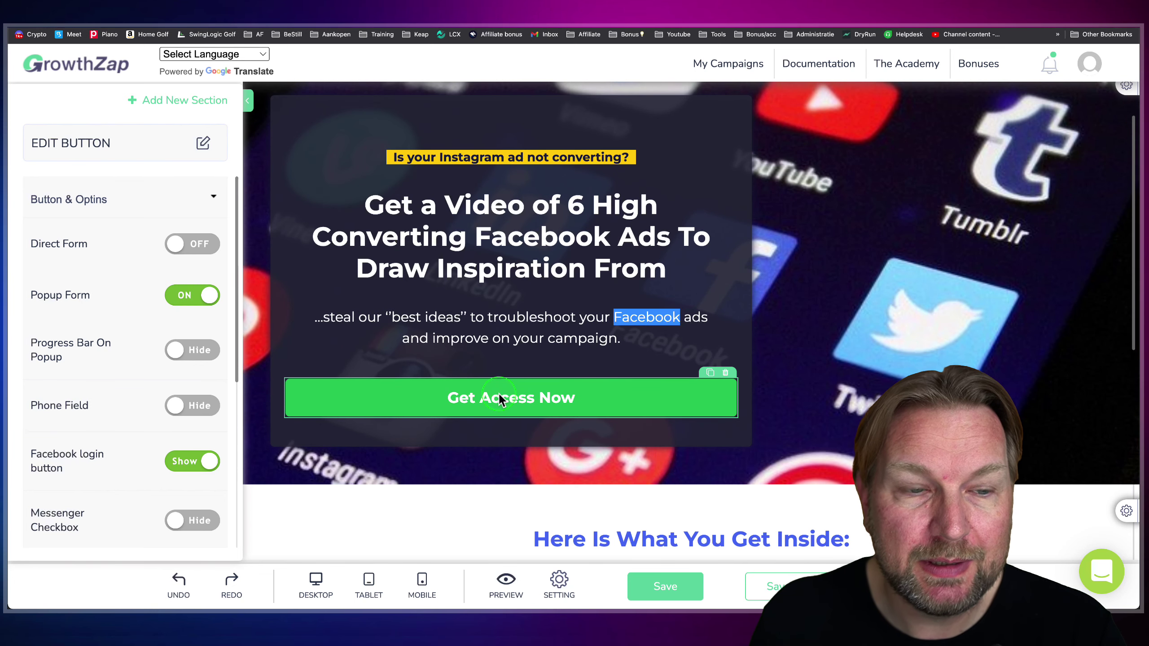
pyautogui.scroll(-2, 176, 400)
pyautogui.scroll(-3, 176, 400)
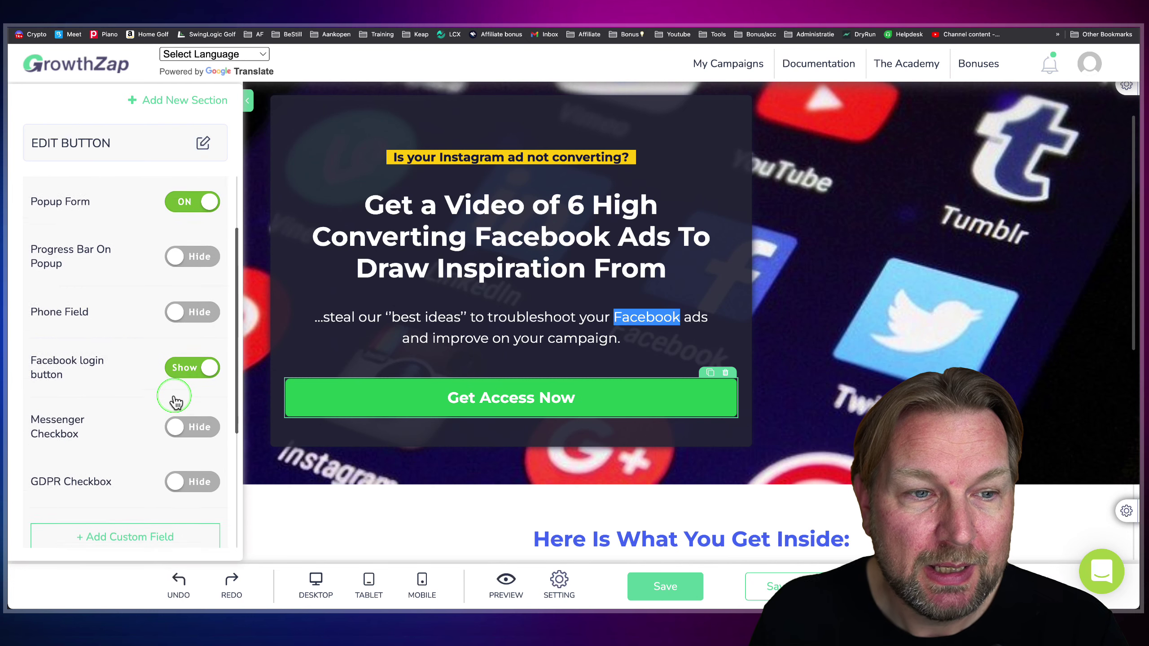
pyautogui.click(192, 297)
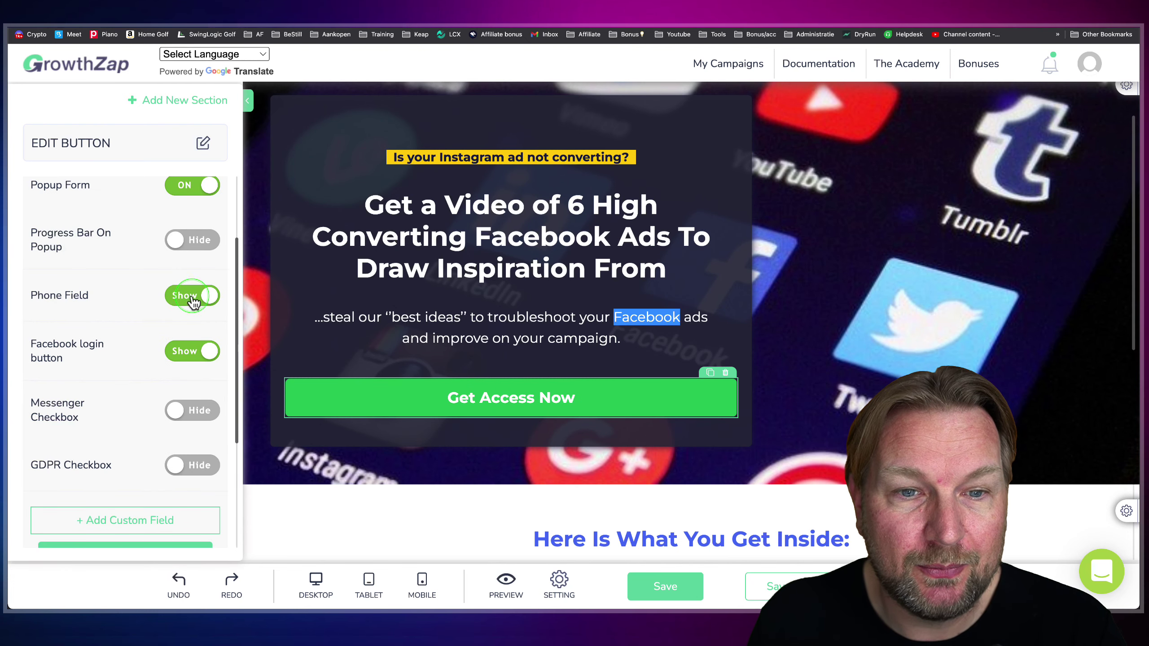
pyautogui.click(192, 297)
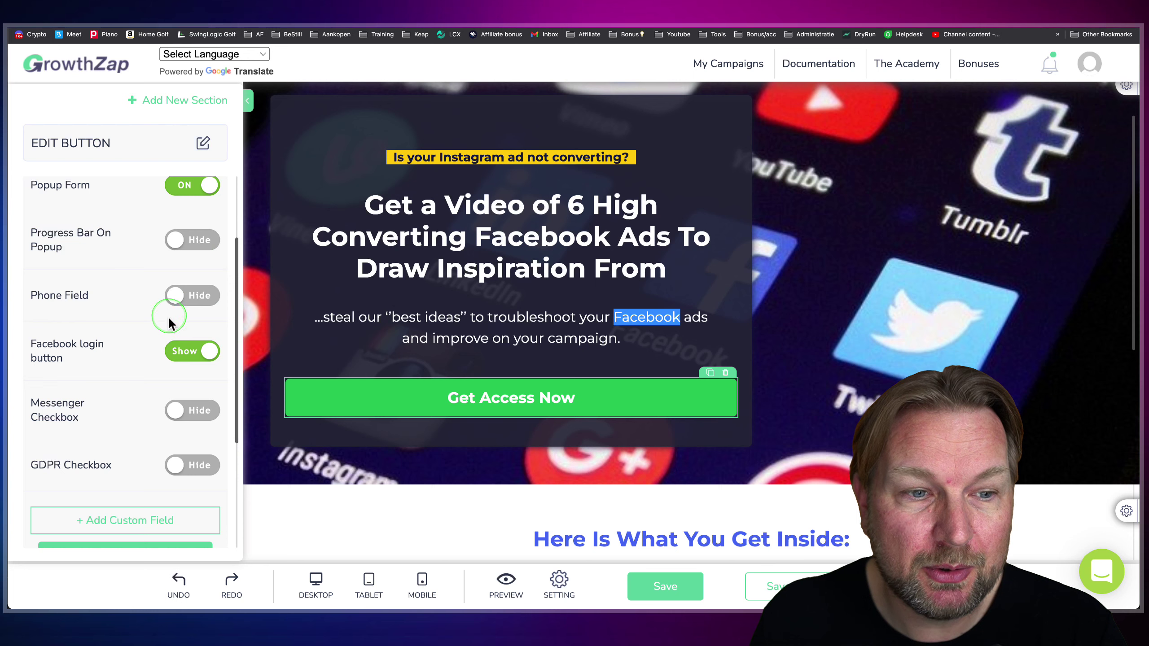
pyautogui.scroll(-5, 168, 316)
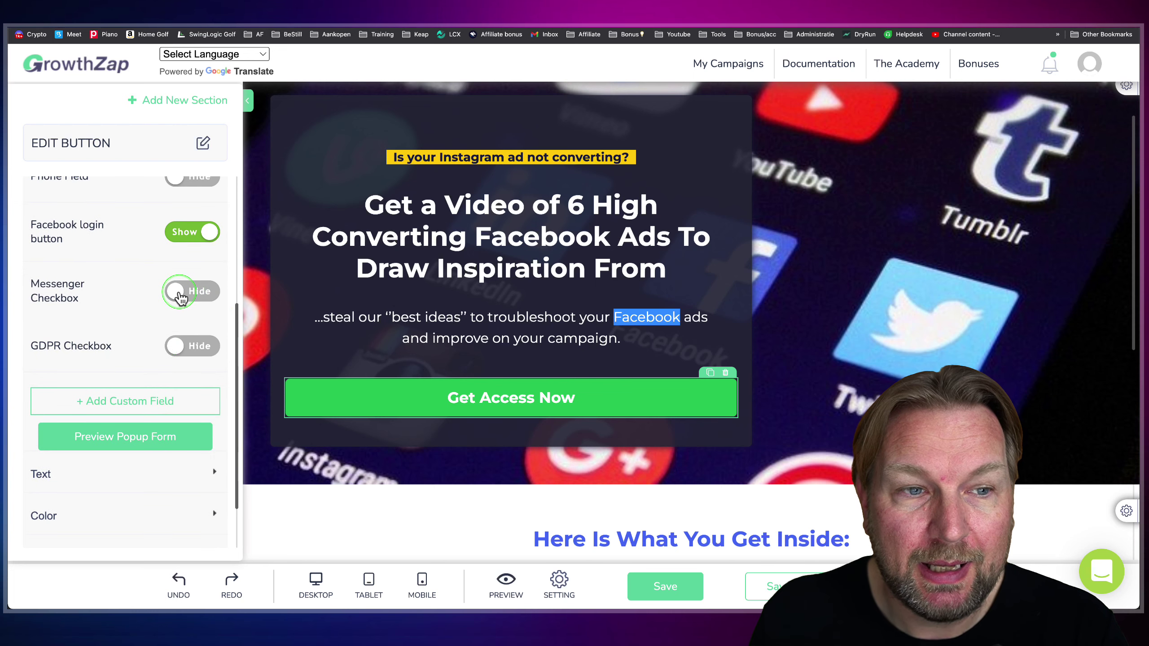
pyautogui.scroll(1, 181, 299)
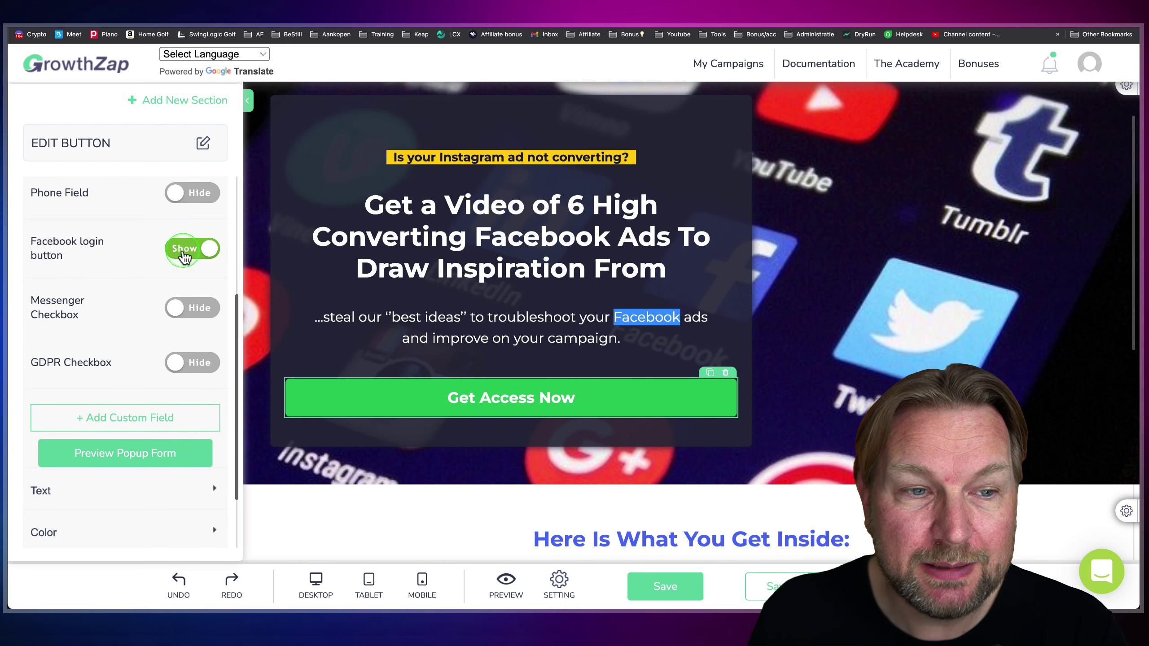
pyautogui.click(188, 311)
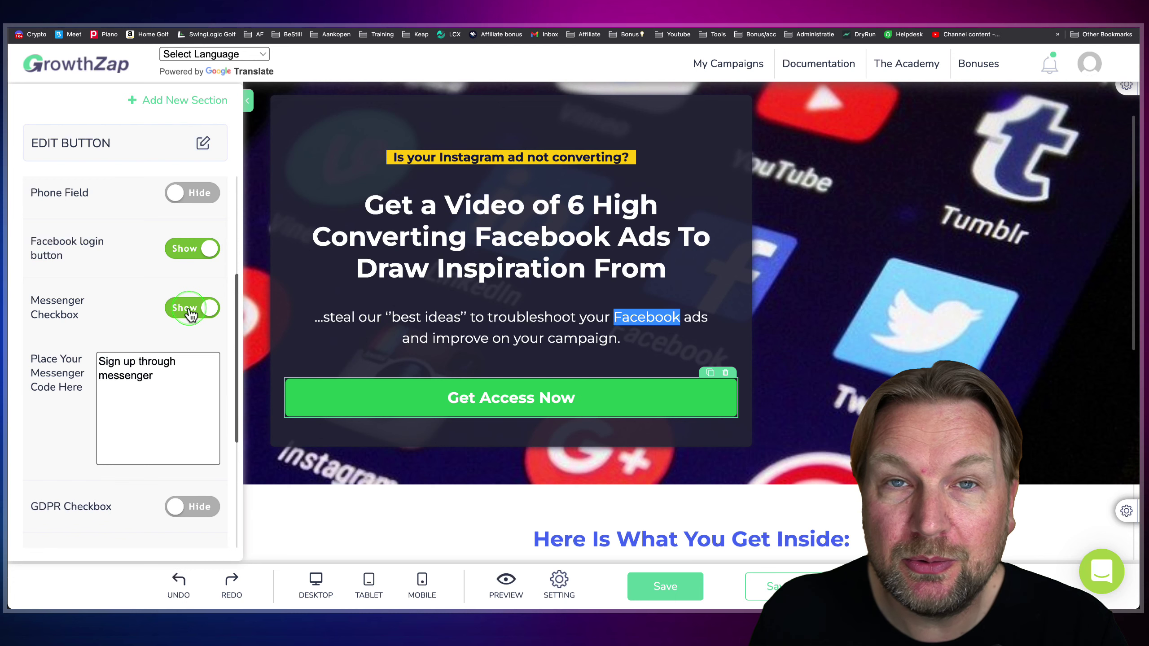
pyautogui.click(168, 310)
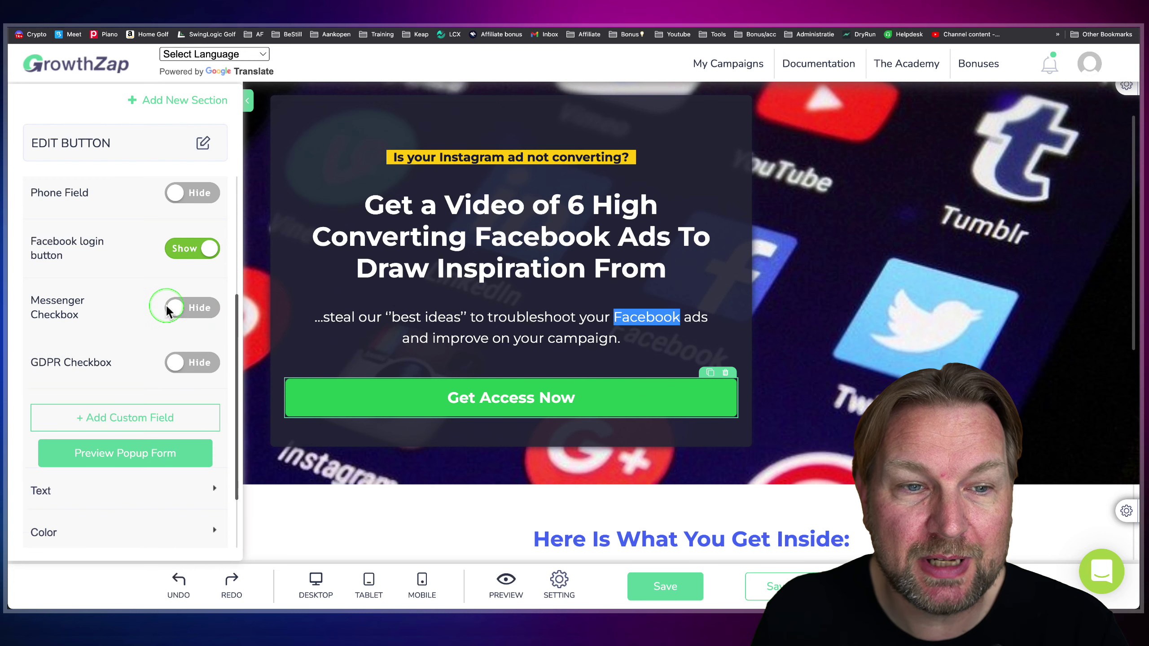
pyautogui.scroll(-5, 161, 327)
pyautogui.click(180, 278)
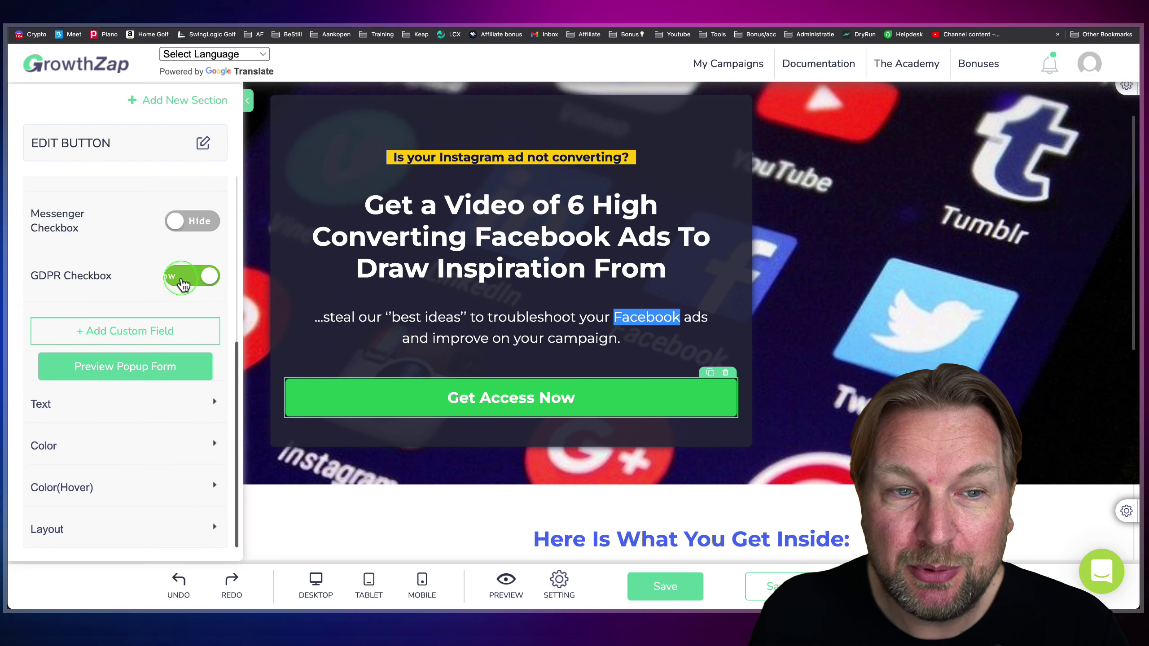
pyautogui.click(186, 278)
pyautogui.click(461, 249)
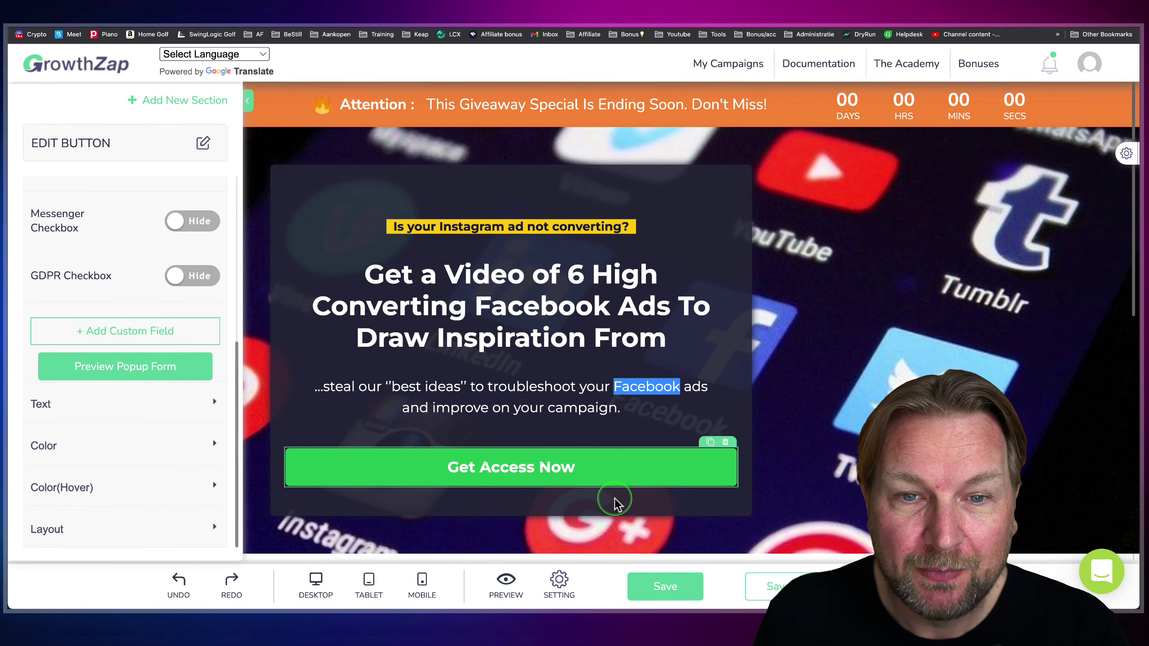
# - Preview the 'PSST, BEFORE YOU GO!' exit popup from page settings, then close it to edit its background
pyautogui.click(573, 575)
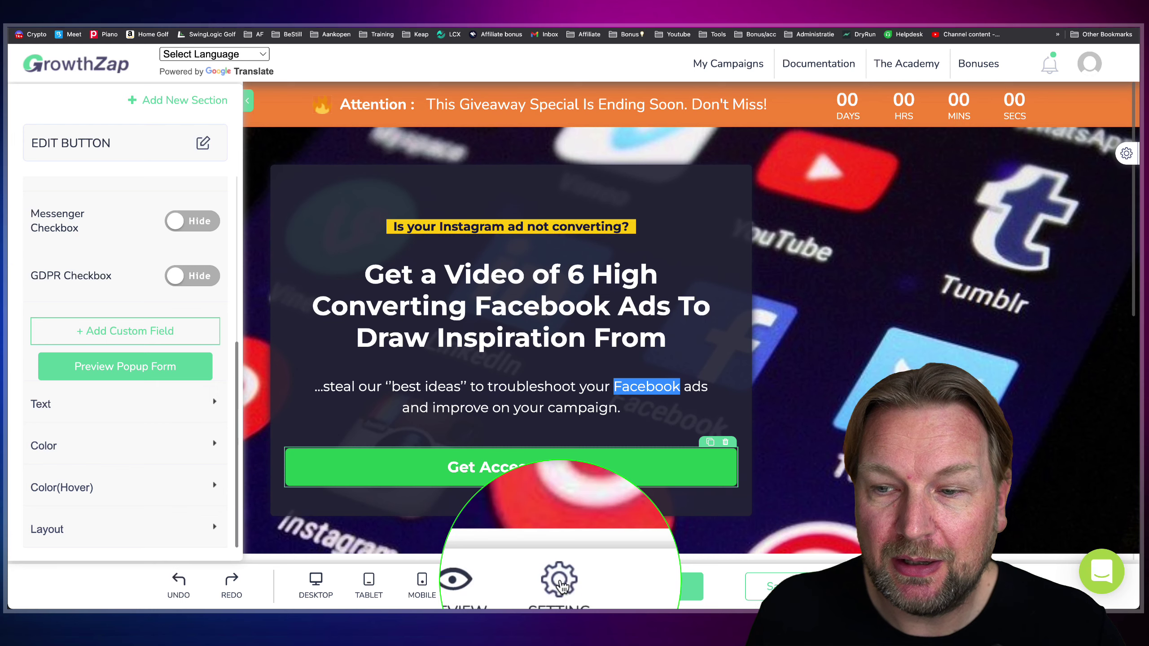
pyautogui.click(560, 582)
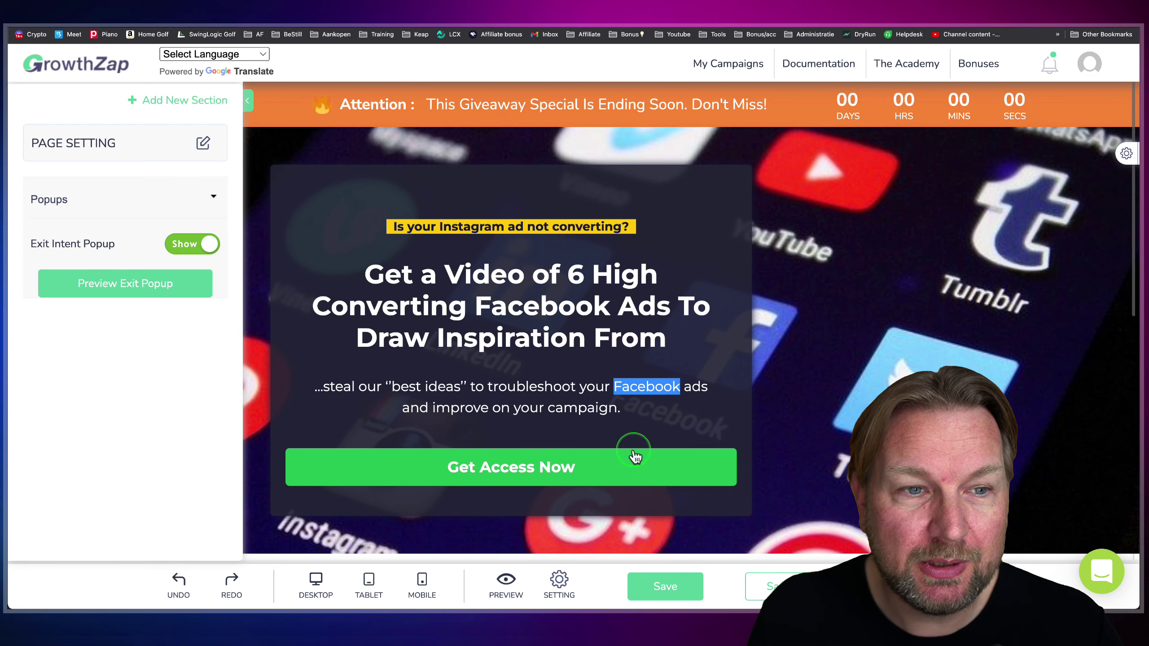
pyautogui.click(127, 286)
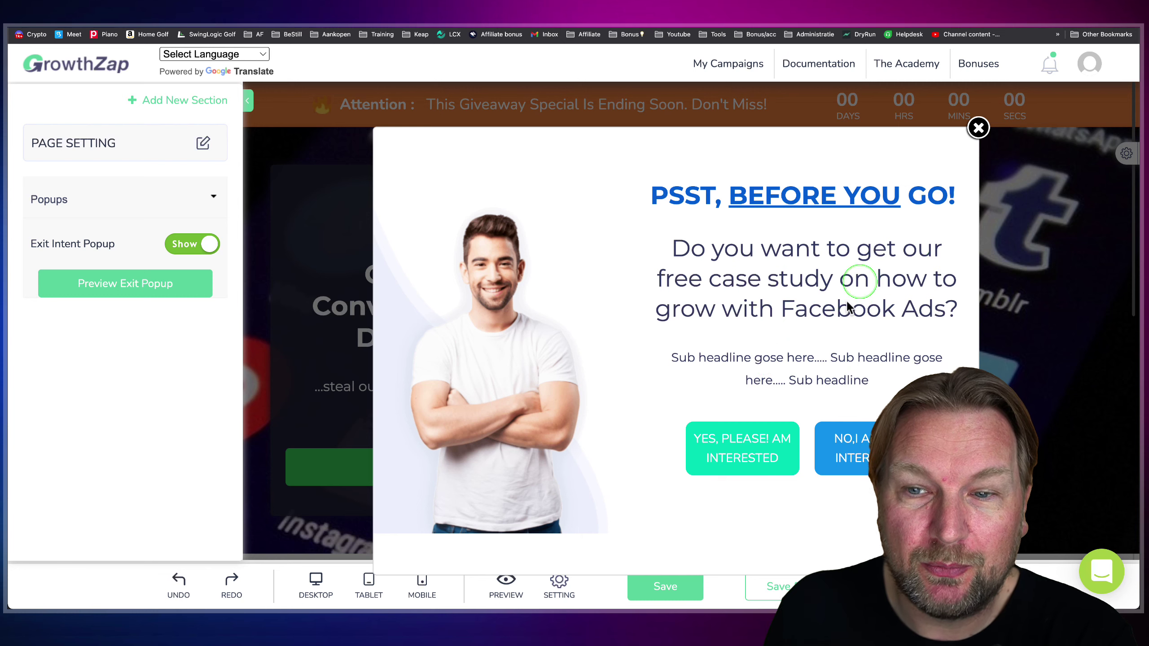
pyautogui.click(978, 127)
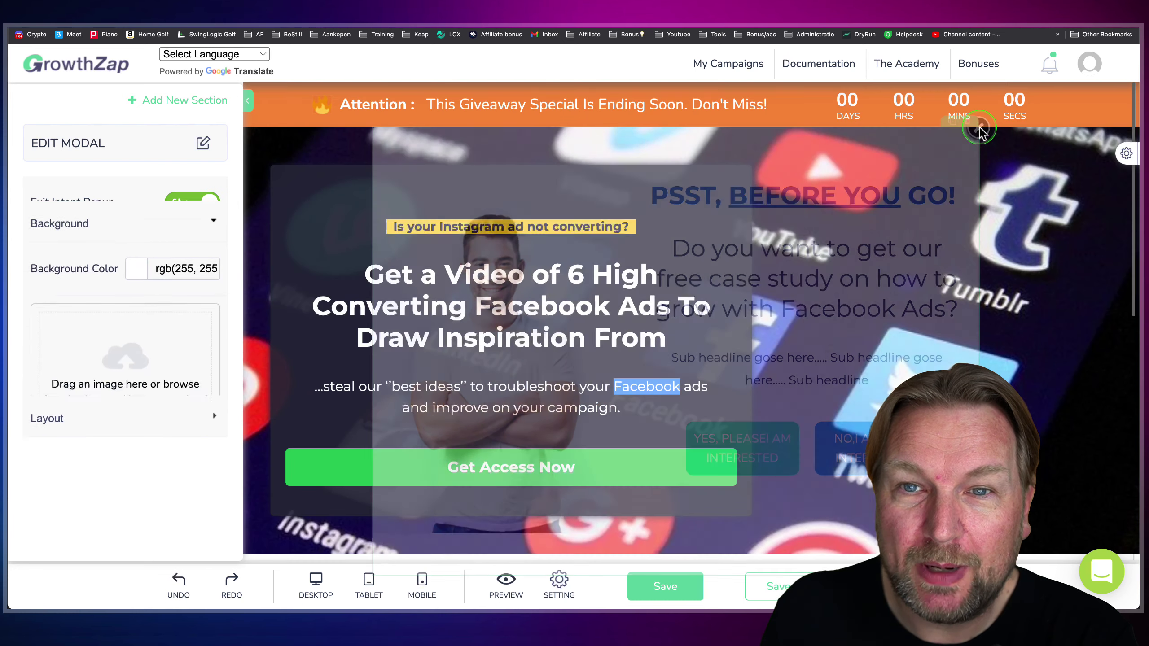
# - Toggle the countdown urgency bar off and back on, leaving it enabled
pyautogui.click(1051, 106)
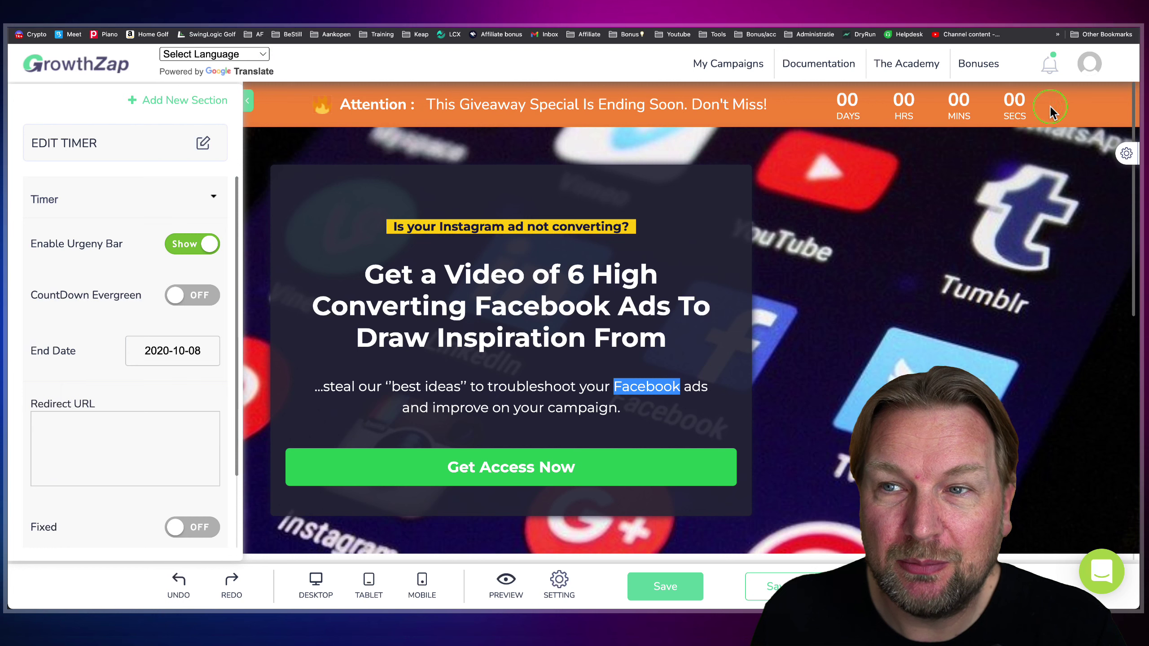
pyautogui.click(179, 244)
pyautogui.click(179, 244)
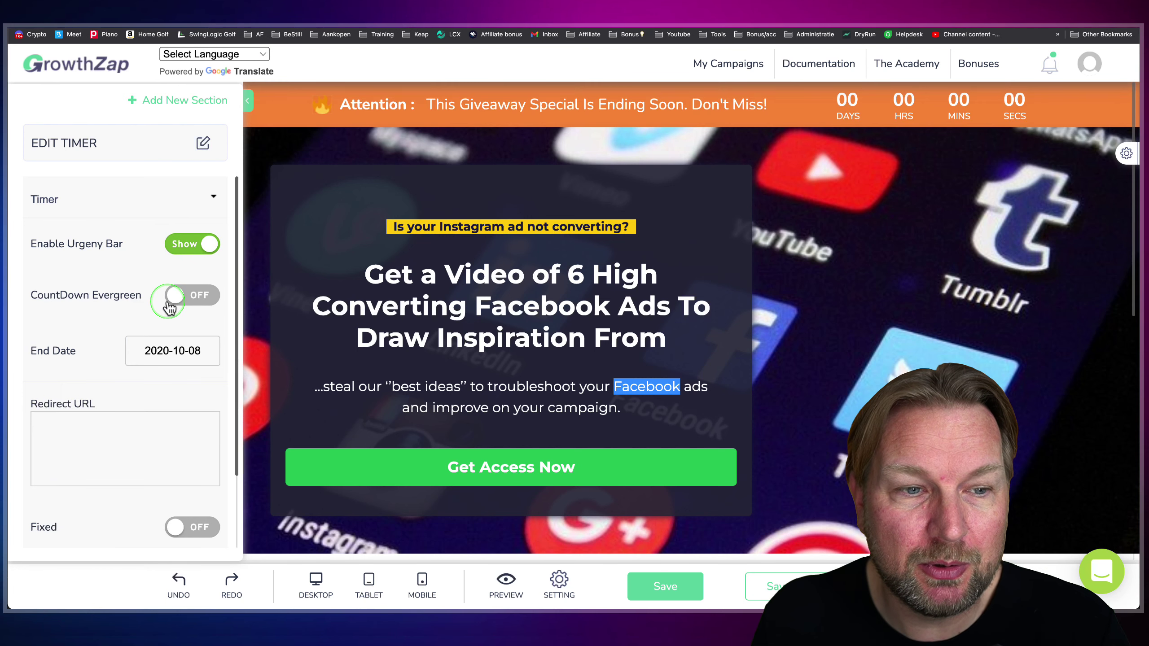
# - Save the landing page and exit the editor back to the Lead Page list
pyautogui.scroll(-2, 176, 292)
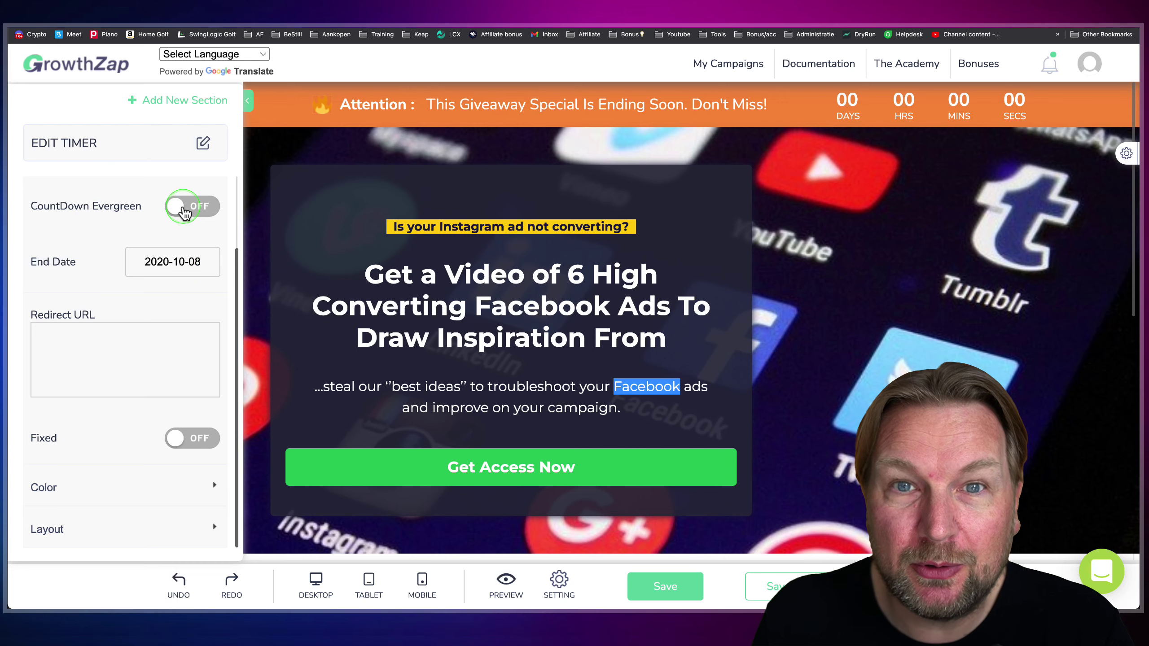
pyautogui.scroll(-5, 591, 287)
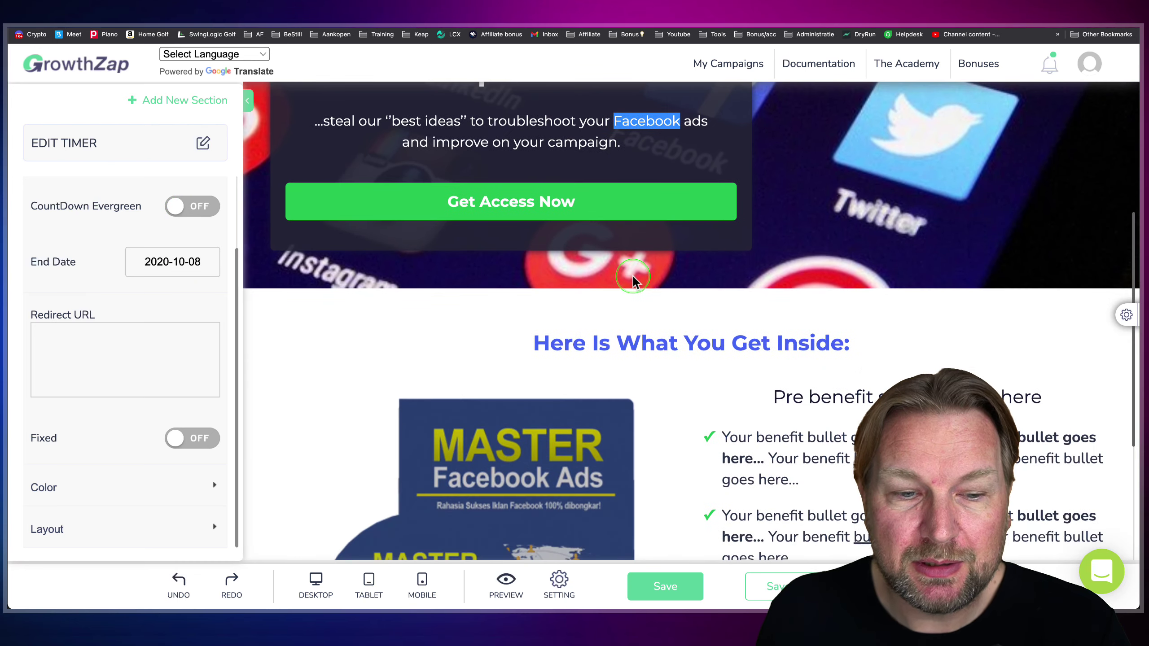
pyautogui.scroll(-5, 651, 282)
pyautogui.scroll(10, 633, 267)
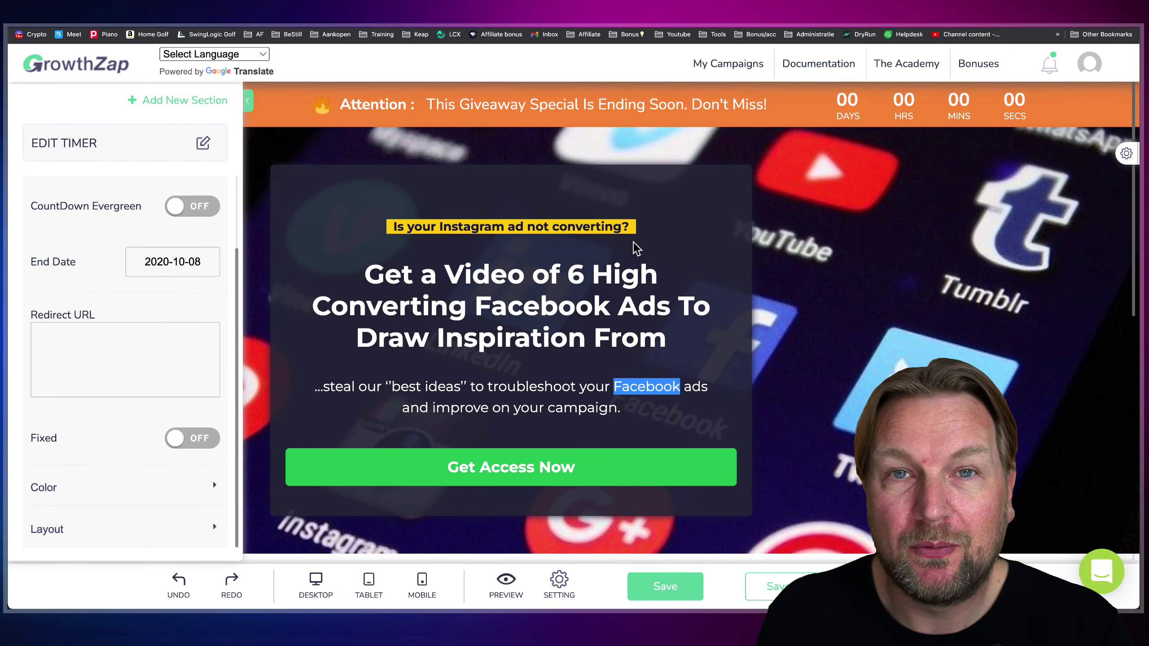
pyautogui.click(821, 444)
pyautogui.click(789, 589)
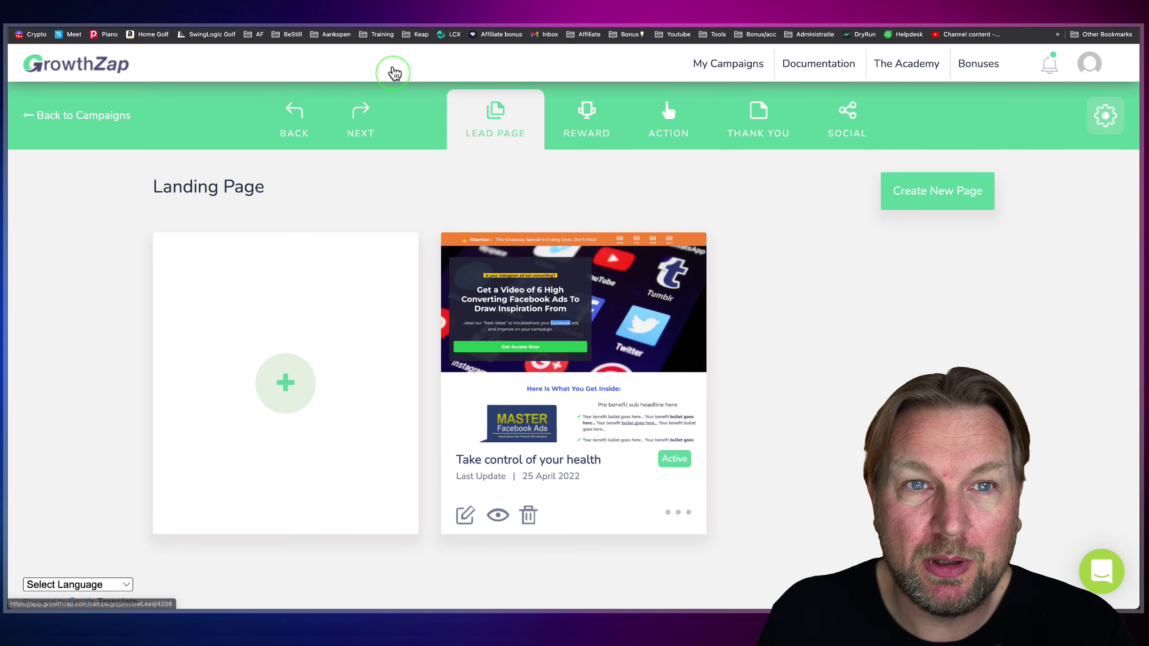
pyautogui.click(350, 80)
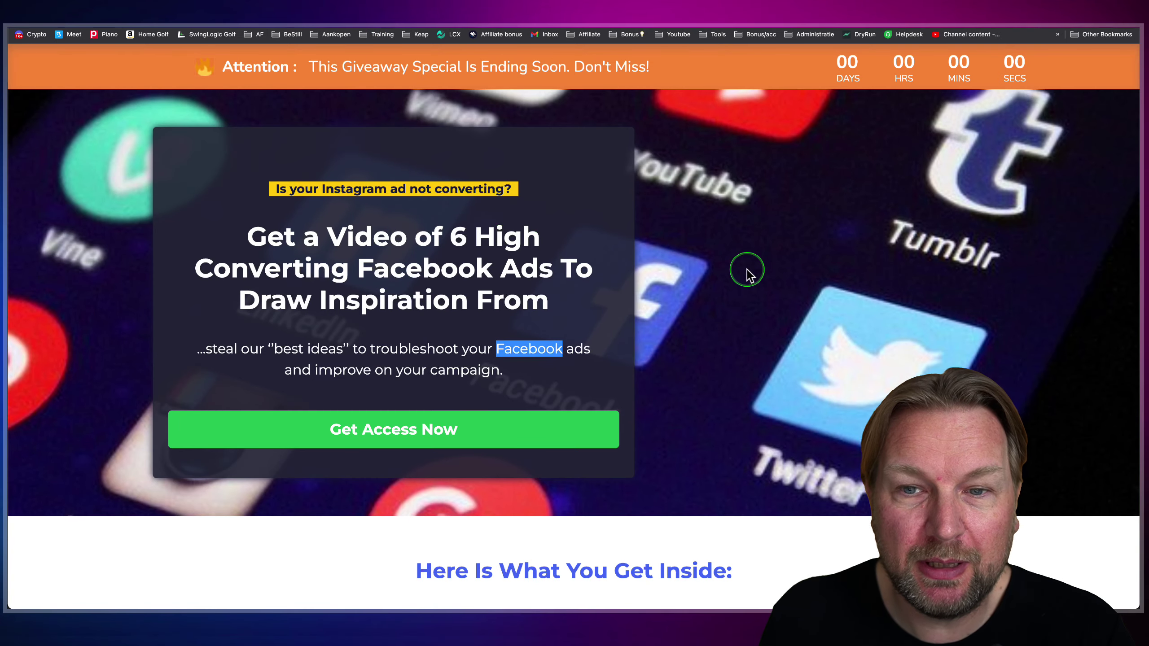
pyautogui.scroll(-6, 747, 268)
pyautogui.scroll(-5, 747, 274)
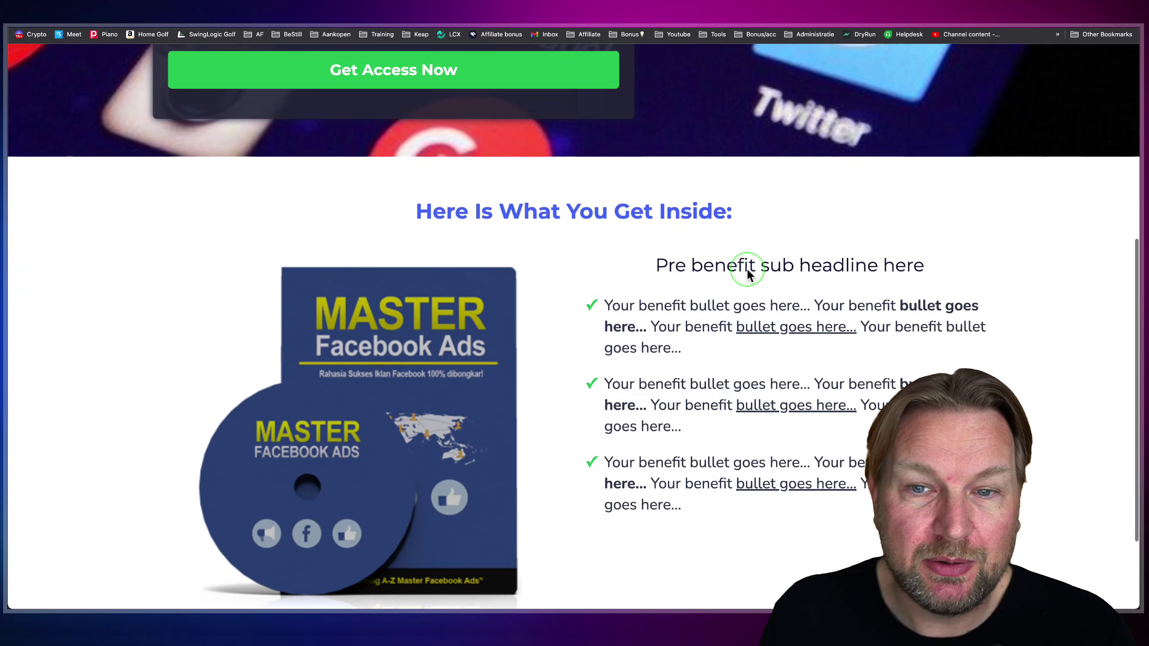
pyautogui.scroll(15, 562, 306)
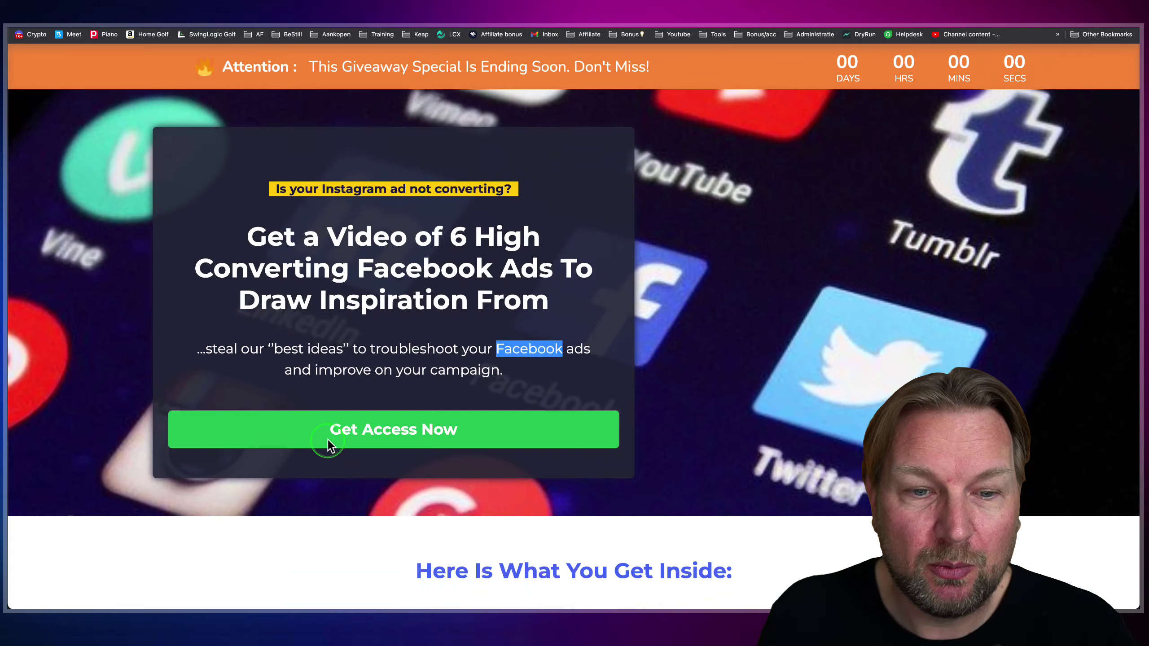
pyautogui.click(329, 437)
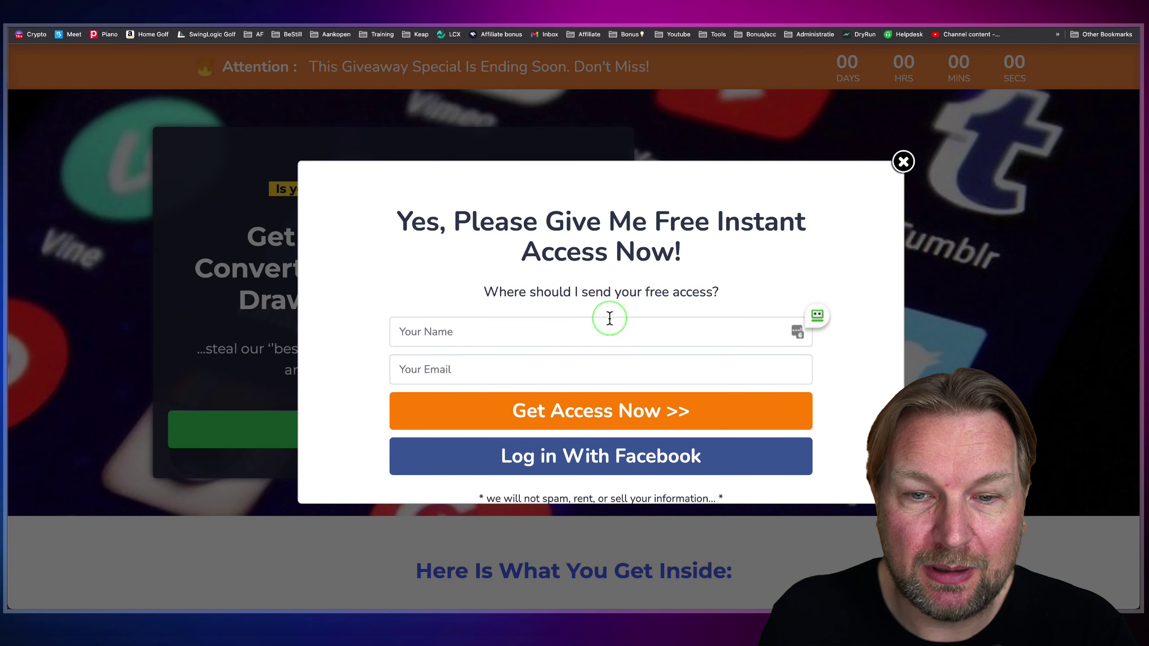
pyautogui.scroll(-1, 607, 316)
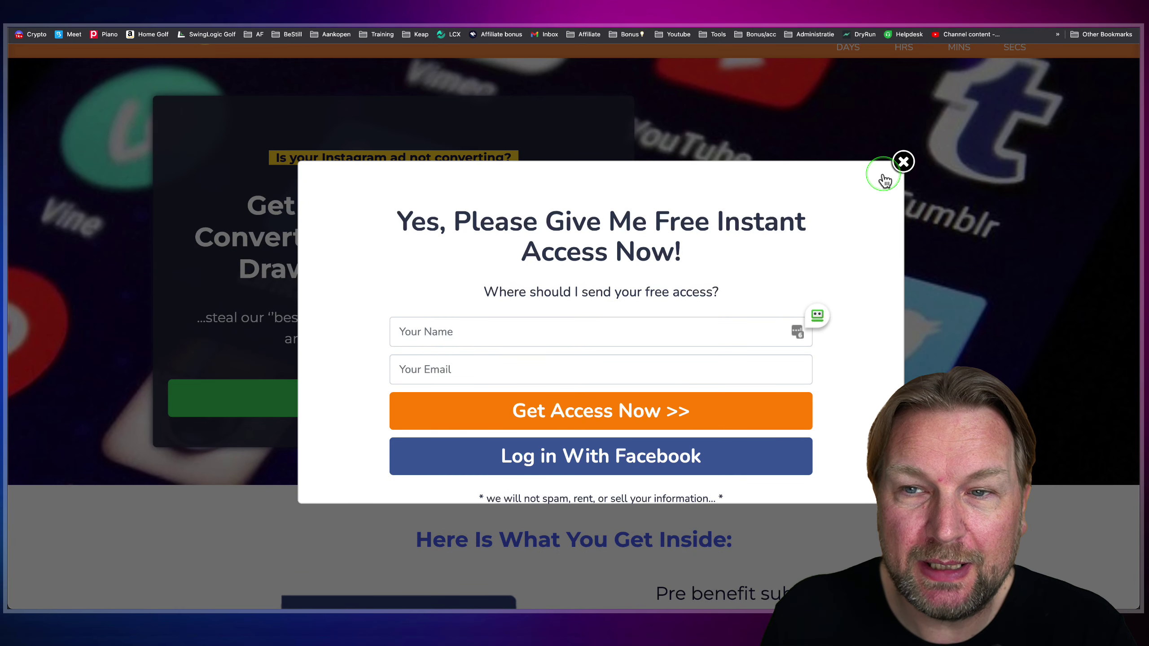
pyautogui.click(903, 162)
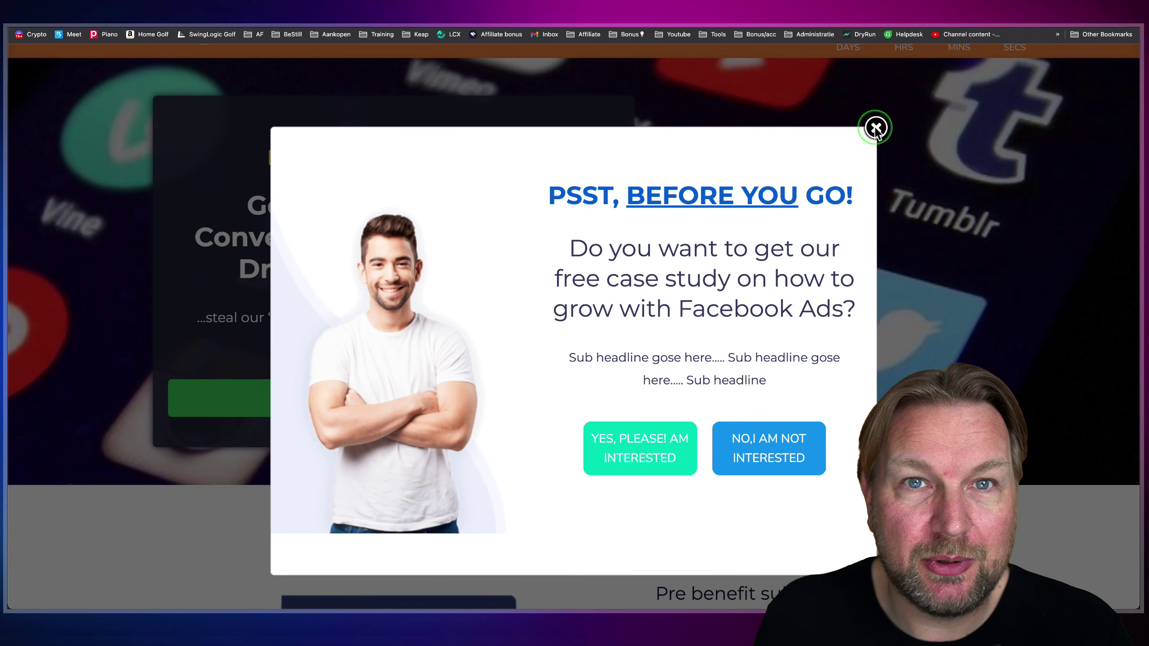
pyautogui.click(876, 128)
pyautogui.click(445, 195)
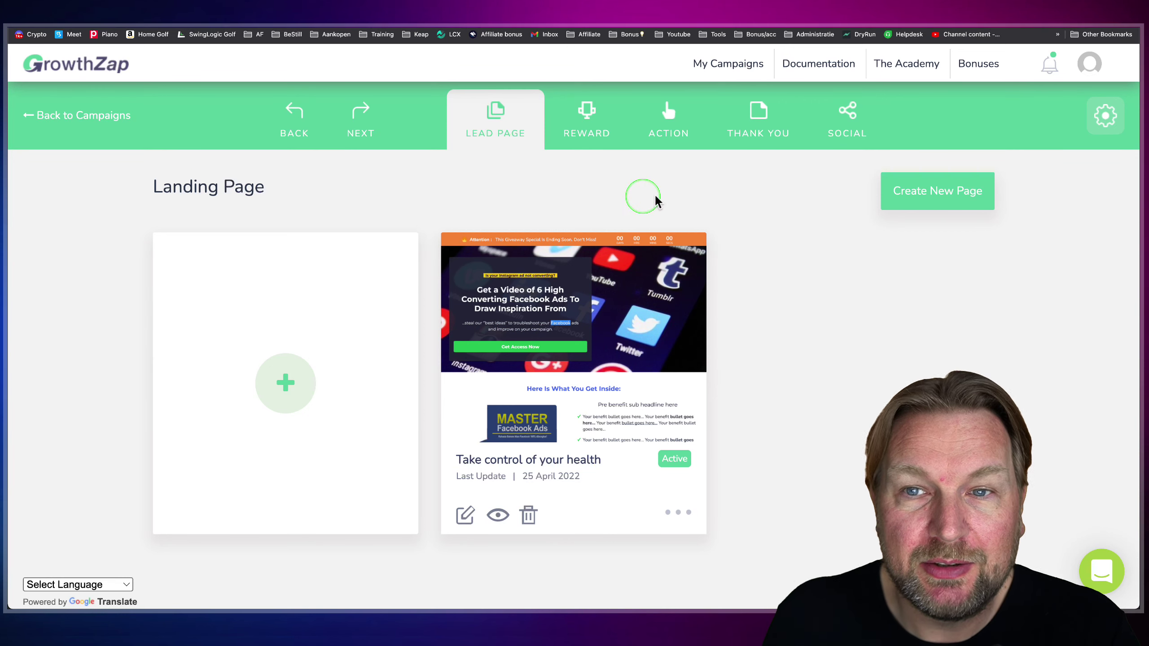
# - Preview the campaign's Take control of your health thank-you page
pyautogui.click(777, 132)
pyautogui.click(527, 405)
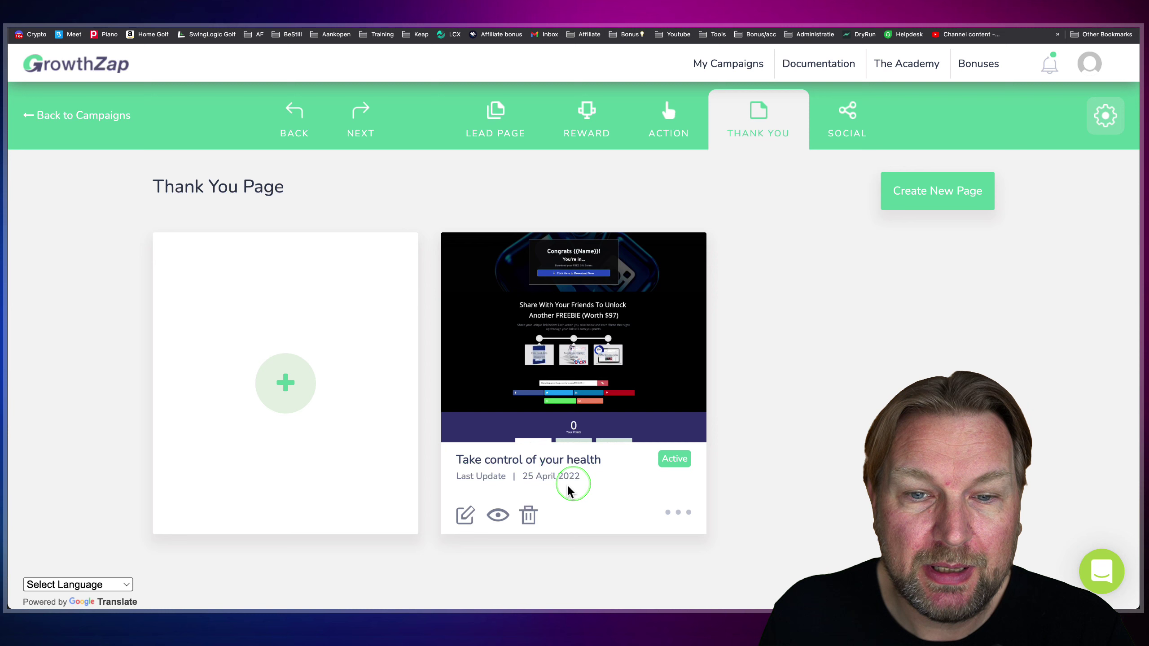
pyautogui.click(498, 519)
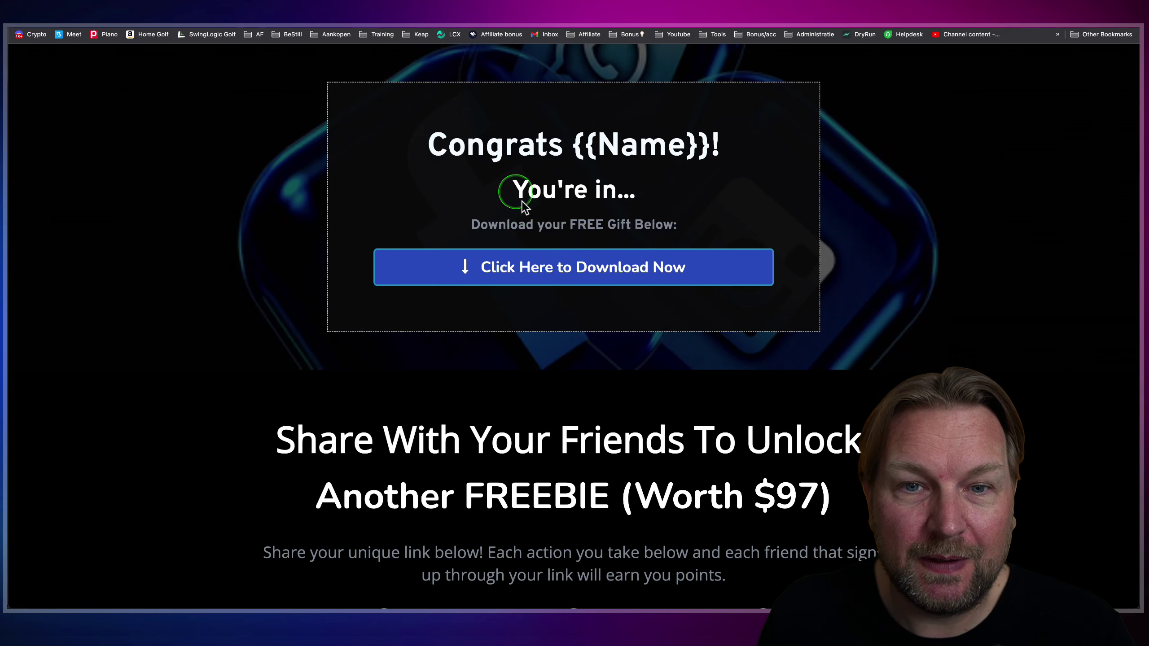
# - Scroll through the thank-you page preview, then close it with Cmd+W
pyautogui.click(560, 268)
pyautogui.scroll(-2, 562, 271)
pyautogui.scroll(-10, 560, 268)
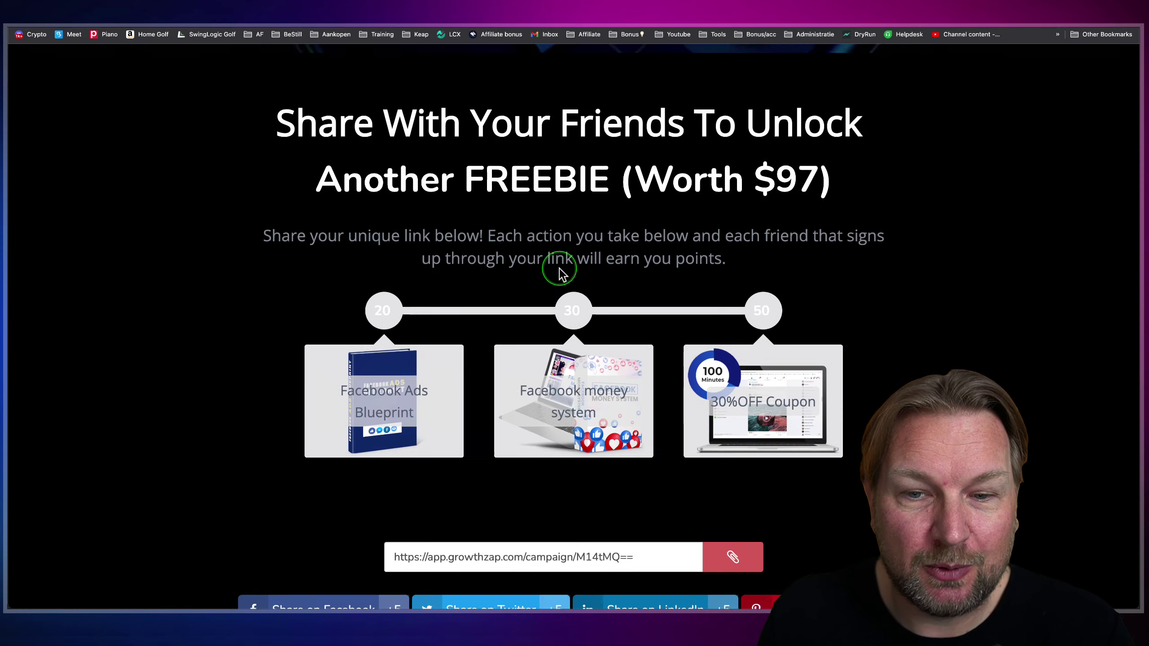
pyautogui.scroll(3, 447, 271)
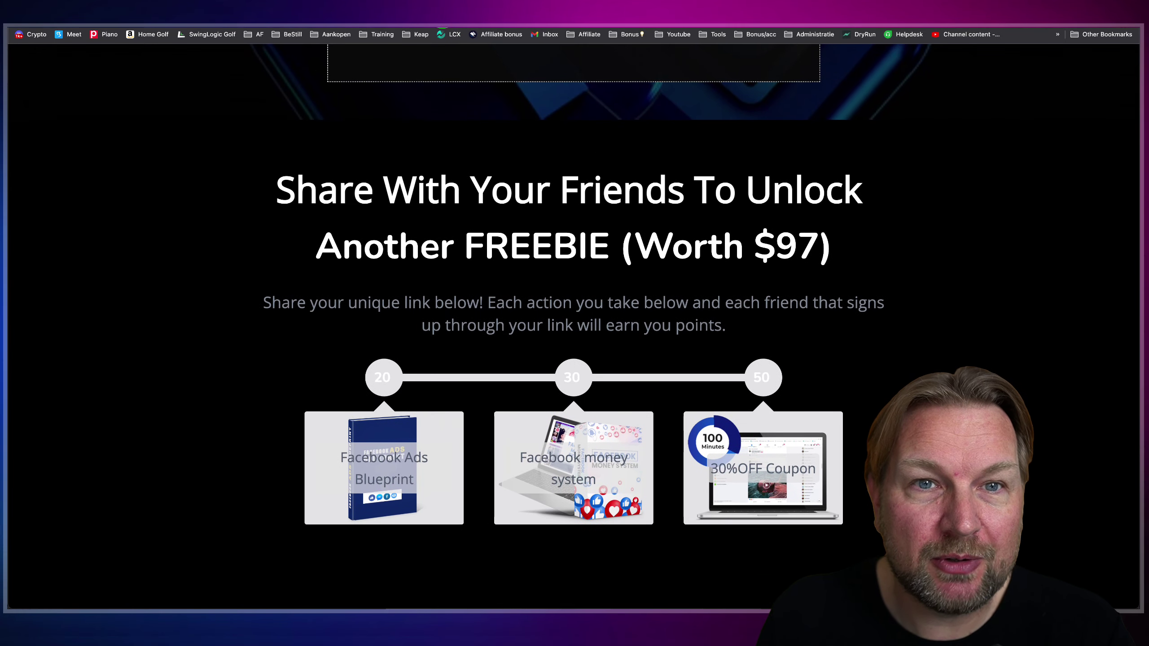
pyautogui.scroll(-2, 456, 131)
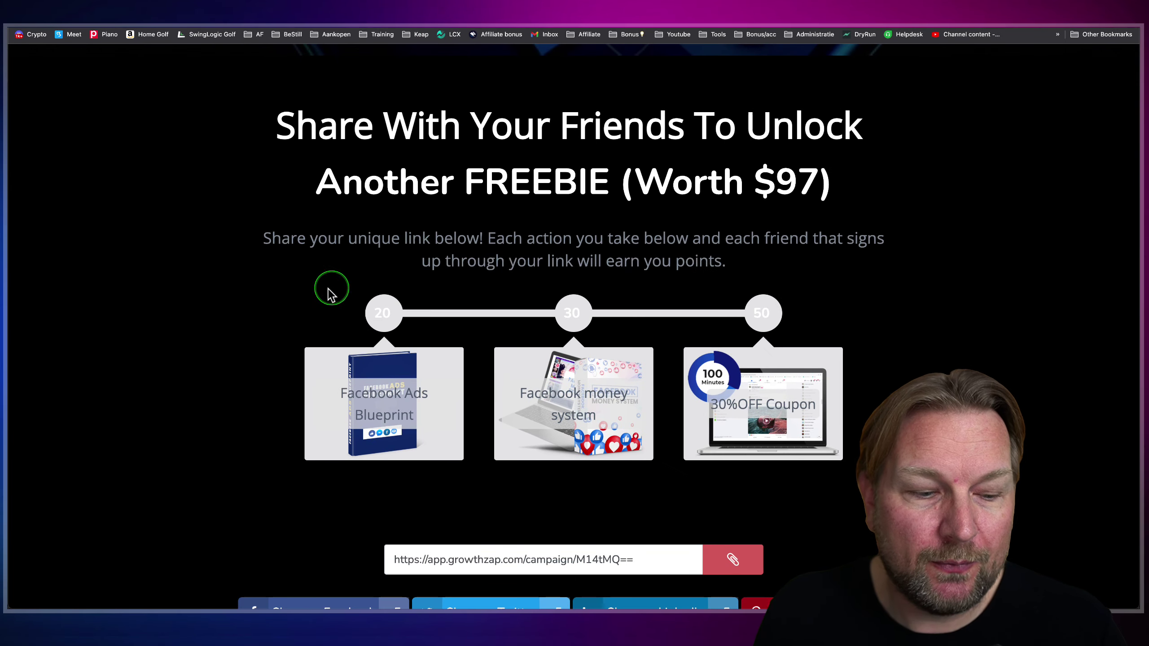
pyautogui.moveTo(283, 284)
pyautogui.mouseDown()
pyautogui.moveTo(662, 380)
pyautogui.moveTo(879, 381)
pyautogui.moveTo(878, 473)
pyautogui.mouseUp()
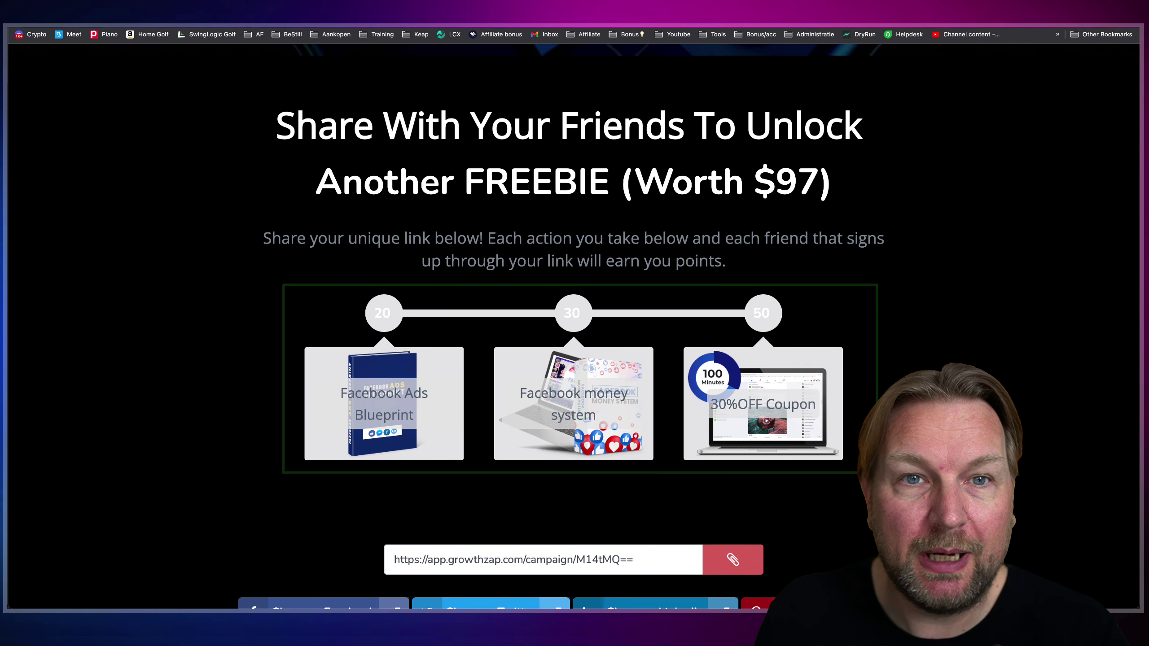
pyautogui.press('super+w')
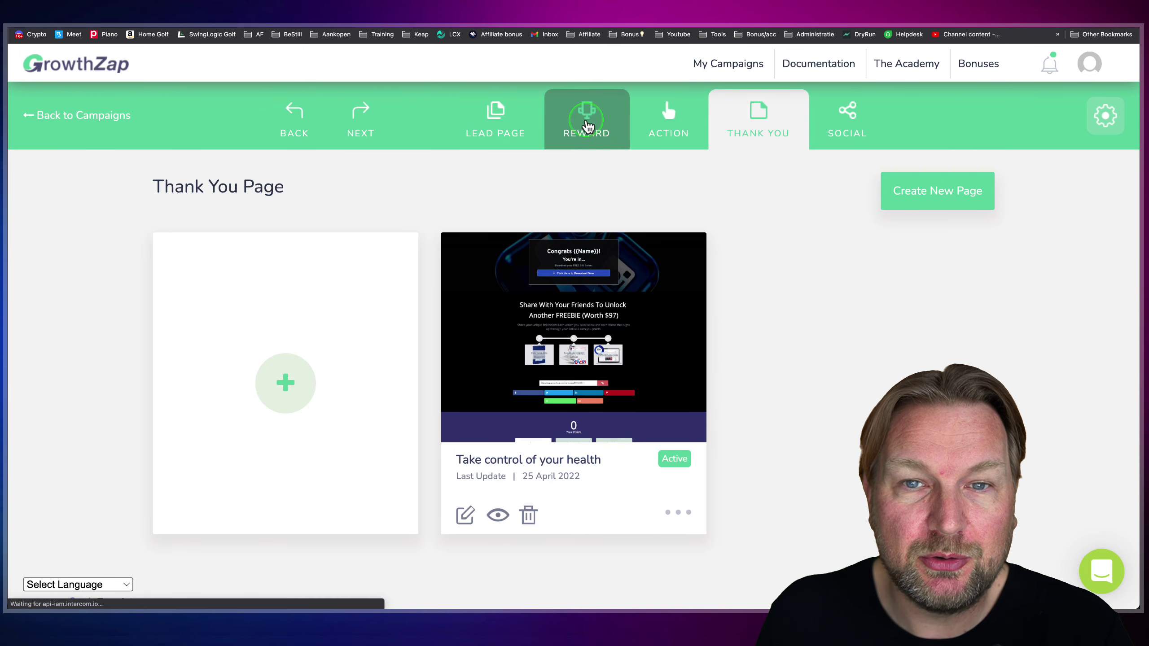
# - Review the 30%OFF Coupon, Facebook money system and Facebook Ads Blueprint reward cards on the REWARD tab
pyautogui.click(579, 117)
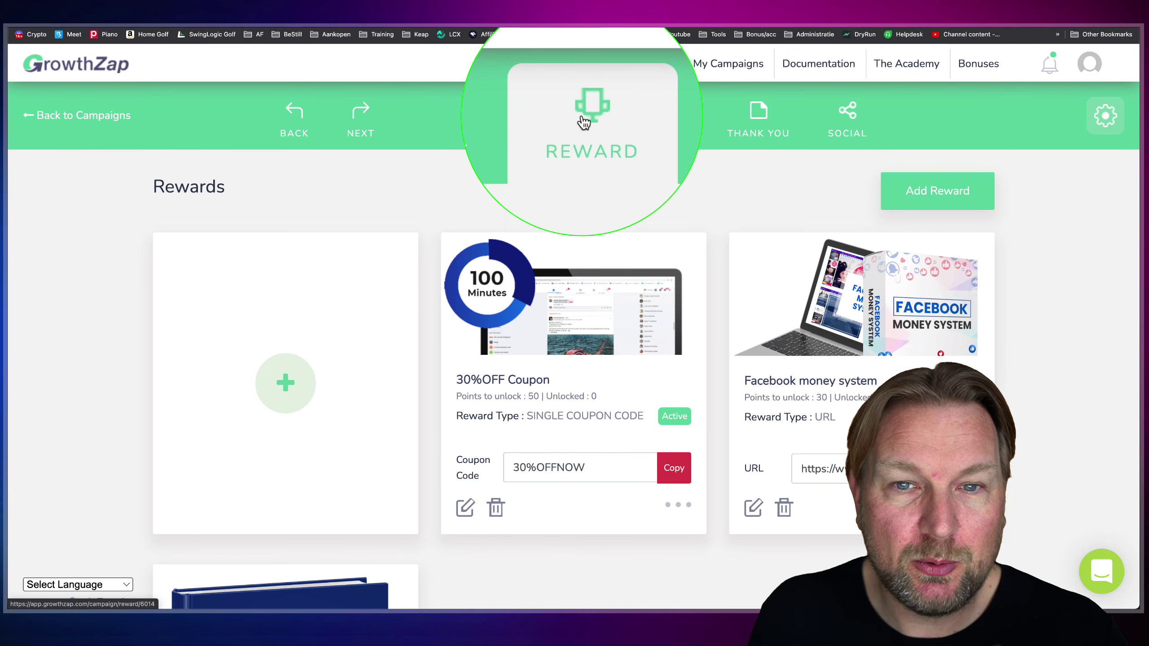
pyautogui.scroll(-3, 581, 226)
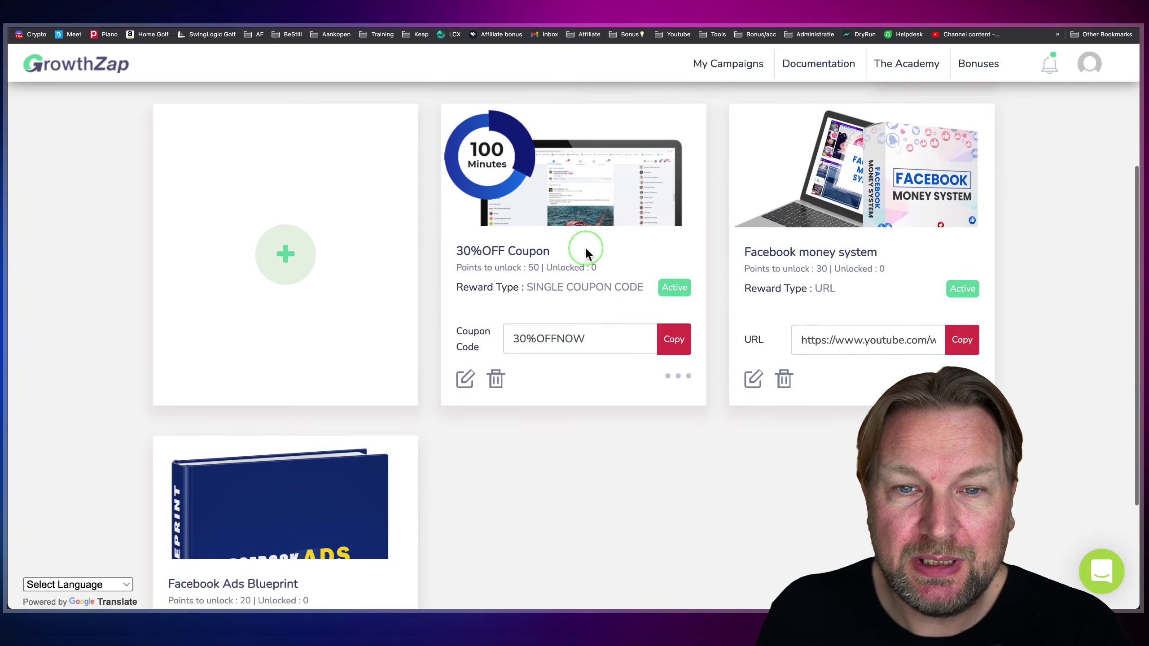
pyautogui.scroll(-2, 452, 289)
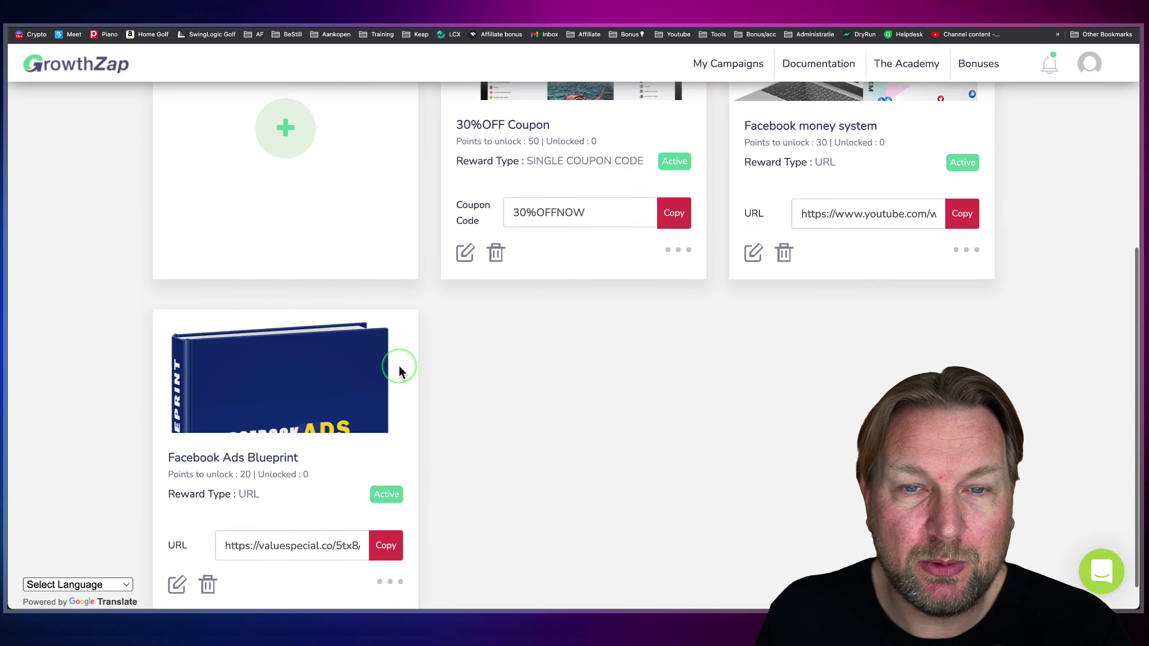
pyautogui.scroll(3, 401, 371)
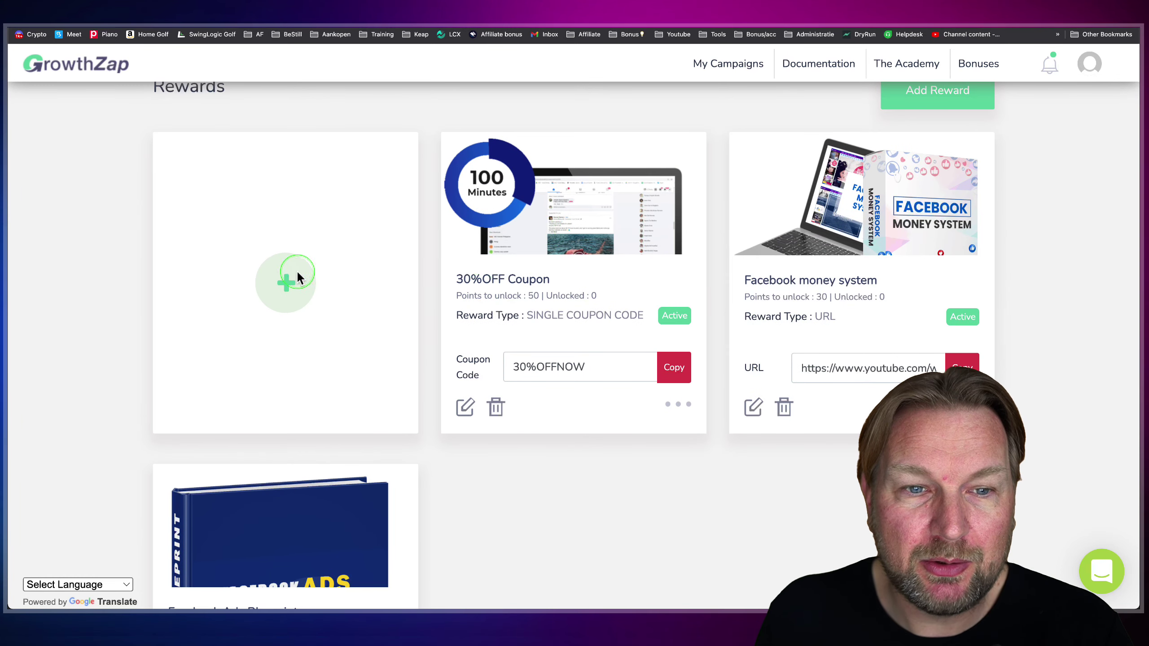
pyautogui.click(299, 277)
pyautogui.click(522, 234)
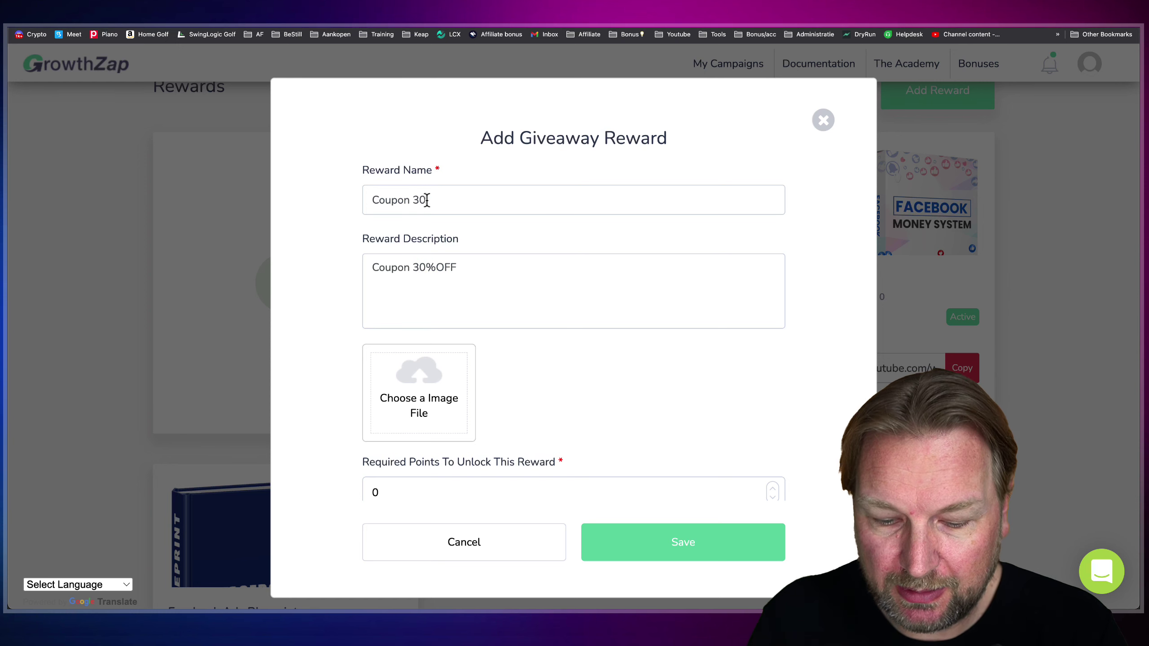
pyautogui.scroll(-3, 436, 359)
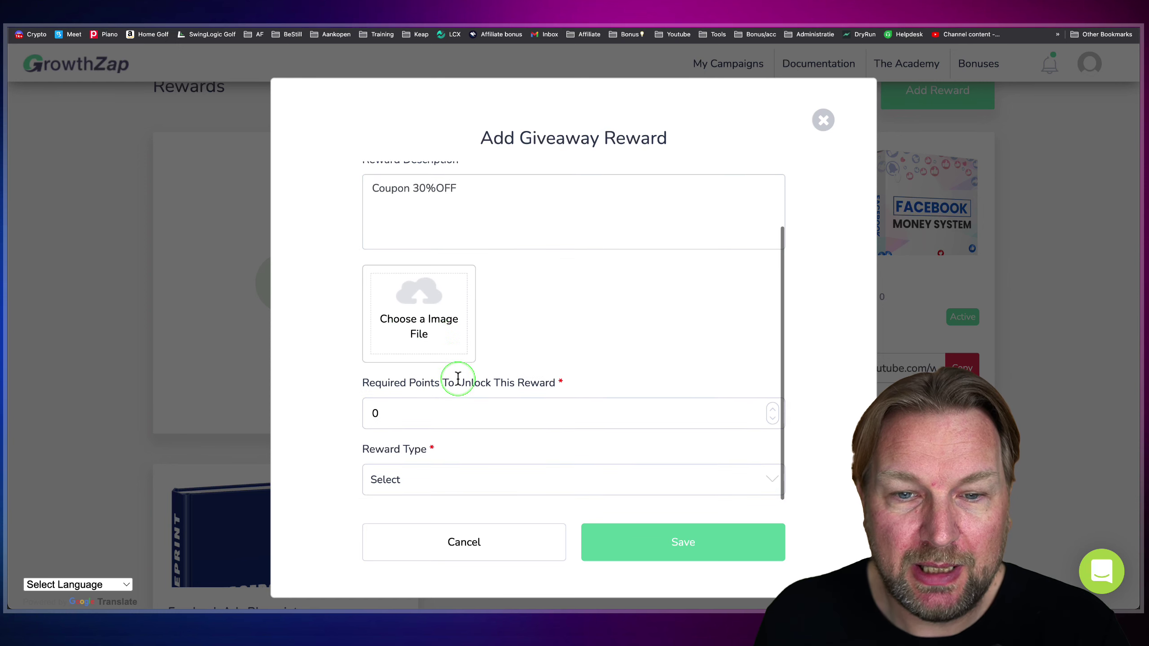
pyautogui.click(369, 415)
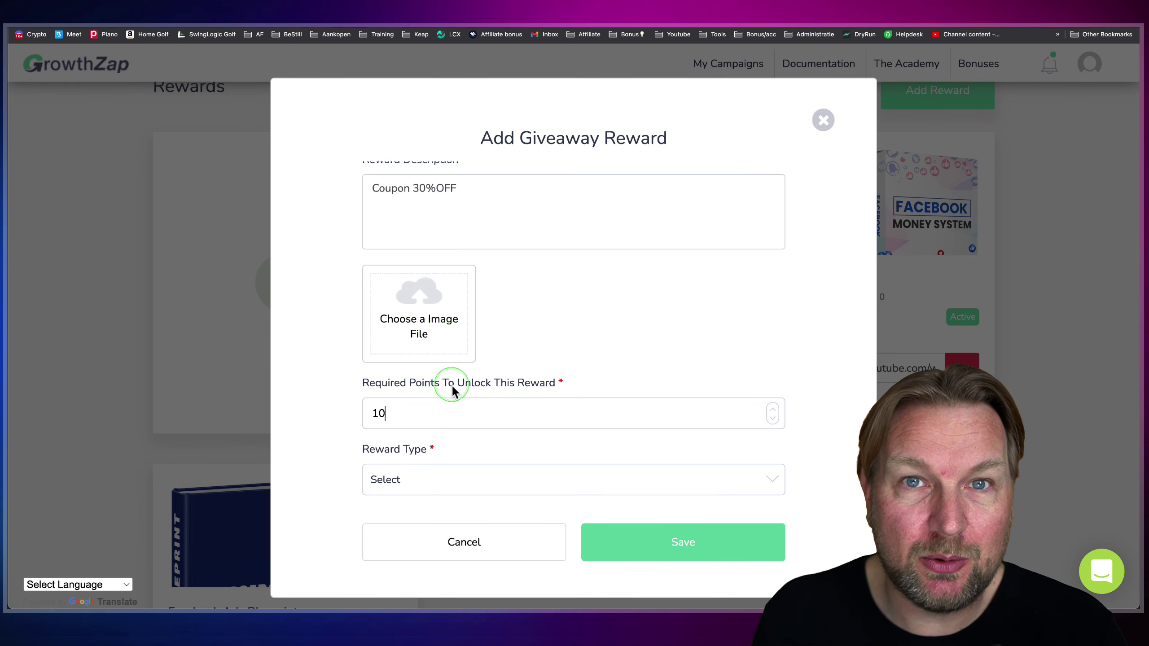
pyautogui.click(444, 481)
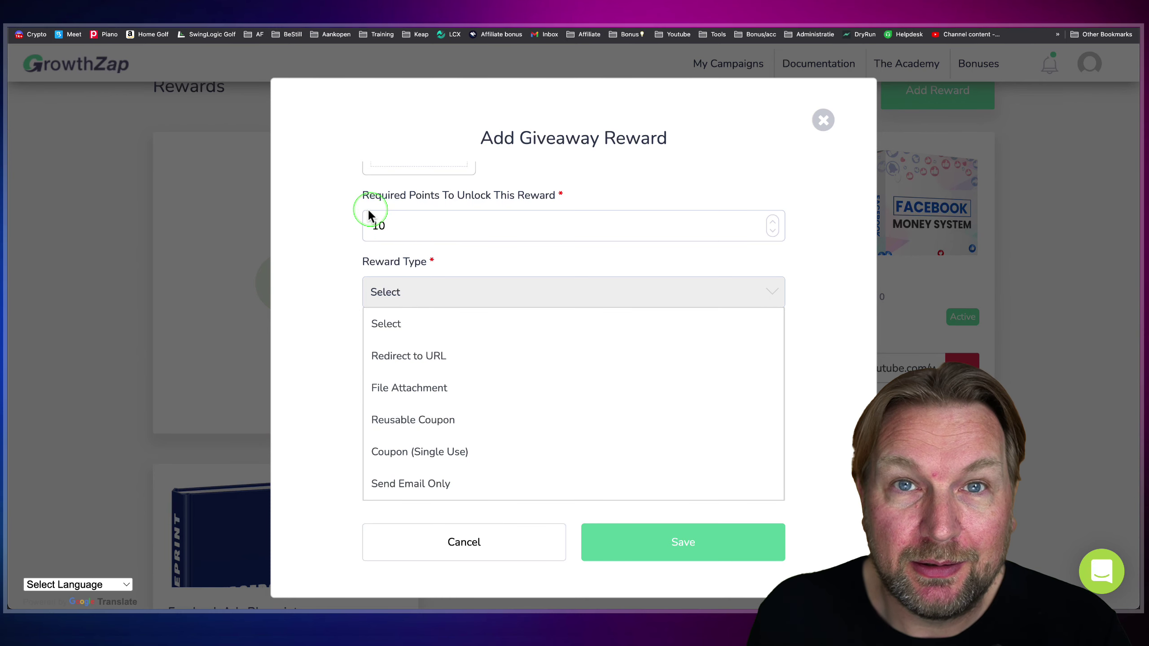
pyautogui.click(496, 543)
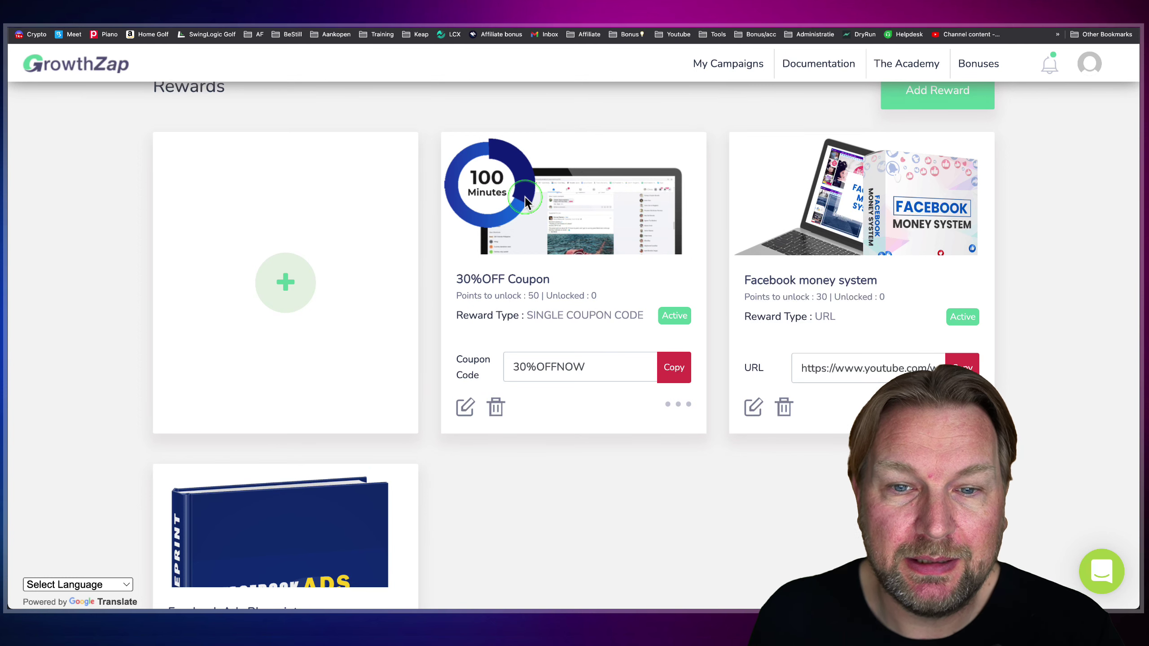
pyautogui.scroll(-3, 538, 233)
pyautogui.scroll(4, 584, 203)
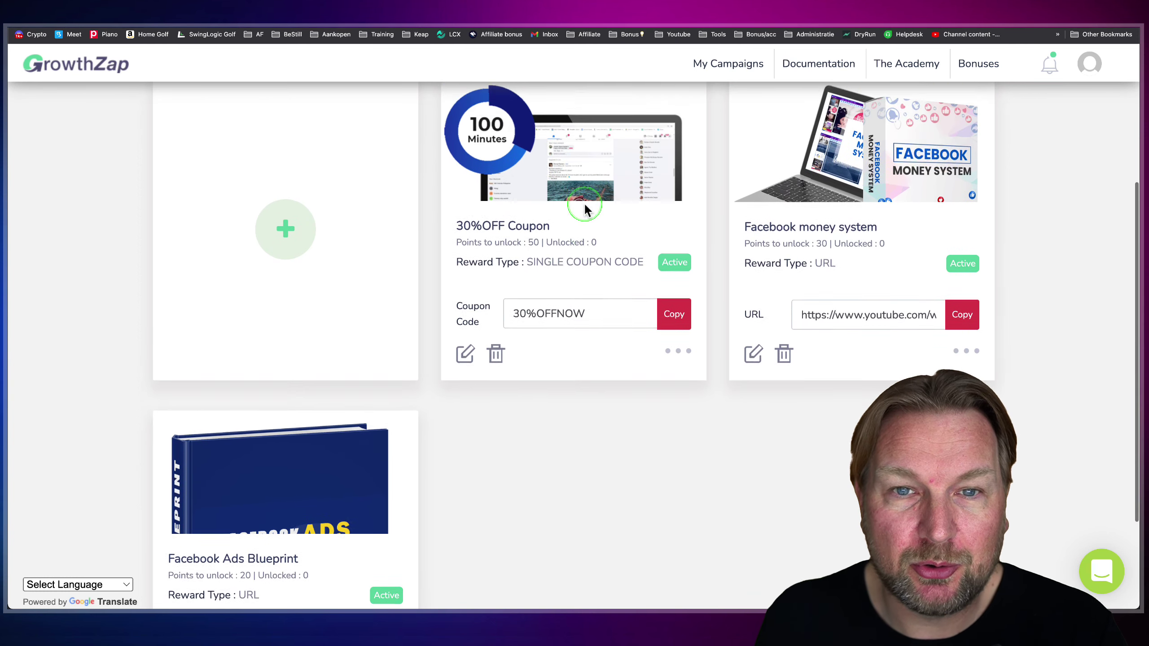
pyautogui.scroll(2, 586, 191)
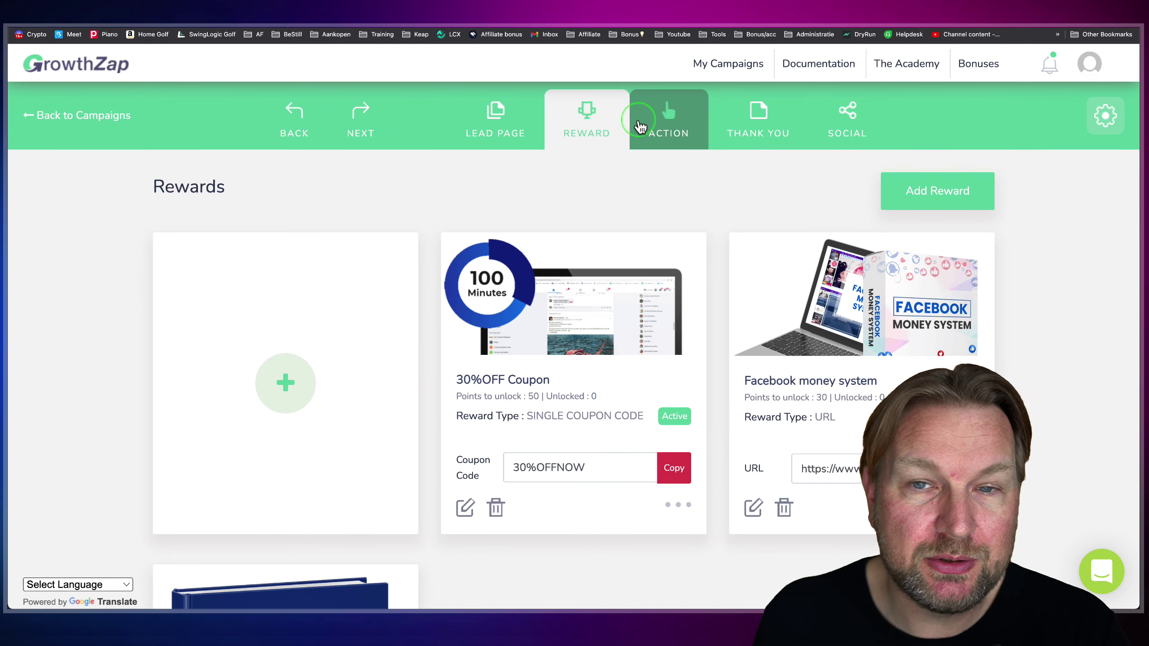
# - On the ACTION tab, set Visitor Points to 2 and Lead Points to 10
pyautogui.click(669, 118)
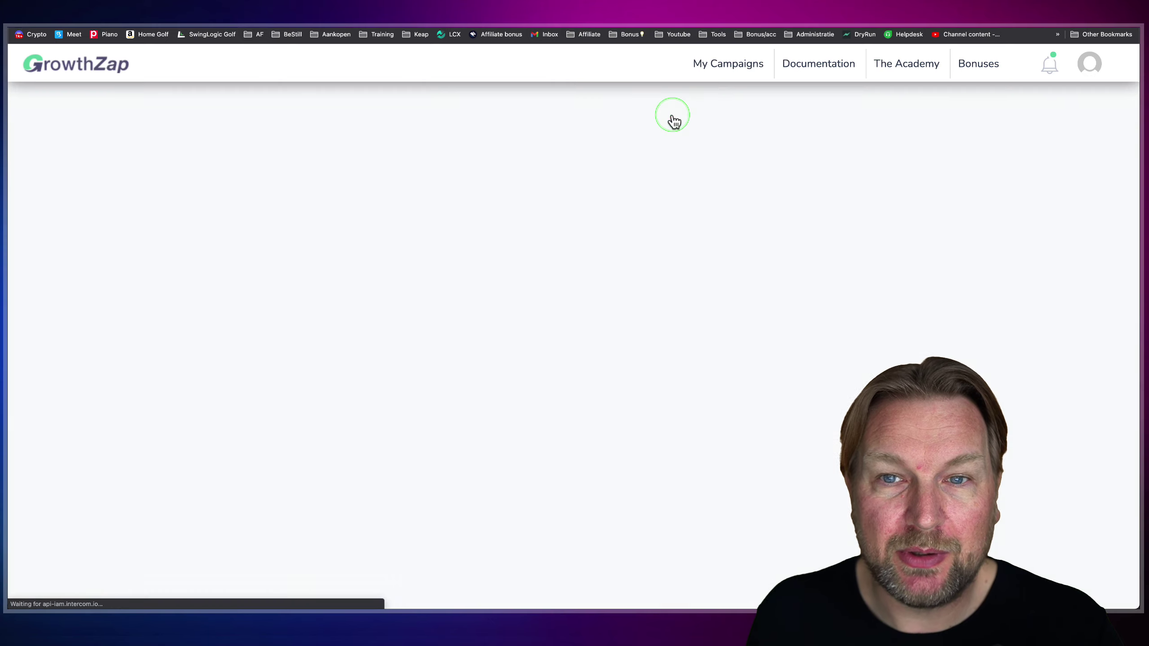
pyautogui.scroll(-1, 571, 204)
pyautogui.scroll(-3, 571, 198)
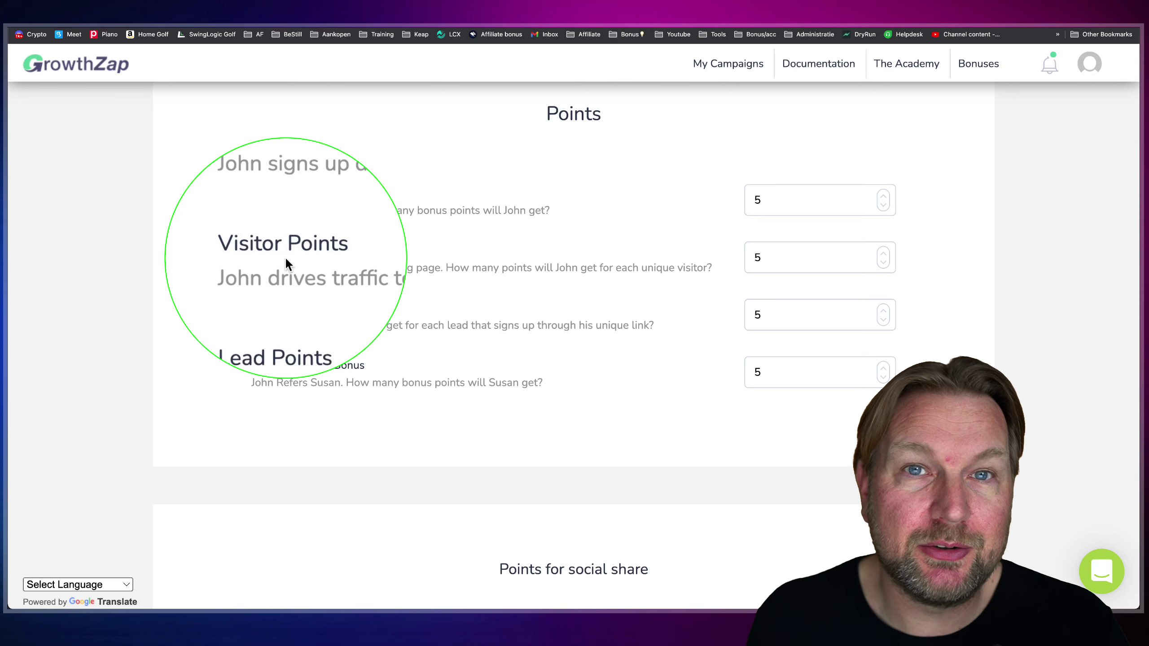
pyautogui.doubleClick(747, 259)
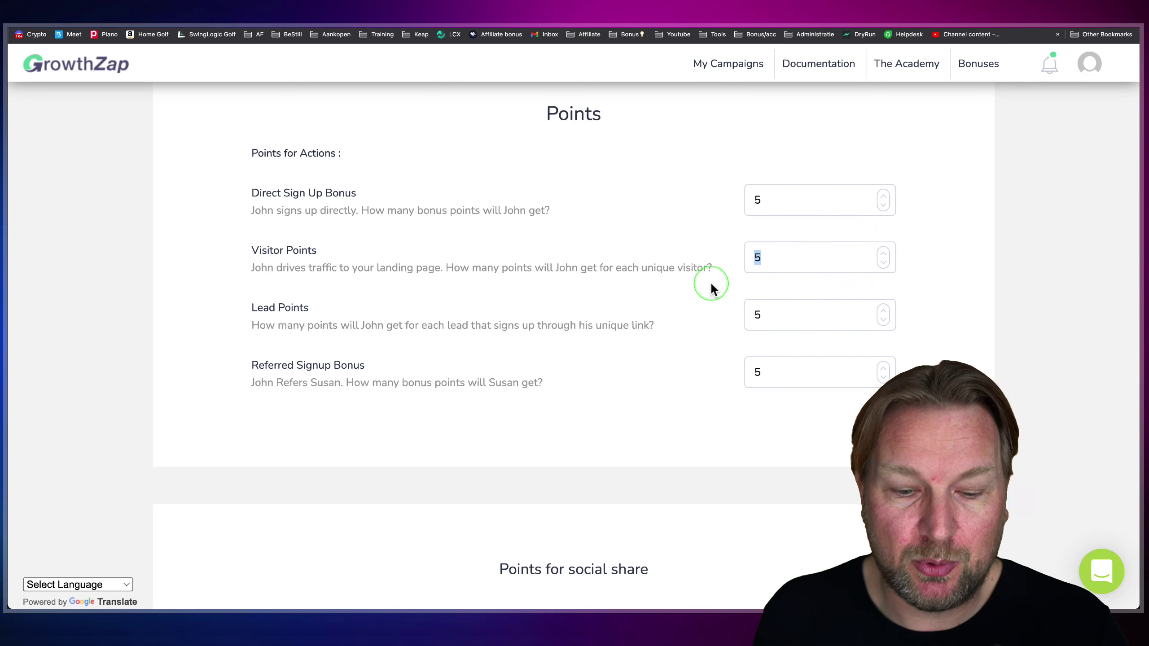
pyautogui.click(761, 264)
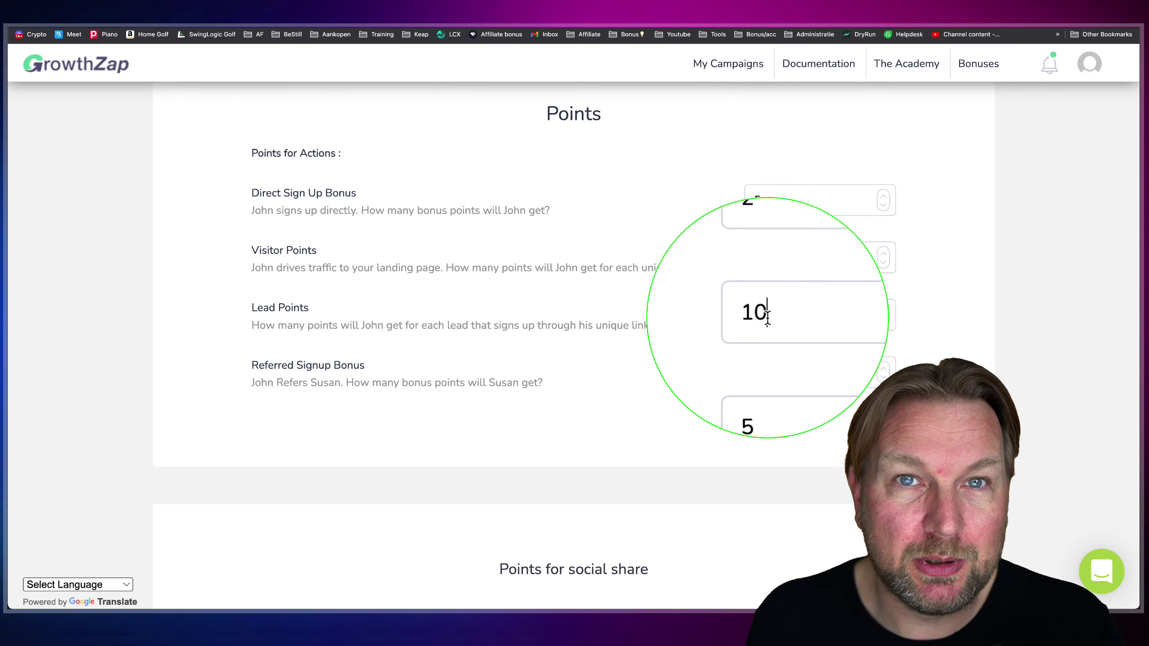
pyautogui.scroll(-3, 757, 333)
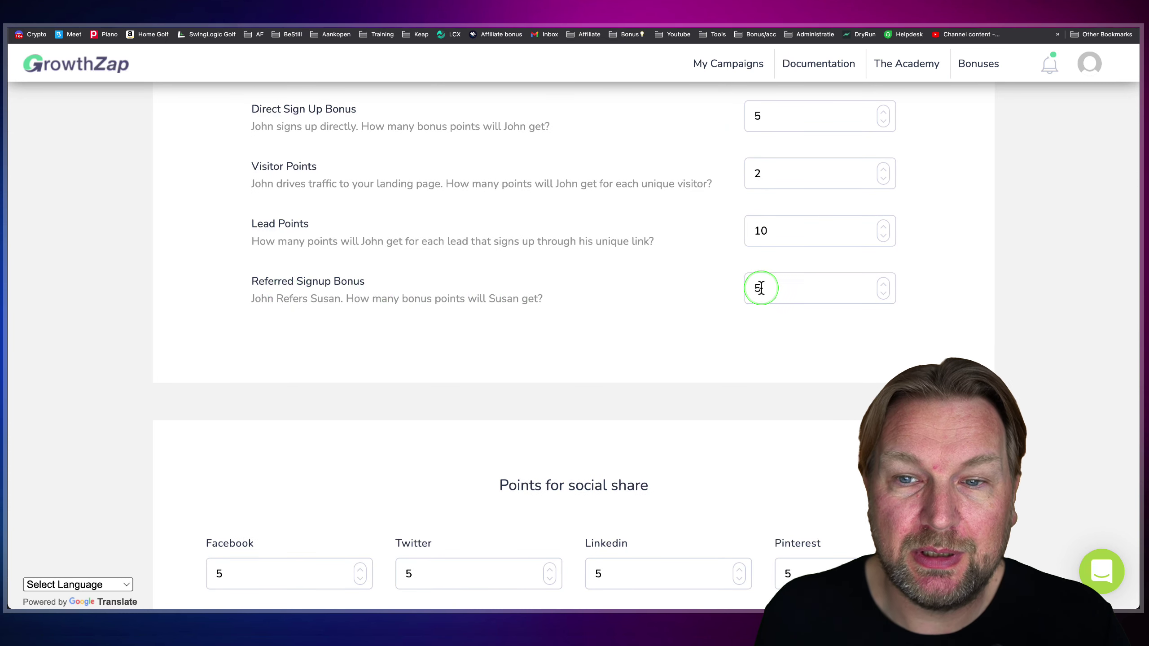
pyautogui.scroll(-5, 607, 303)
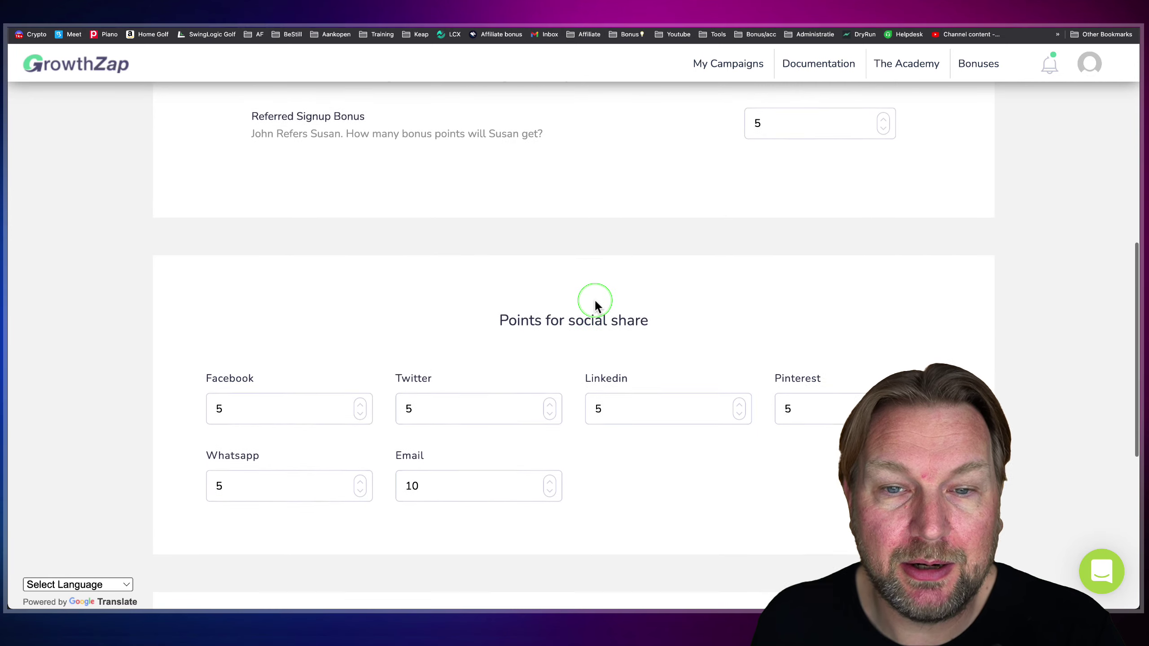
pyautogui.scroll(-4, 595, 300)
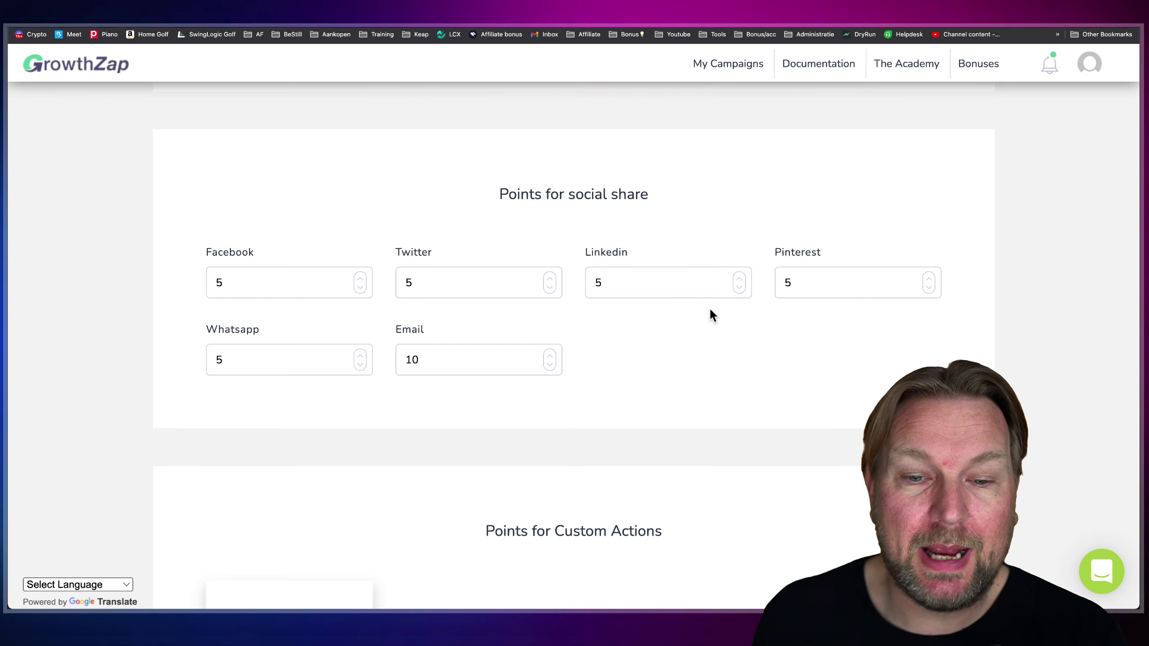
pyautogui.scroll(-5, 710, 308)
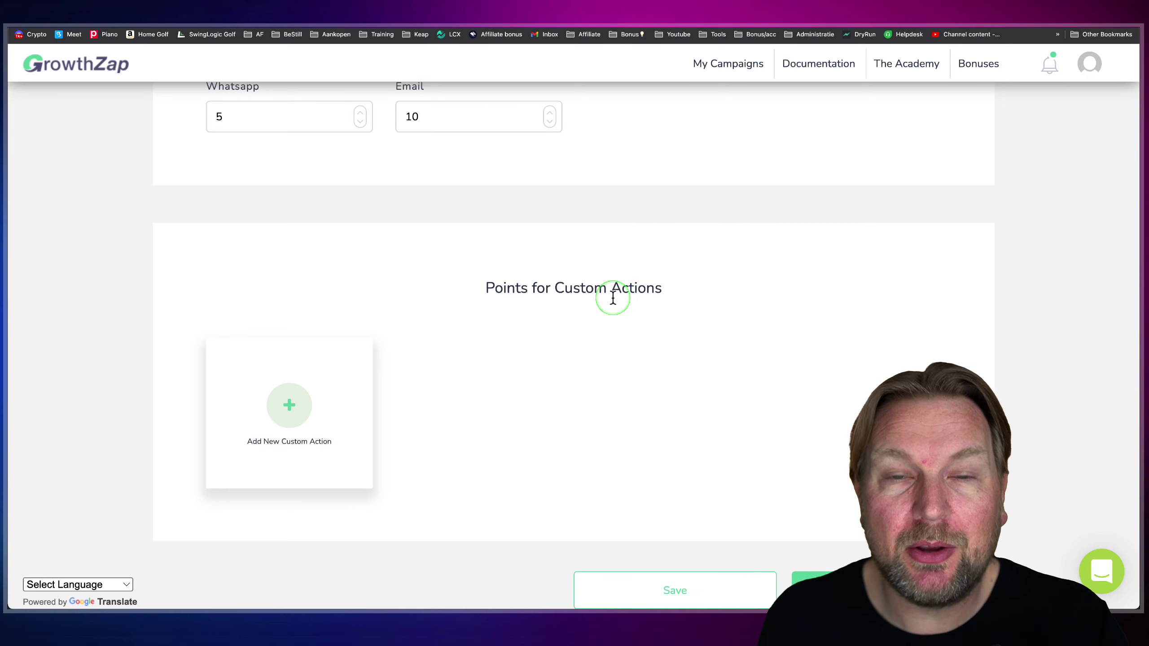
# - Draft a custom action titled 'Watch our video on Youtube' with a Facebook-ads video description
pyautogui.click(290, 410)
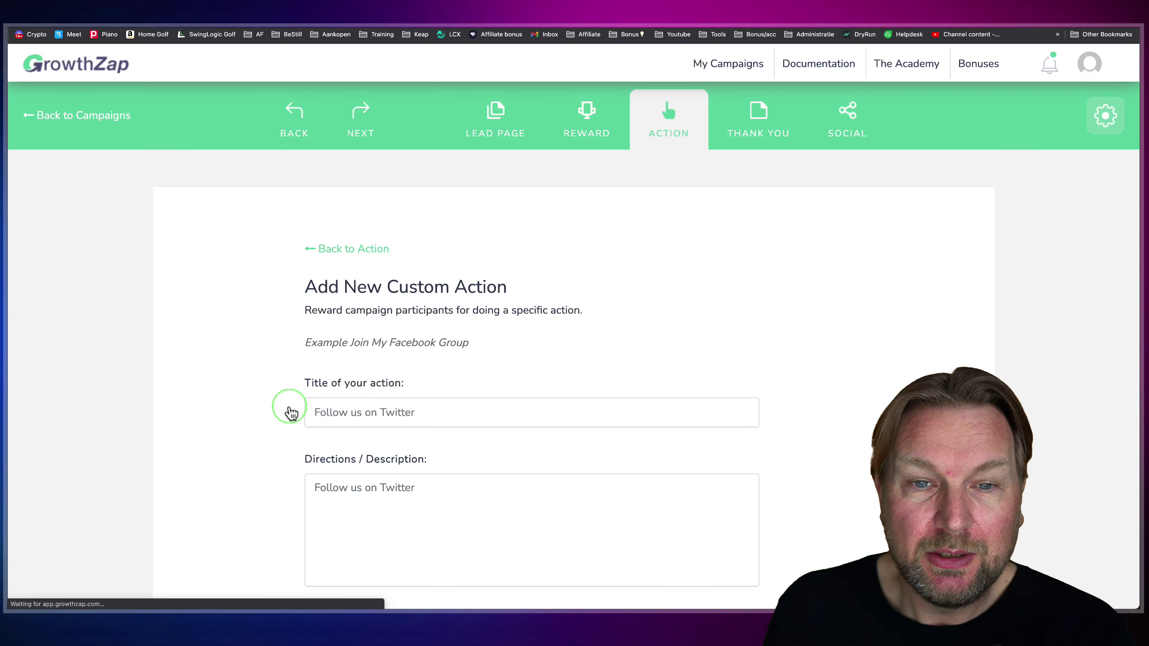
pyautogui.scroll(-4, 555, 343)
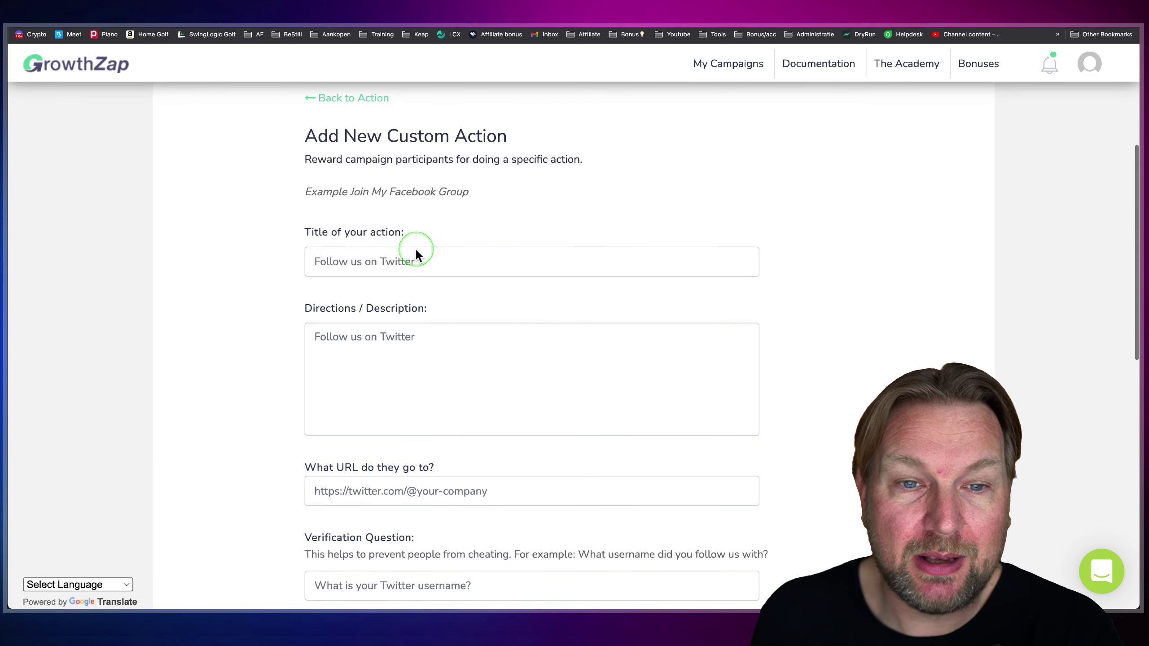
pyautogui.click(412, 264)
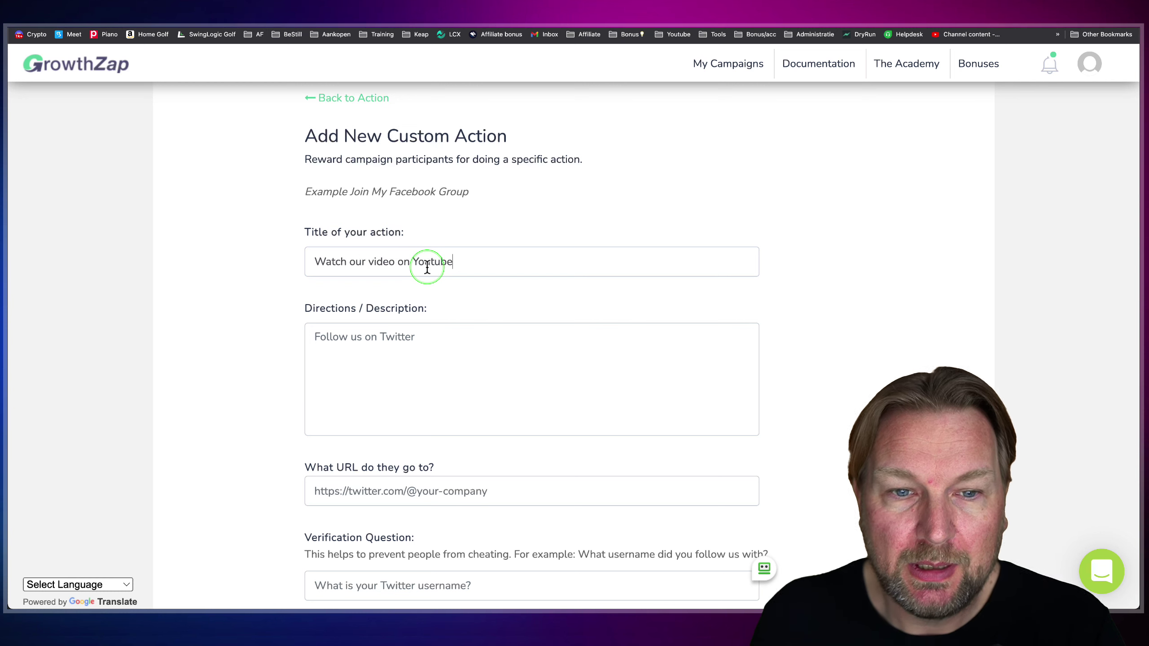
pyautogui.click(410, 337)
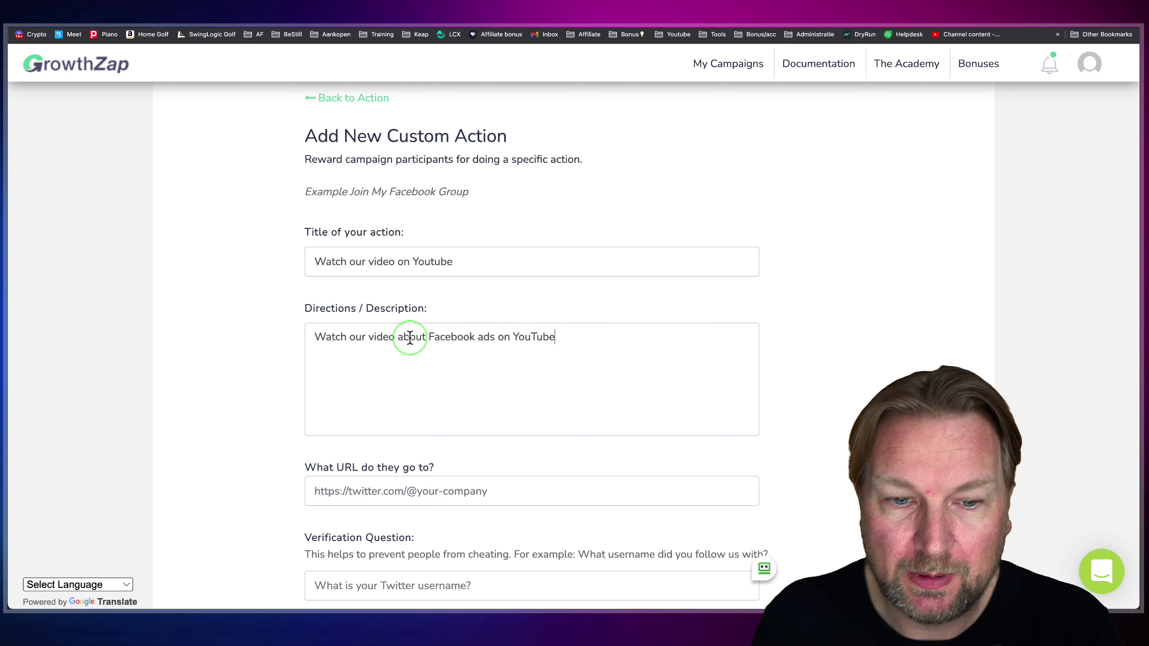
pyautogui.scroll(-3, 445, 371)
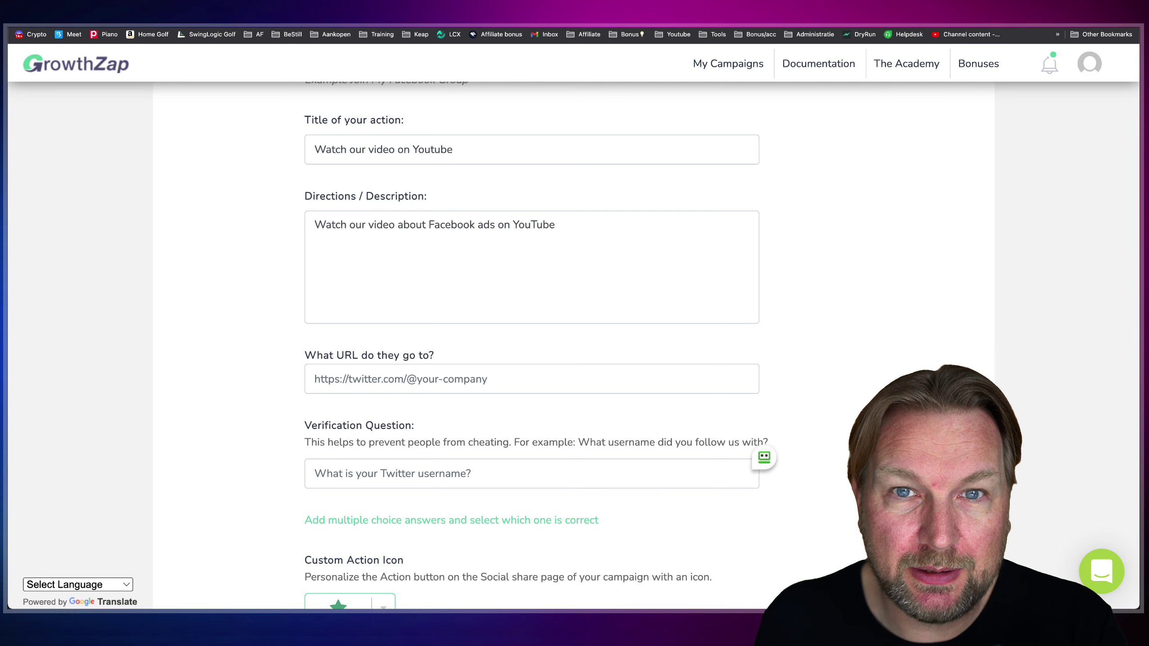
pyautogui.hotkey('ctrl', 't')
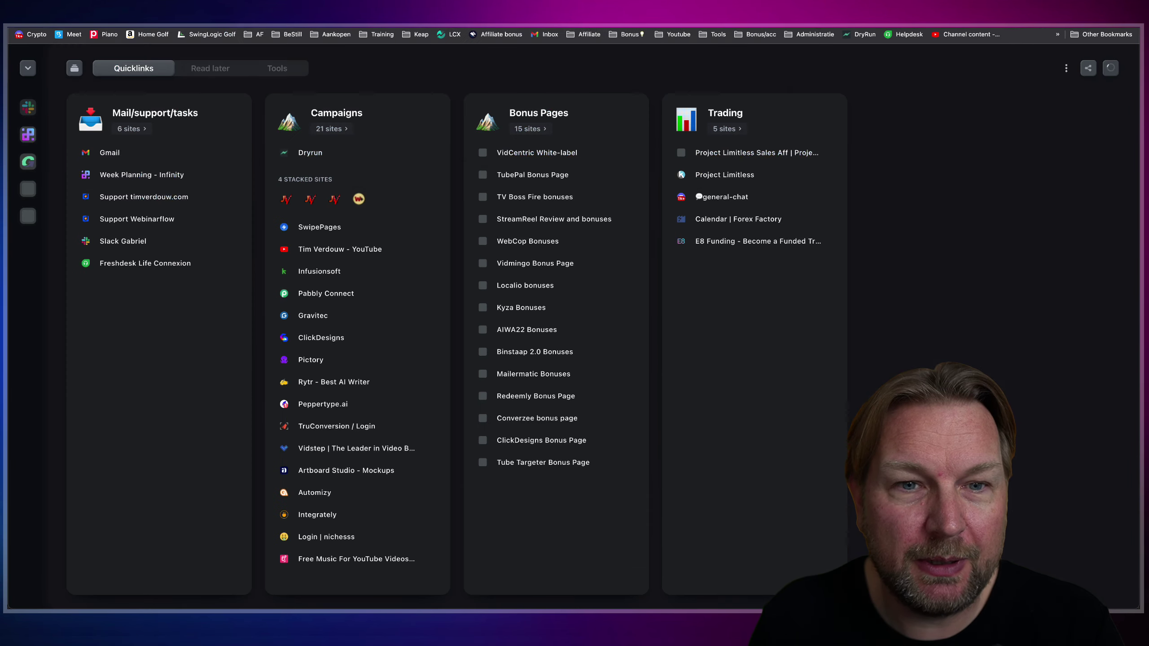
# - Copy the Little Soul lofi video's link from YouTube and return to the custom action form
pyautogui.press('Return')
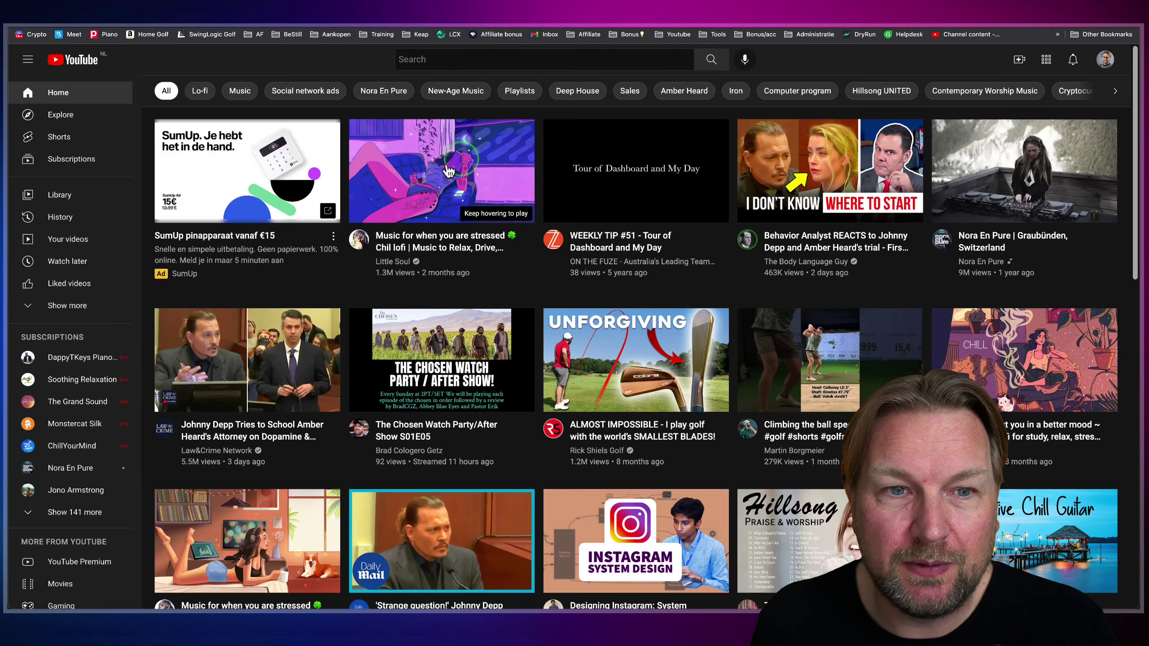
pyautogui.rightClick(441, 169)
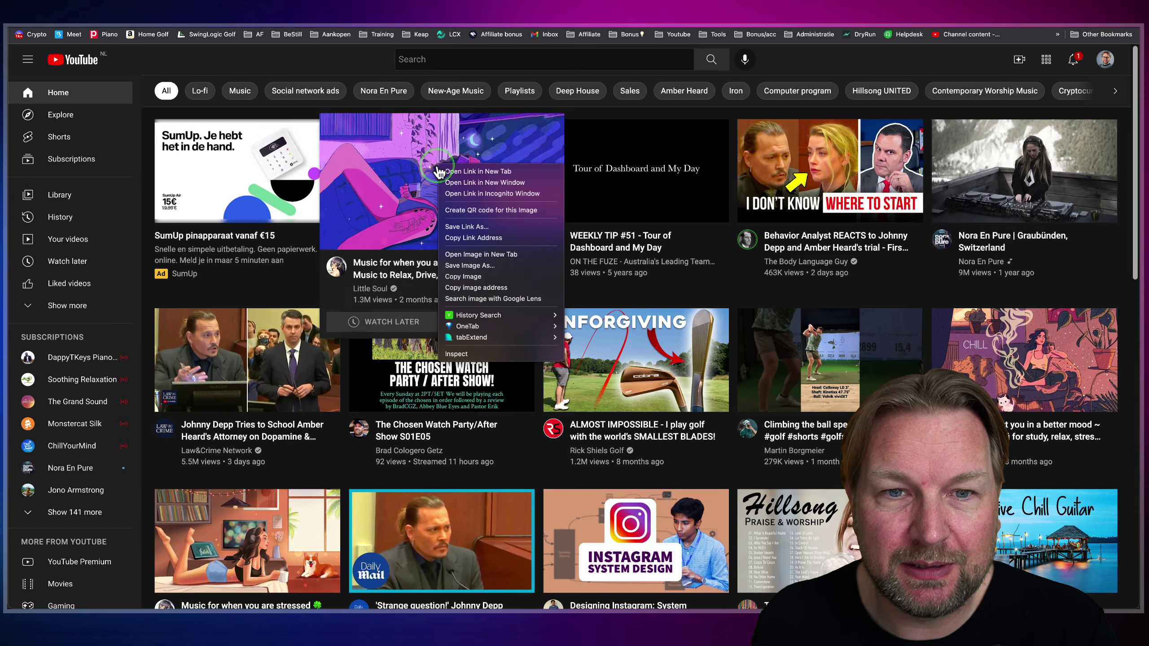
pyautogui.click(483, 239)
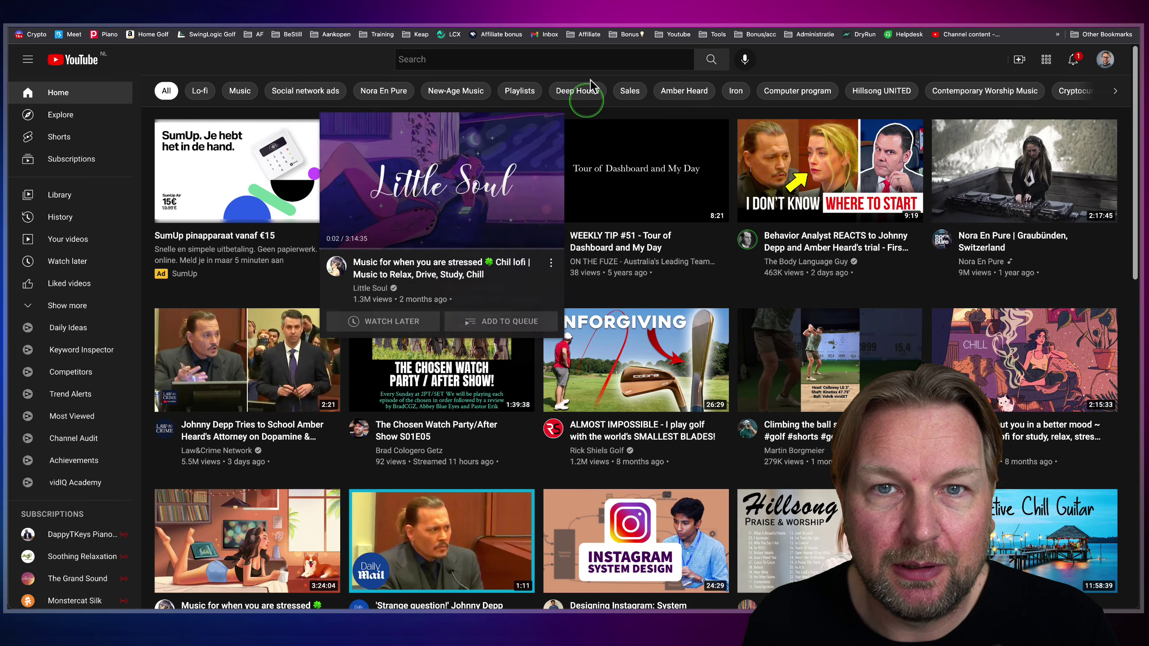
pyautogui.hotkey('ctrl', 'w')
pyautogui.click(413, 363)
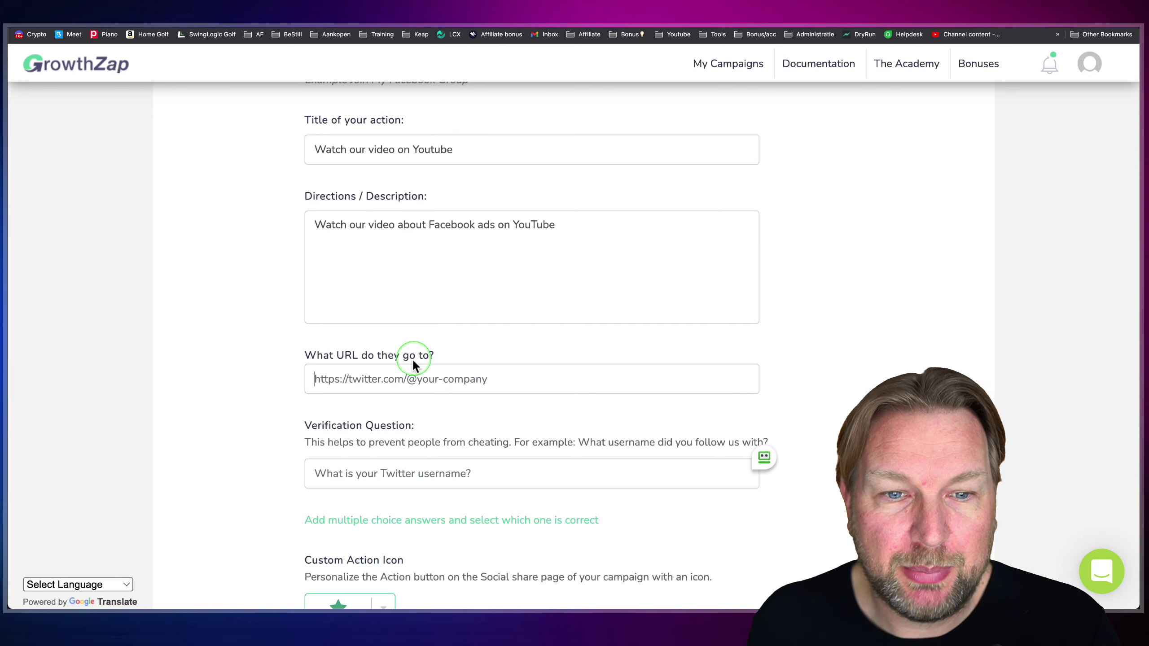
# - Paste the YouTube video URL as destination and set the verification question 'Watch our channel name'
pyautogui.hotkey('ctrl', 'v')
pyautogui.scroll(-5, 456, 354)
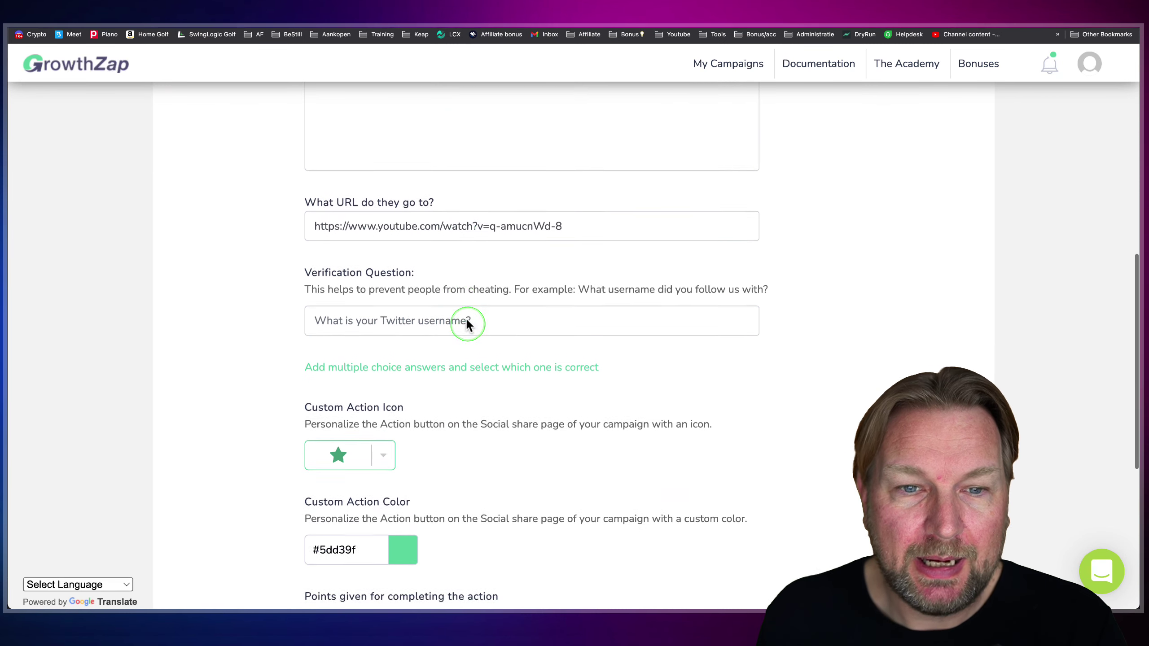
pyautogui.click(503, 257)
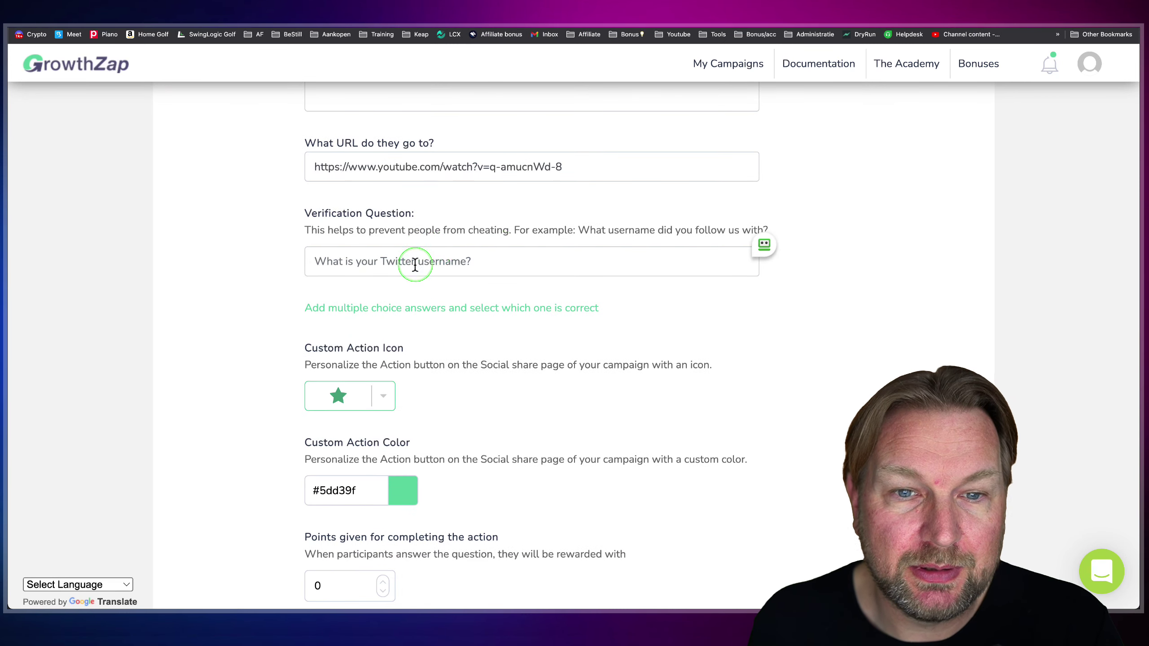
pyautogui.write('Wat')
pyautogui.click(540, 313)
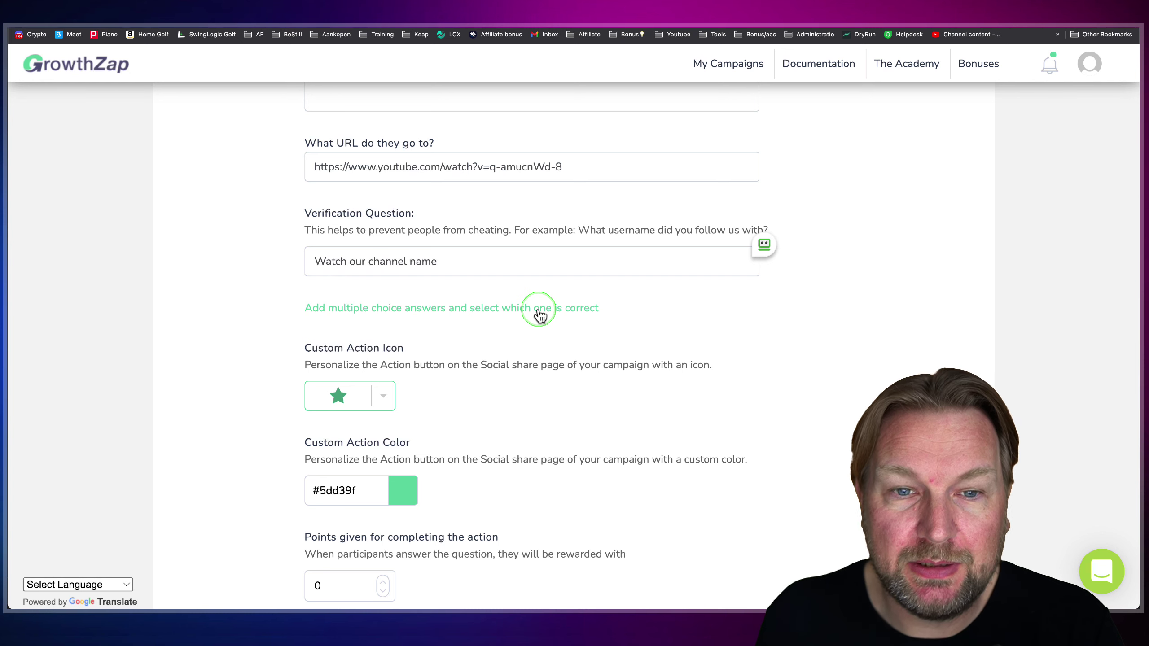
pyautogui.scroll(-3, 503, 249)
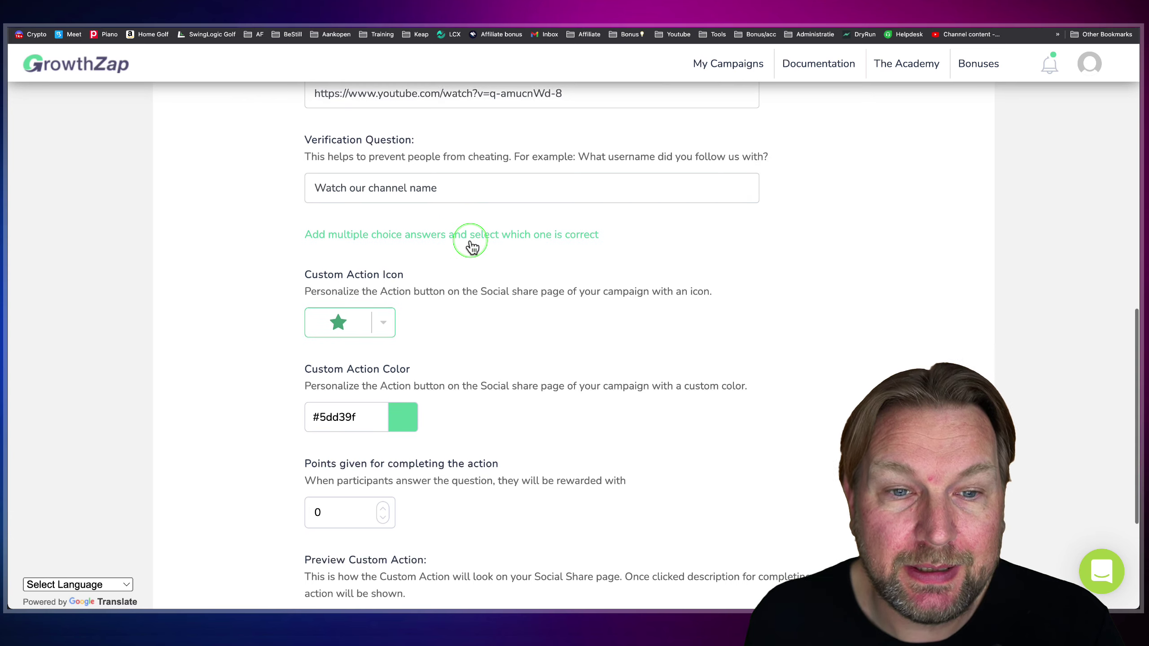
pyautogui.scroll(-2, 471, 239)
# - Give the custom action the YouTube icon, found by searching 'youteu'
pyautogui.click(385, 276)
pyautogui.click(357, 339)
pyautogui.write('youteu')
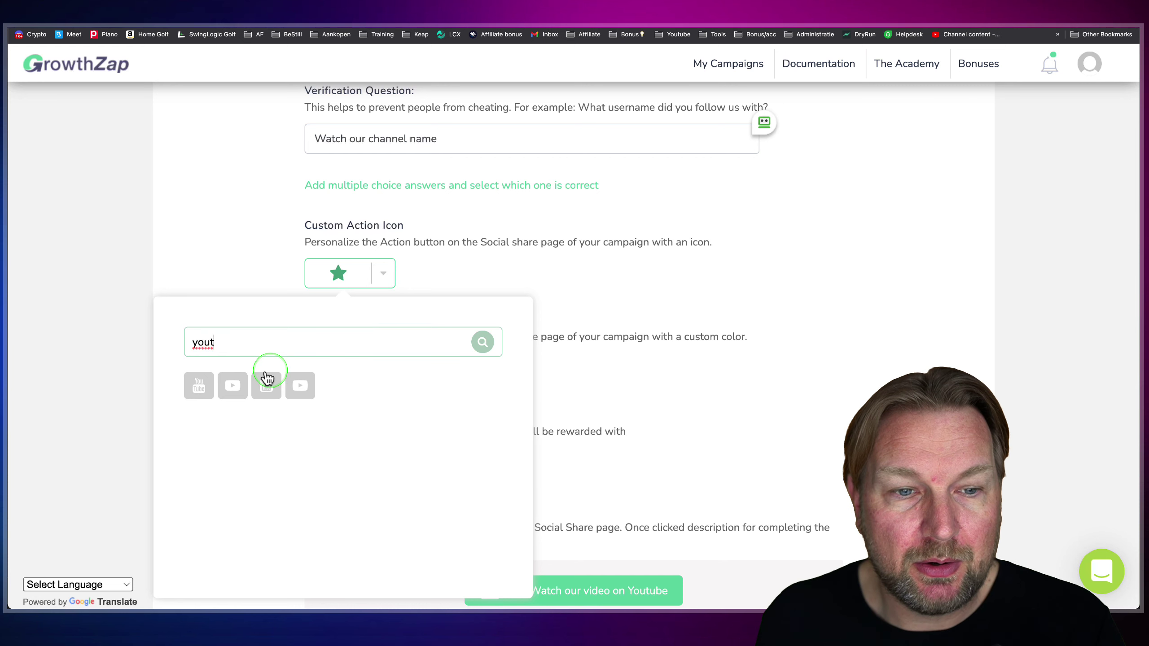
pyautogui.click(199, 385)
pyautogui.scroll(-5, 464, 284)
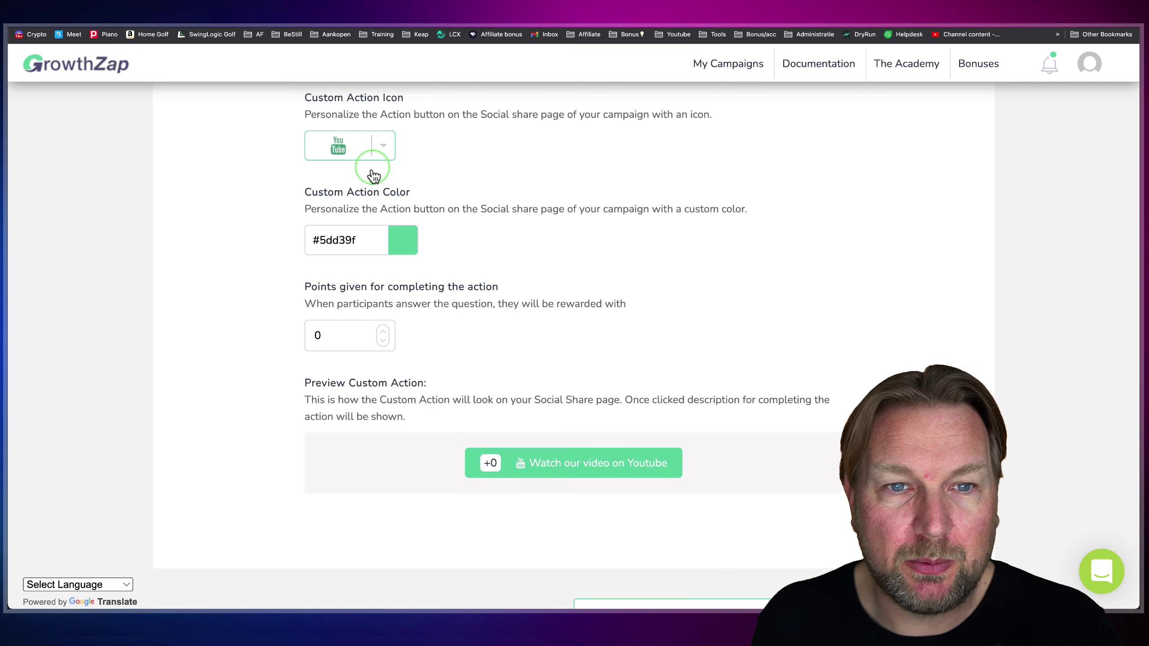
# - Set the action colour to red #ff0000 and its points to 5
pyautogui.click(398, 235)
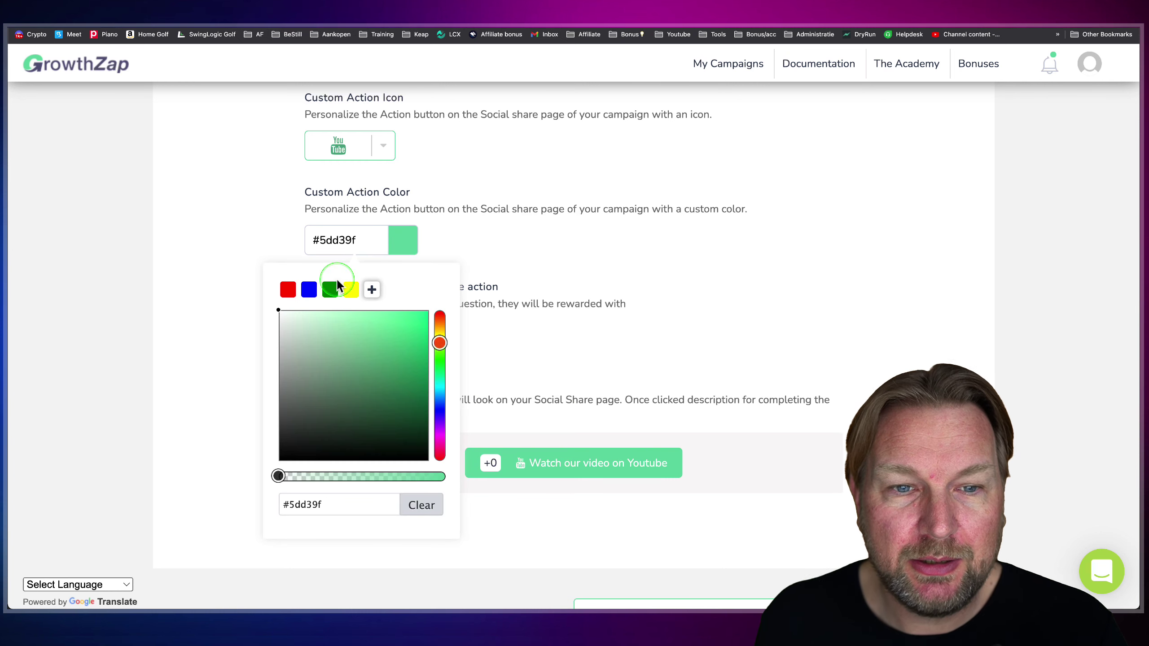
pyautogui.click(287, 289)
pyautogui.click(605, 297)
pyautogui.scroll(-1, 605, 297)
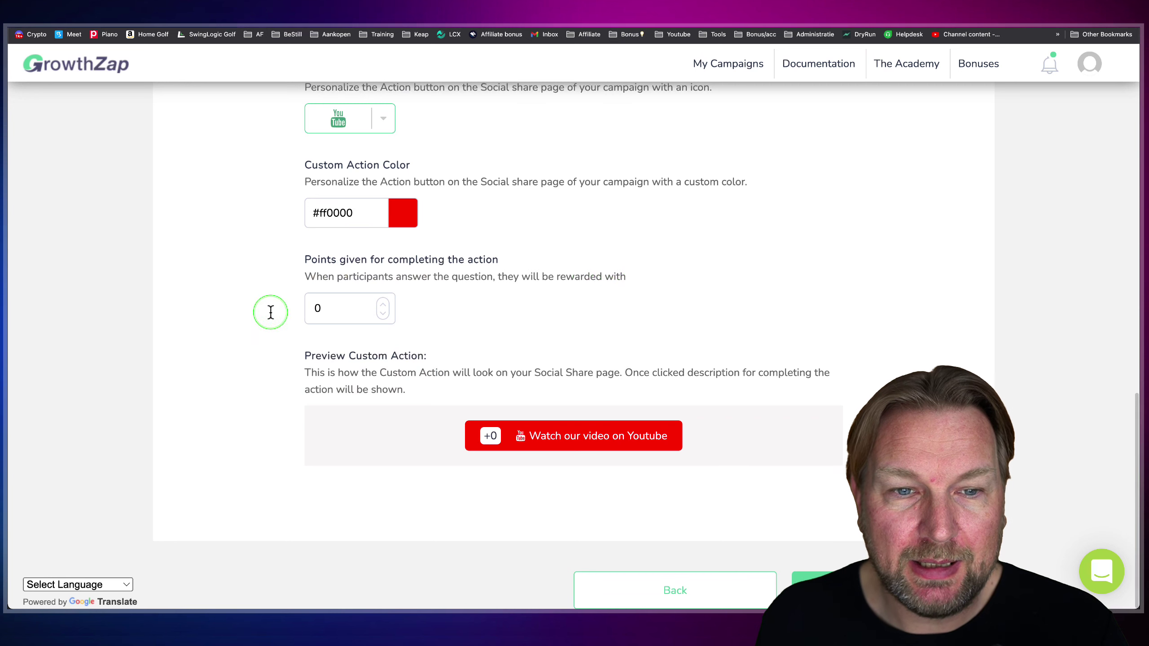
pyautogui.doubleClick(318, 308)
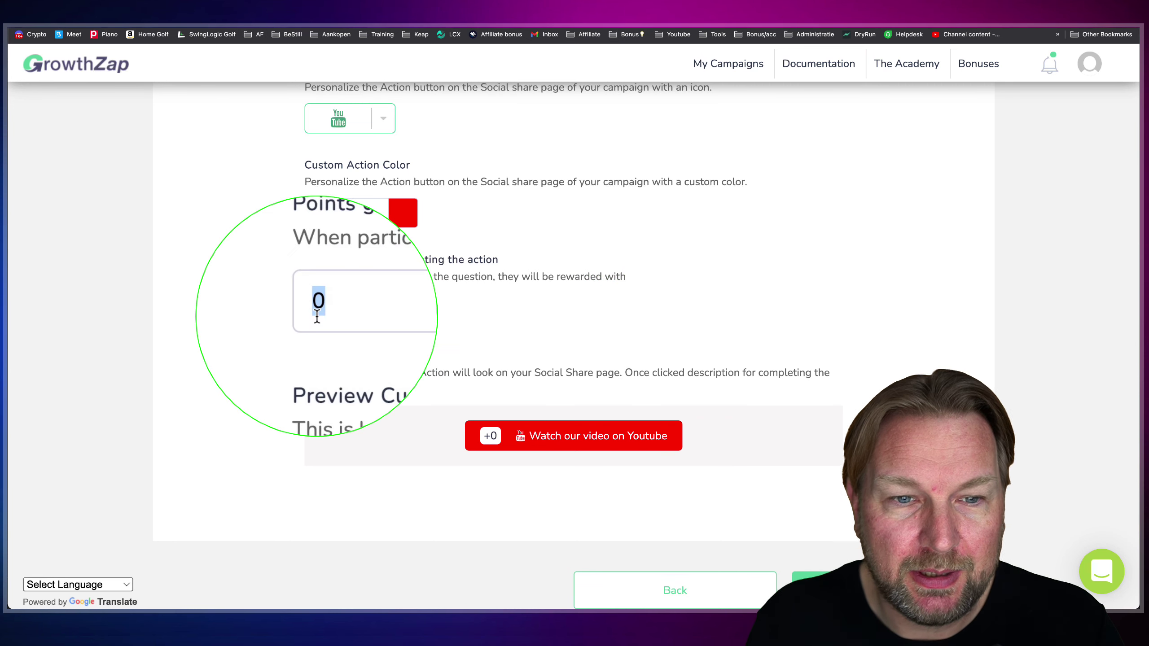
pyautogui.write('5')
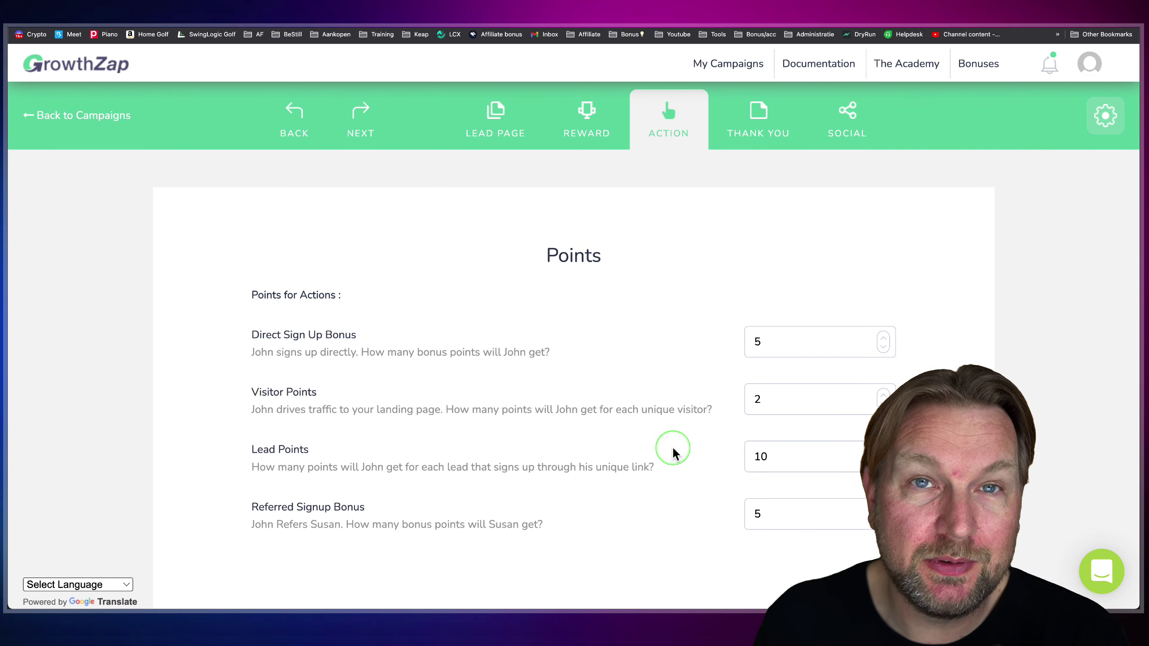
# - Start another new custom action from the Points page
pyautogui.scroll(-1, 561, 416)
pyautogui.scroll(-12, 561, 416)
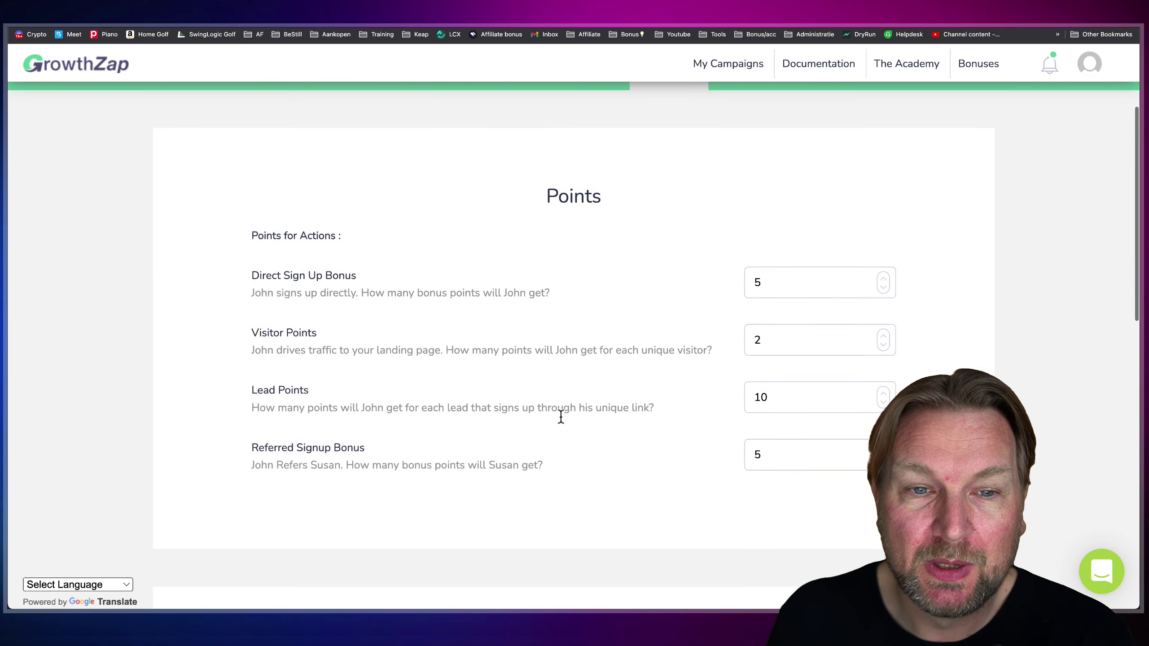
pyautogui.scroll(-5, 561, 417)
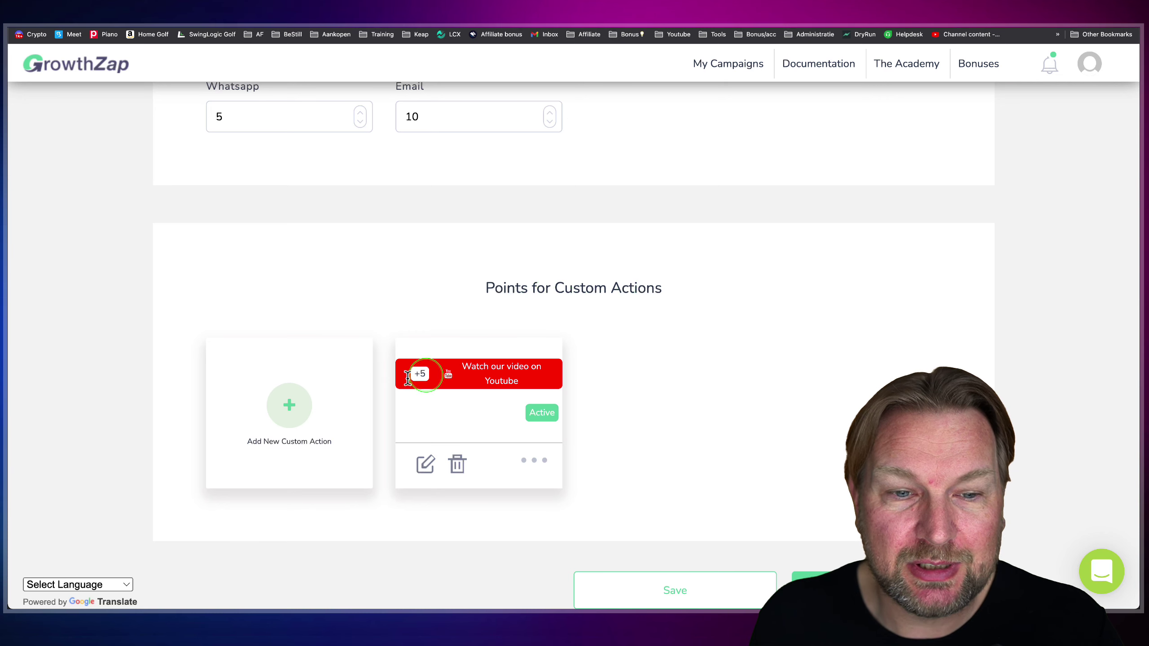
pyautogui.click(285, 410)
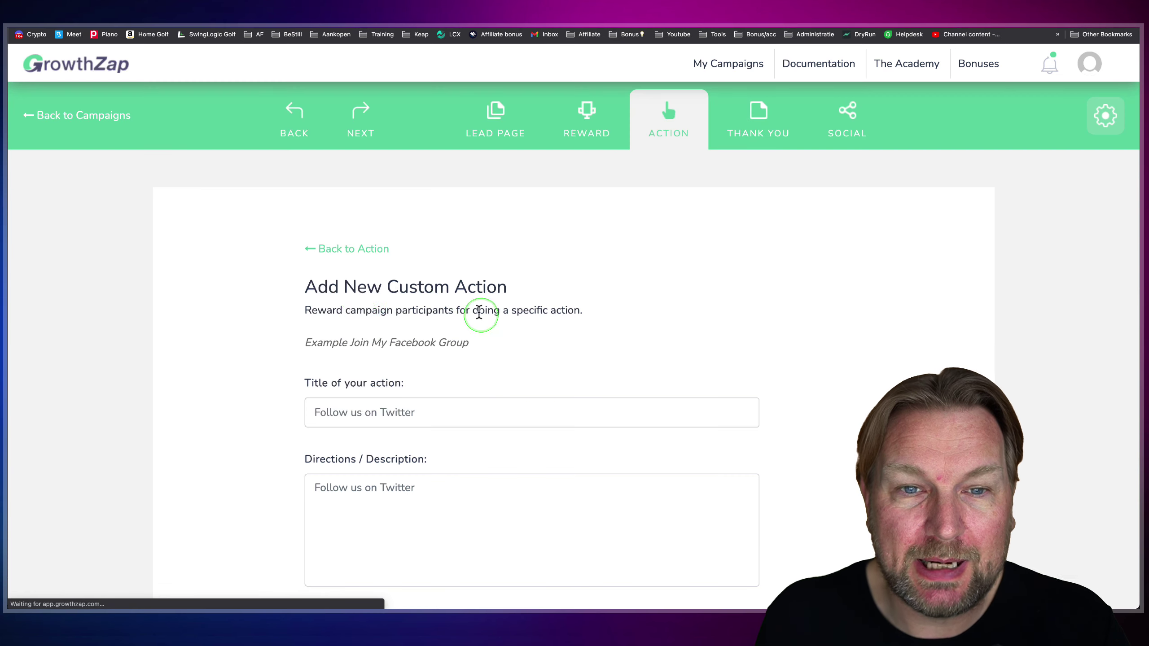
pyautogui.scroll(-3, 420, 390)
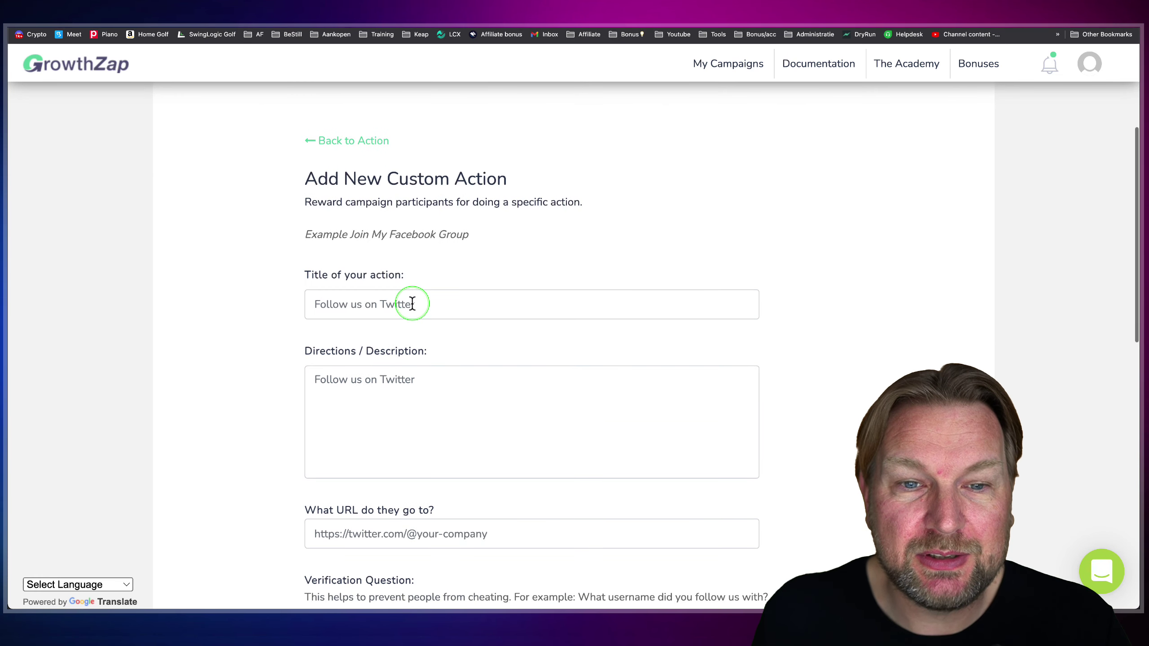
pyautogui.scroll(-1, 494, 363)
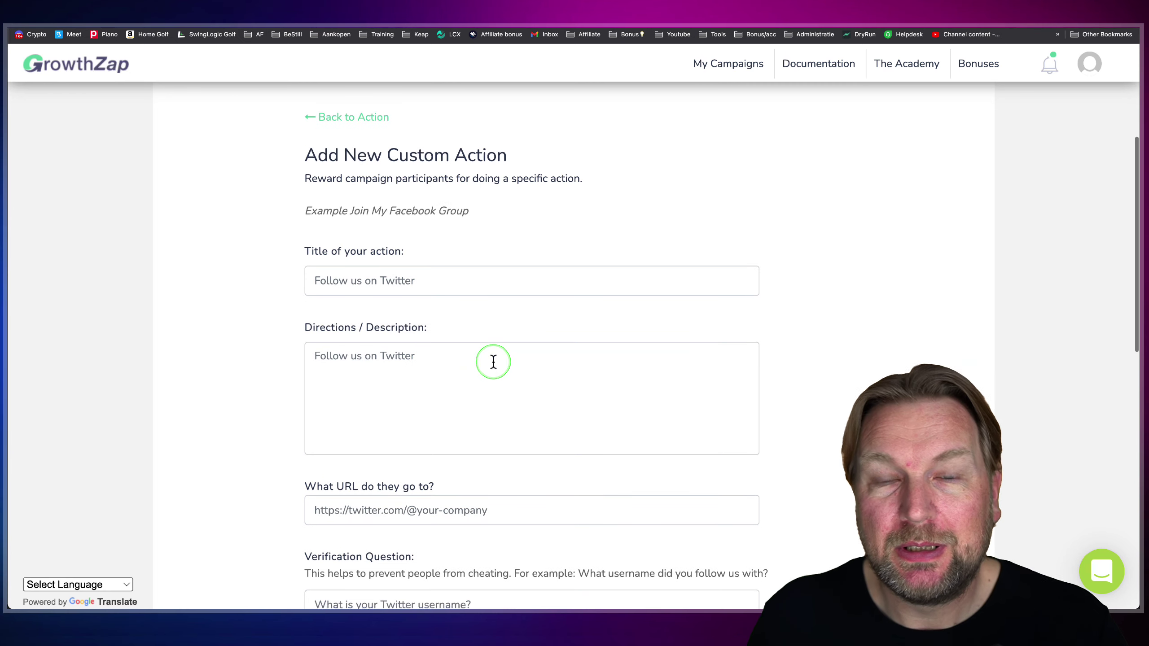
pyautogui.scroll(3, 528, 282)
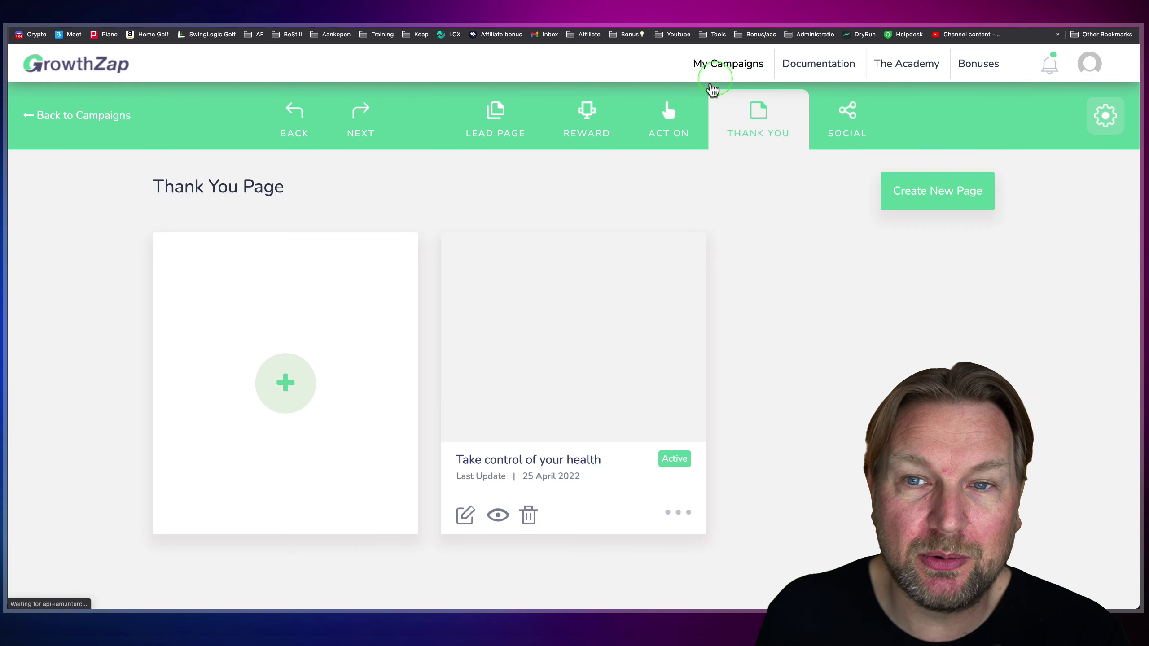
# - Preview the Take control of your health thank-you page from the THANK YOU tab
pyautogui.click(733, 132)
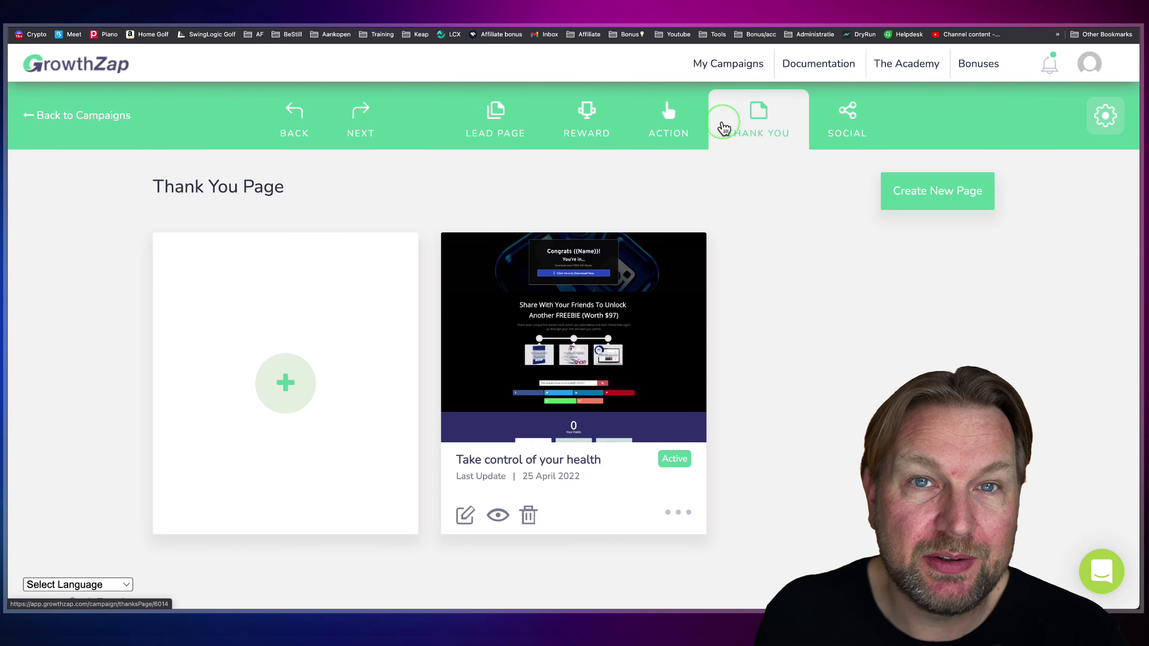
pyautogui.click(500, 516)
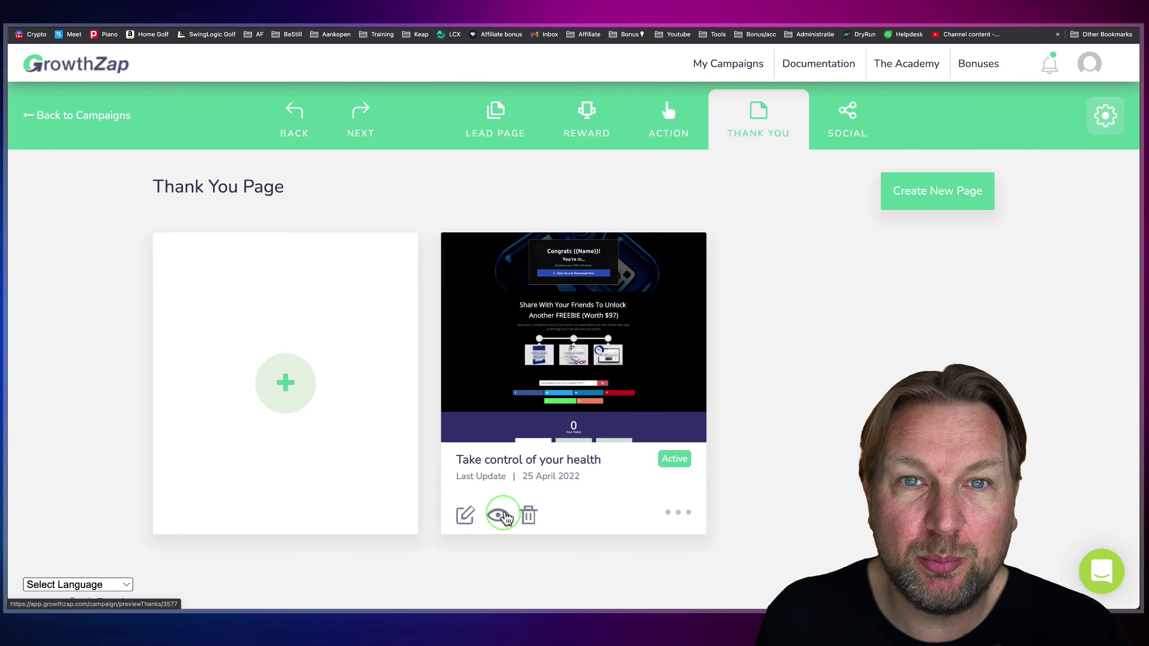
pyautogui.scroll(-12, 495, 237)
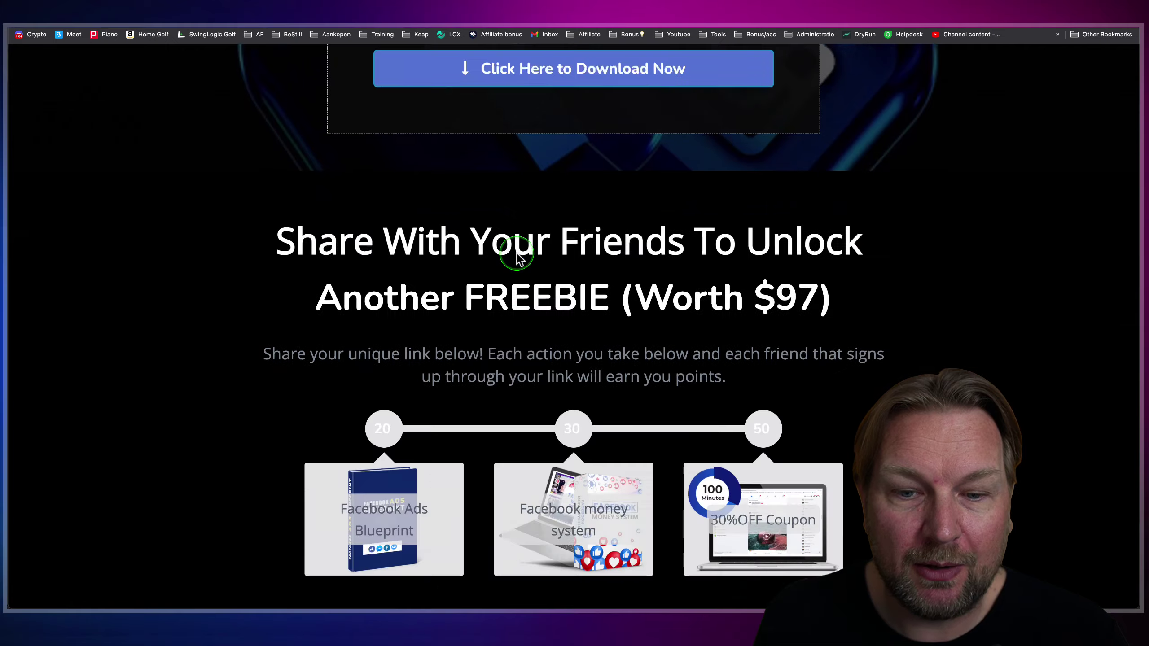
# - Review the thank-you preview, highlighting the share buttons and reward milestones
pyautogui.scroll(-3, 659, 423)
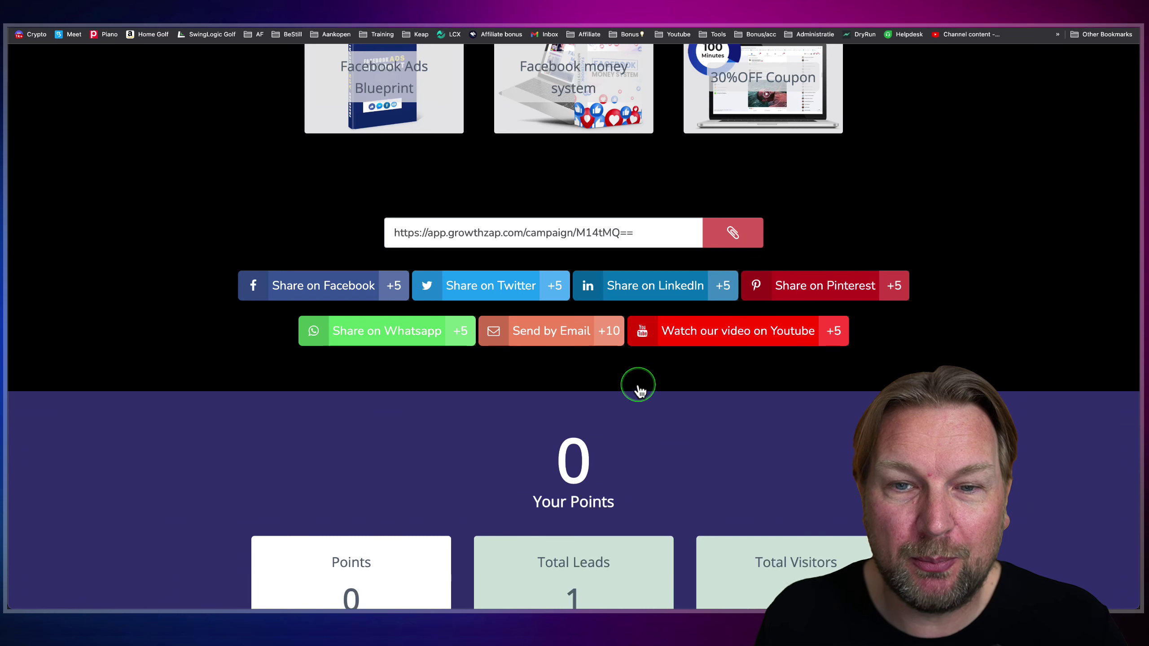
pyautogui.moveTo(235, 261)
pyautogui.mouseDown()
pyautogui.moveTo(359, 303)
pyautogui.moveTo(697, 367)
pyautogui.moveTo(894, 369)
pyautogui.mouseUp()
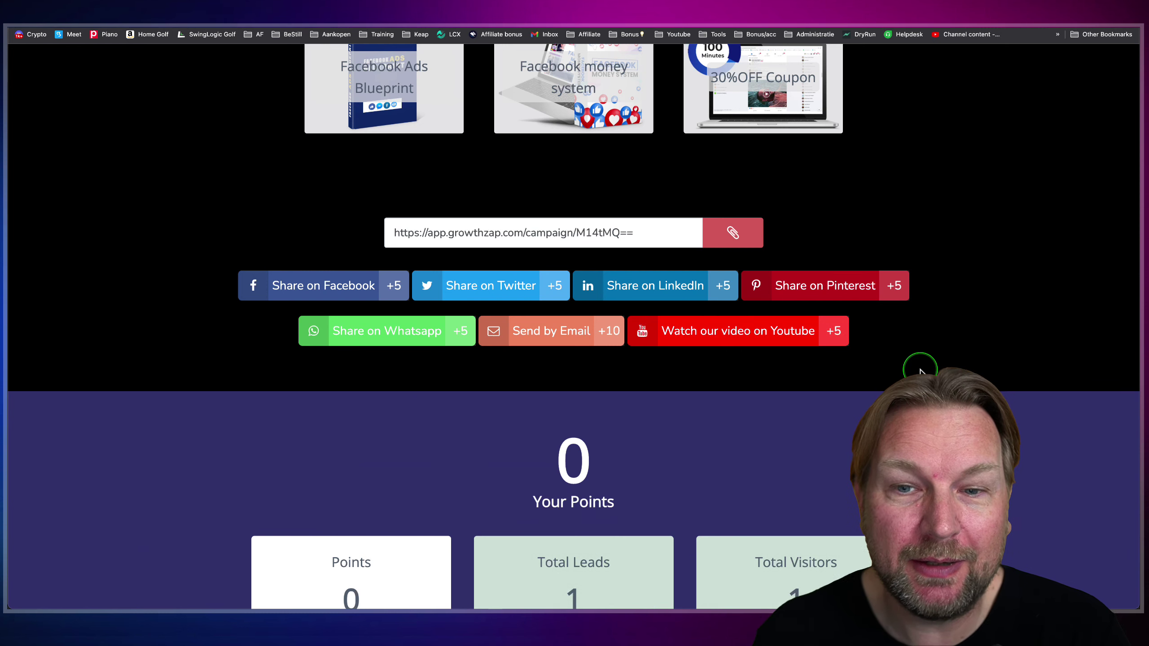
pyautogui.scroll(-5, 629, 375)
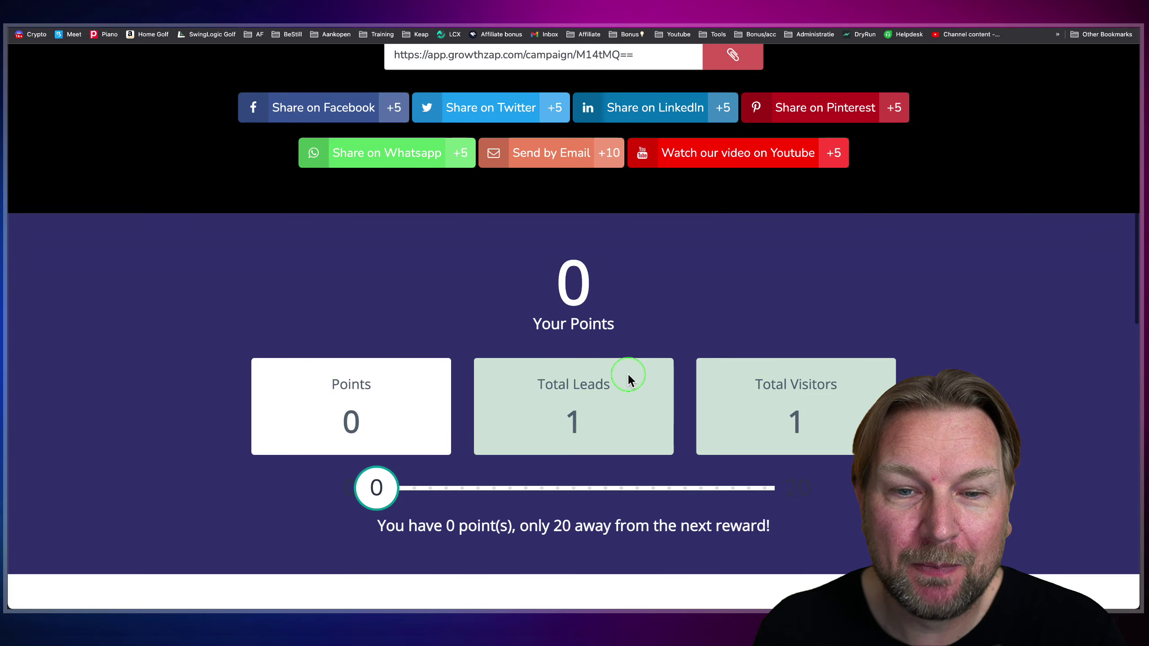
pyautogui.scroll(-2, 631, 386)
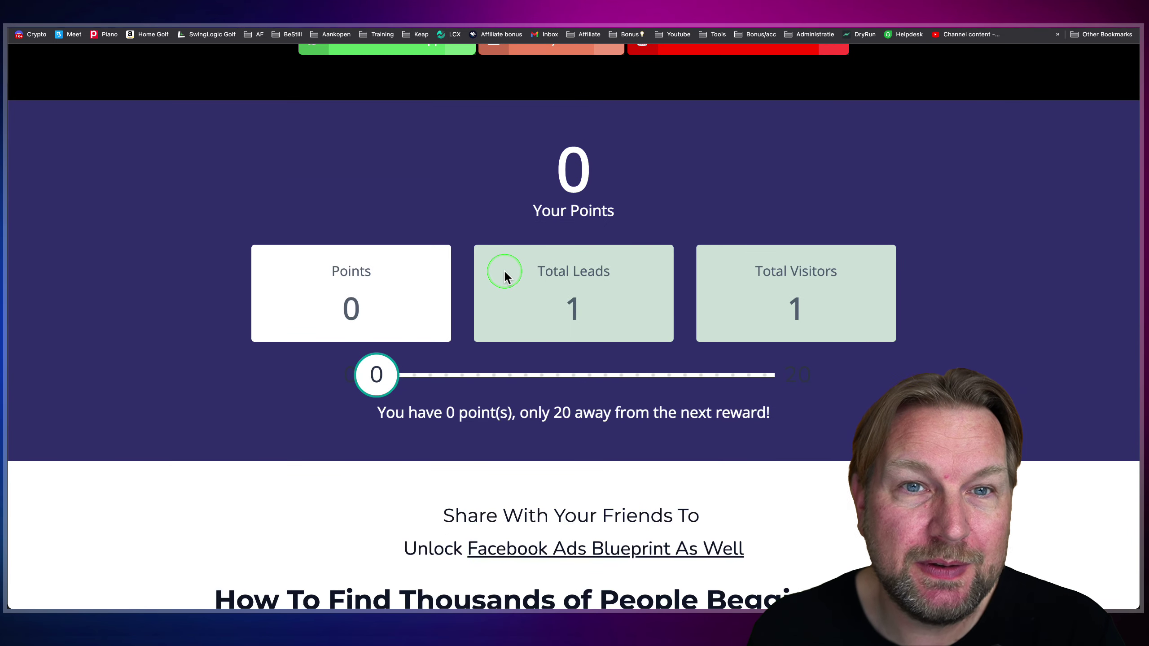
pyautogui.scroll(-2, 584, 332)
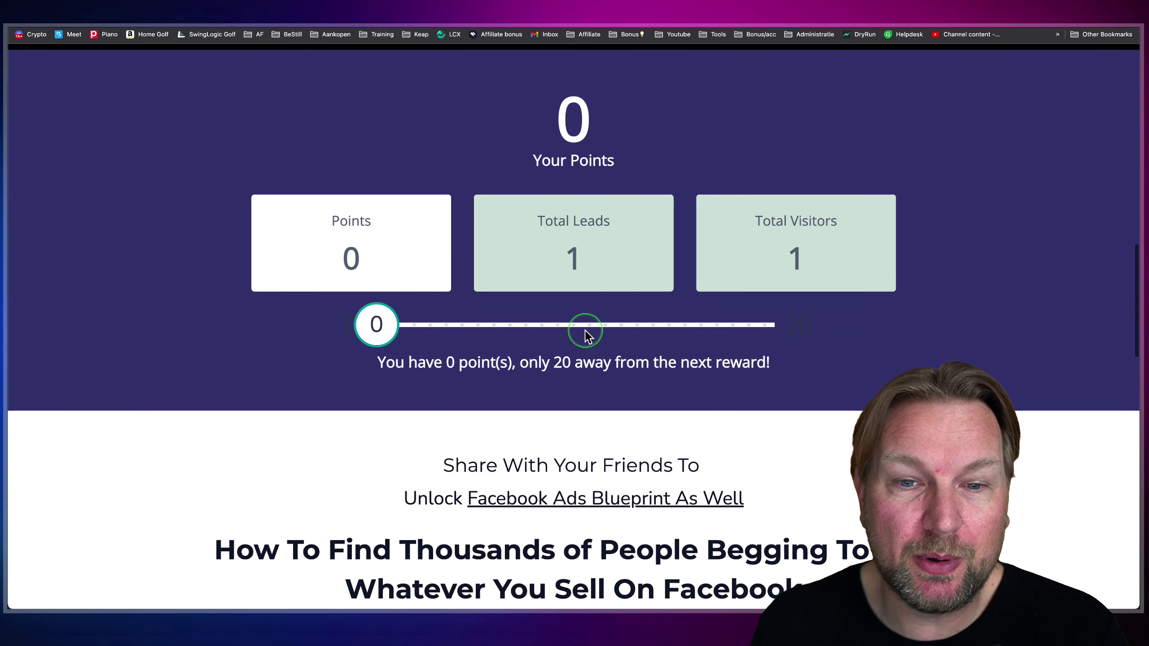
pyautogui.scroll(15, 580, 130)
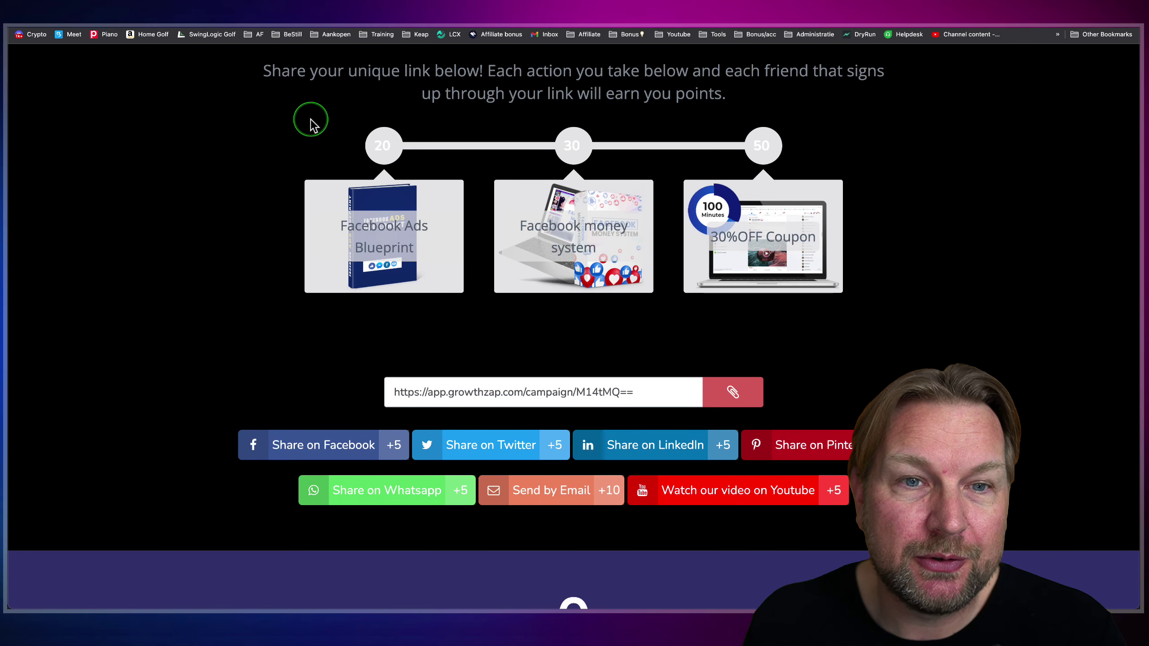
pyautogui.moveTo(318, 142)
pyautogui.mouseDown()
pyautogui.moveTo(867, 311)
pyautogui.moveTo(847, 303)
pyautogui.mouseUp()
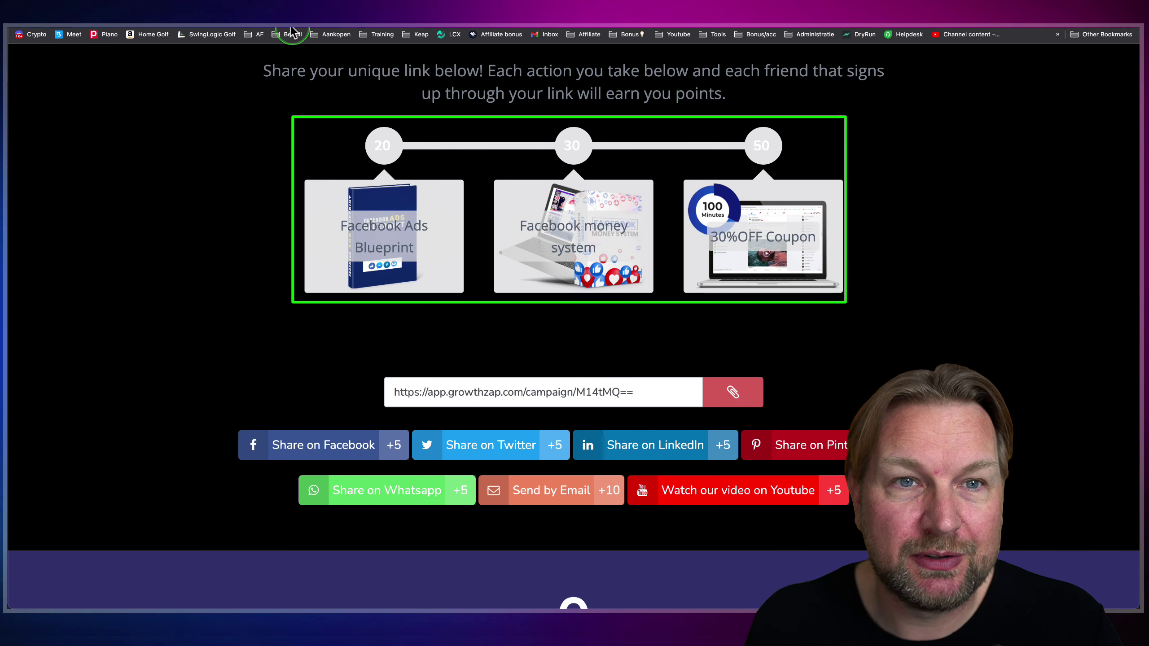
# - Return from the preview and go to the SOCIAL tab's Social Share Setting page
pyautogui.click(311, 127)
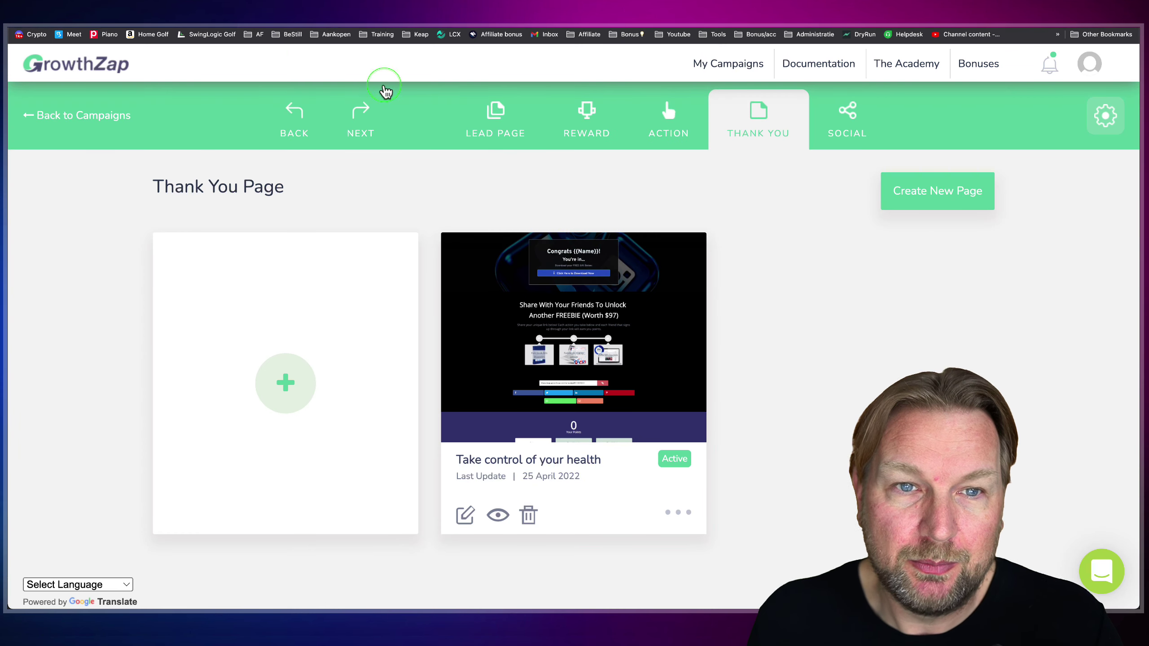
pyautogui.moveTo(440, 81); pyautogui.dragTo(819, 166)
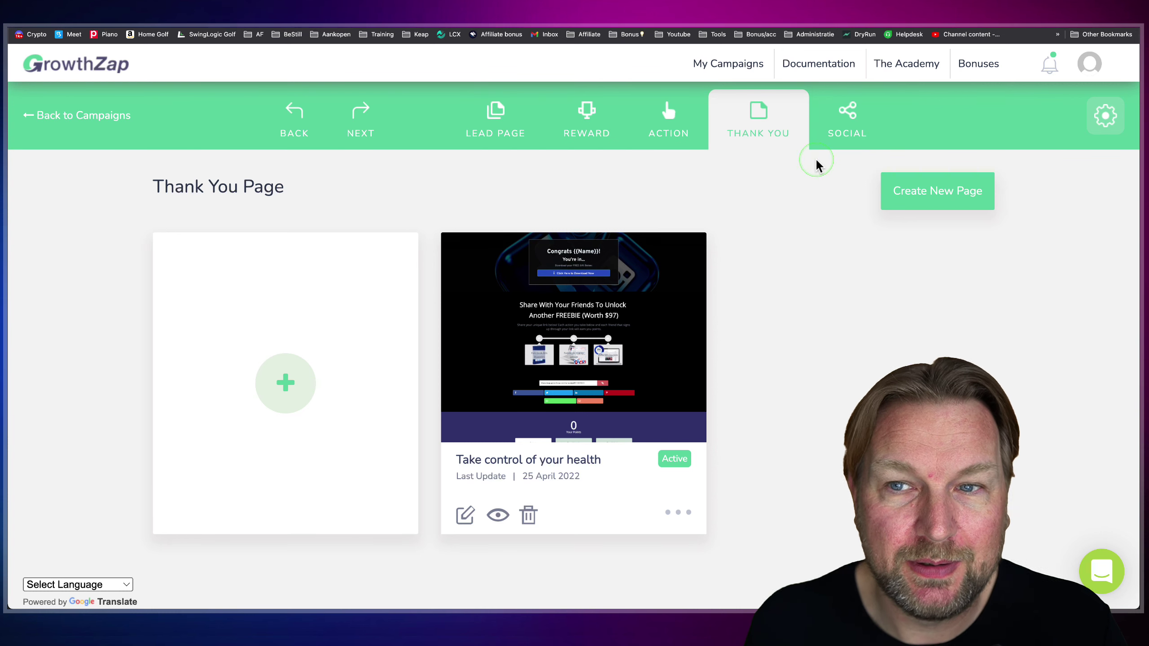
pyautogui.click(832, 123)
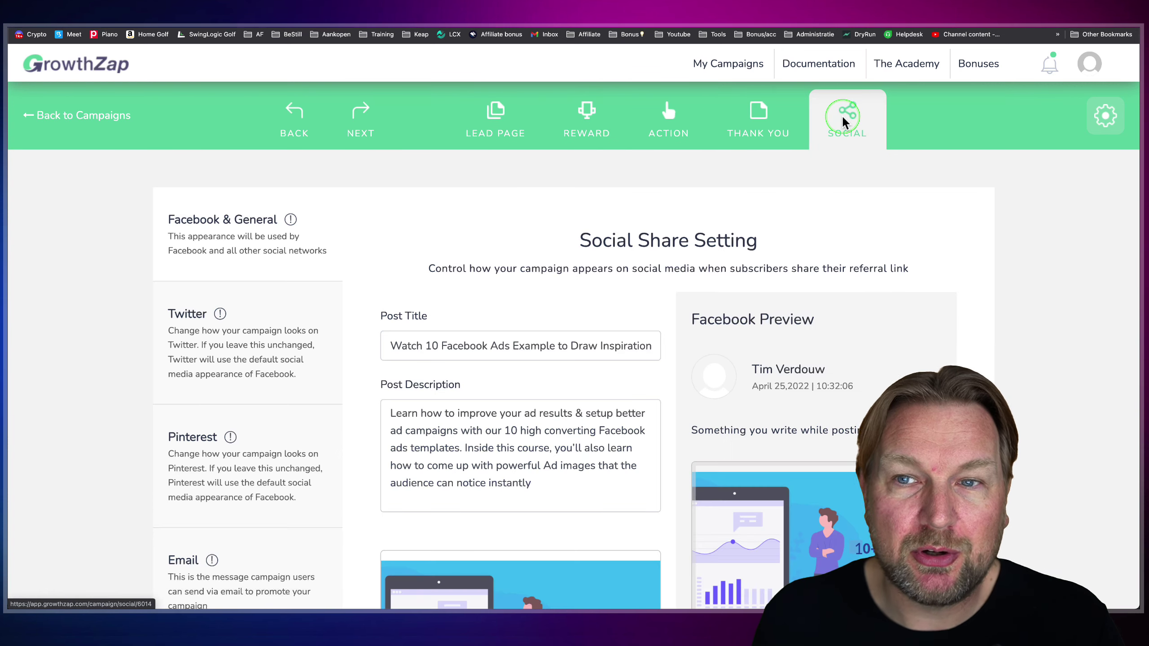
# - Replace the Facebook share post image with the Master Facebook Ads graphic
pyautogui.click(611, 282)
pyautogui.scroll(-5, 611, 282)
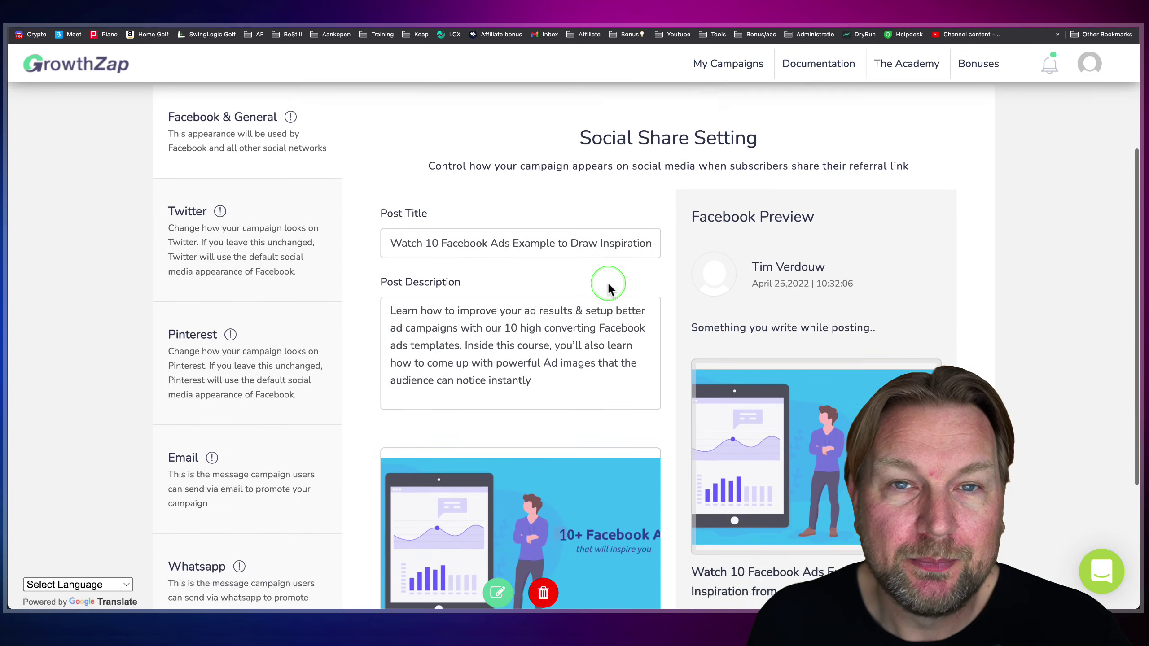
pyautogui.scroll(-2, 610, 282)
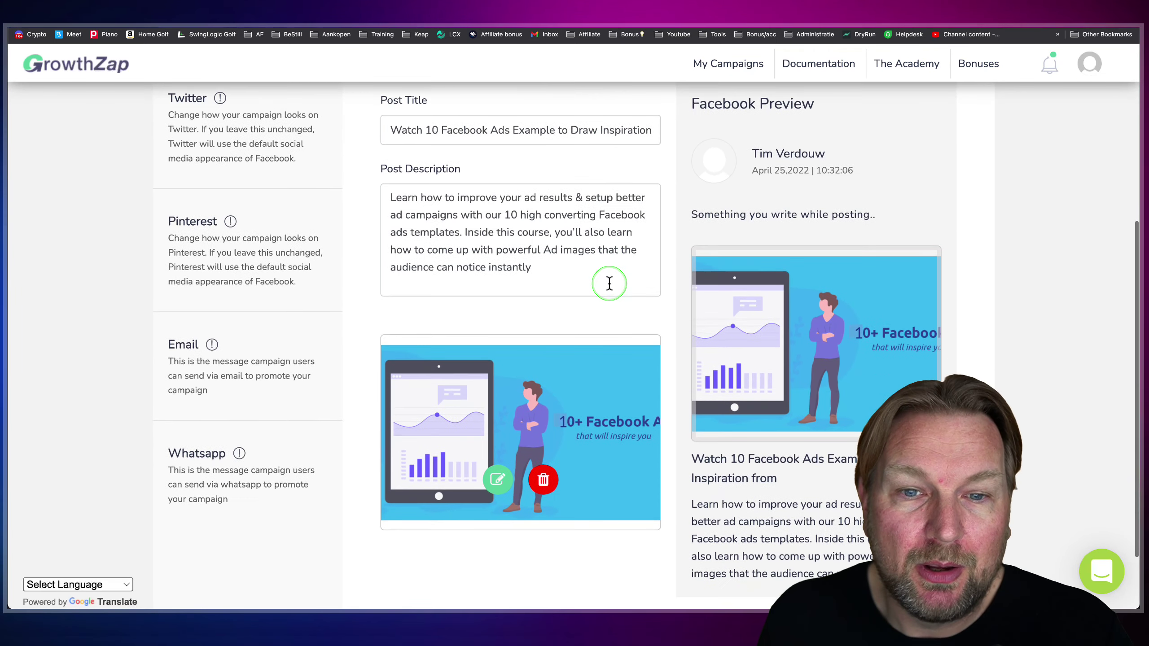
pyautogui.scroll(2, 611, 278)
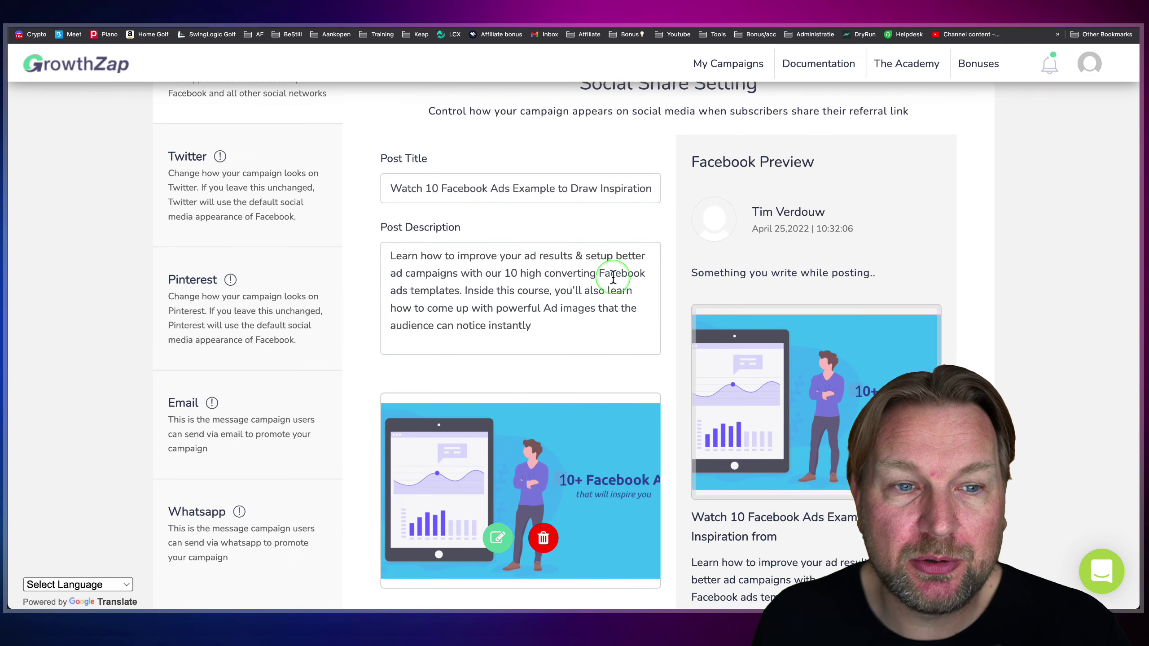
pyautogui.scroll(3, 611, 276)
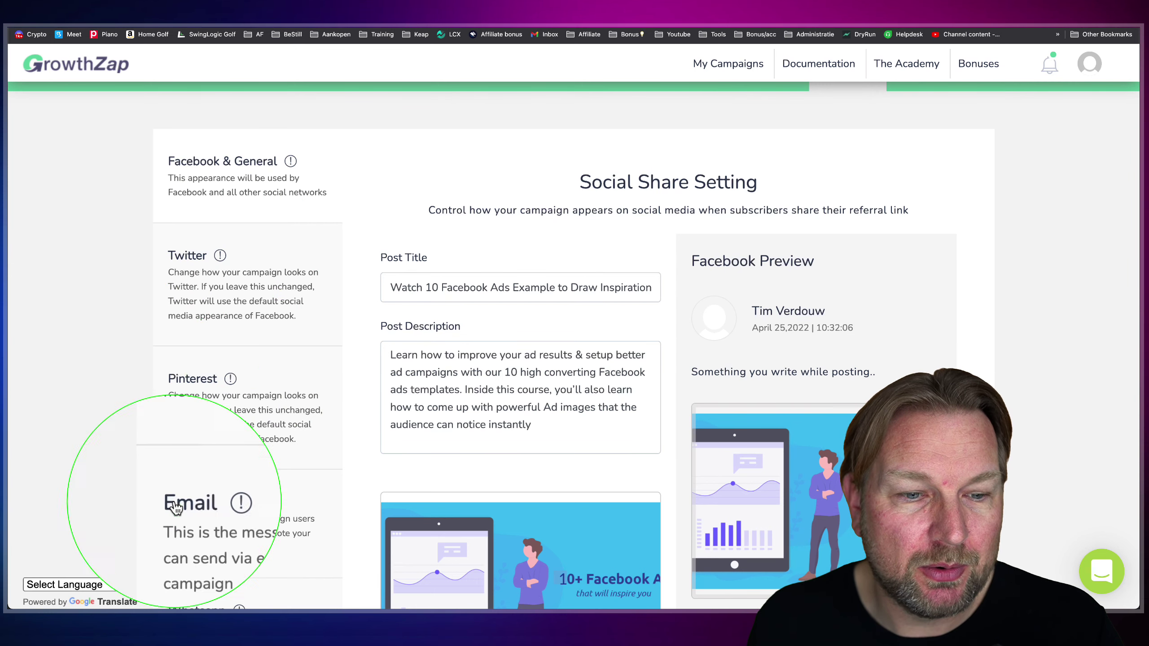
pyautogui.scroll(-3, 390, 448)
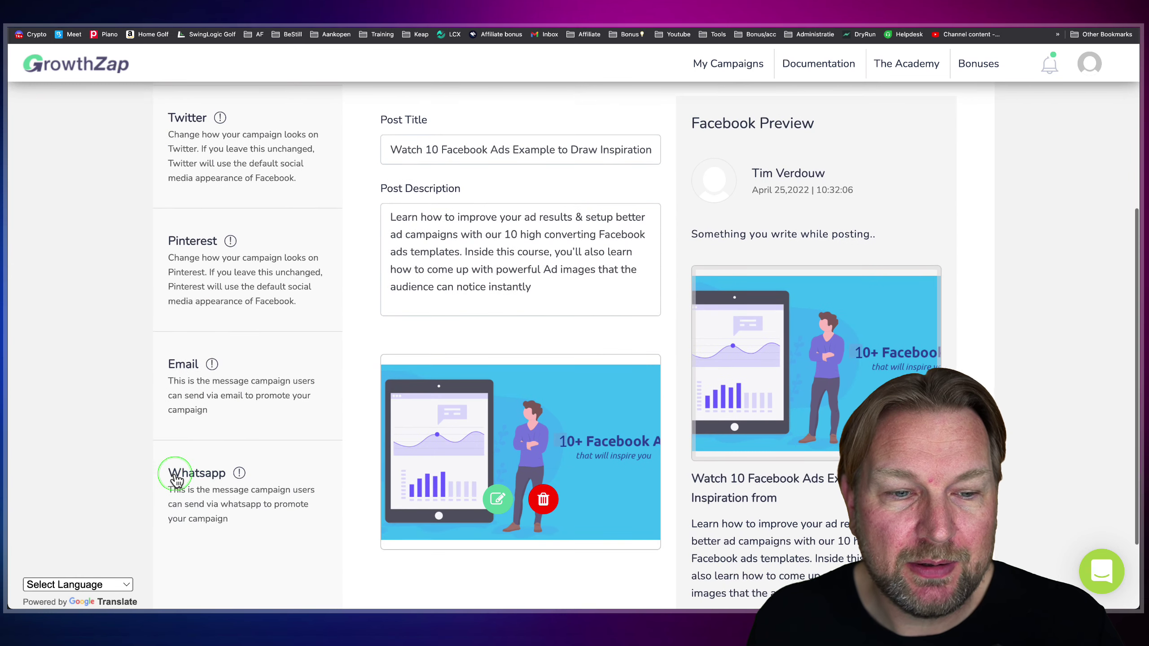
pyautogui.scroll(1, 540, 393)
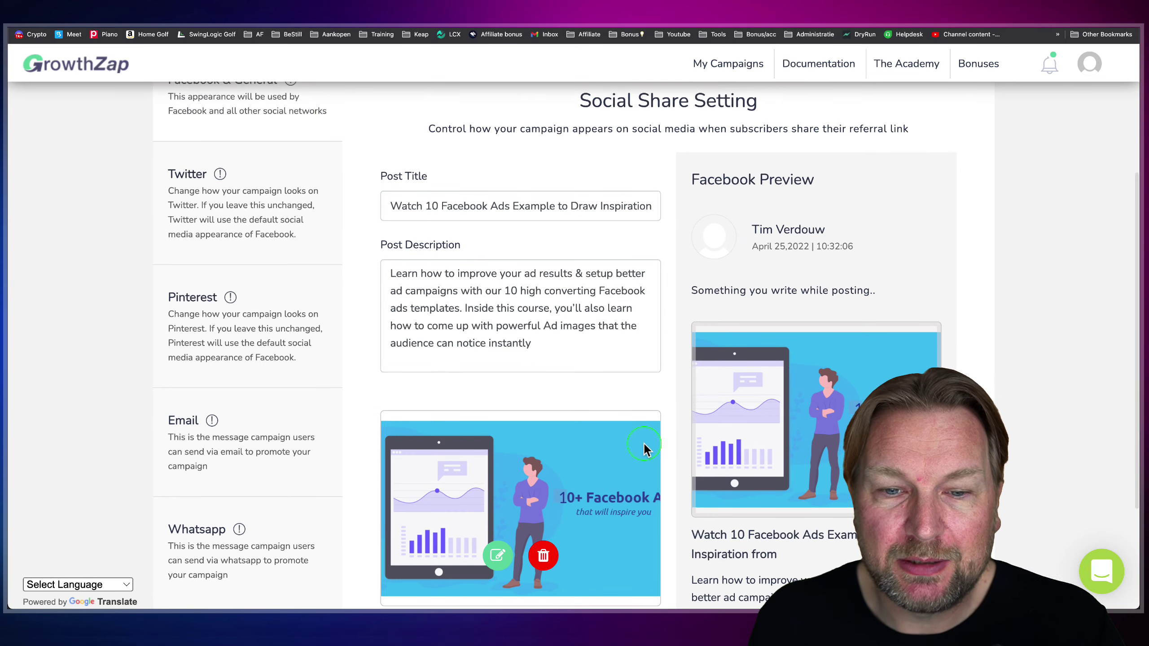
pyautogui.scroll(-1, 572, 484)
pyautogui.click(496, 516)
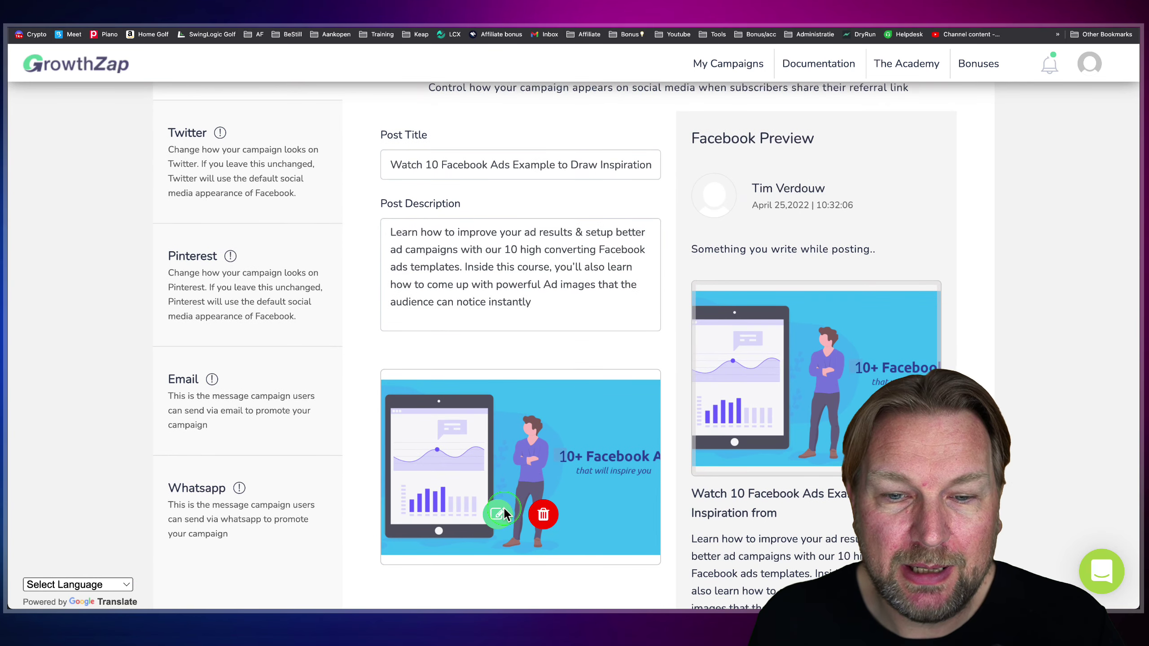
pyautogui.click(720, 294)
pyautogui.click(685, 547)
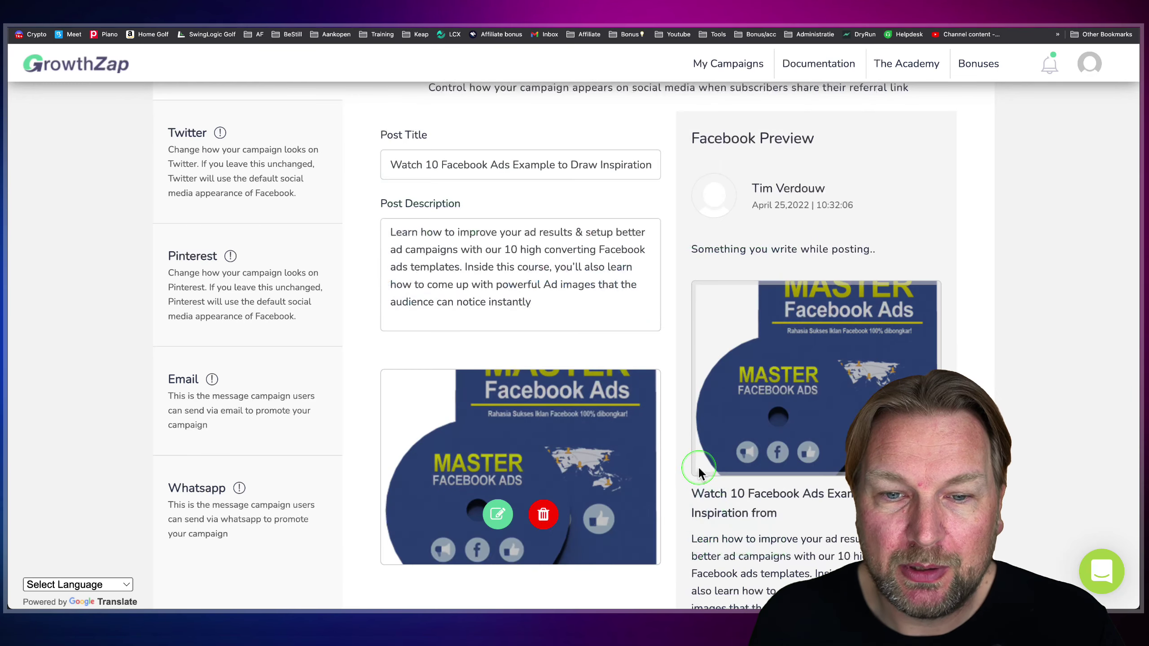
# - Select the share post's title and its 'Learn how to improve your ad results' description
pyautogui.scroll(-2, 699, 474)
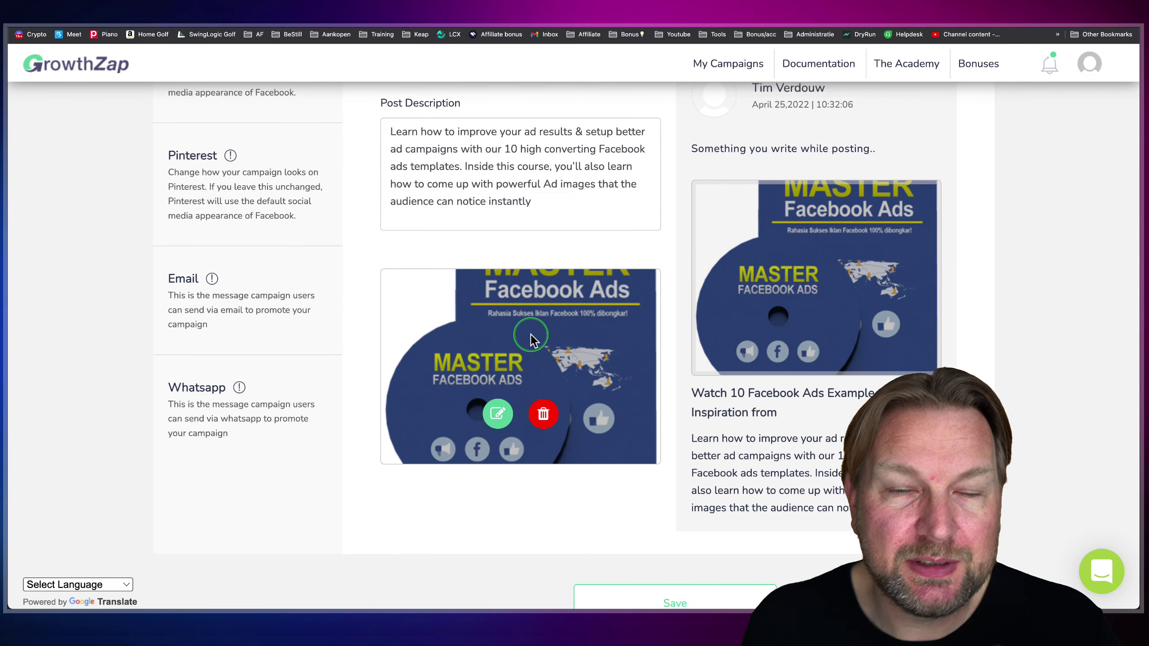
pyautogui.scroll(-1, 532, 340)
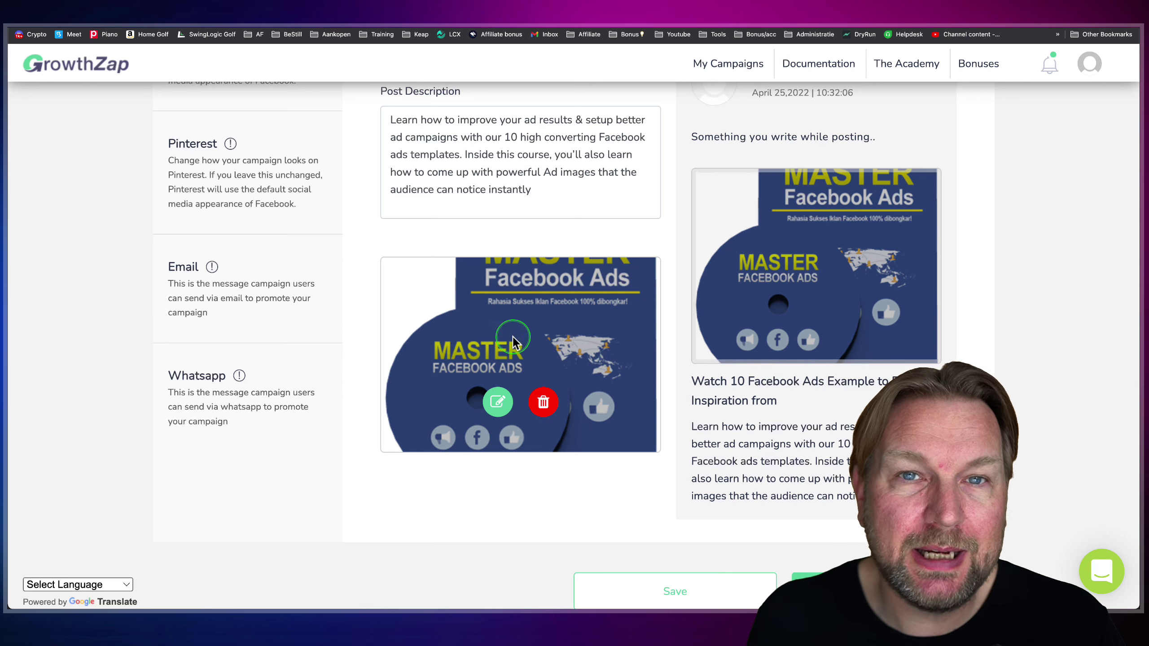
pyautogui.scroll(4, 514, 340)
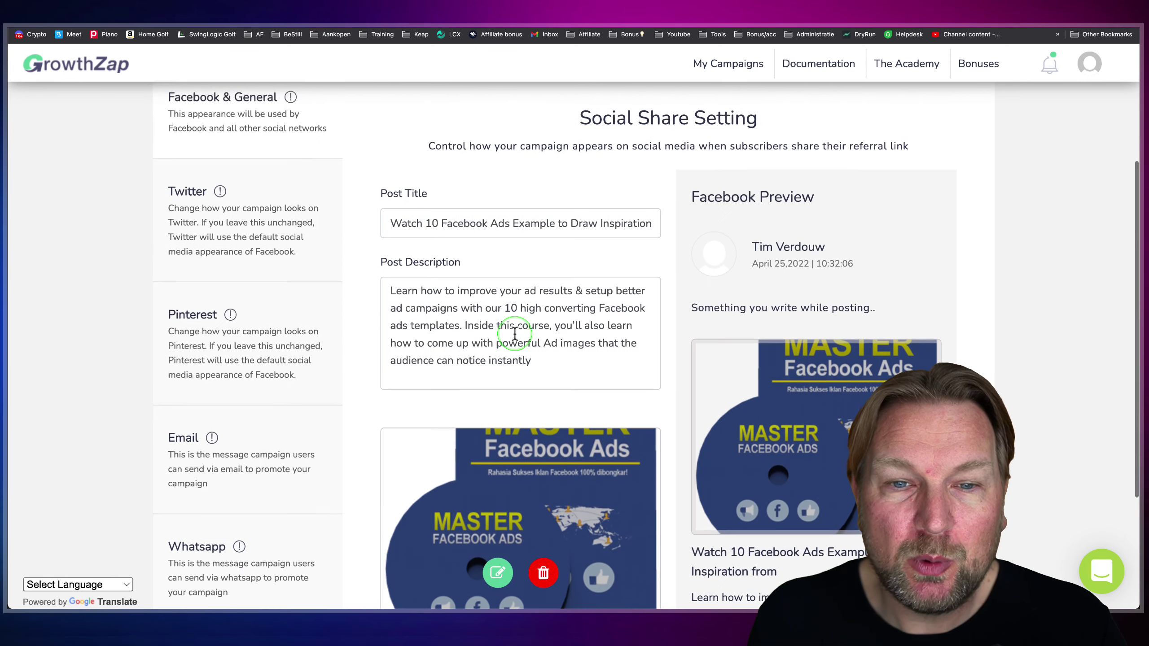
pyautogui.scroll(1, 515, 333)
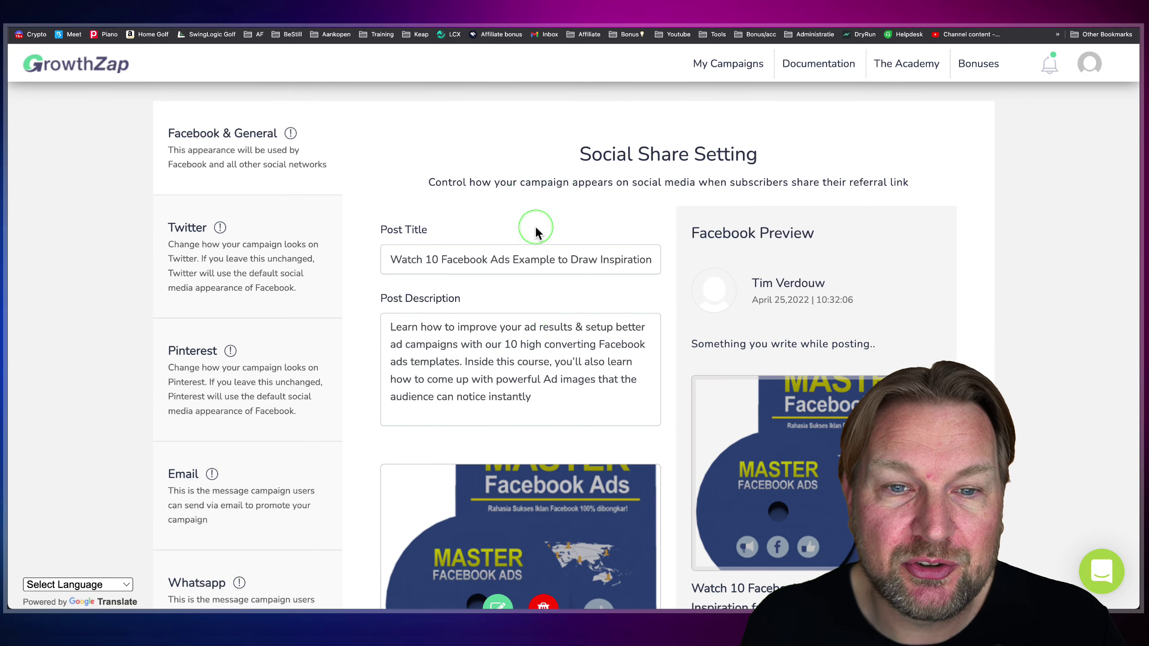
pyautogui.moveTo(383, 249); pyautogui.dragTo(639, 254)
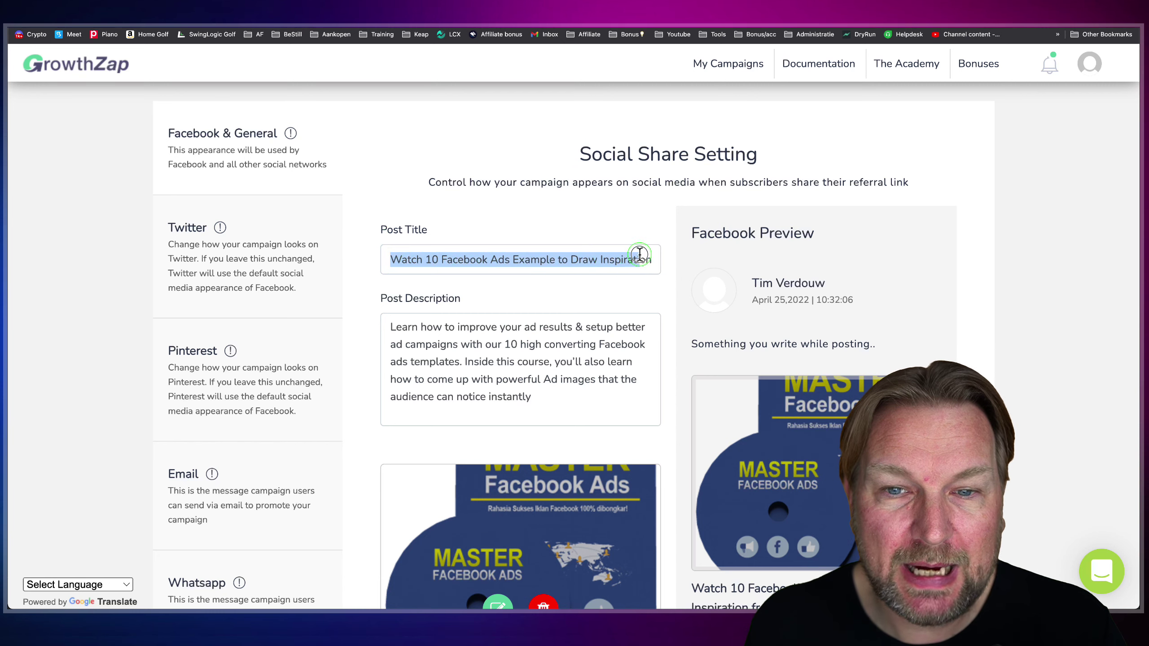
pyautogui.moveTo(402, 325); pyautogui.dragTo(632, 428)
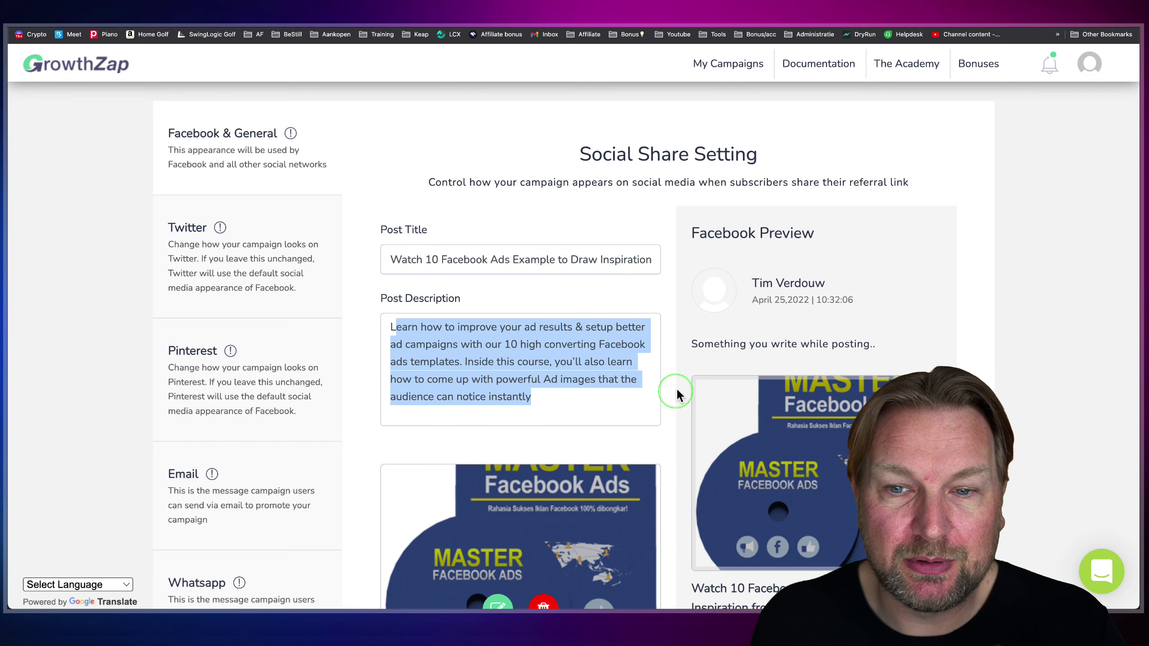
pyautogui.scroll(-4, 677, 392)
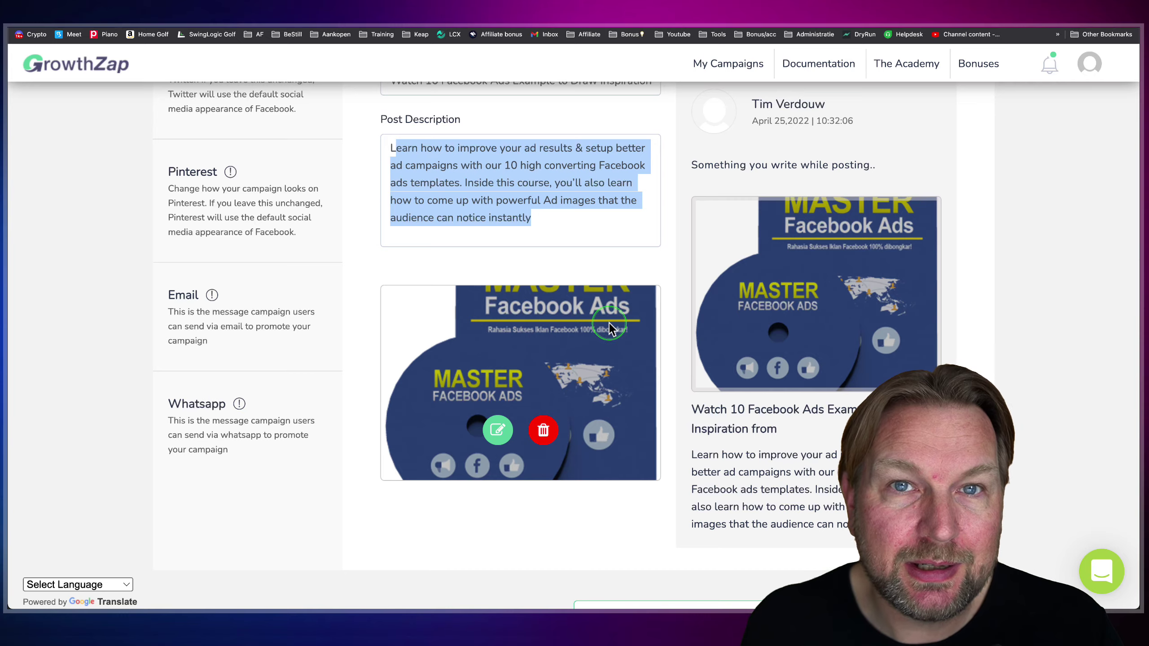
pyautogui.scroll(4, 608, 327)
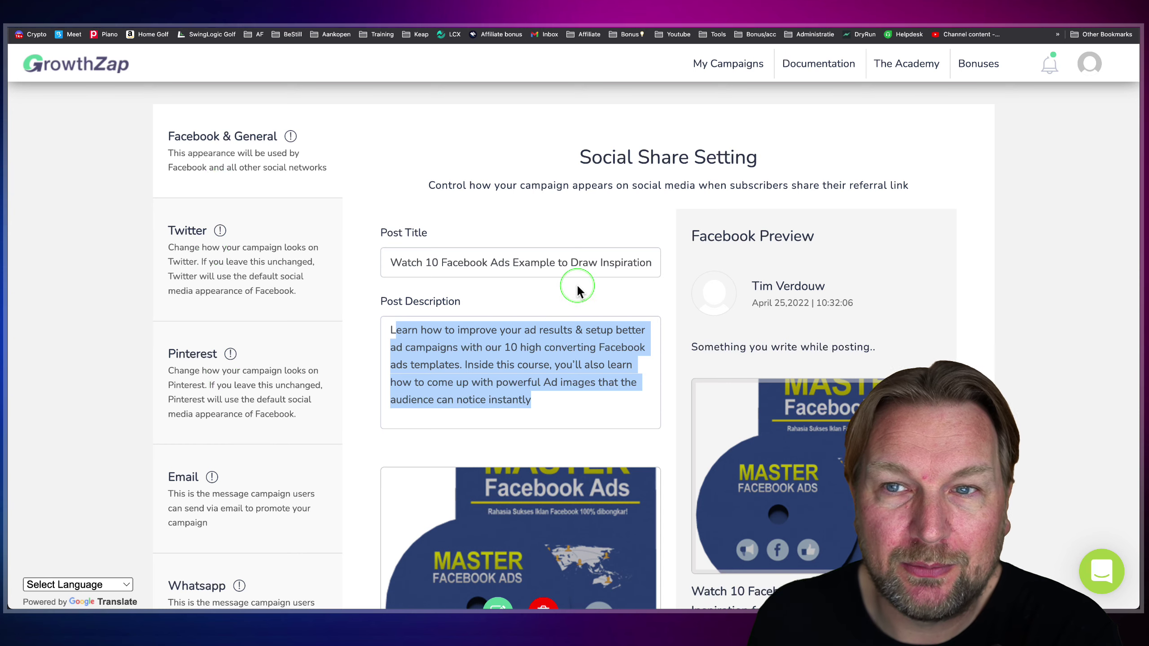
pyautogui.scroll(2, 576, 290)
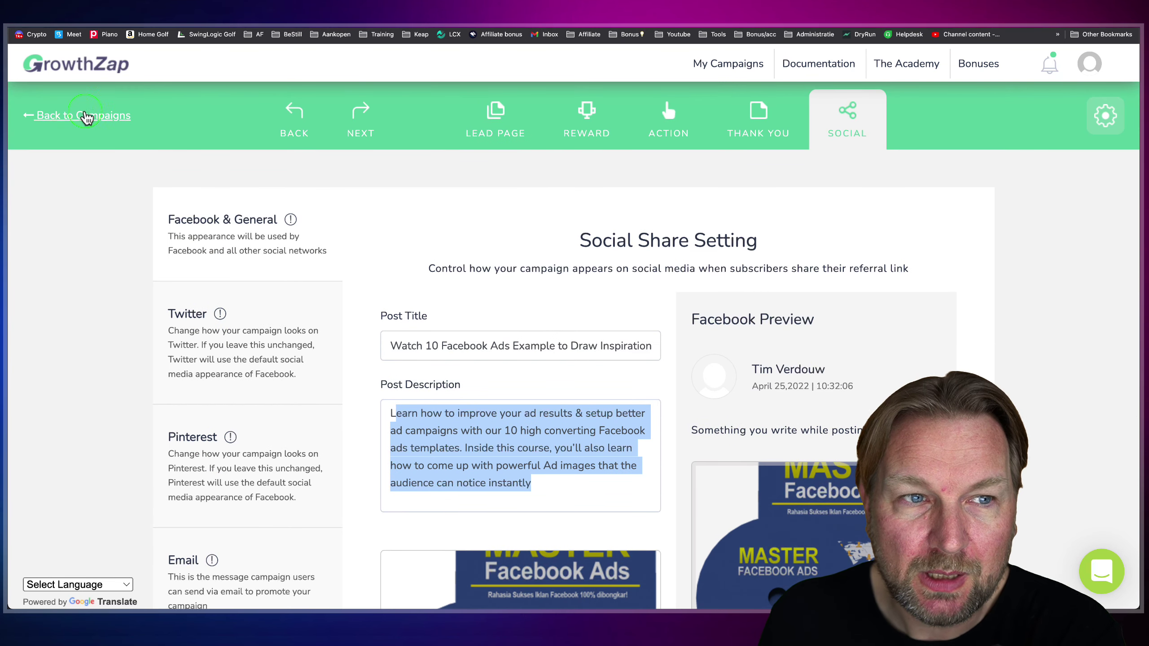
# - Return to My Campaigns and open the Take control of your health campaign's Reports
pyautogui.click(36, 118)
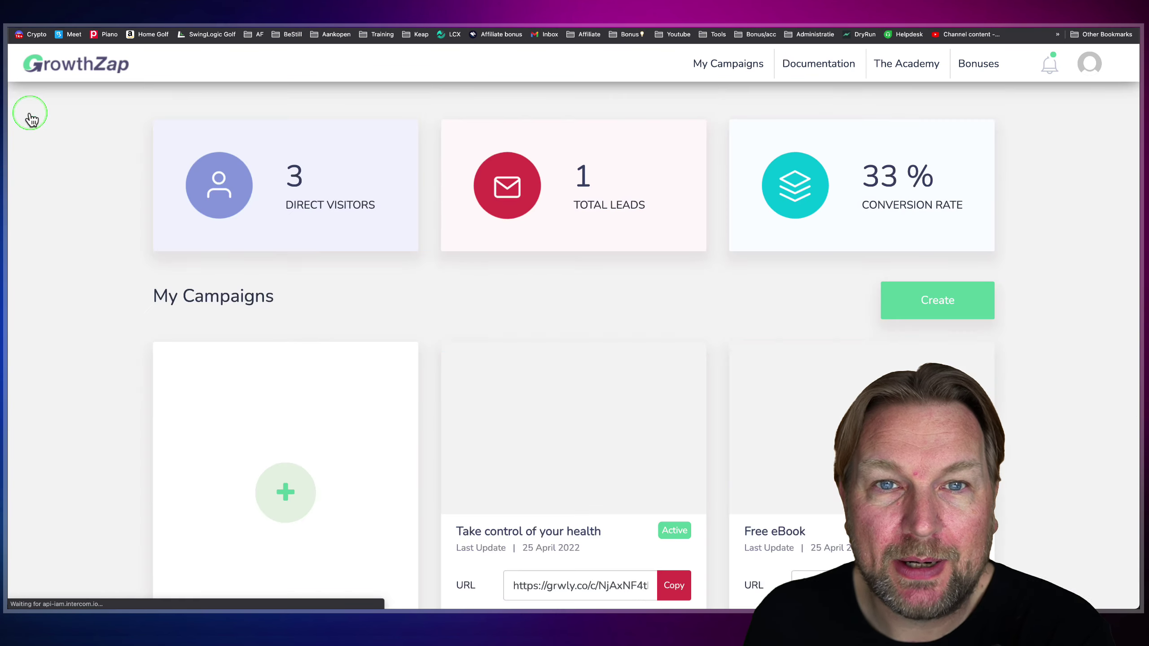
pyautogui.scroll(-1, 617, 278)
pyautogui.scroll(-5, 617, 279)
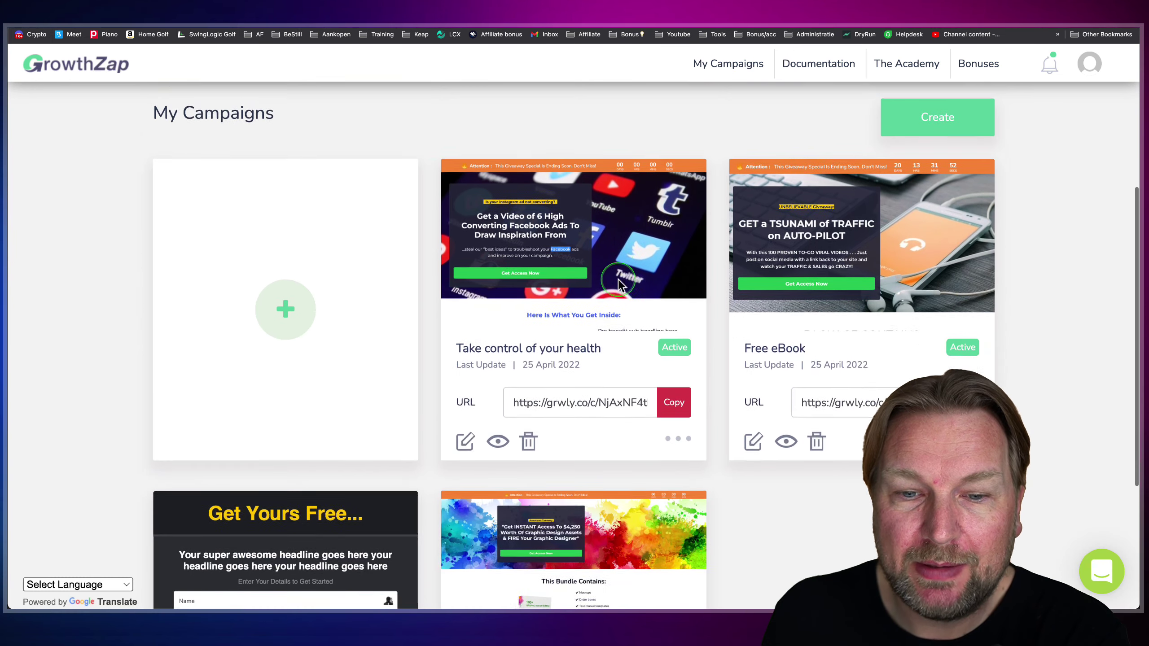
pyautogui.click(679, 422)
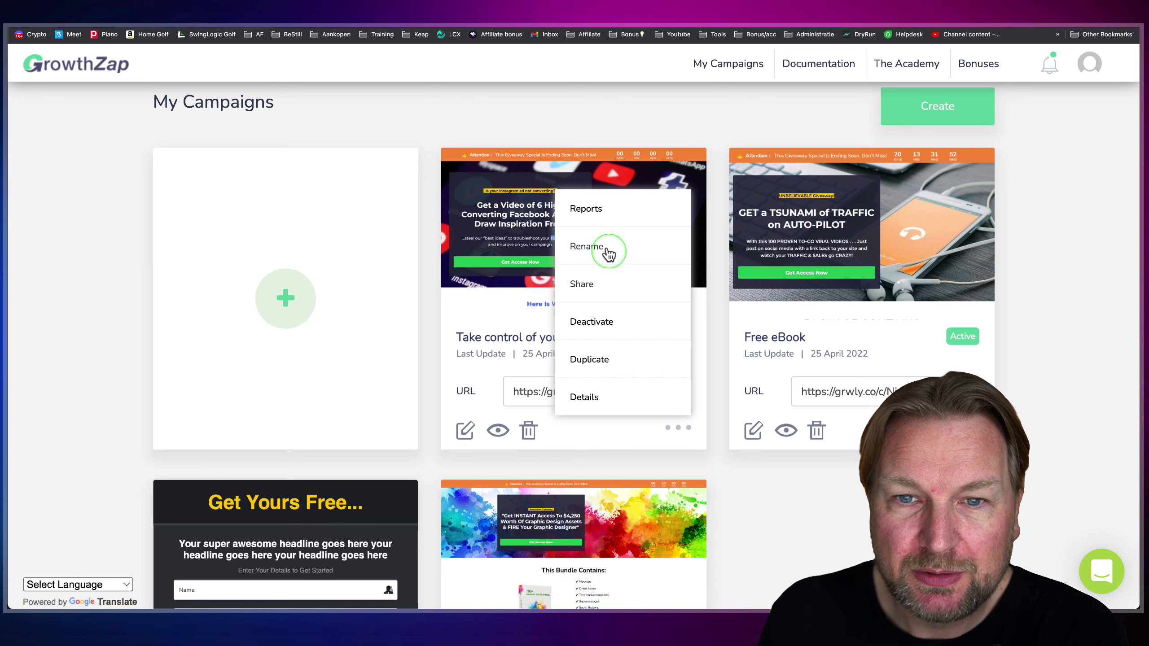
pyautogui.click(591, 211)
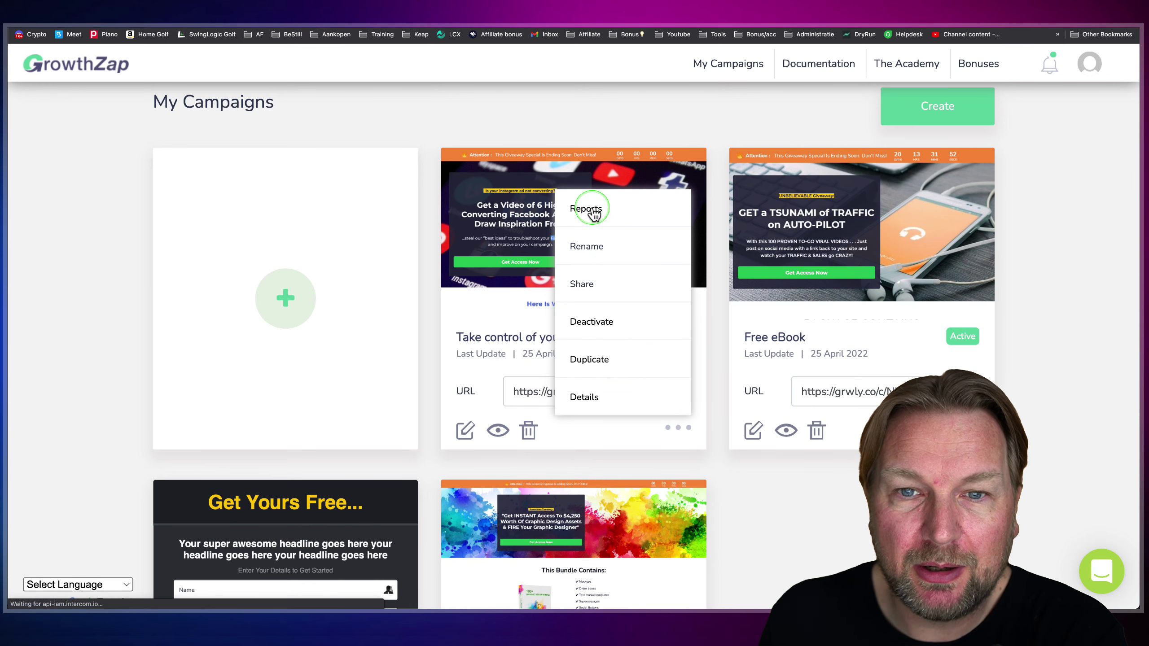
# - Review the health campaign's report statistics, then return to the My Campaigns list
pyautogui.scroll(-3, 528, 281)
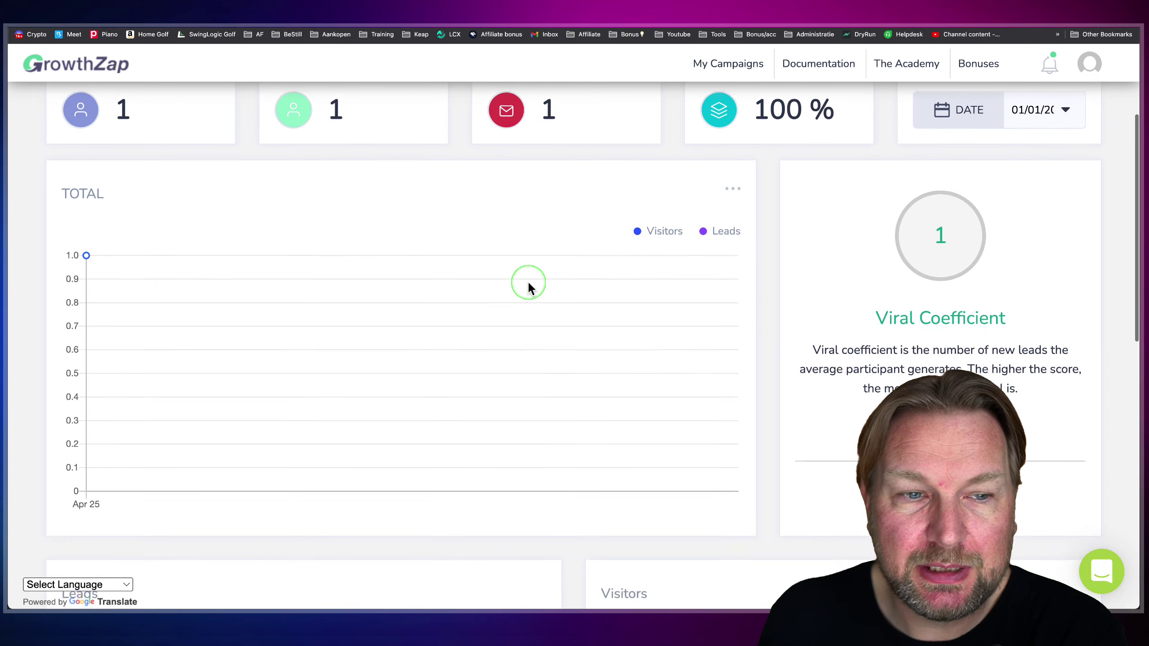
pyautogui.scroll(-2, 528, 281)
pyautogui.scroll(4, 527, 281)
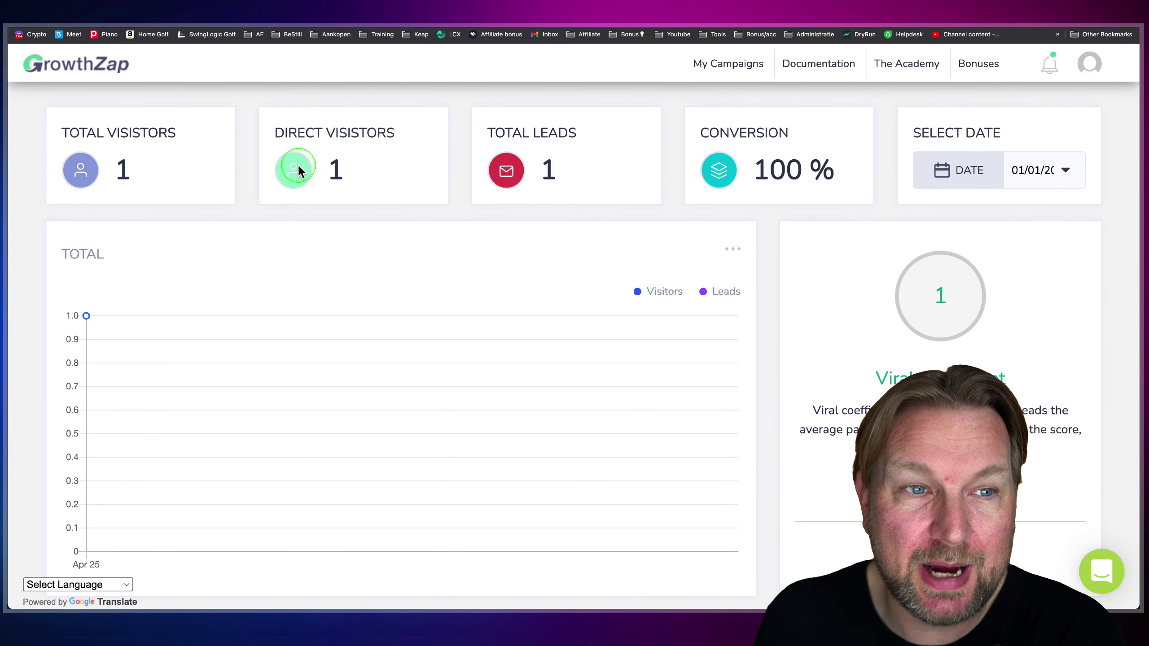
pyautogui.scroll(-10, 758, 196)
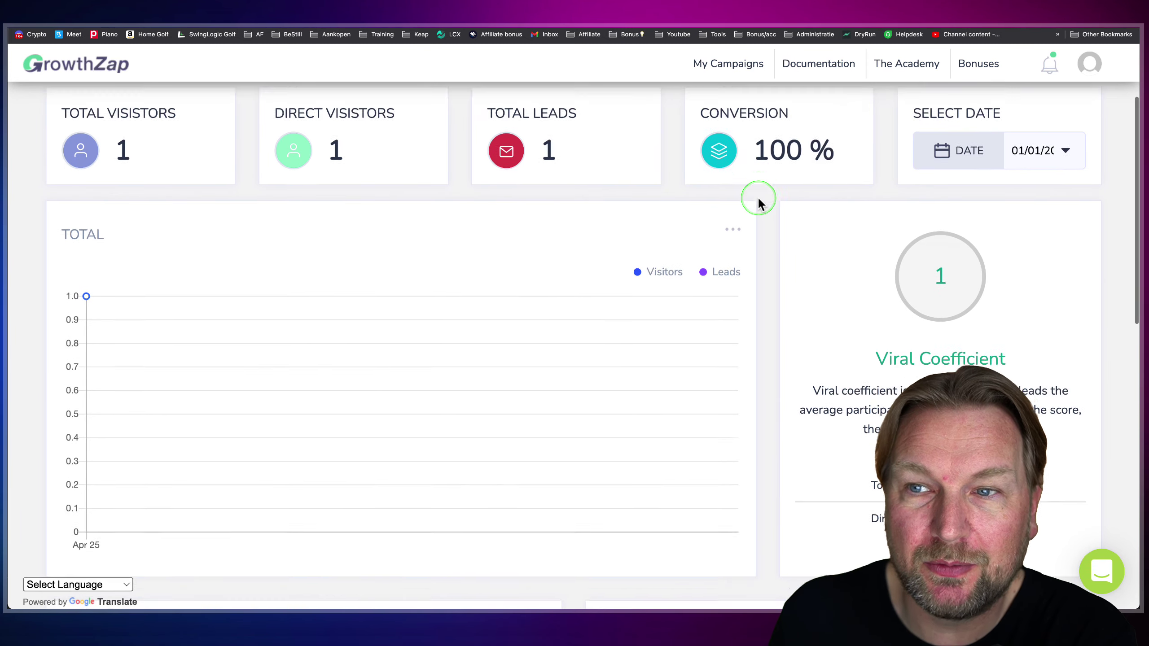
pyautogui.scroll(-5, 724, 247)
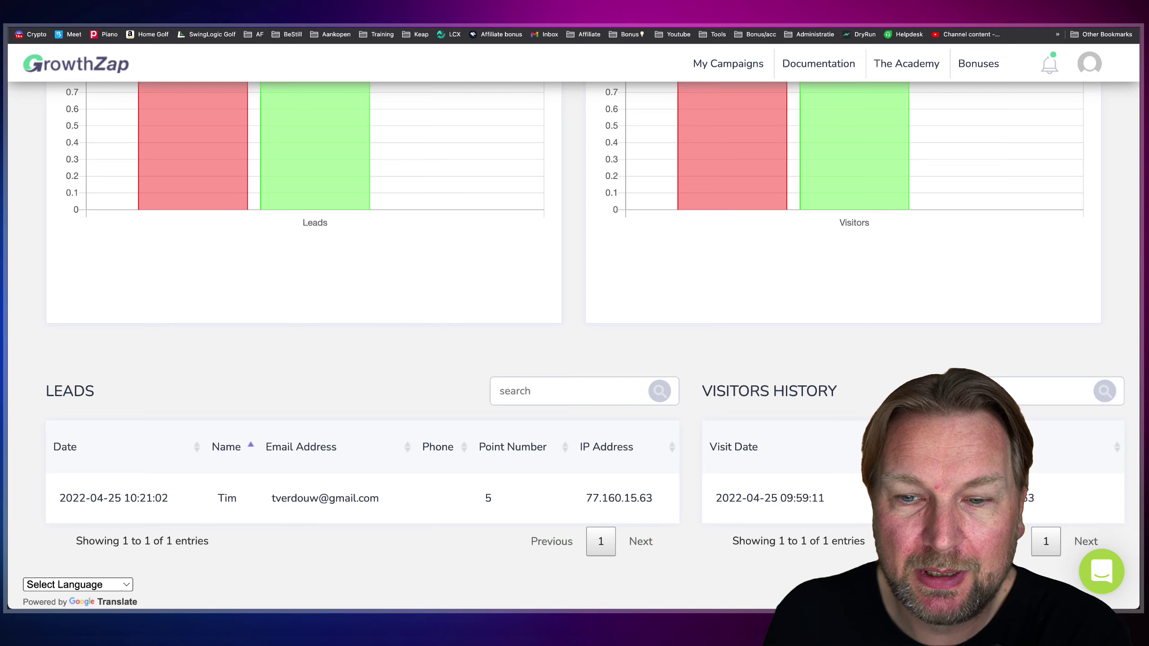
pyautogui.scroll(15, 495, 445)
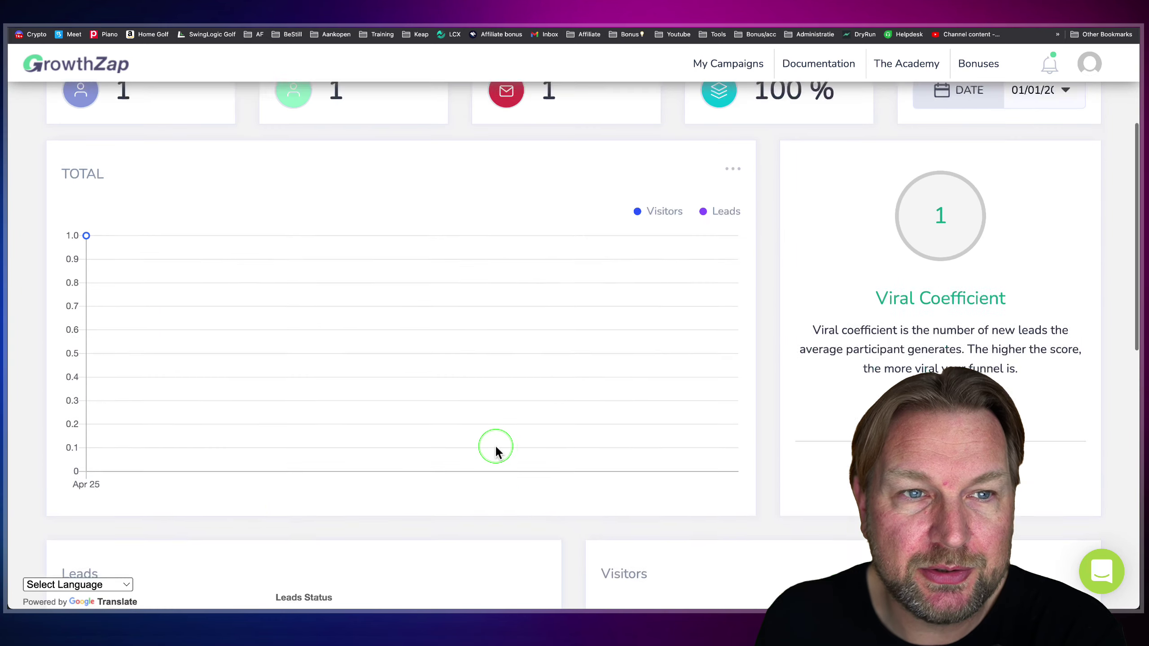
pyautogui.hscroll(-5, 413, 362)
pyautogui.scroll(-4, 610, 317)
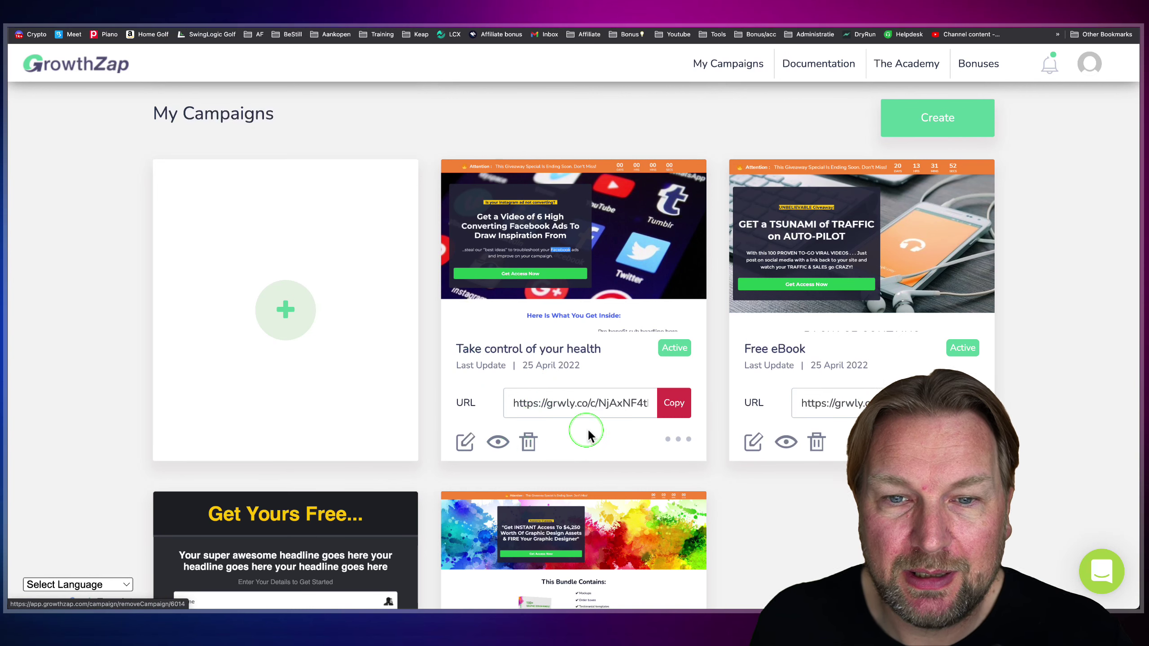
pyautogui.click(675, 439)
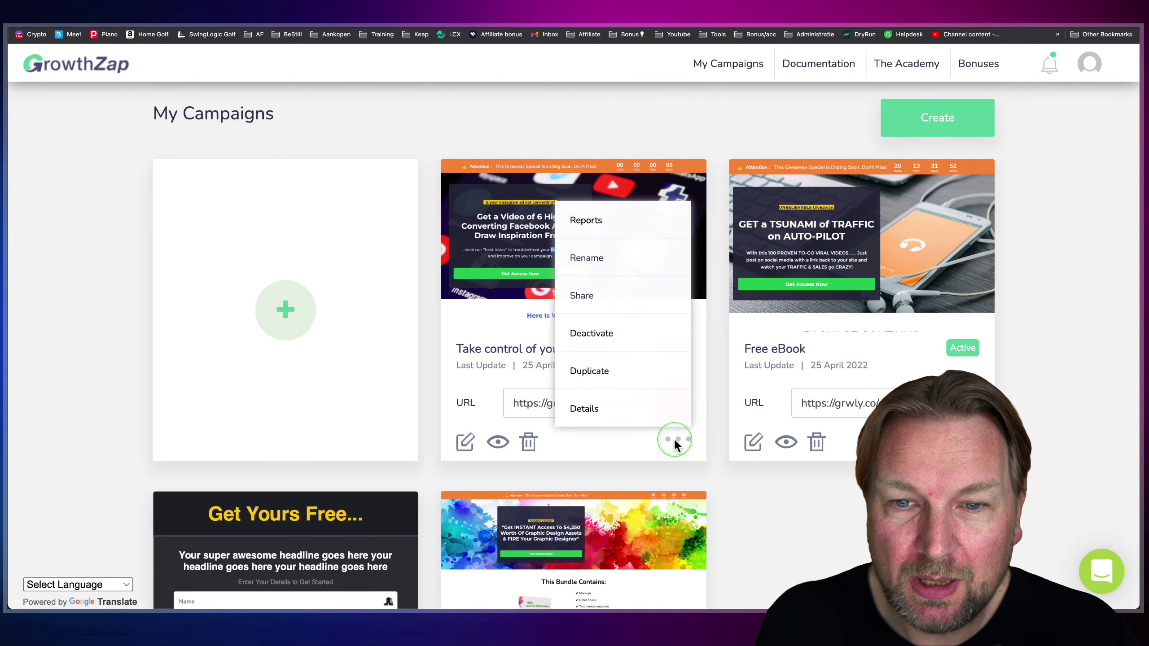
pyautogui.click(583, 295)
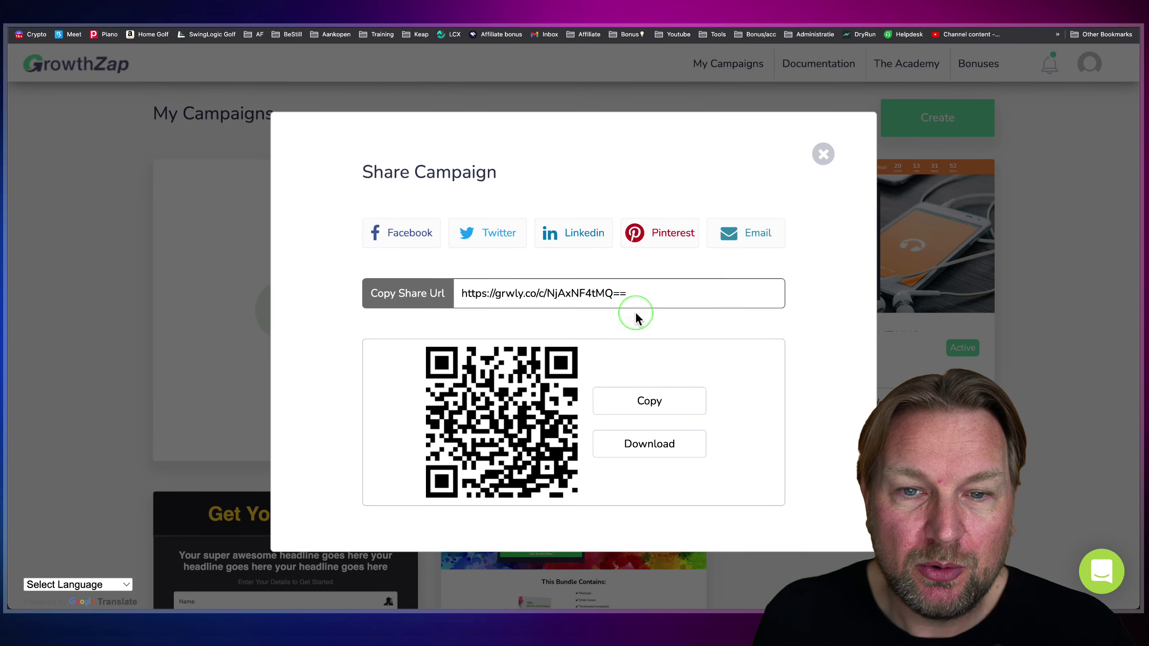
pyautogui.click(526, 294)
pyautogui.tripleClick(531, 290)
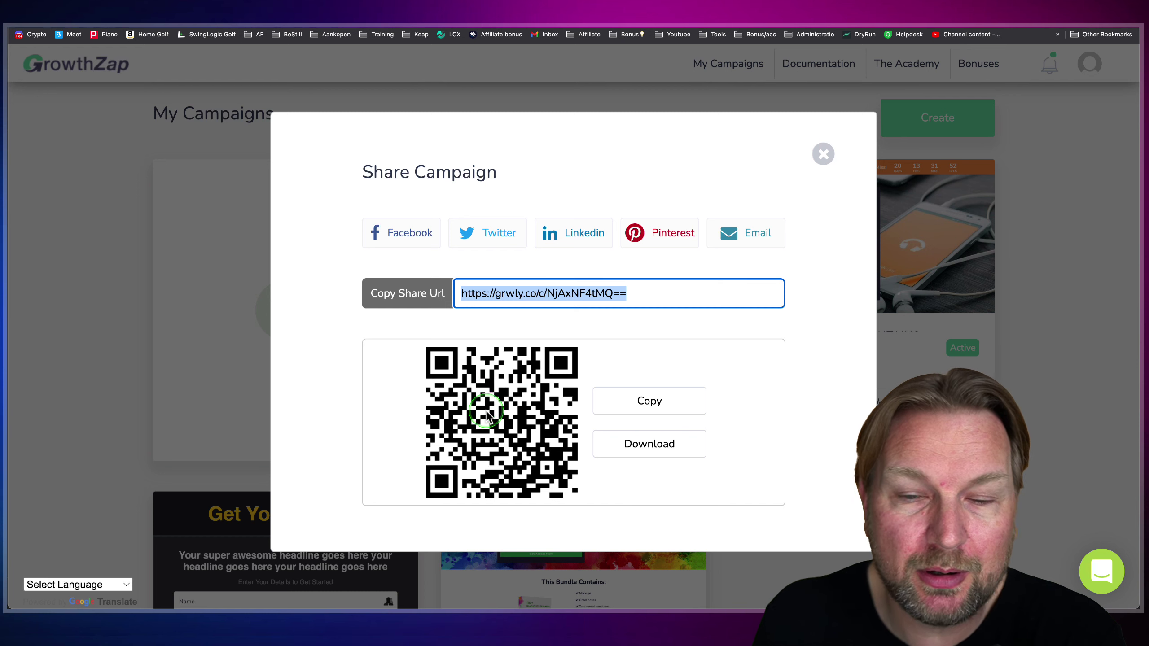
pyautogui.click(823, 155)
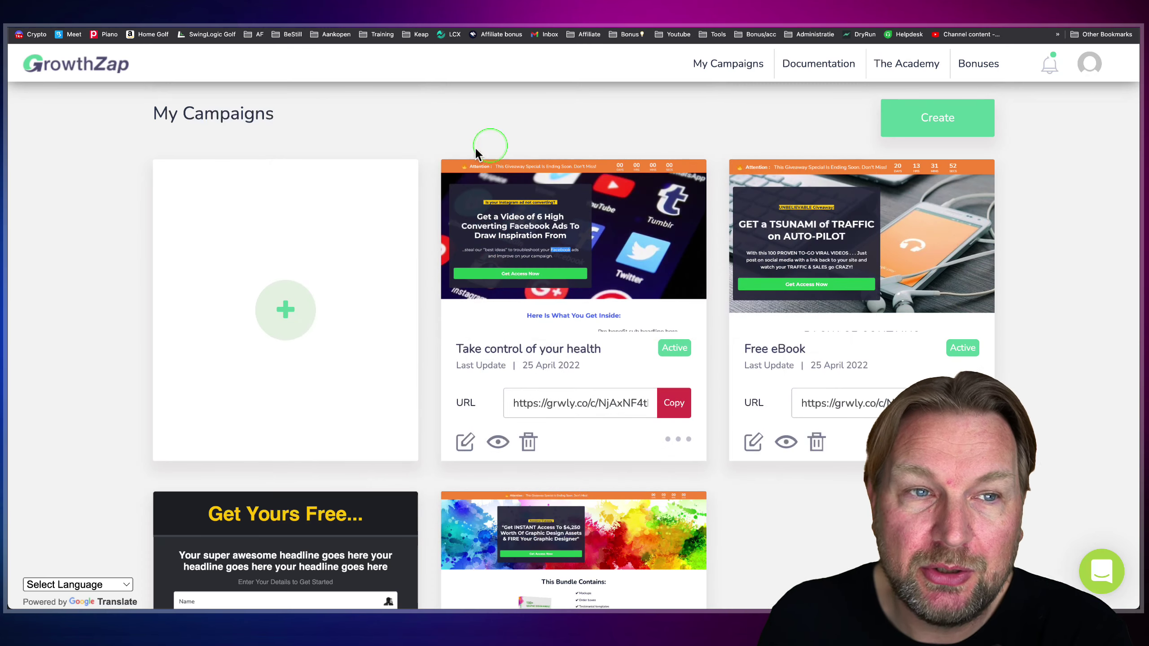
# - Open the Take control of your health campaign in its editor via the card's pencil icon
pyautogui.scroll(1, 405, 288)
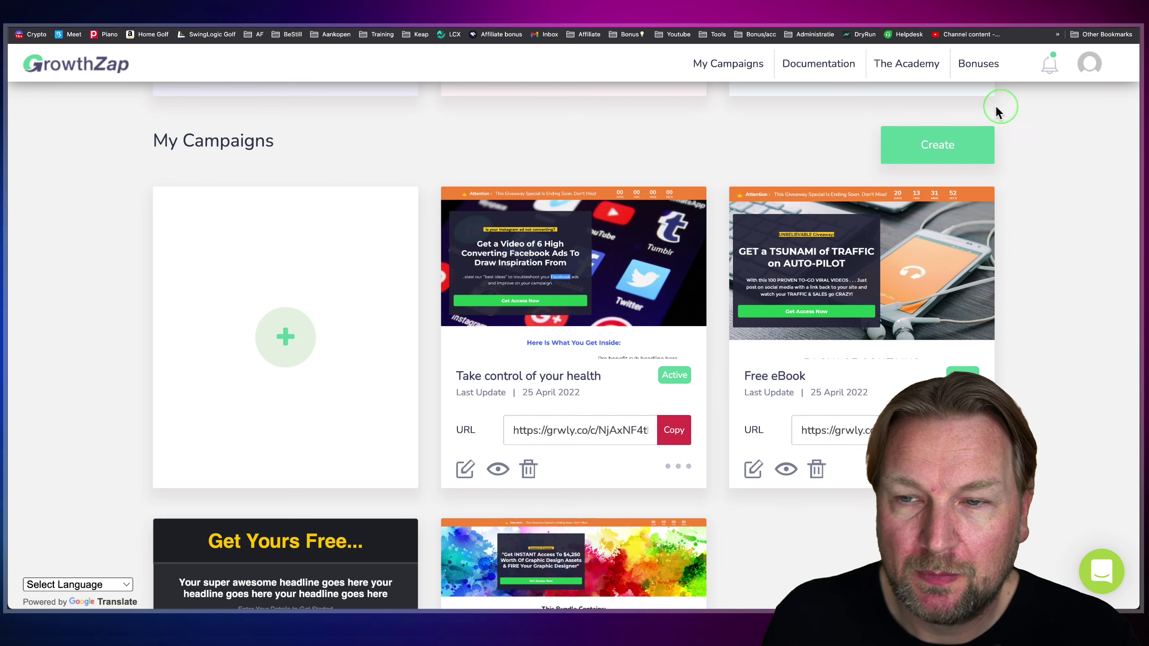
pyautogui.scroll(-2, 985, 163)
pyautogui.scroll(1, 959, 186)
pyautogui.click(677, 398)
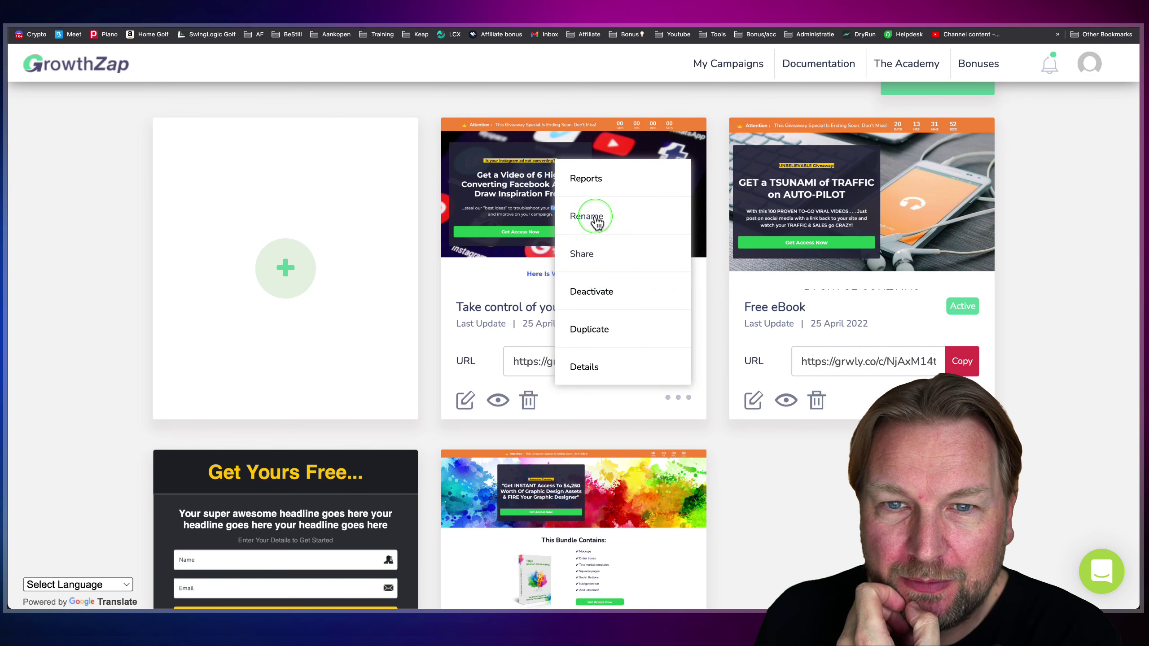
pyautogui.click(467, 399)
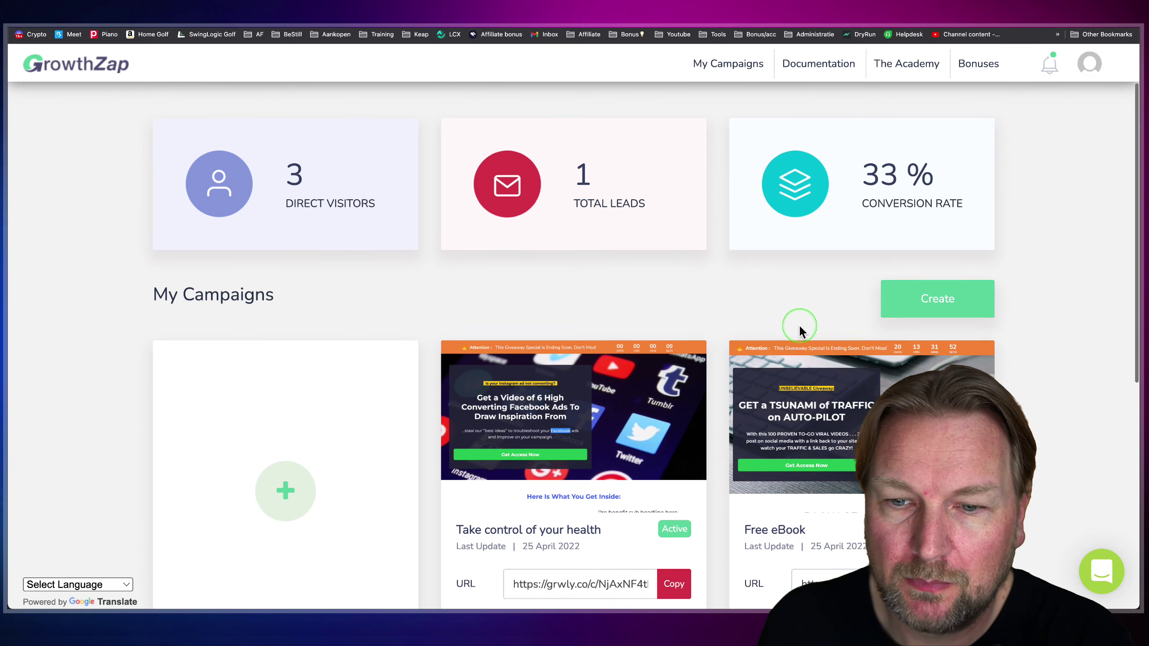
pyautogui.scroll(-3, 799, 324)
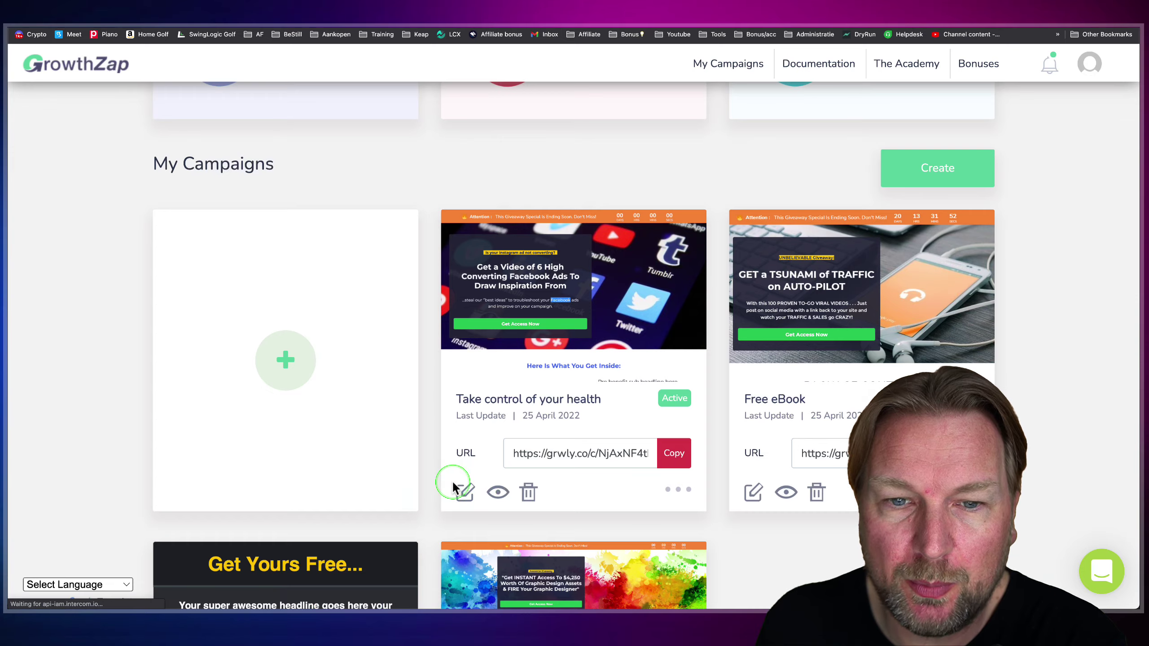
pyautogui.click(465, 495)
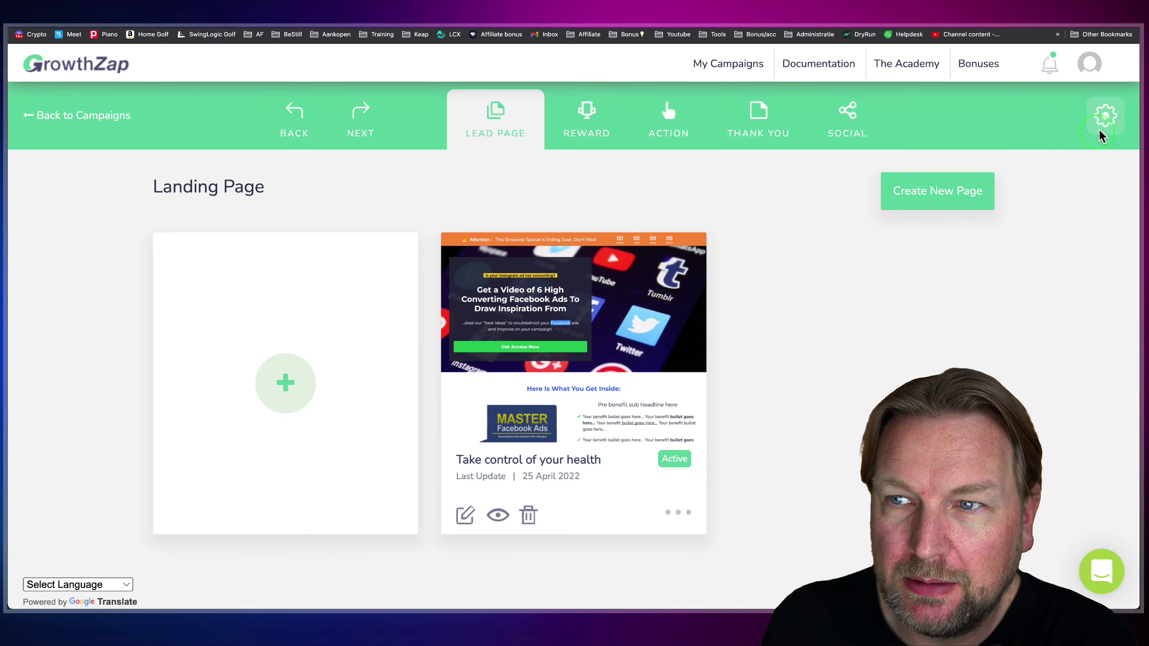
# - Open Email Autoresponder from the gear menu and browse integrations from ActiveCampaign to HubSpot
pyautogui.click(1107, 116)
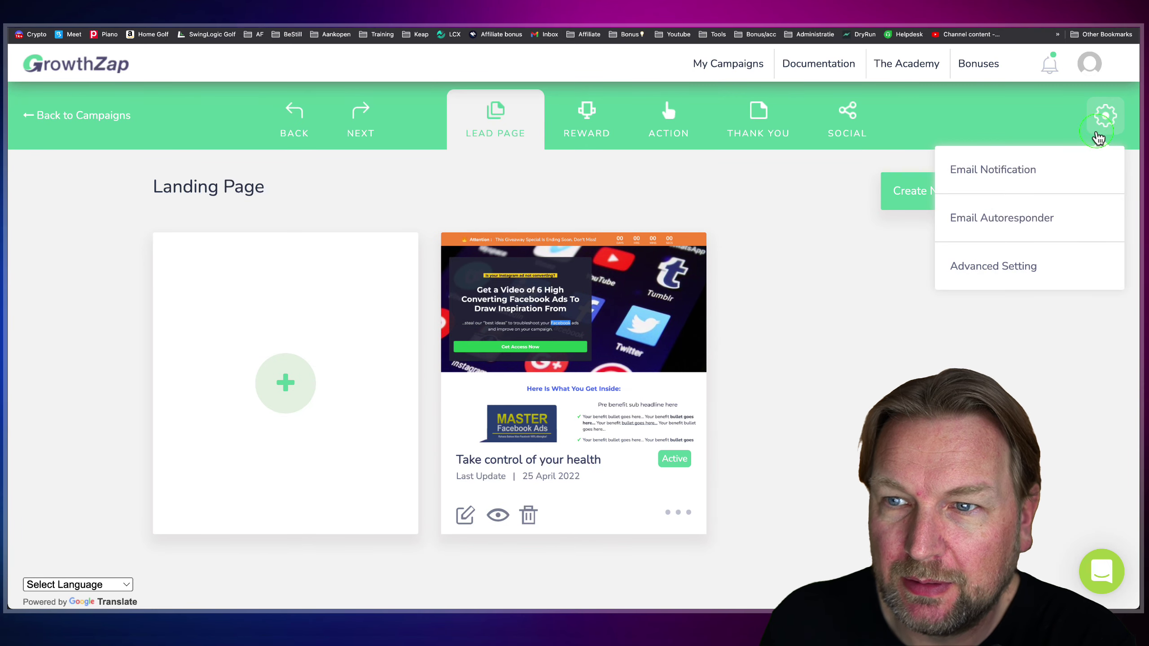
pyautogui.click(989, 218)
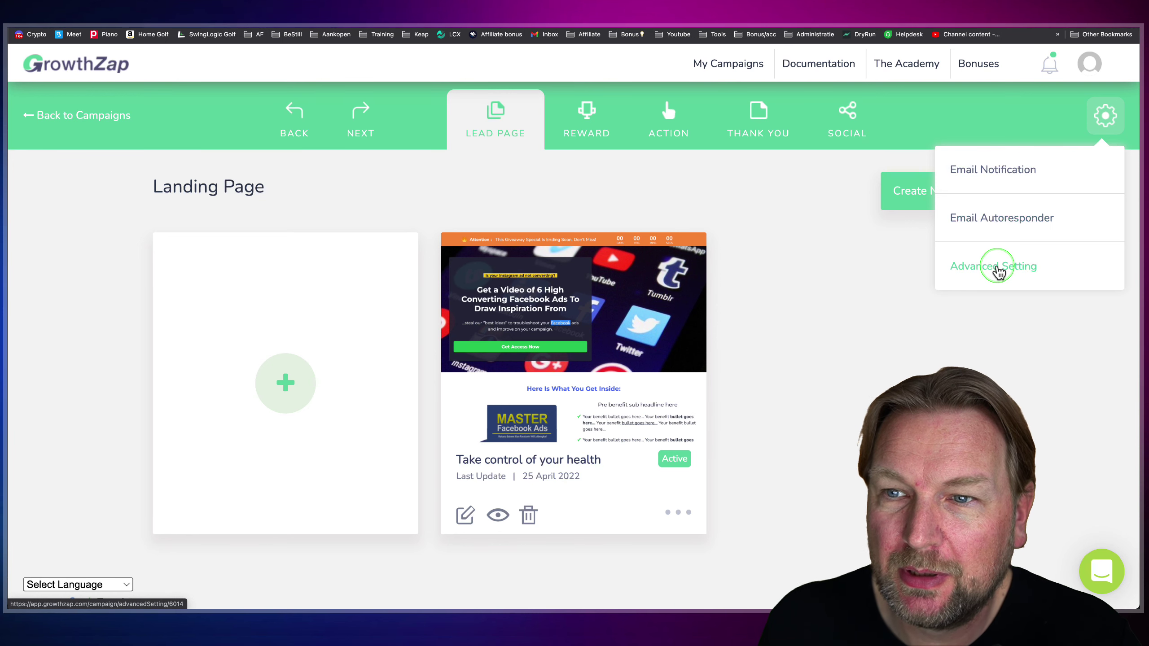
pyautogui.click(1001, 222)
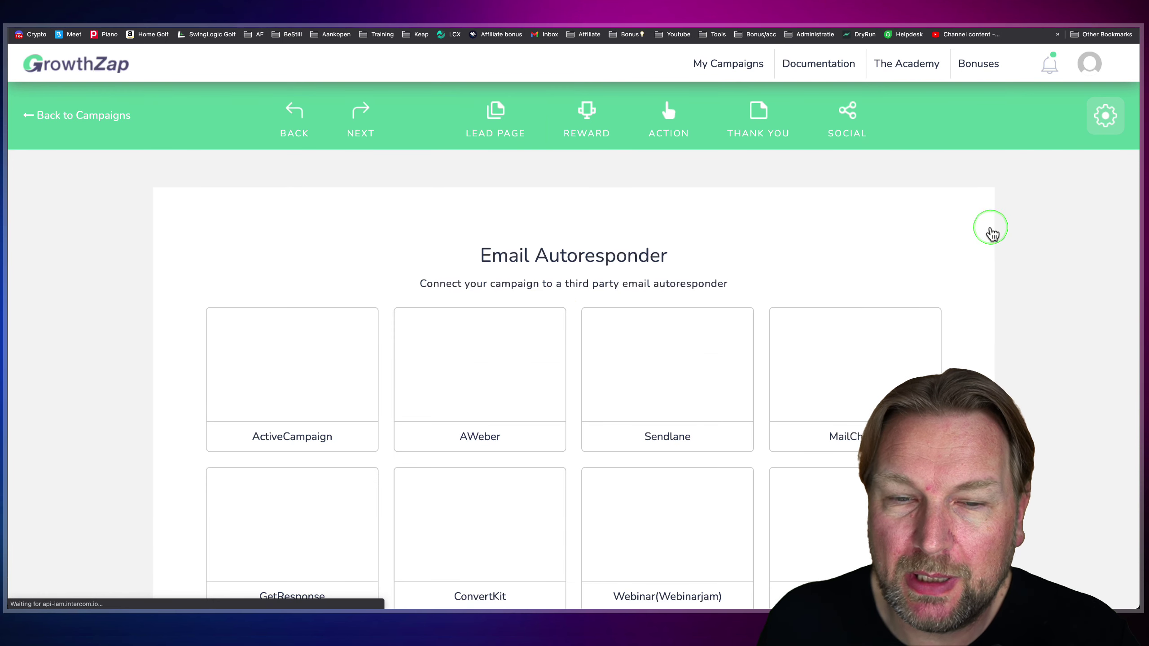
pyautogui.scroll(-3, 844, 351)
pyautogui.scroll(-5, 844, 351)
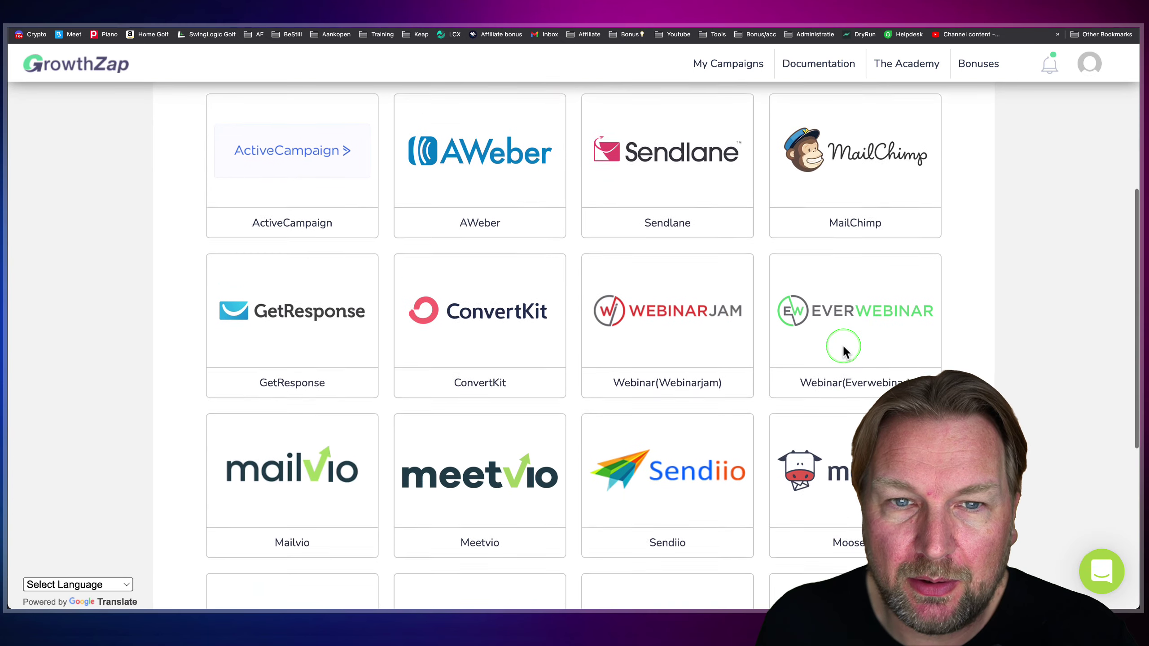
pyautogui.scroll(-5, 845, 351)
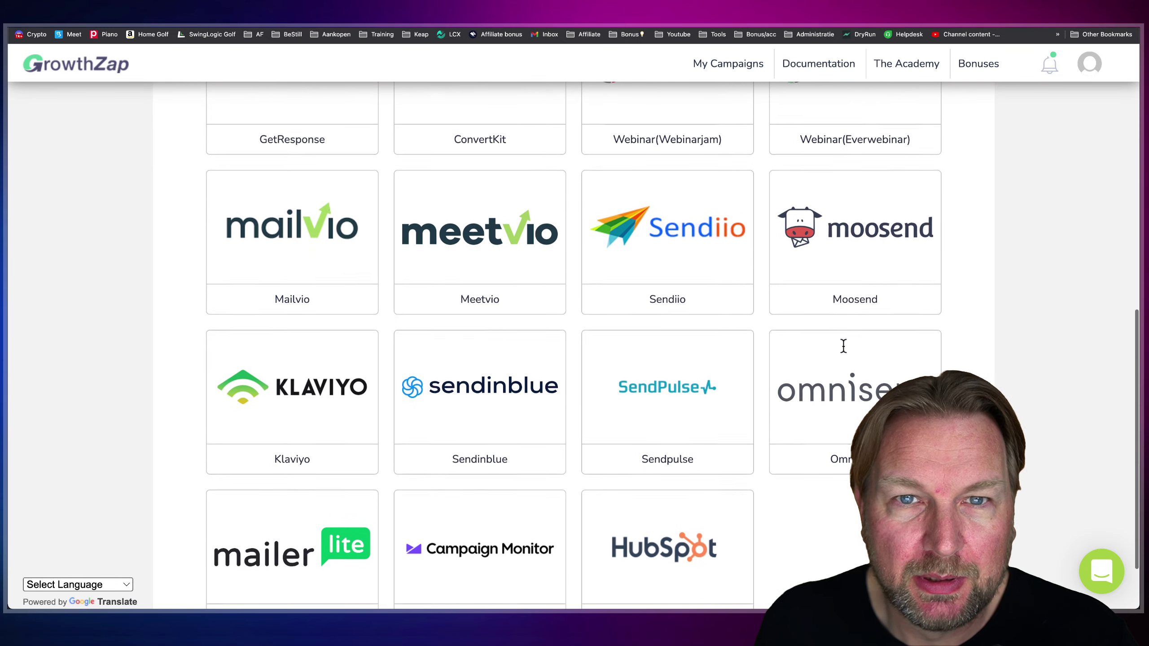
# - Open Email Notification settings and scroll down to the disabled Custom SMTP Settings section
pyautogui.hscroll(-5, 842, 344)
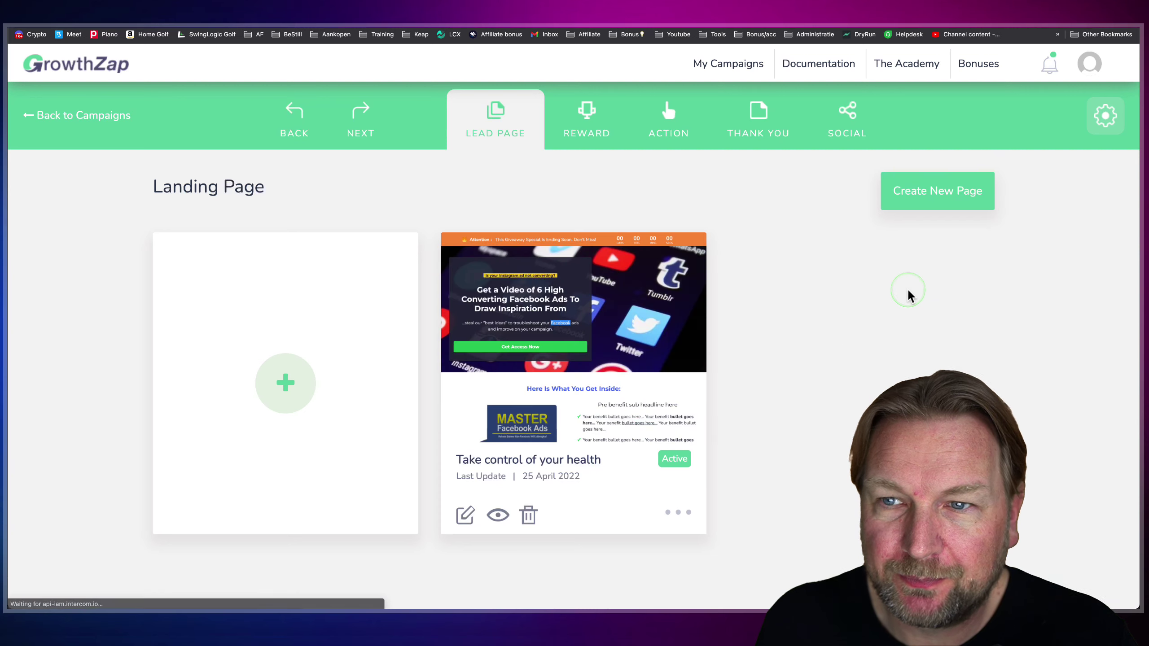
pyautogui.click(1098, 120)
pyautogui.click(993, 173)
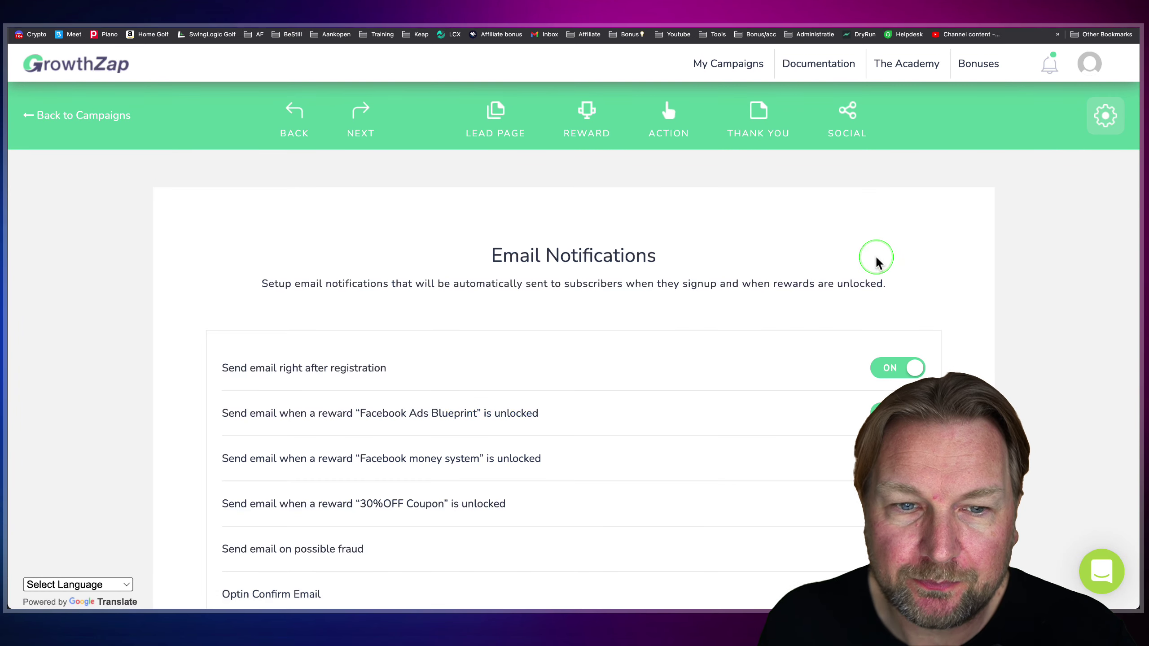
pyautogui.scroll(-3, 875, 255)
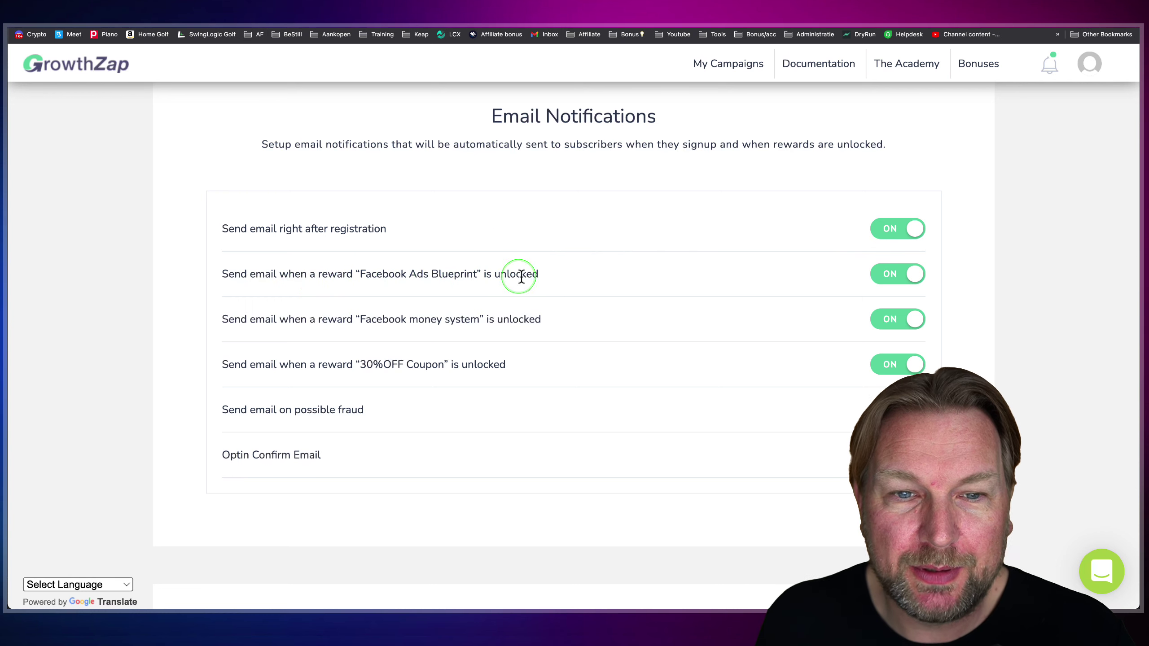
pyautogui.scroll(-1, 571, 285)
pyautogui.scroll(-3, 573, 289)
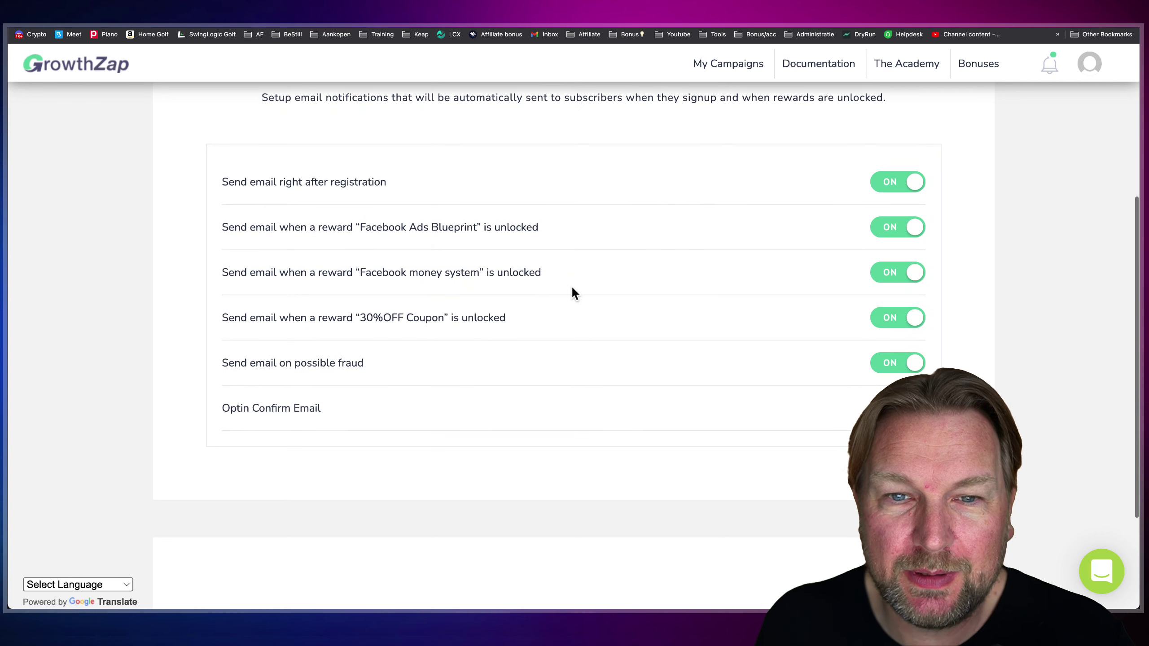
pyautogui.scroll(-5, 797, 235)
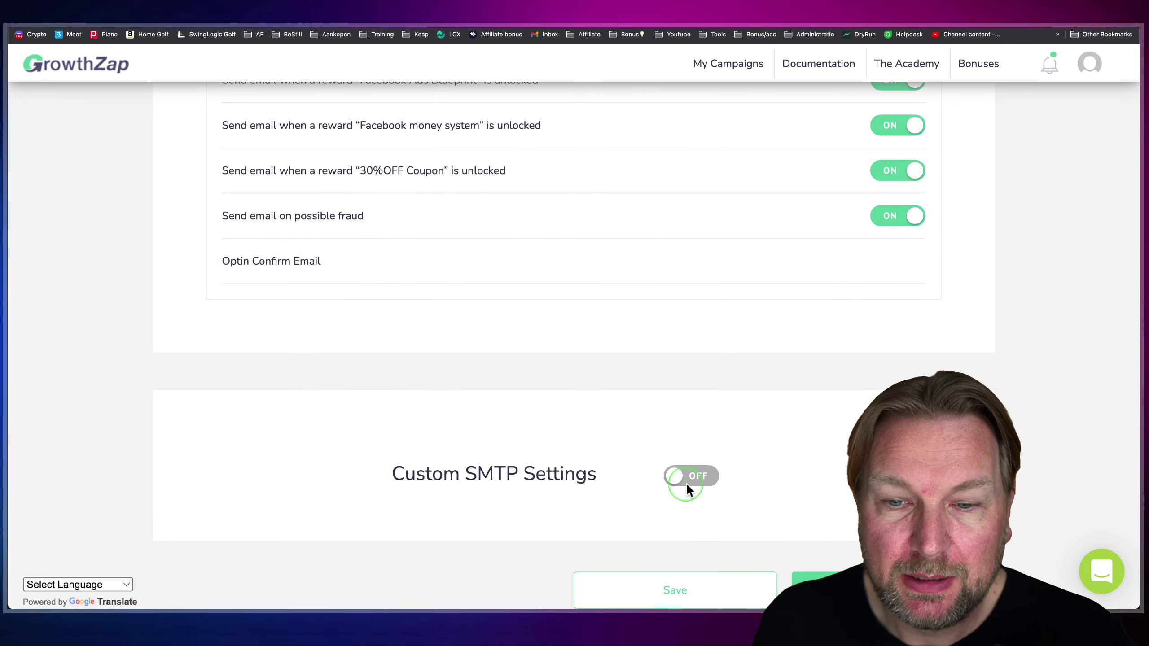
pyautogui.click(694, 481)
pyautogui.scroll(-5, 713, 470)
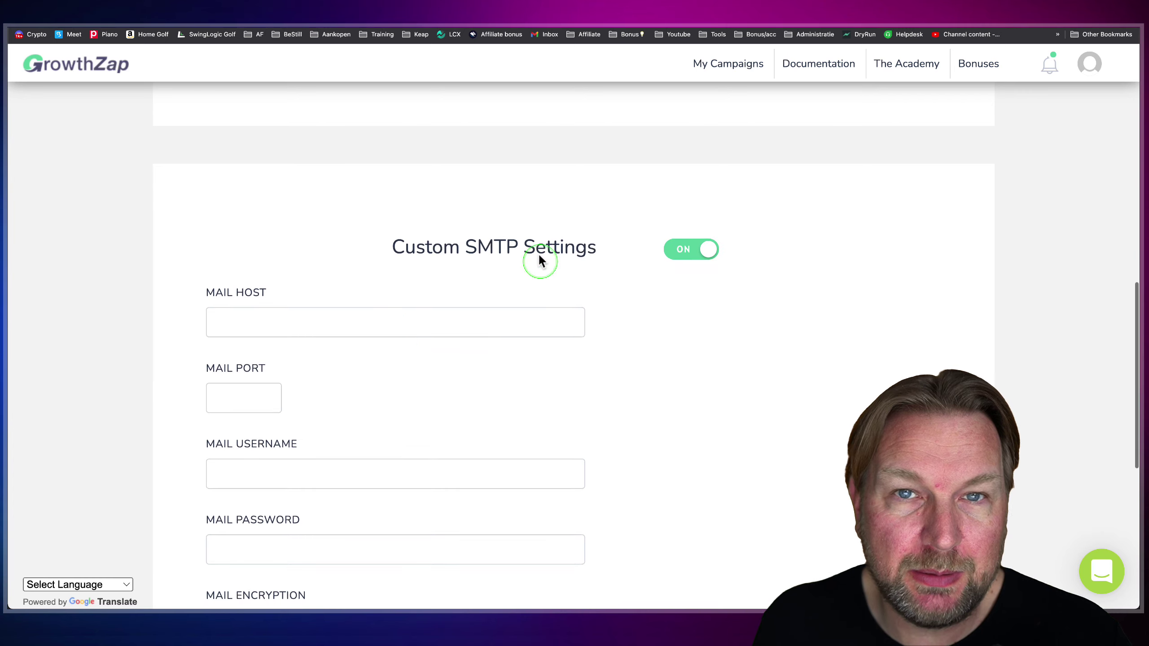
pyautogui.scroll(-2, 475, 267)
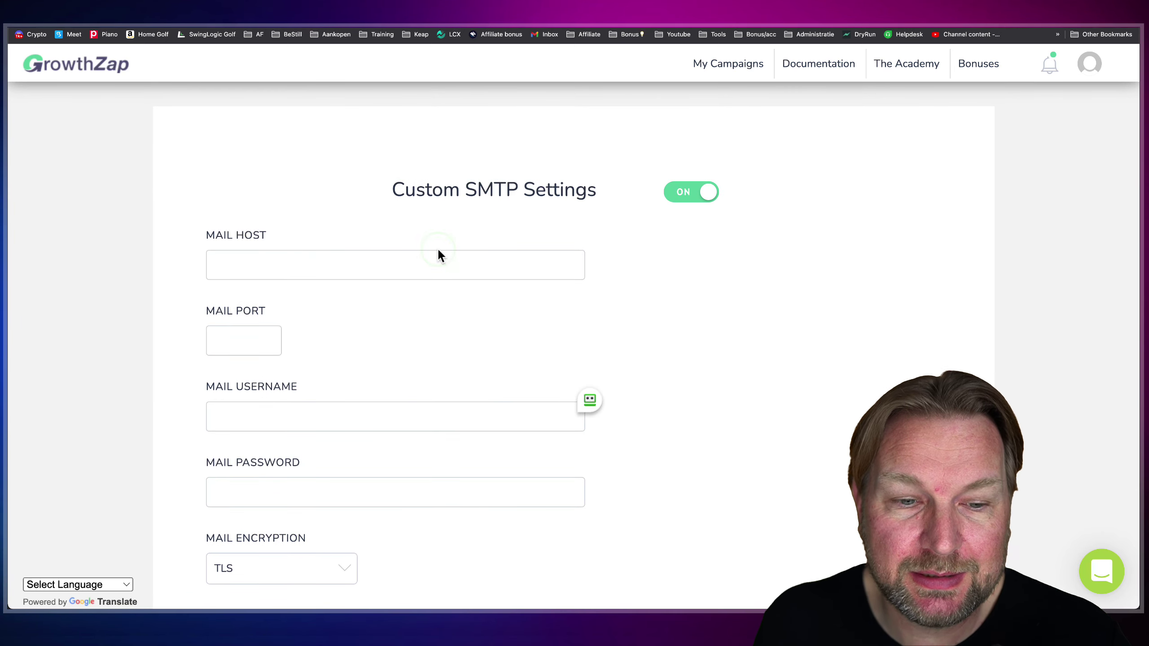
pyautogui.scroll(-3, 437, 254)
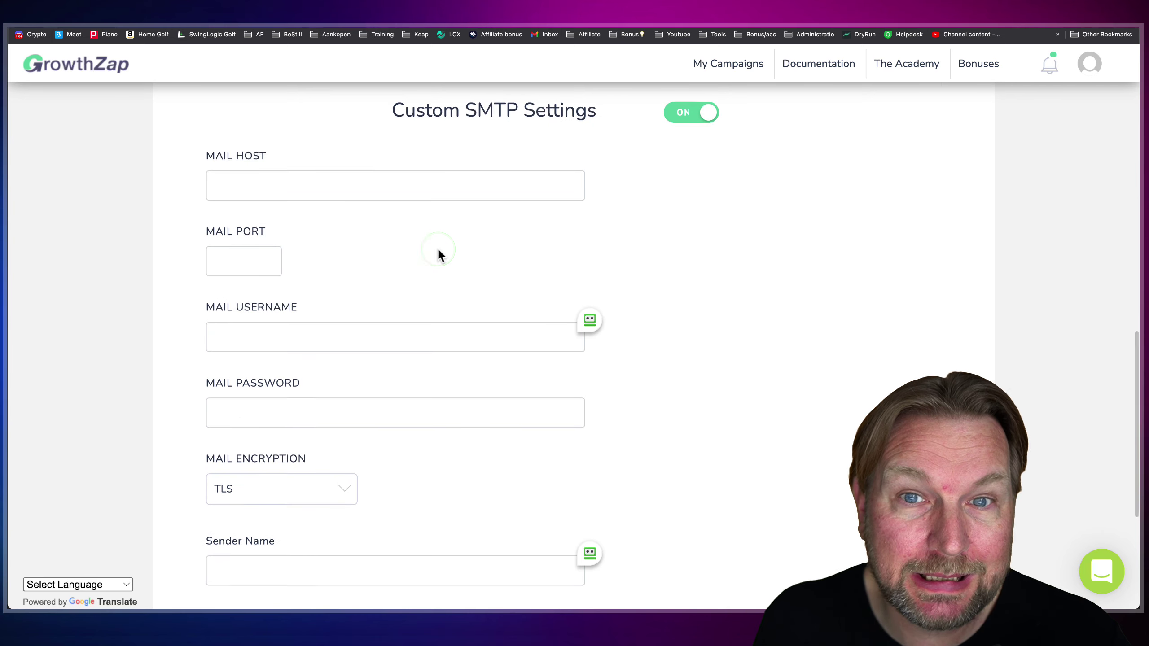
pyautogui.scroll(4, 438, 254)
pyautogui.click(680, 290)
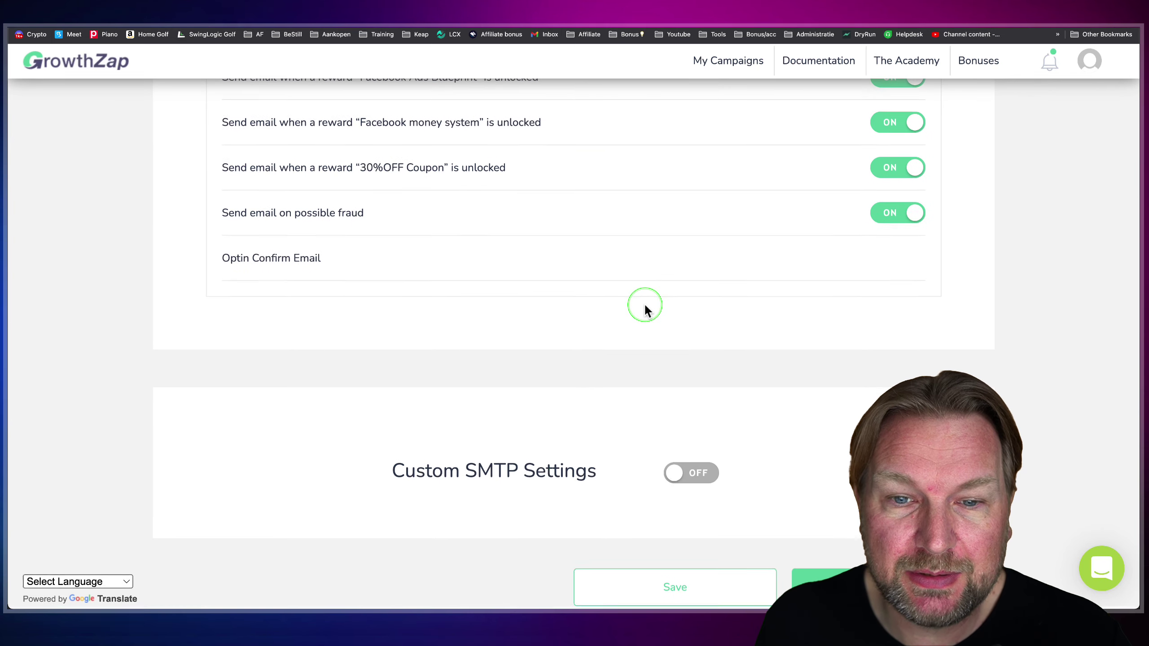
pyautogui.click(1129, 114)
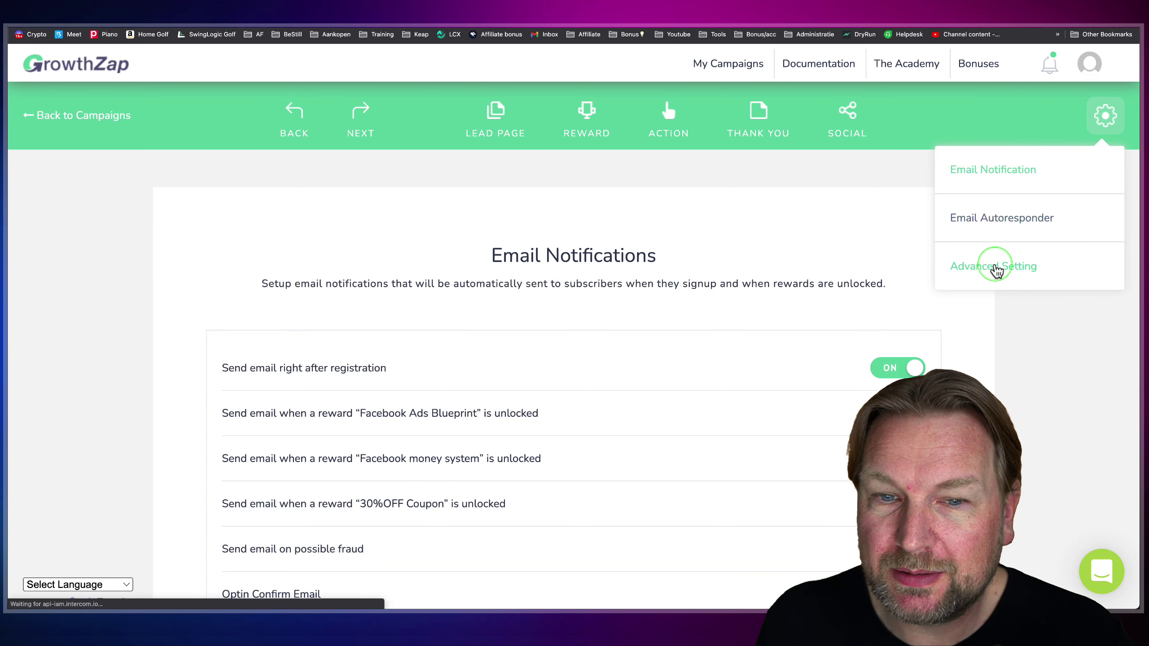
# - Open Advanced Setting's Domain options and decline the Upgrade Required popup with No Thanks
pyautogui.click(995, 268)
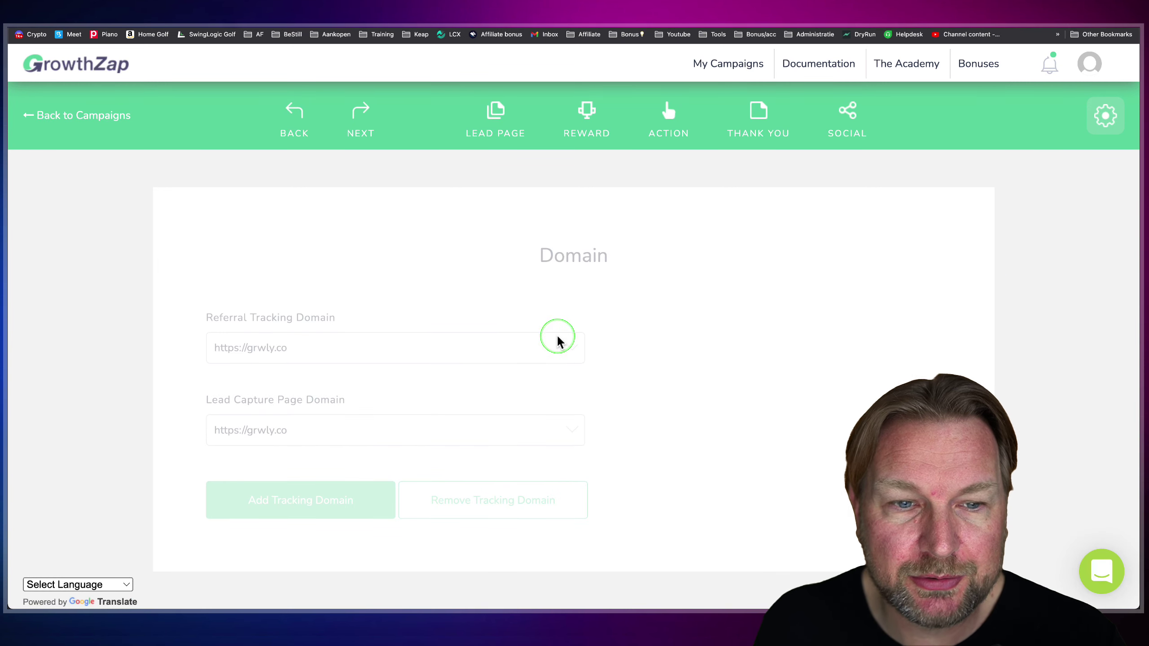
pyautogui.scroll(-3, 416, 349)
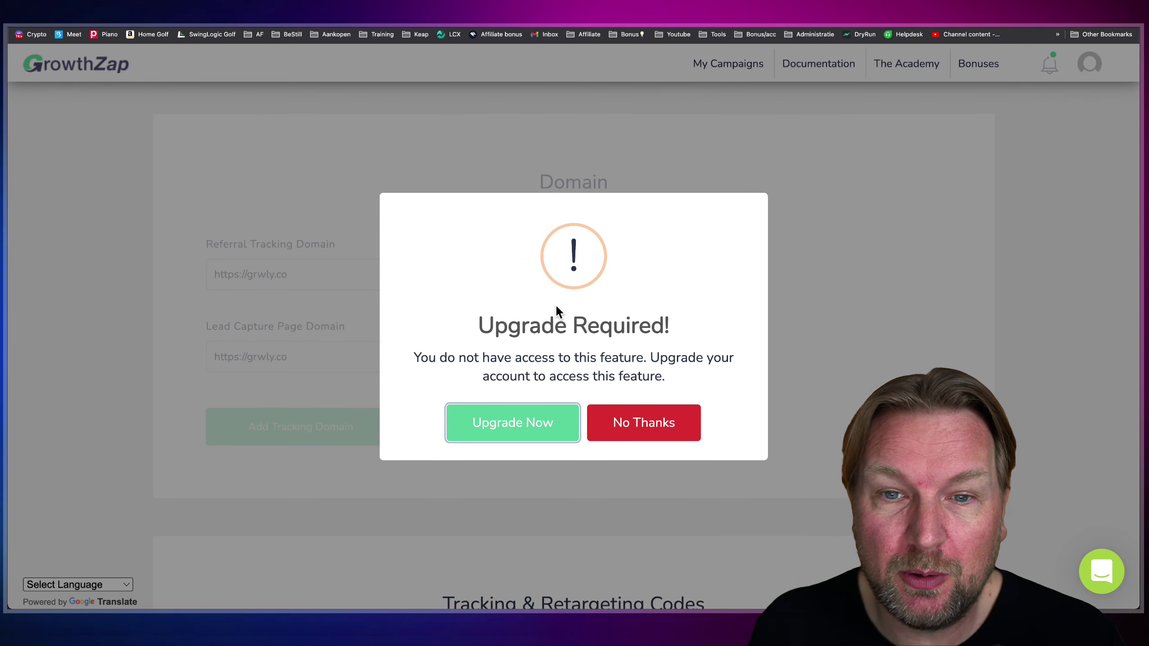
pyautogui.click(810, 198)
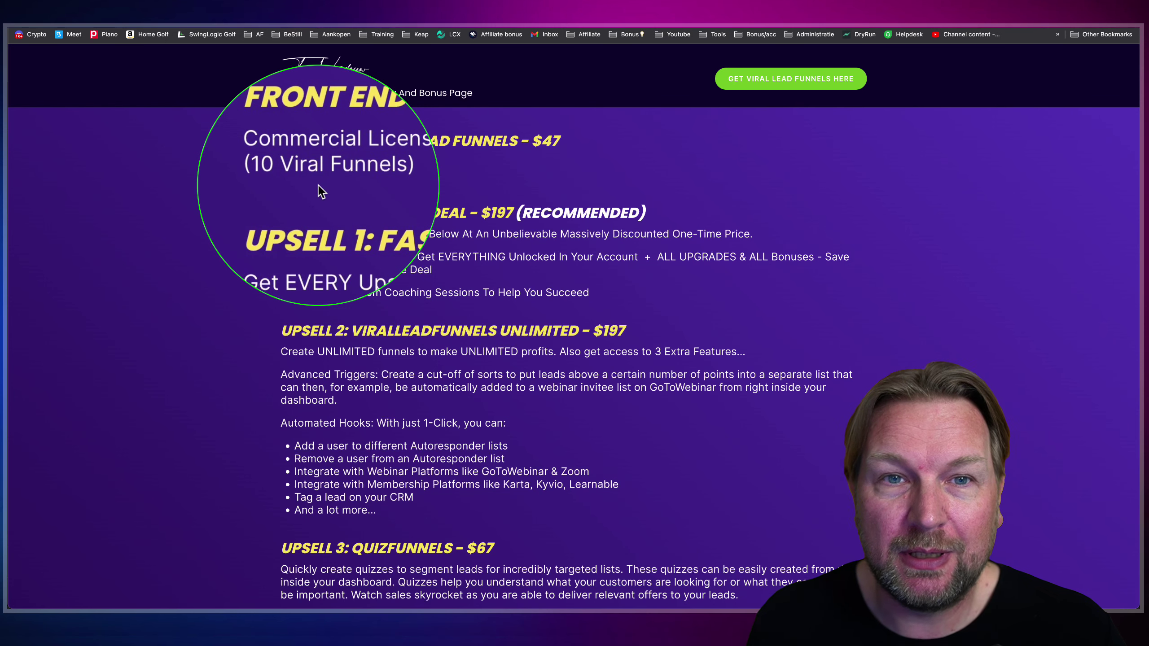
# - Leave the domain settings for the My Campaigns dashboard and scroll through it
pyautogui.click(279, 116)
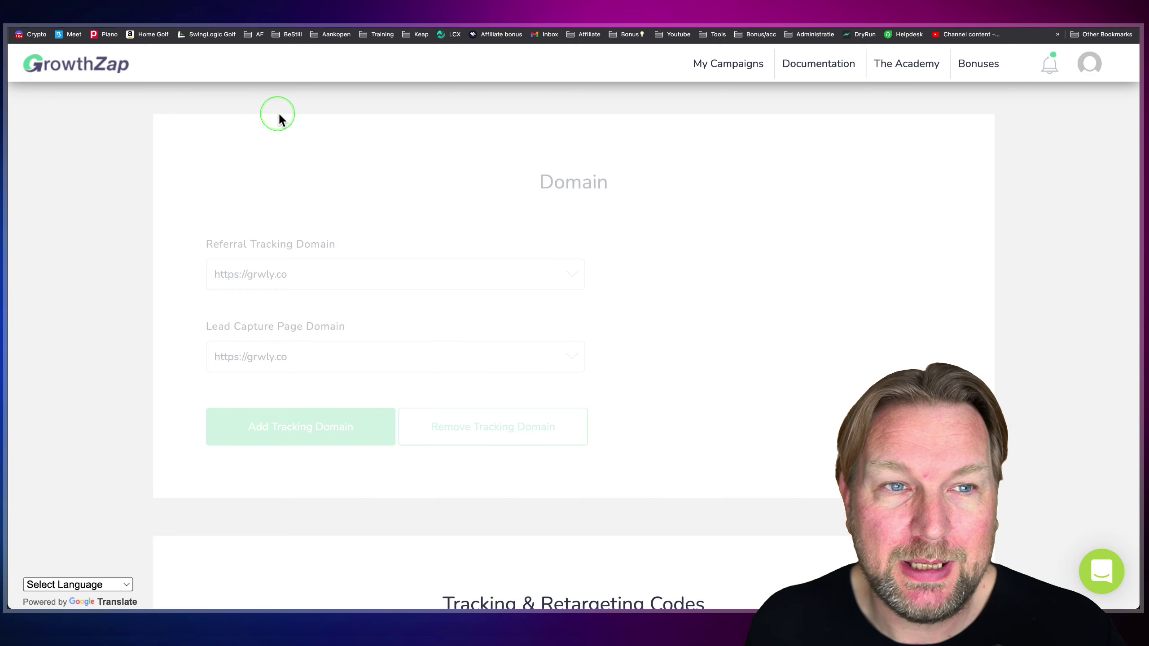
pyautogui.click(57, 67)
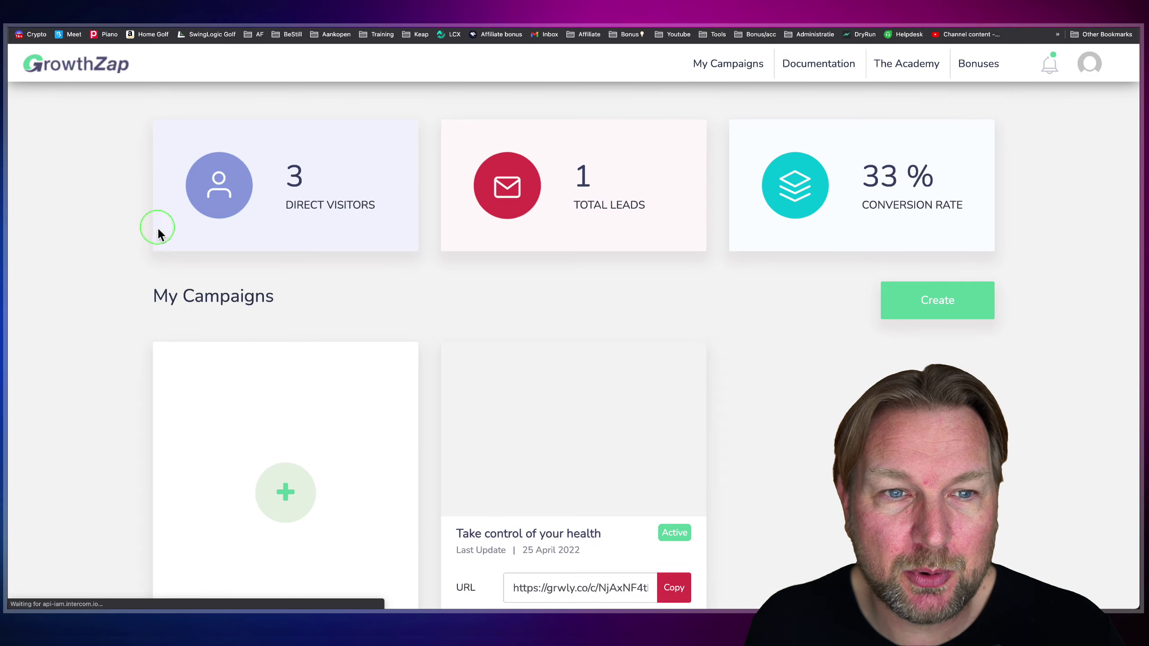
pyautogui.scroll(-3, 557, 237)
pyautogui.scroll(-4, 561, 245)
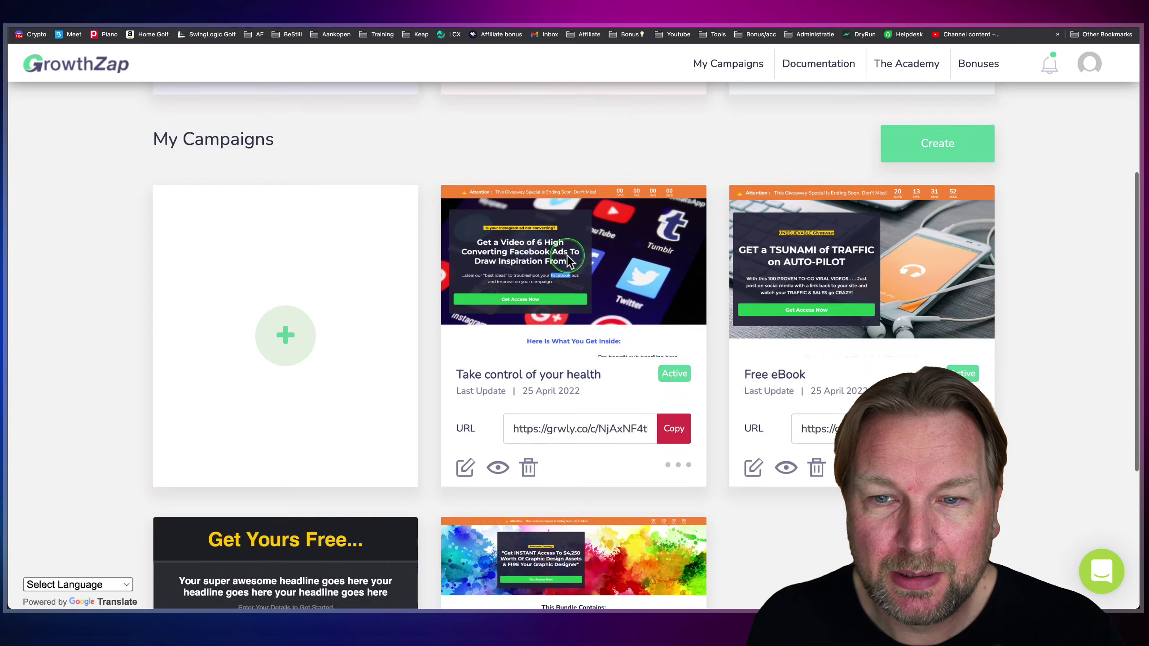
pyautogui.scroll(2, 843, 206)
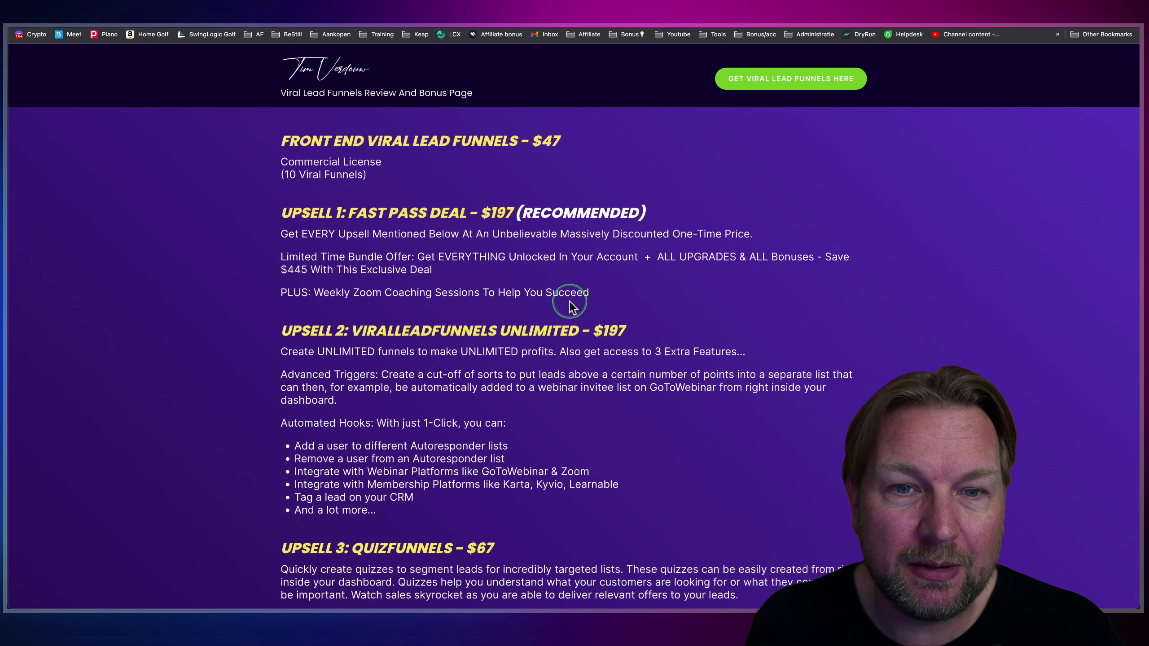
# - Scroll the Funnel Details and outline the Upsell 2 and Upsell 3 sections
pyautogui.scroll(-2, 568, 304)
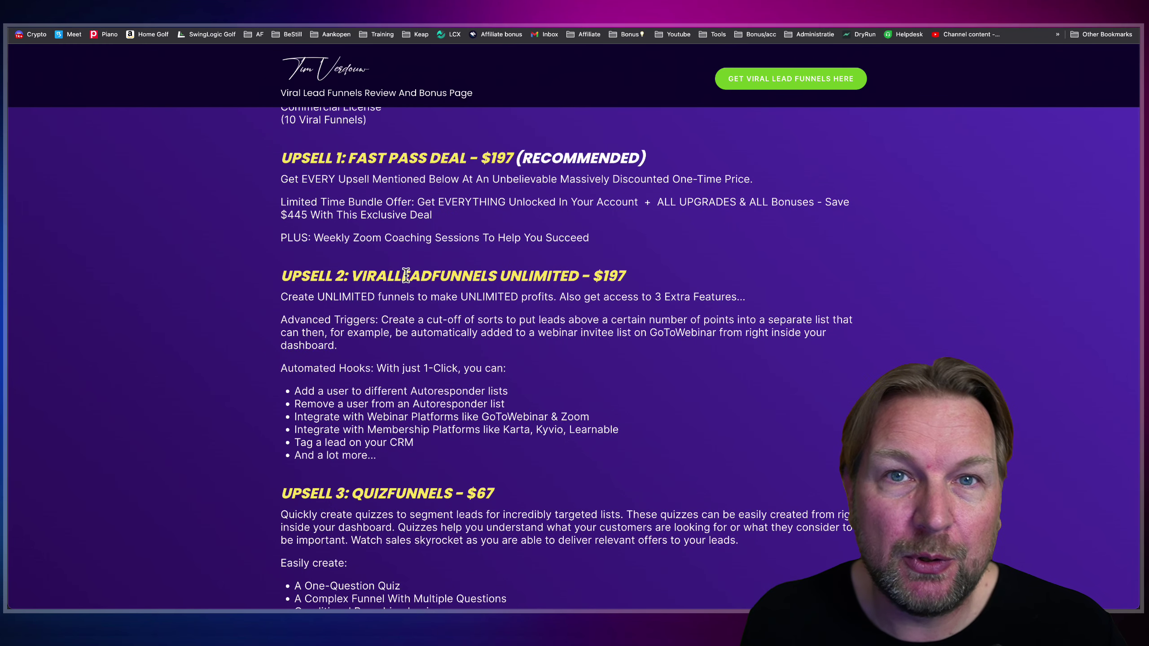
pyautogui.scroll(3, 406, 275)
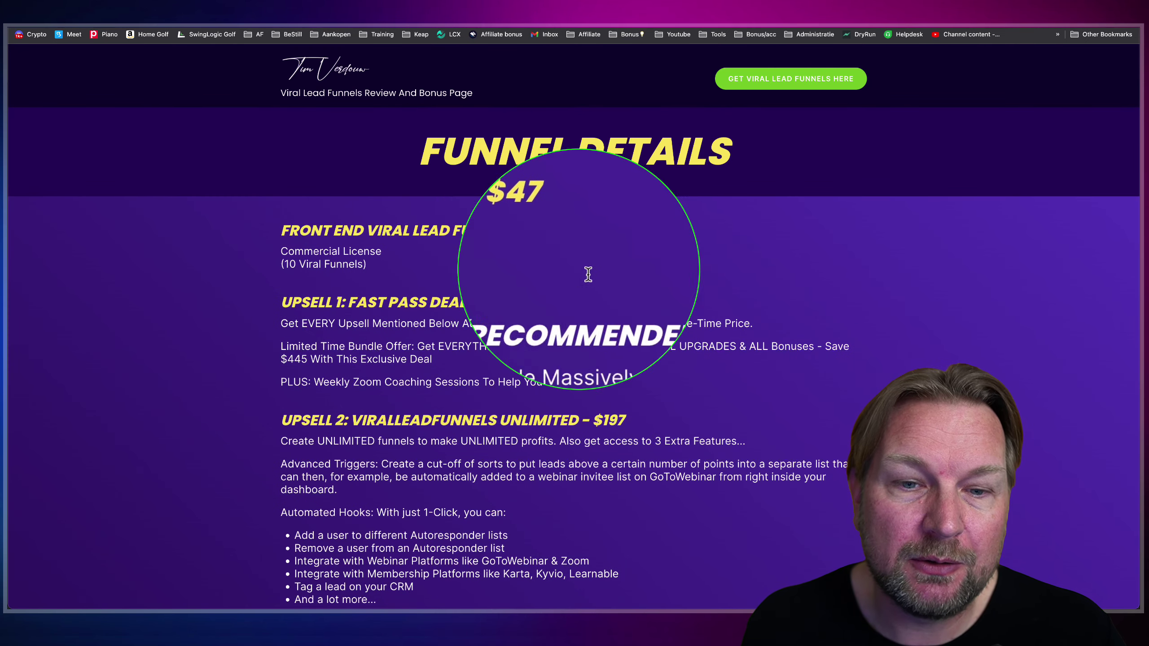
pyautogui.scroll(-3, 607, 287)
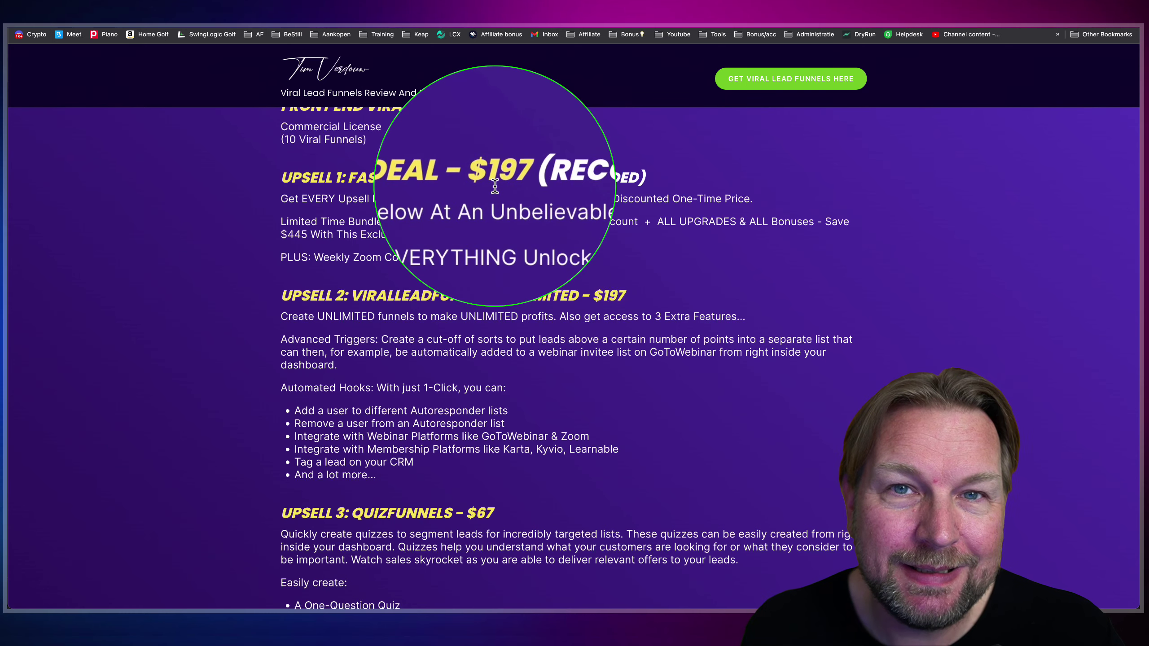
pyautogui.scroll(-4, 475, 226)
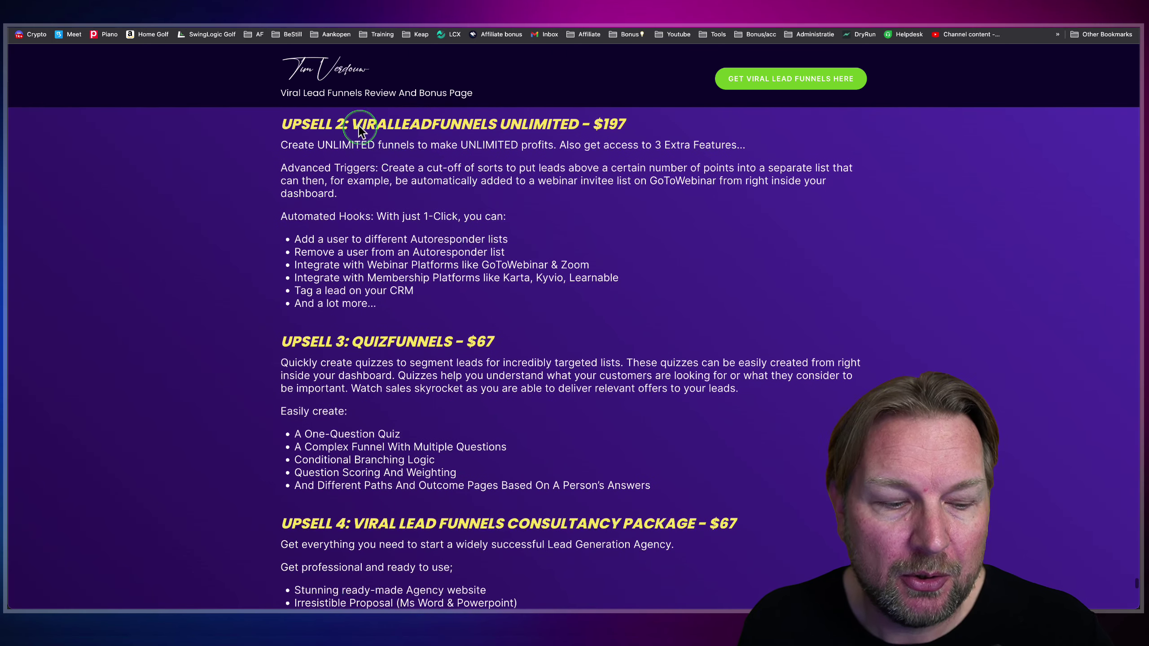
pyautogui.moveTo(269, 113)
pyautogui.mouseDown()
pyautogui.moveTo(649, 461)
pyautogui.moveTo(862, 602)
pyautogui.moveTo(839, 470)
pyautogui.mouseUp()
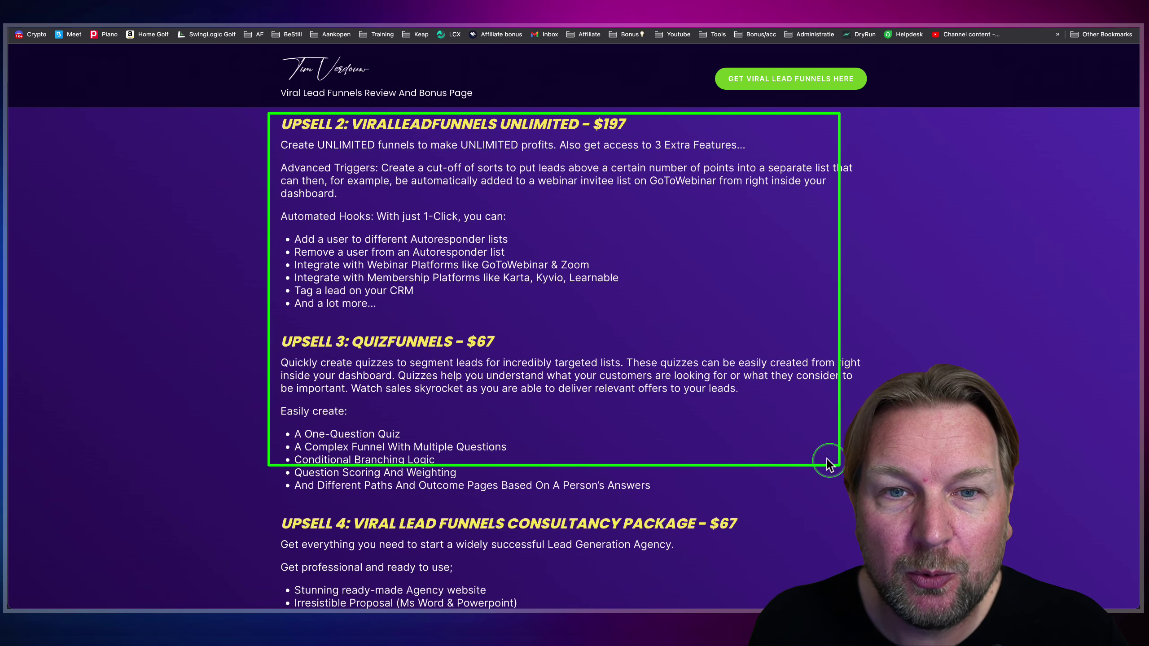
# - Select the Upsell 2 text and magnify its $197 price
pyautogui.scroll(1, 764, 416)
pyautogui.scroll(5, 636, 356)
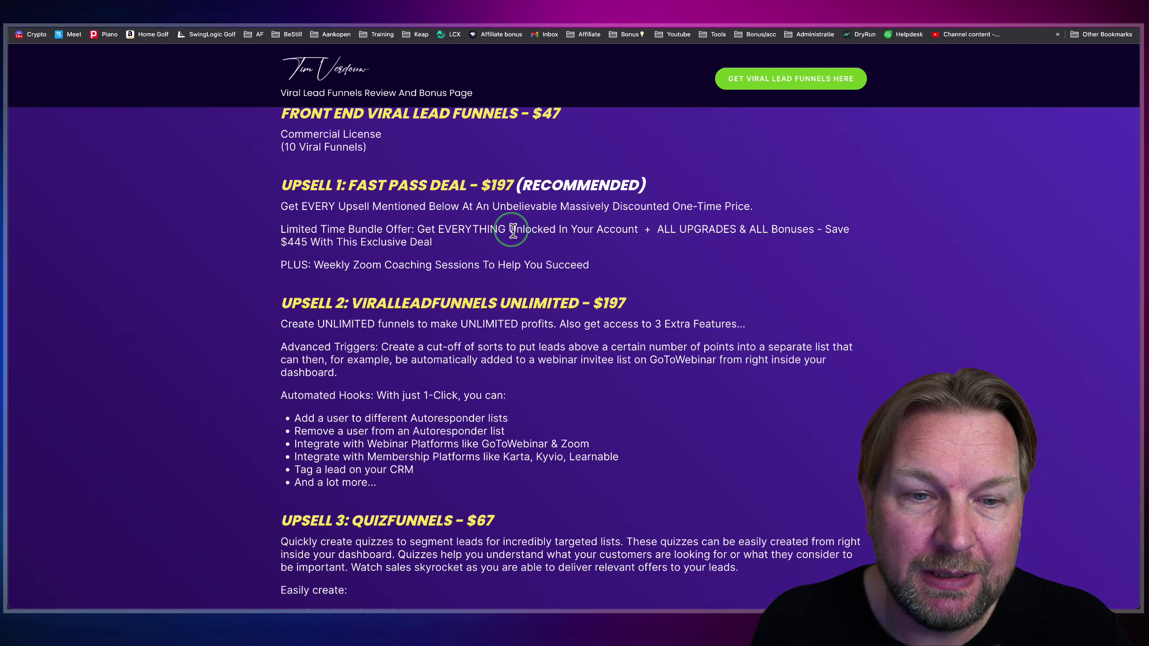
pyautogui.scroll(2, 514, 232)
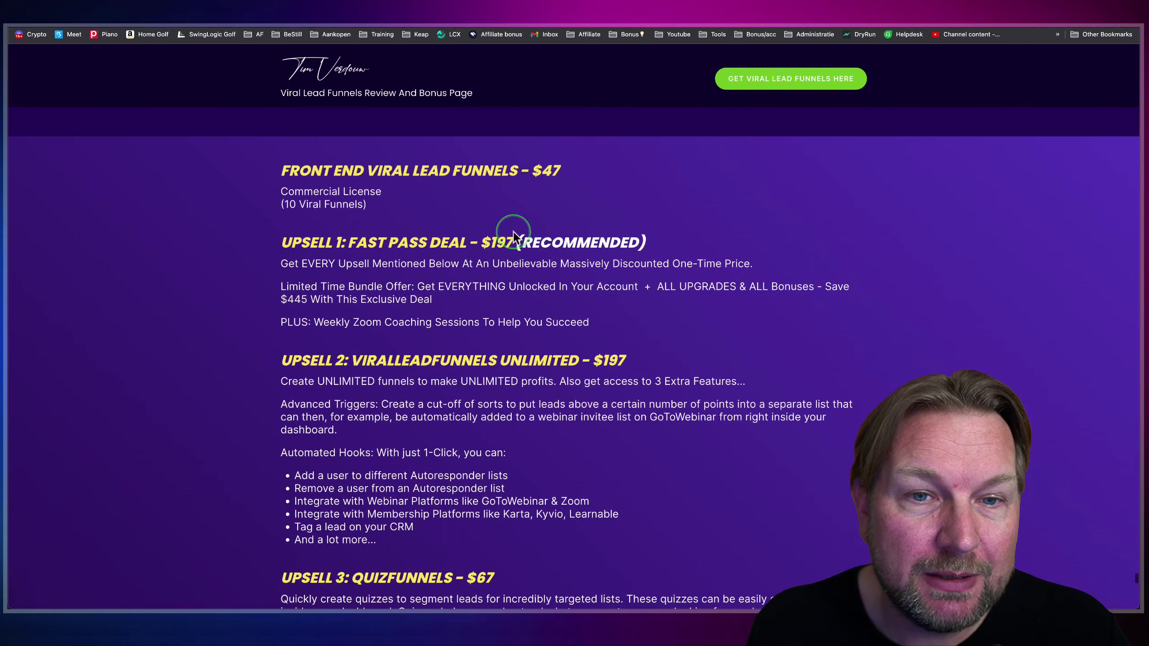
pyautogui.scroll(-1, 514, 232)
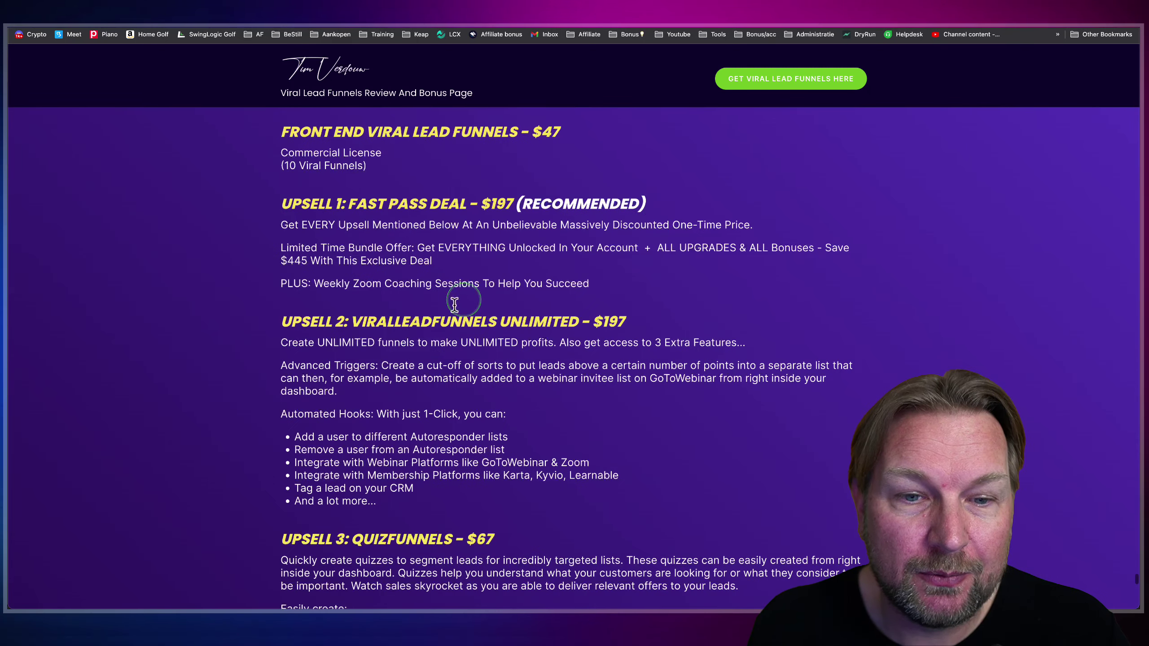
pyautogui.tripleClick(288, 323)
pyautogui.click(435, 322)
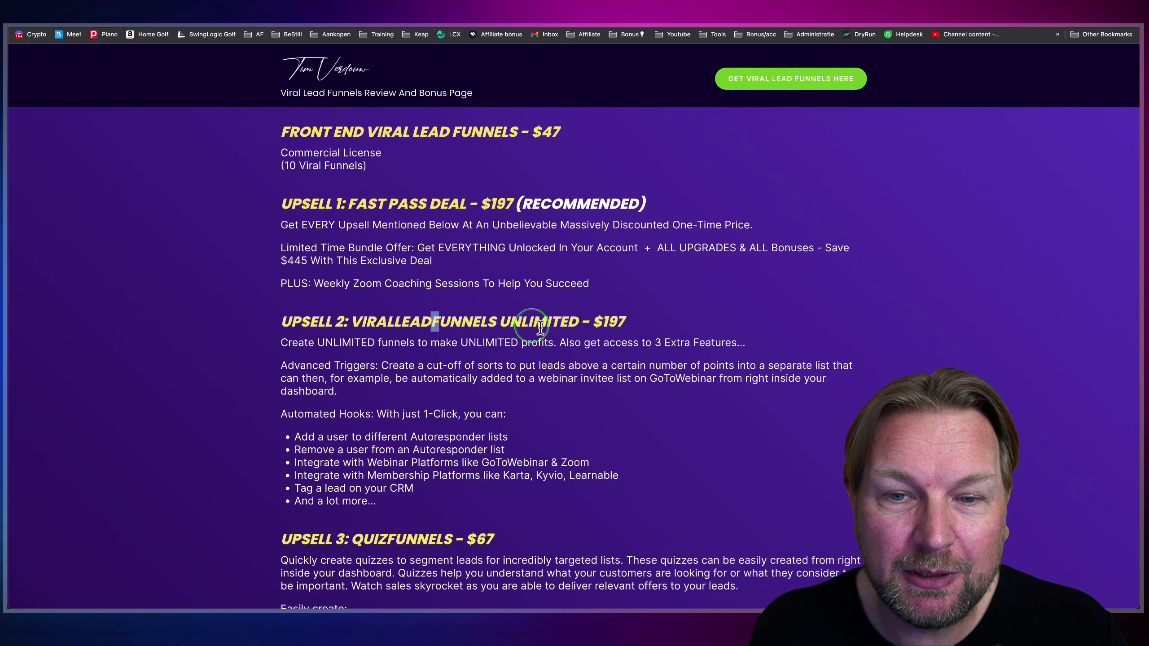
pyautogui.hotkey('ctrl', 'shift', 'z')
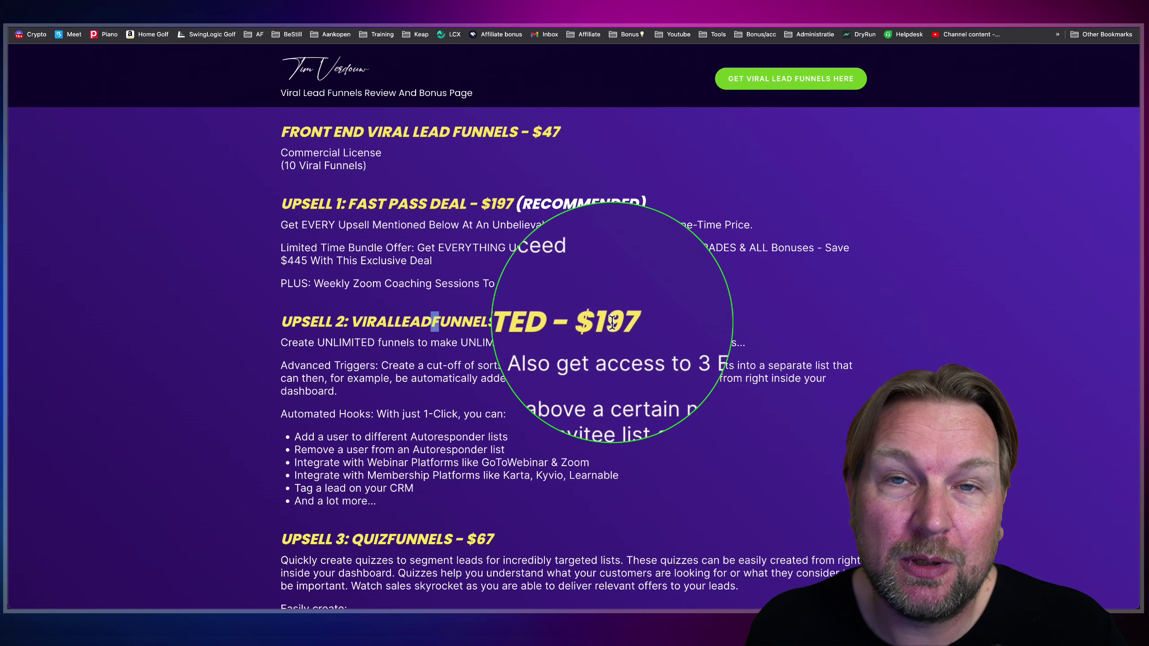
pyautogui.hotkey('ctrl', 'shift', 'z')
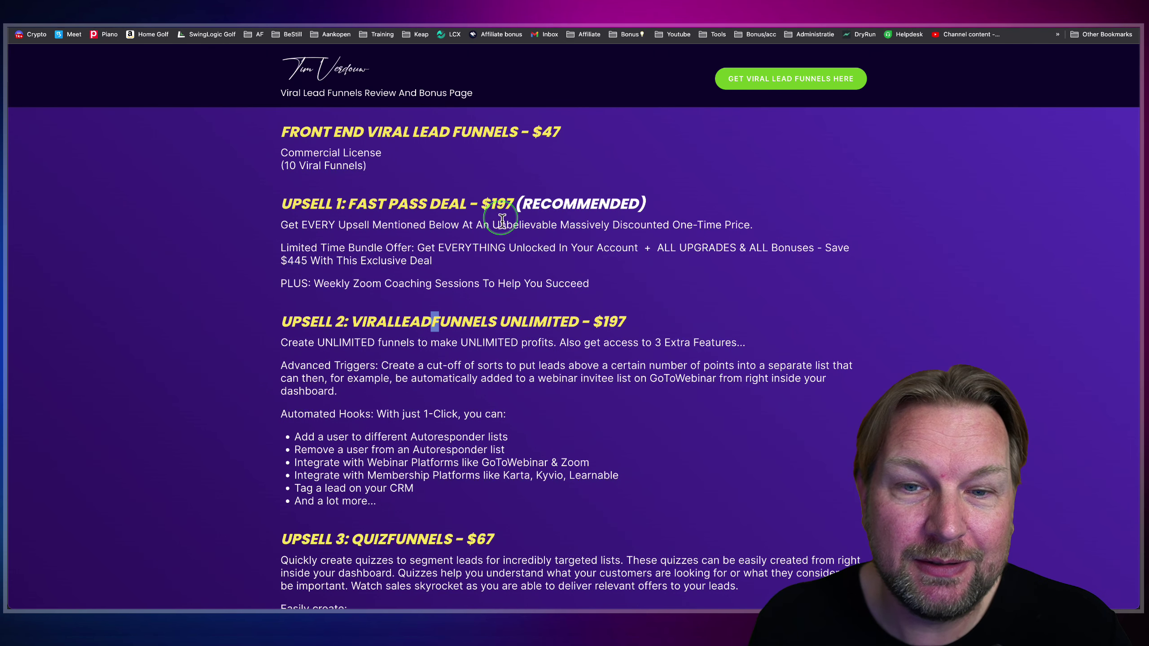
pyautogui.hotkey('ctrl', 'shift', 'z')
pyautogui.hotkey('ctrl', 'shift', 'z')
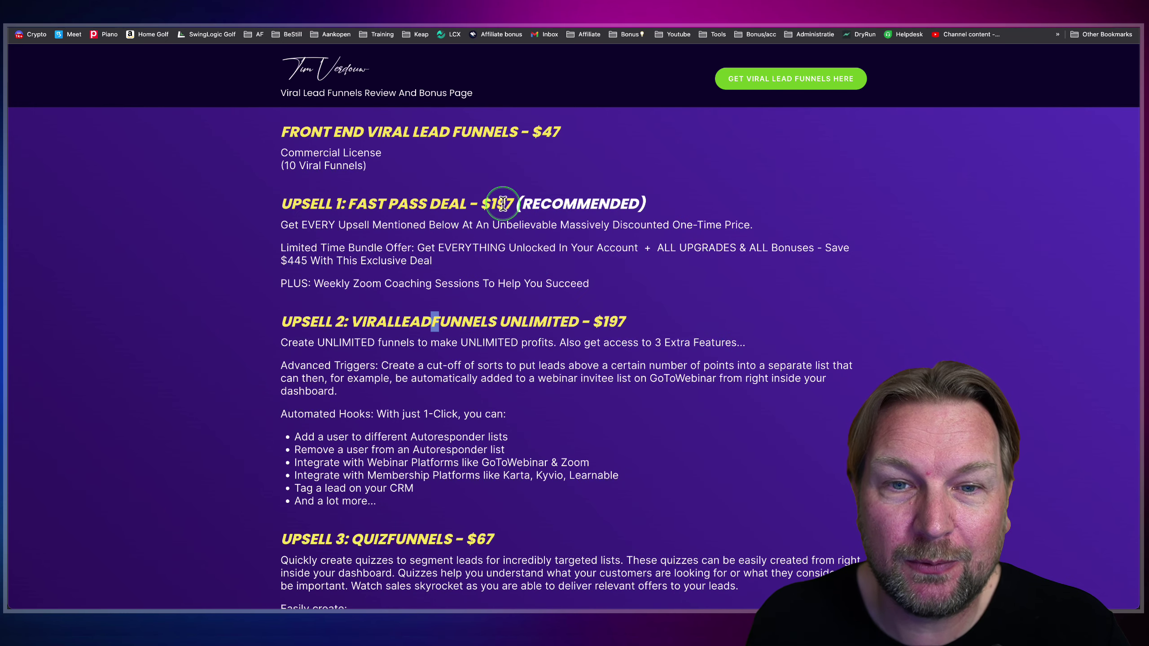
pyautogui.hotkey('ctrl', 'shift', 'z')
pyautogui.hotkey('ctrl', 'shift', 'z')
# - Magnify the QuizFunnels upsell price
pyautogui.scroll(-5, 317, 226)
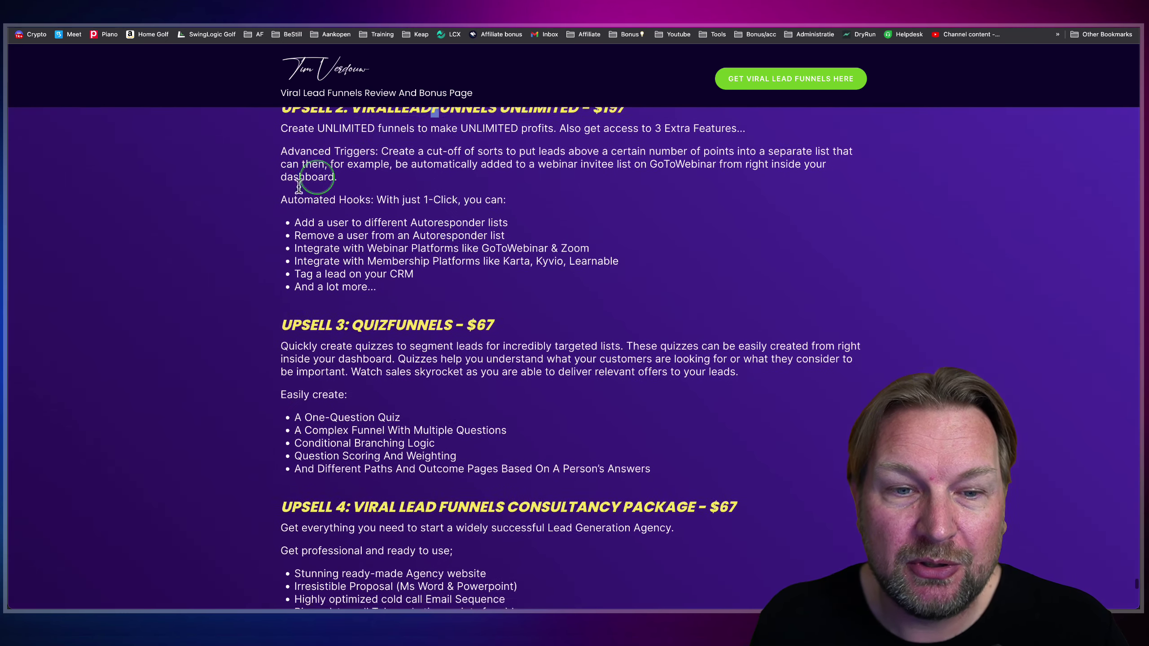
pyautogui.scroll(-1, 317, 271)
pyautogui.scroll(3, 357, 294)
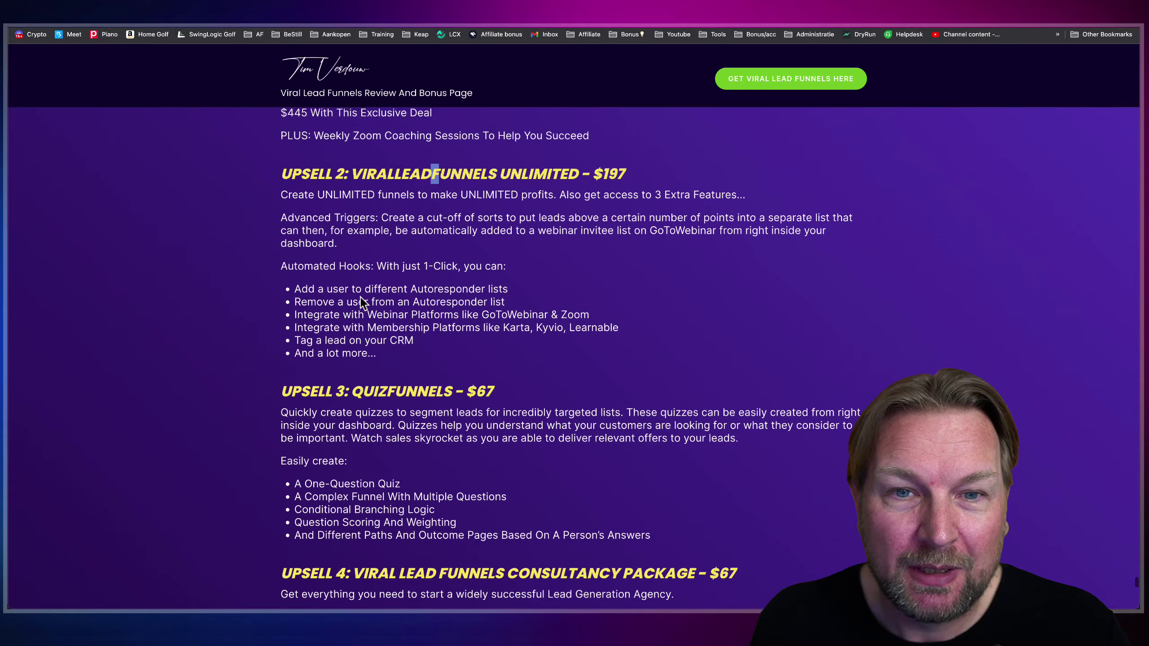
pyautogui.scroll(5, 360, 297)
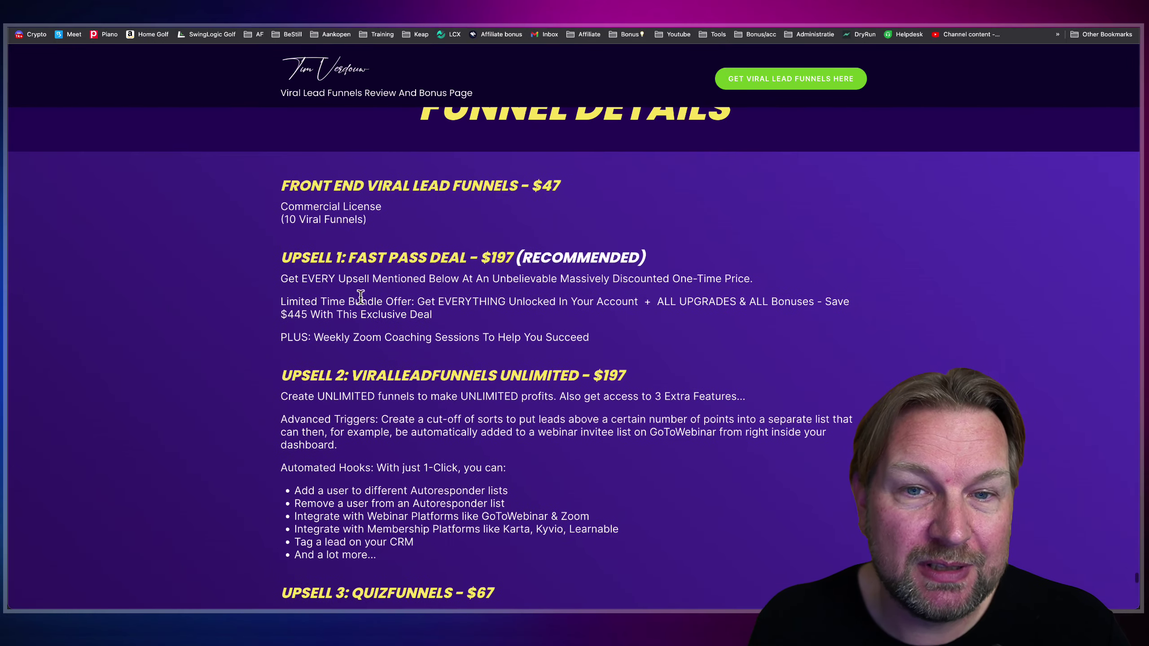
pyautogui.scroll(-8, 468, 294)
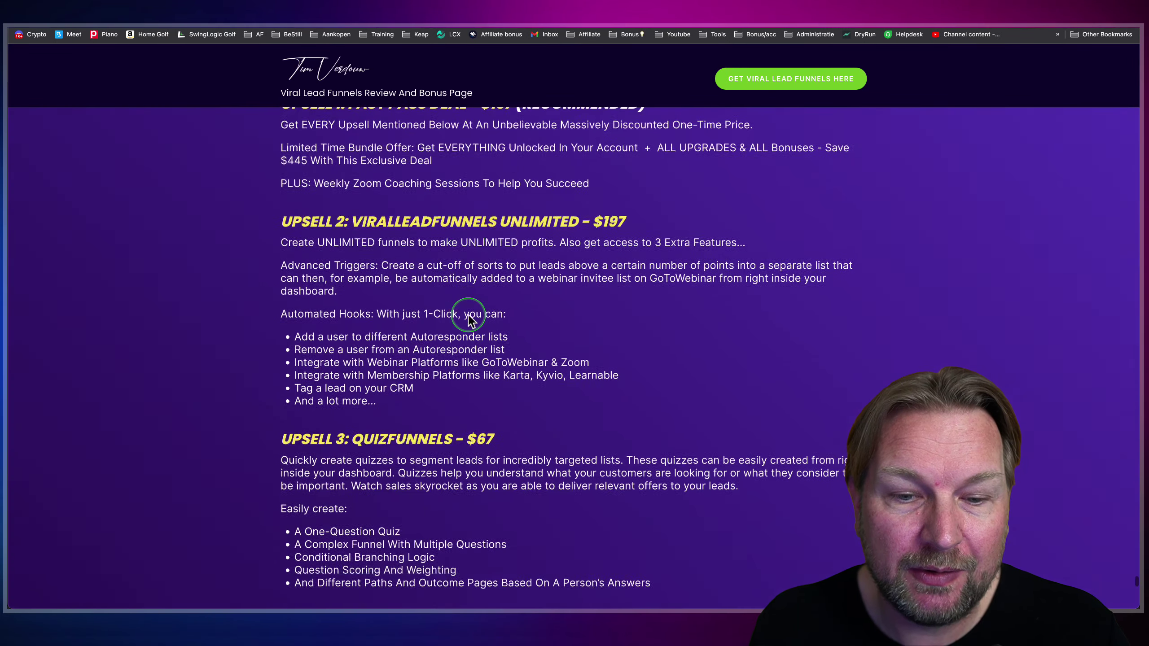
pyautogui.hotkey('ctrl', 'shift', 'z')
pyautogui.hotkey('ctrl', 'shift', 'z')
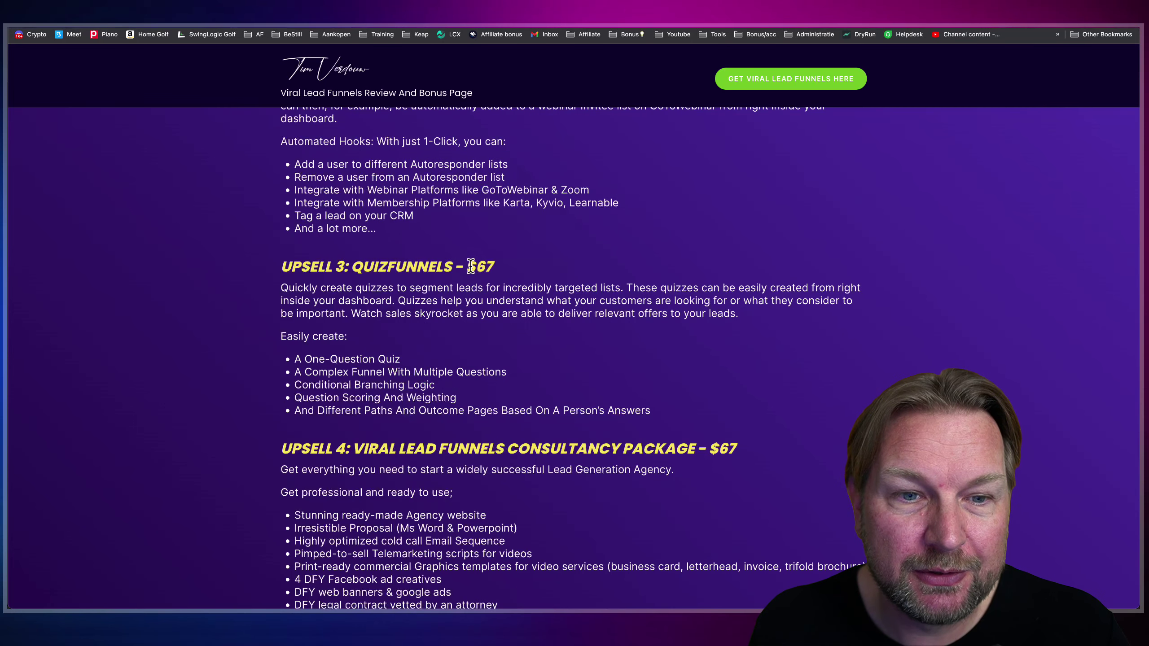
# - Scroll up past the $47 front-end price to the price comparison table and My Free Upgrades
pyautogui.scroll(-4, 470, 267)
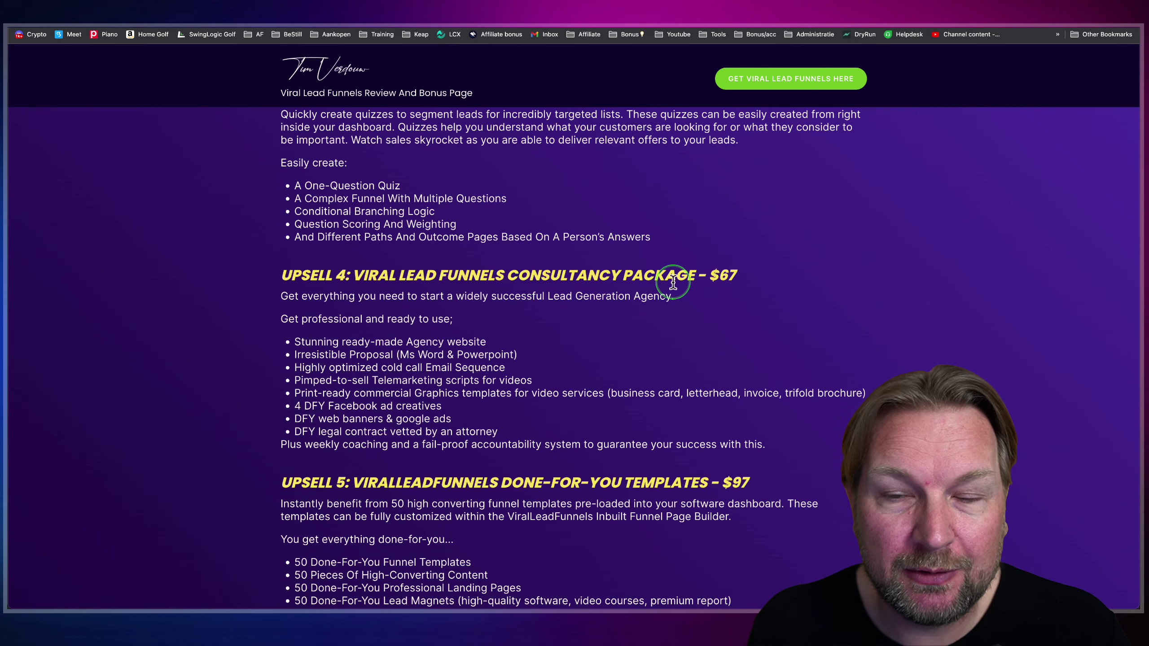
pyautogui.scroll(-4, 541, 317)
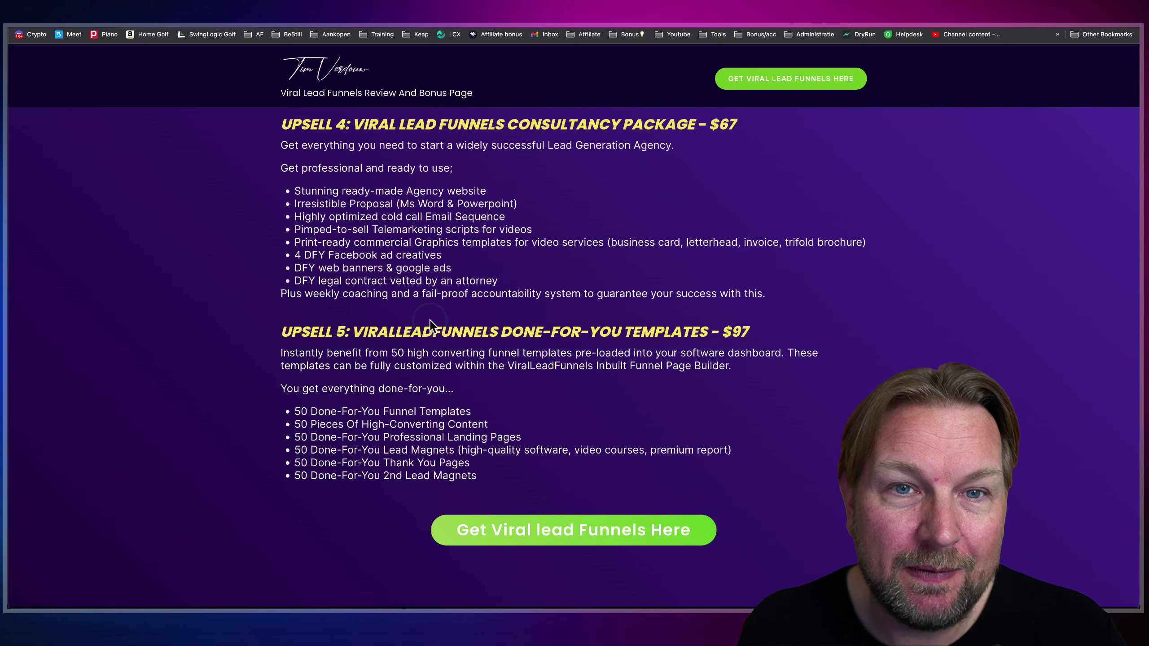
pyautogui.scroll(12, 429, 320)
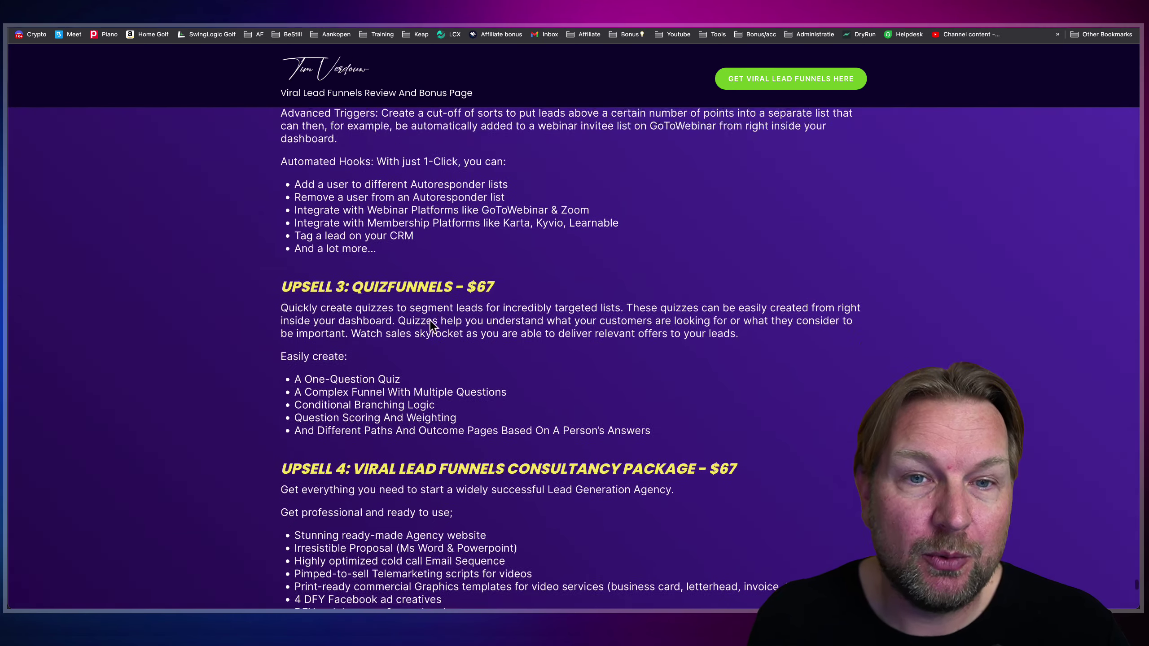
pyautogui.scroll(5, 429, 320)
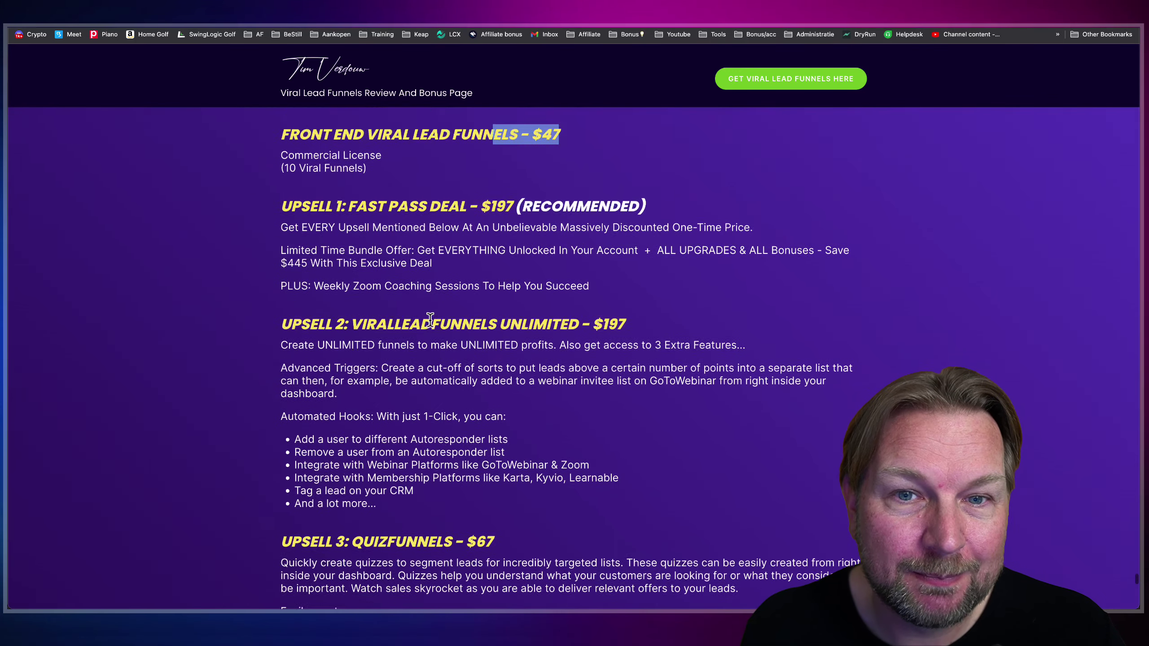
pyautogui.click(547, 189)
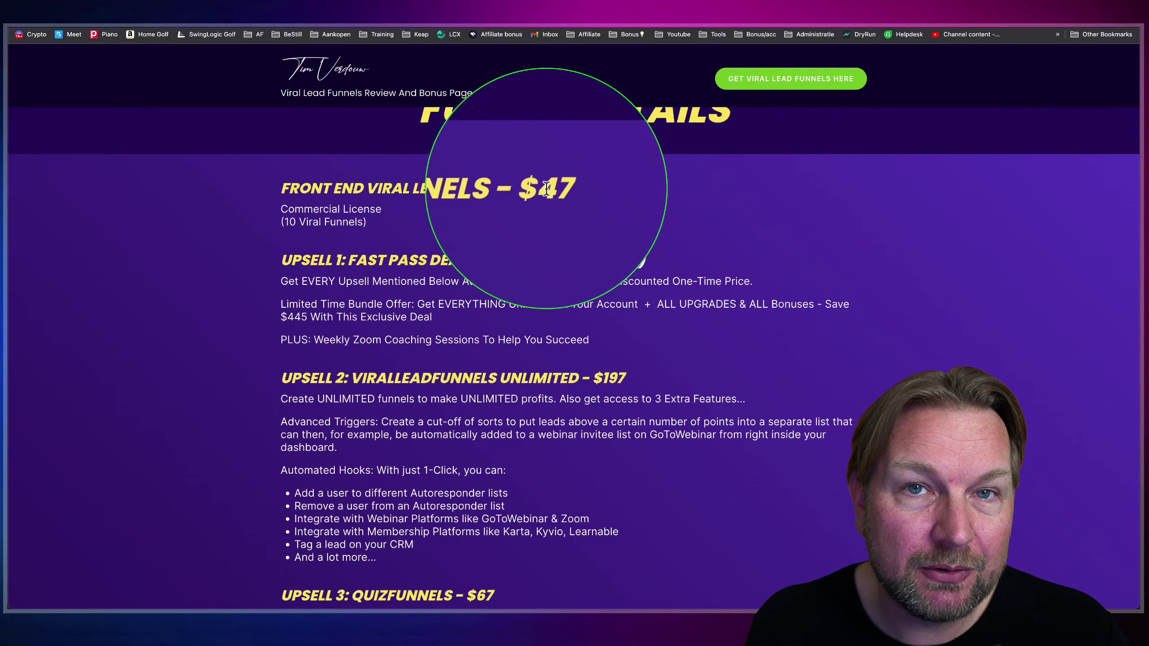
pyautogui.scroll(20, 546, 189)
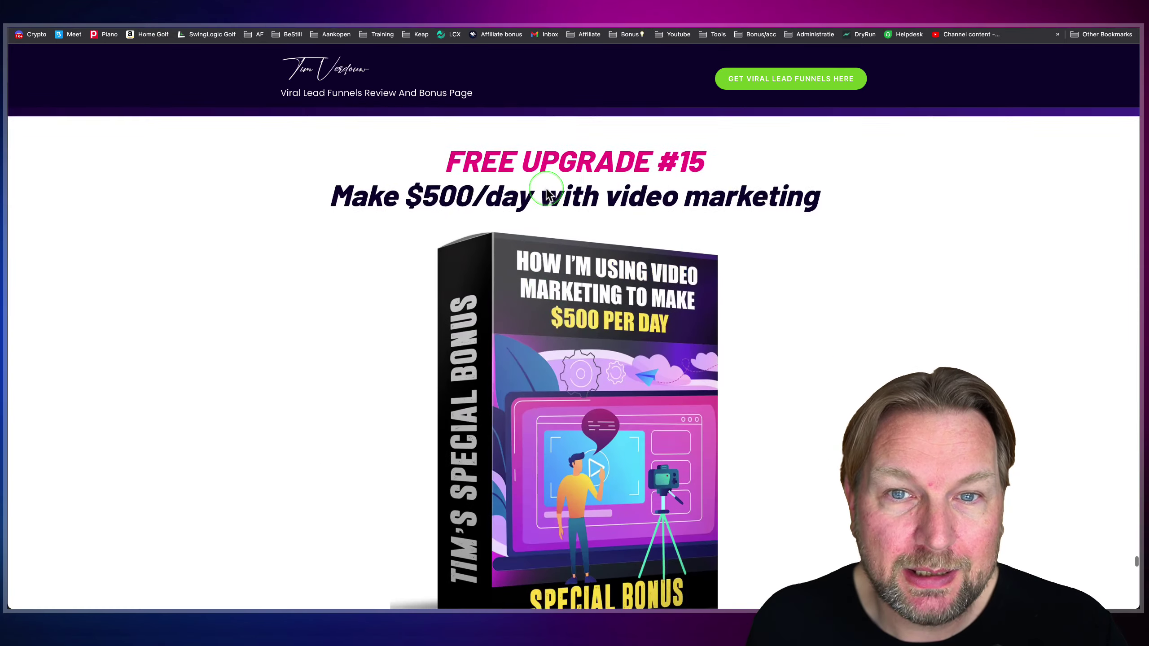
pyautogui.scroll(20, 545, 189)
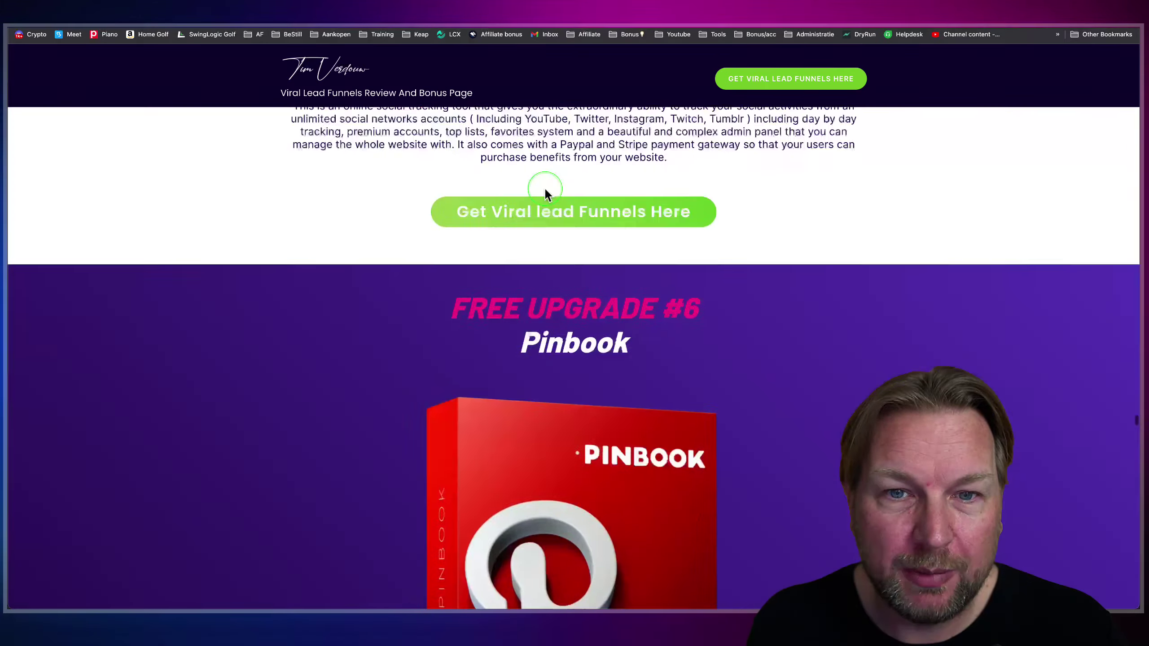
pyautogui.scroll(20, 544, 189)
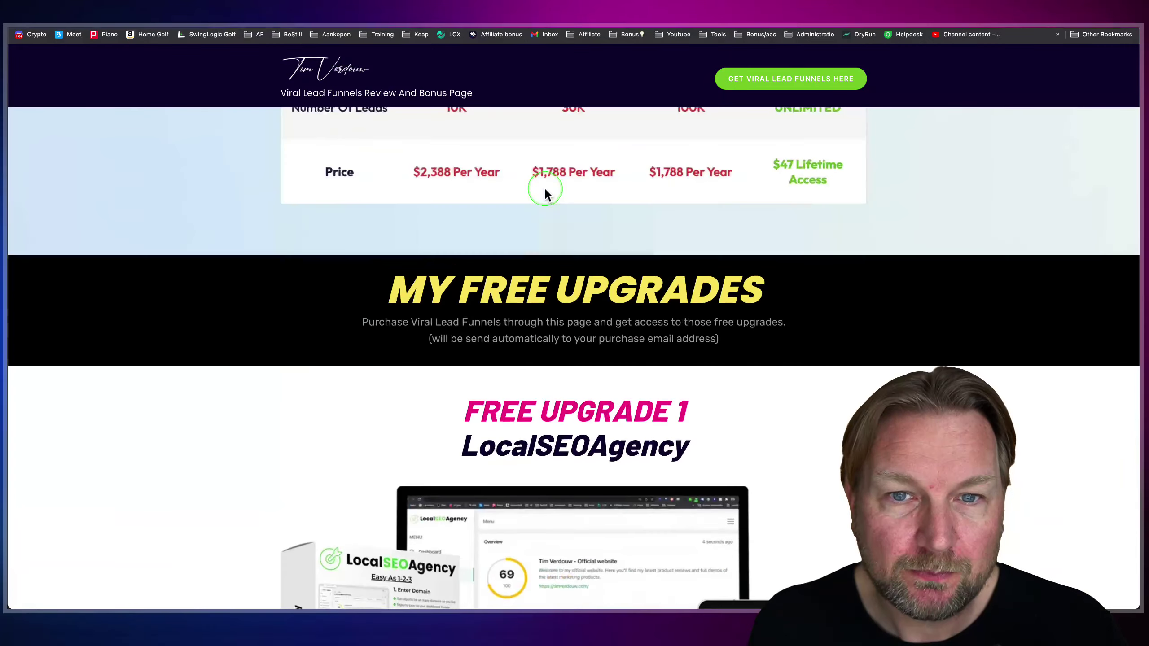